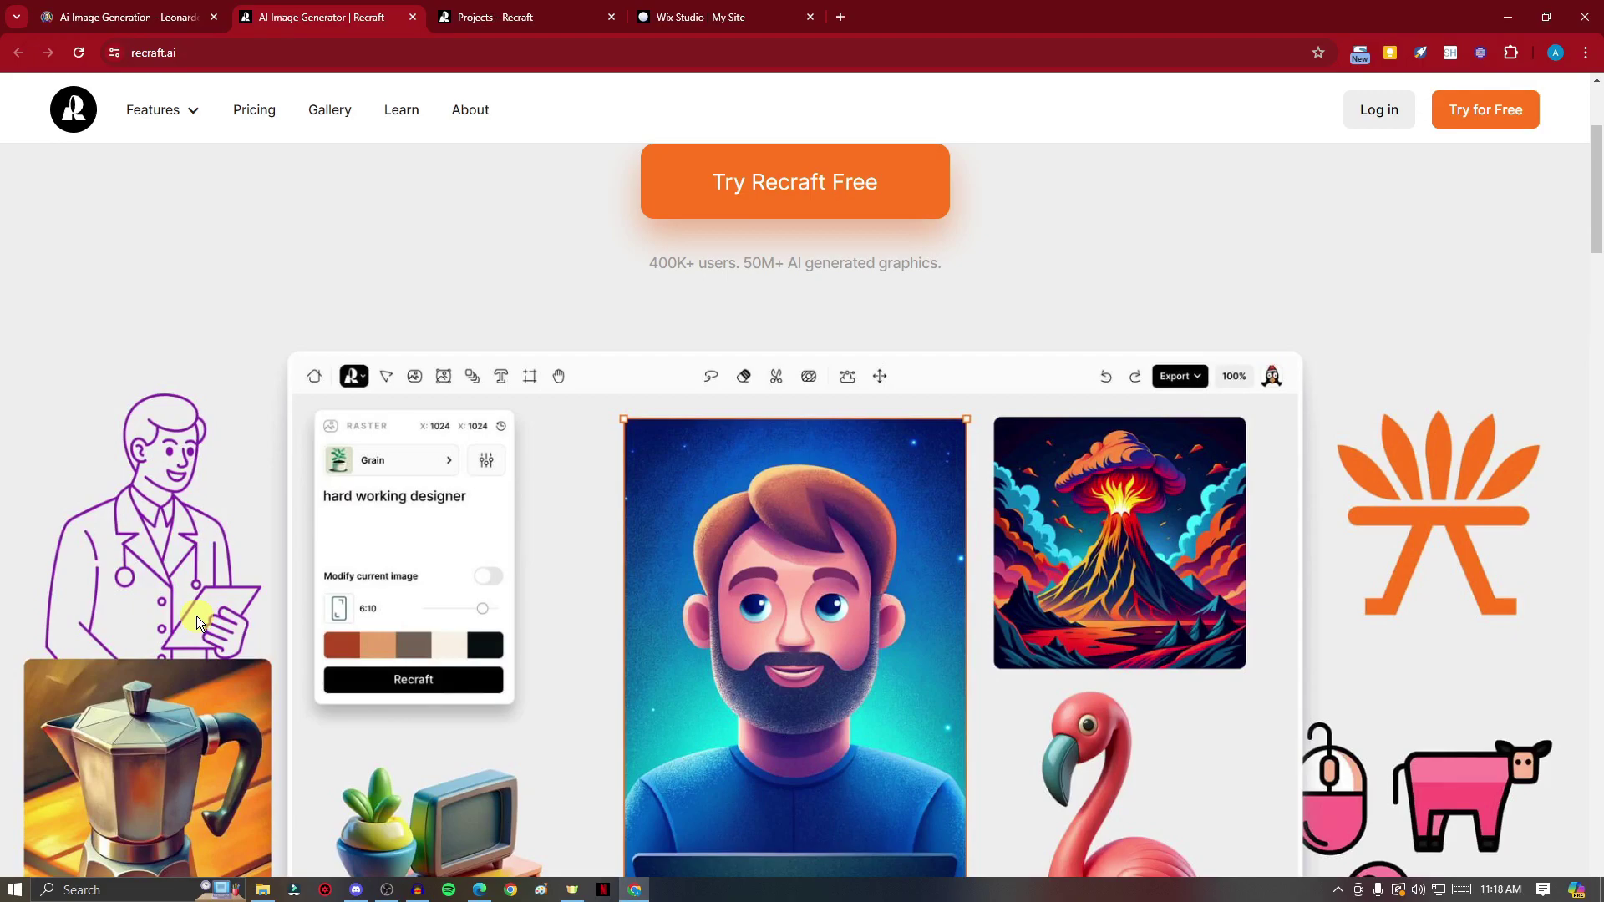
Step: Look over the Recraft homepage, from its headline and introduction down to the sample graphics and editor preview
scroll(197, 616, "down", 7)
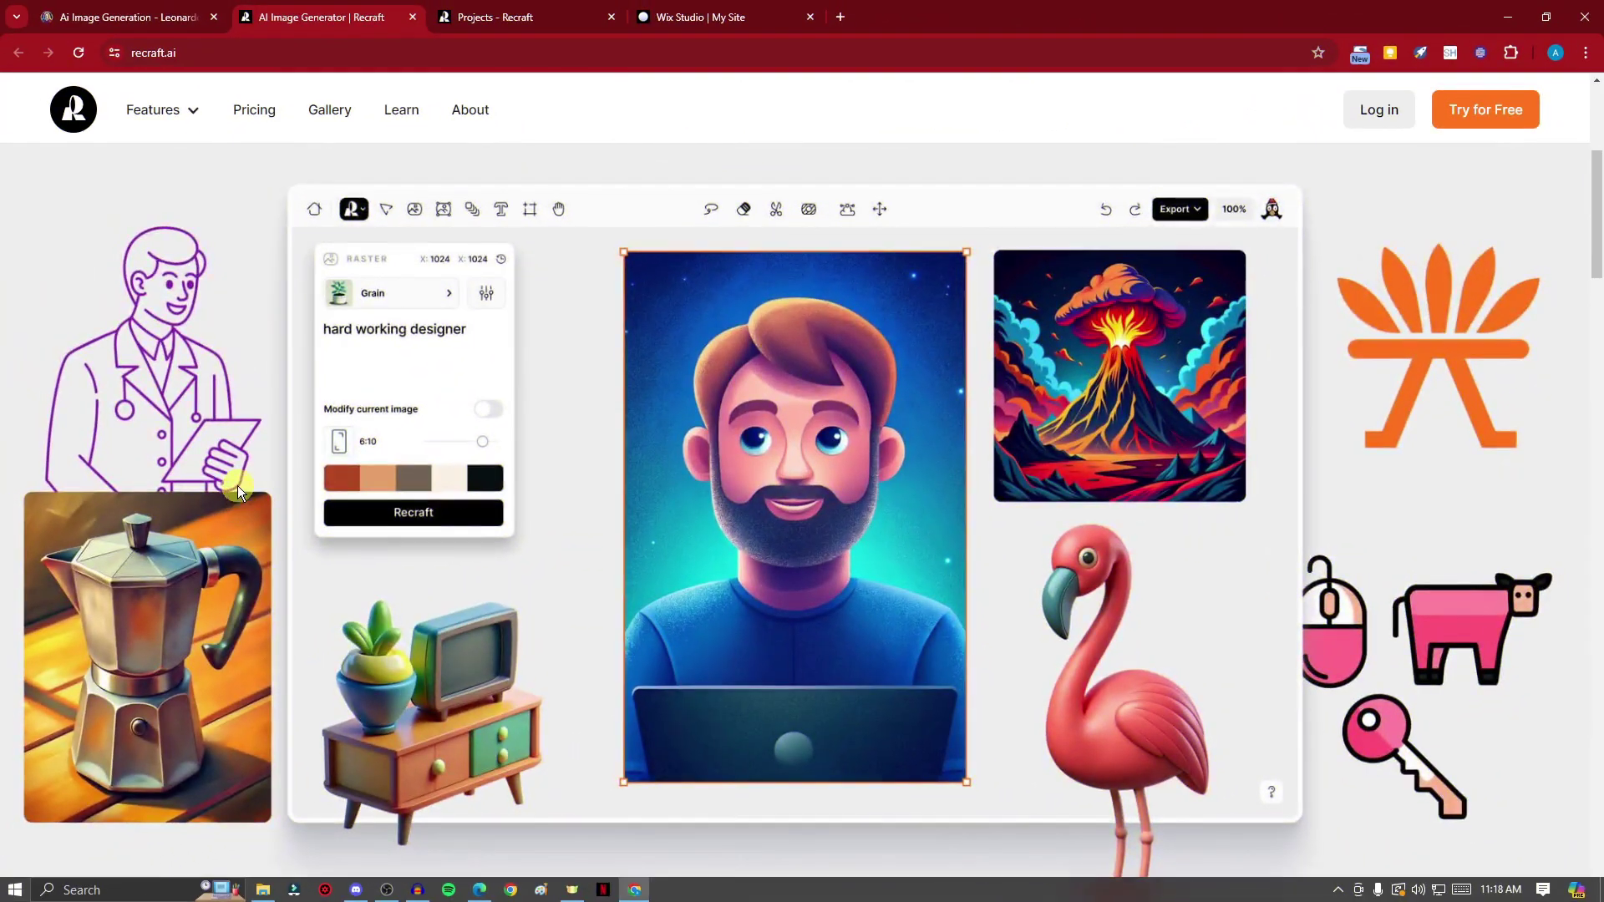
scroll(244, 472, "up", 3)
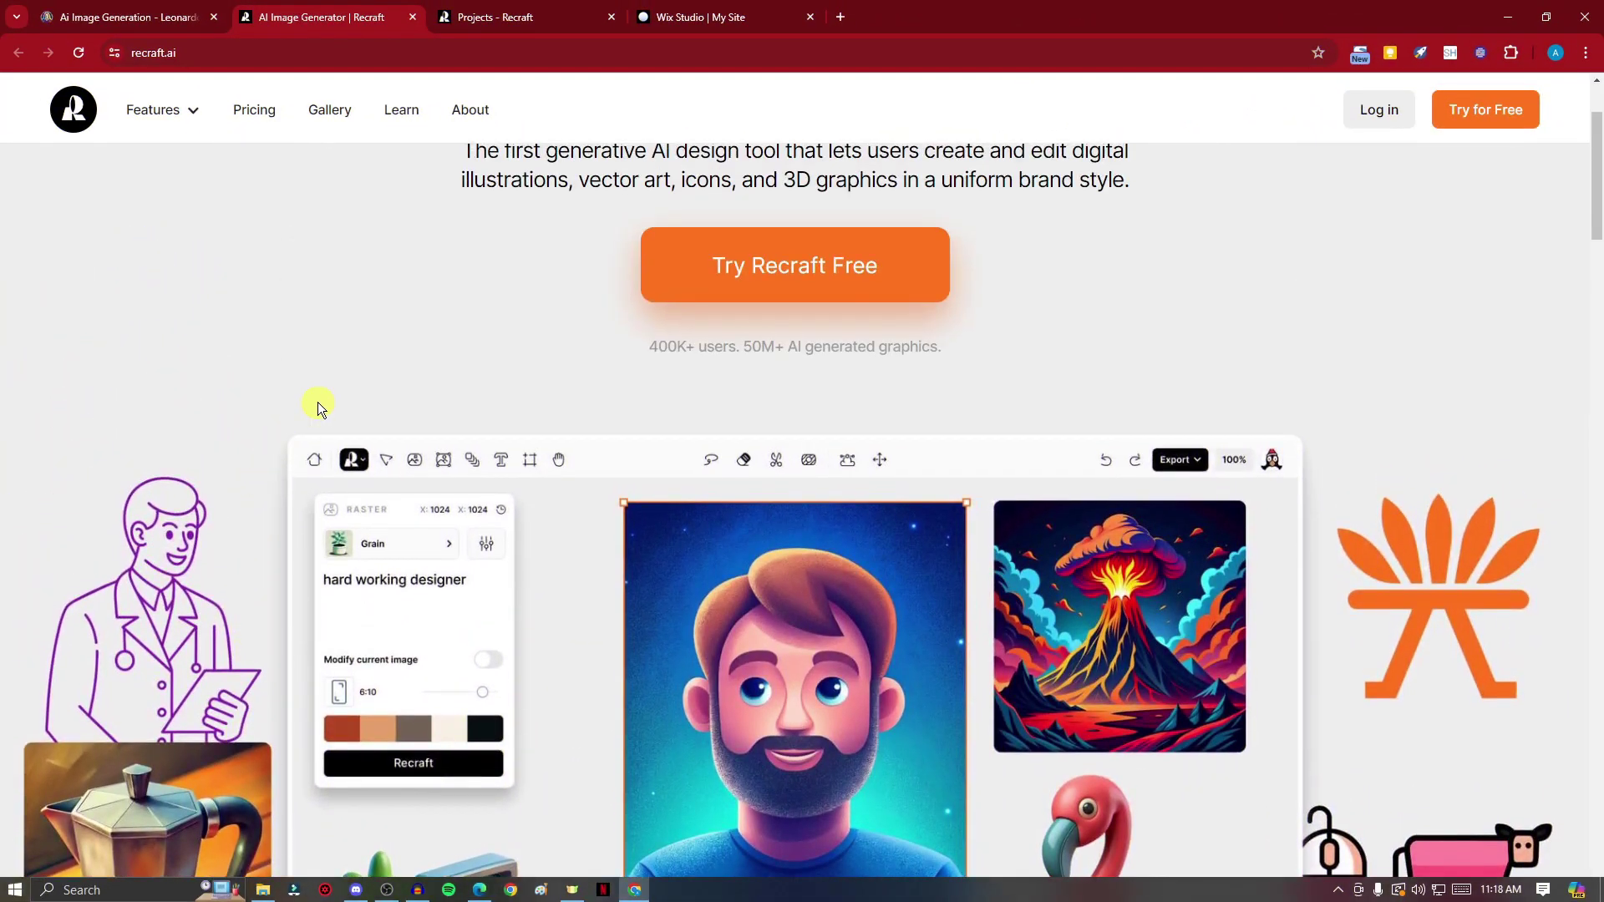
scroll(330, 399, "up", 2)
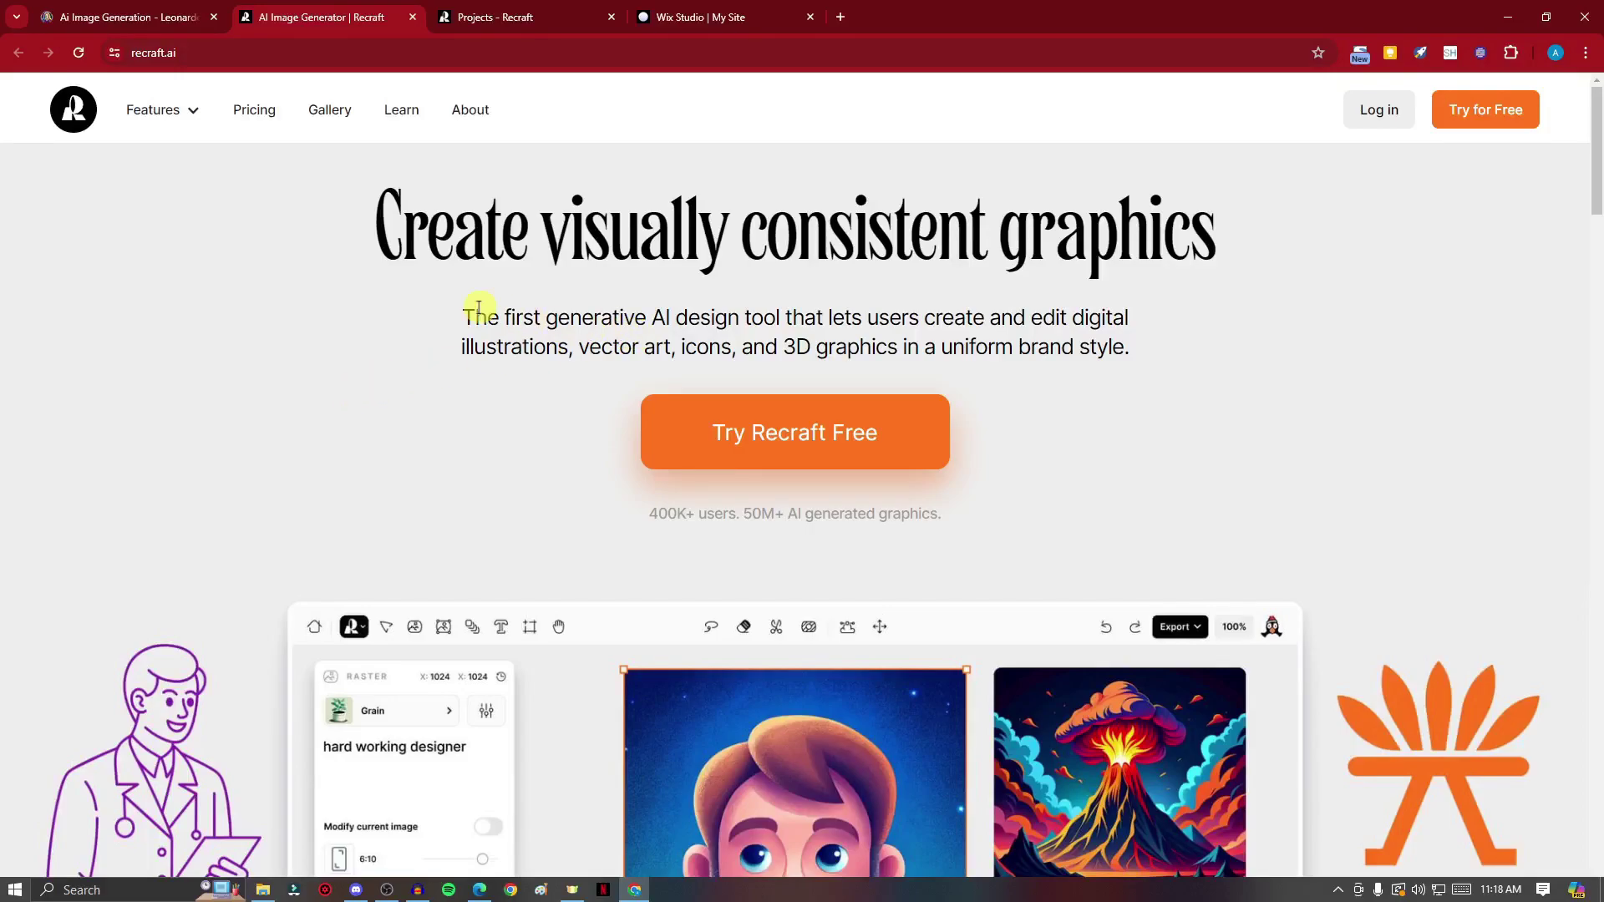
scroll(471, 324, "down", 3)
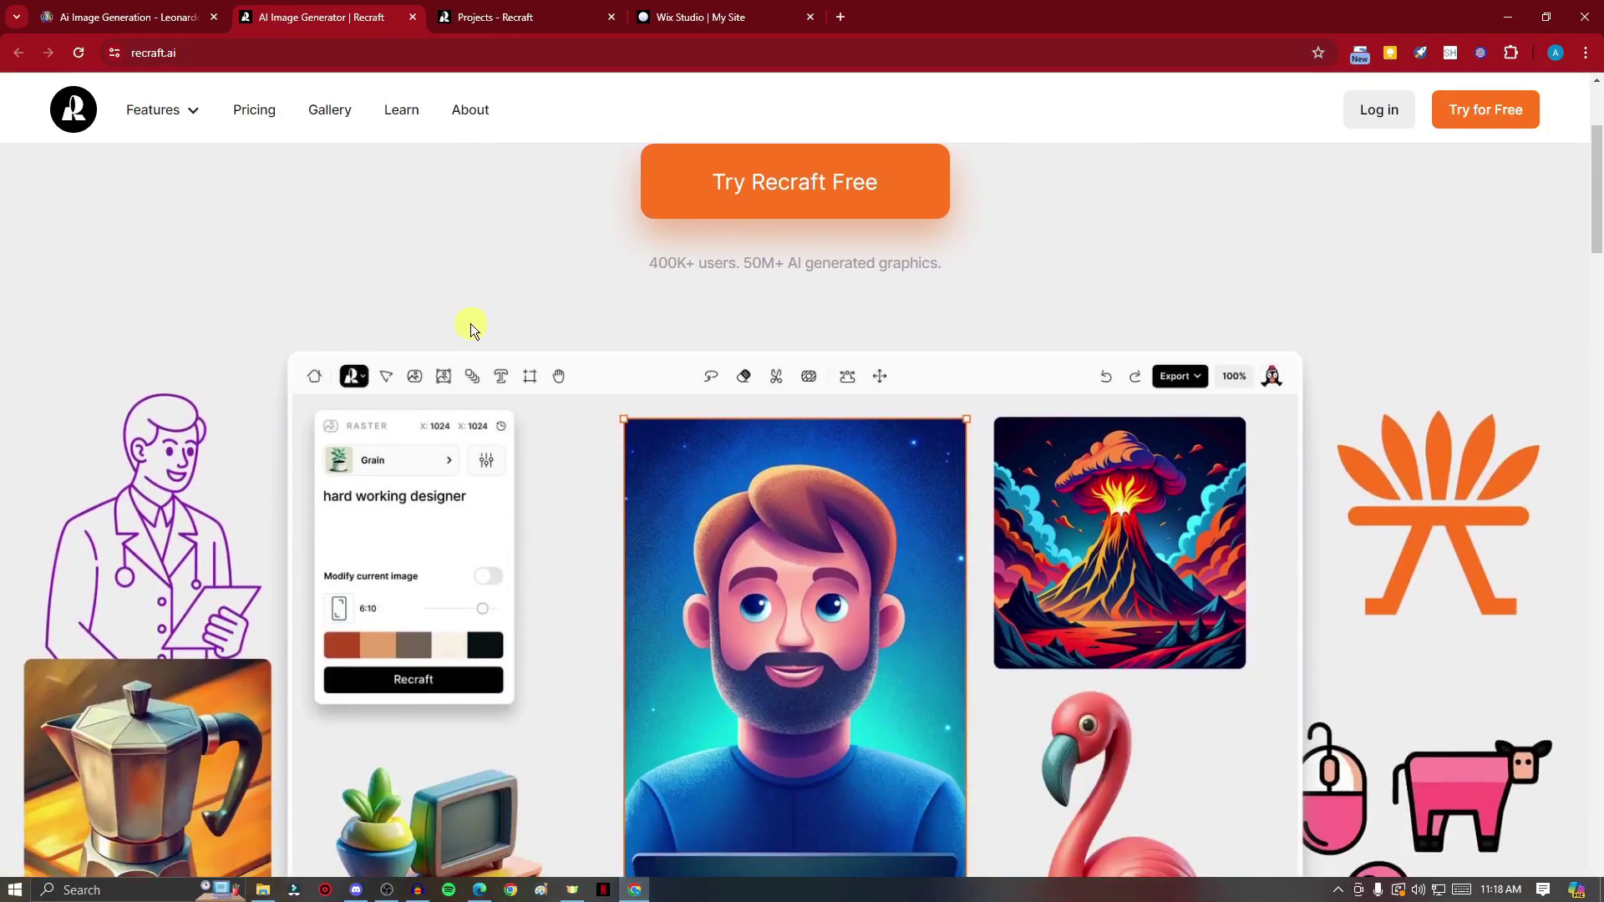
scroll(470, 323, "down", 3)
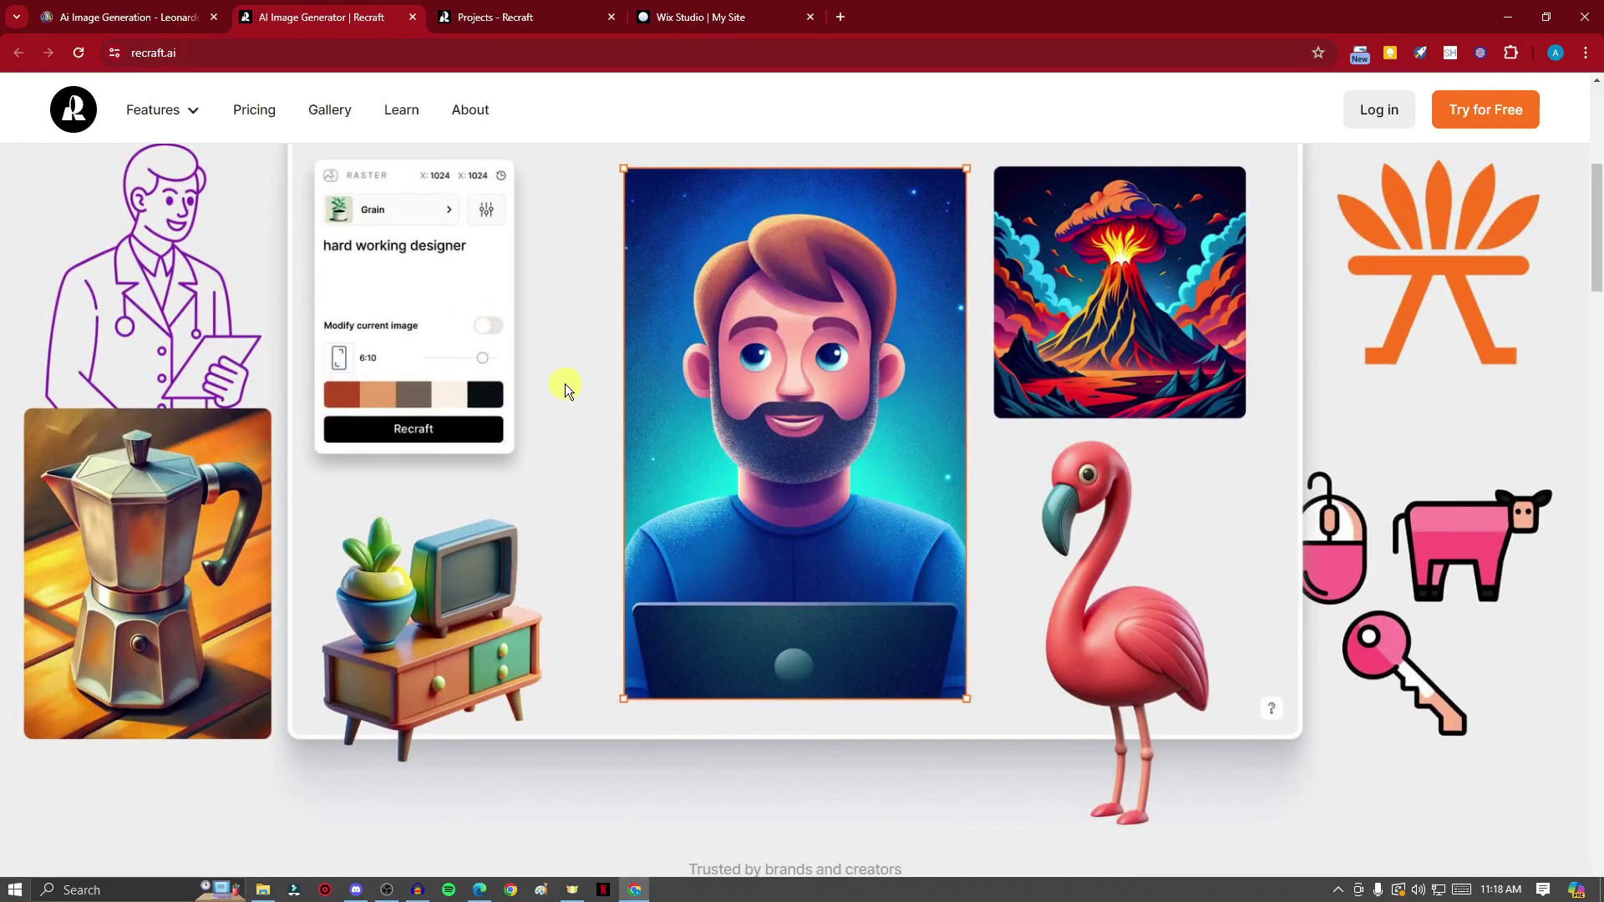
scroll(576, 373, "up", 3)
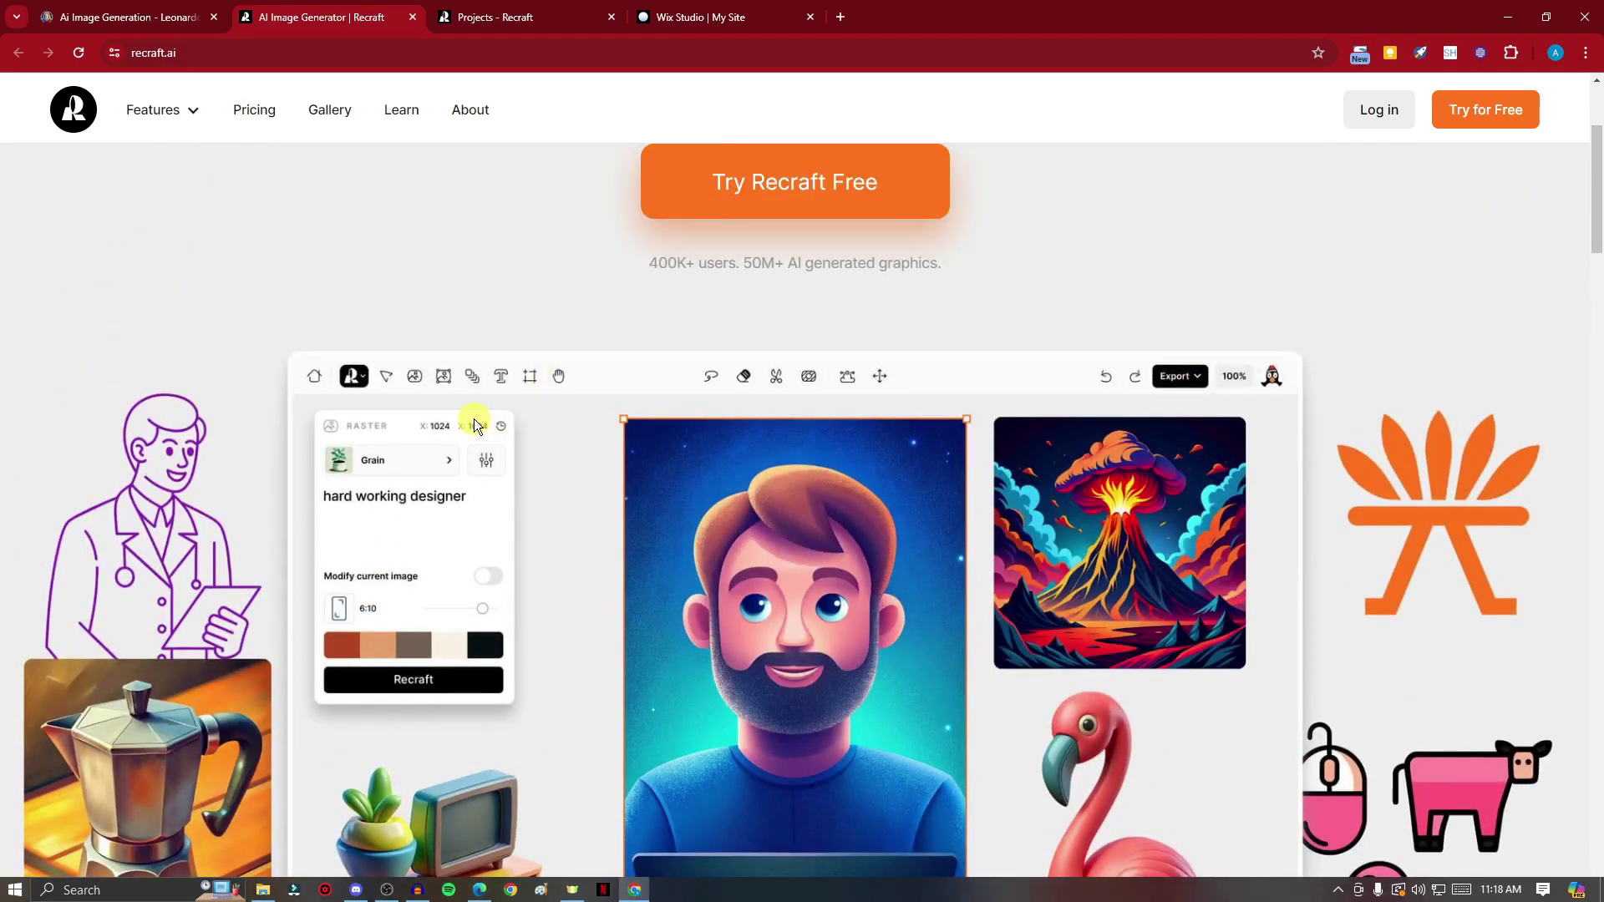
scroll(476, 420, "down", 3)
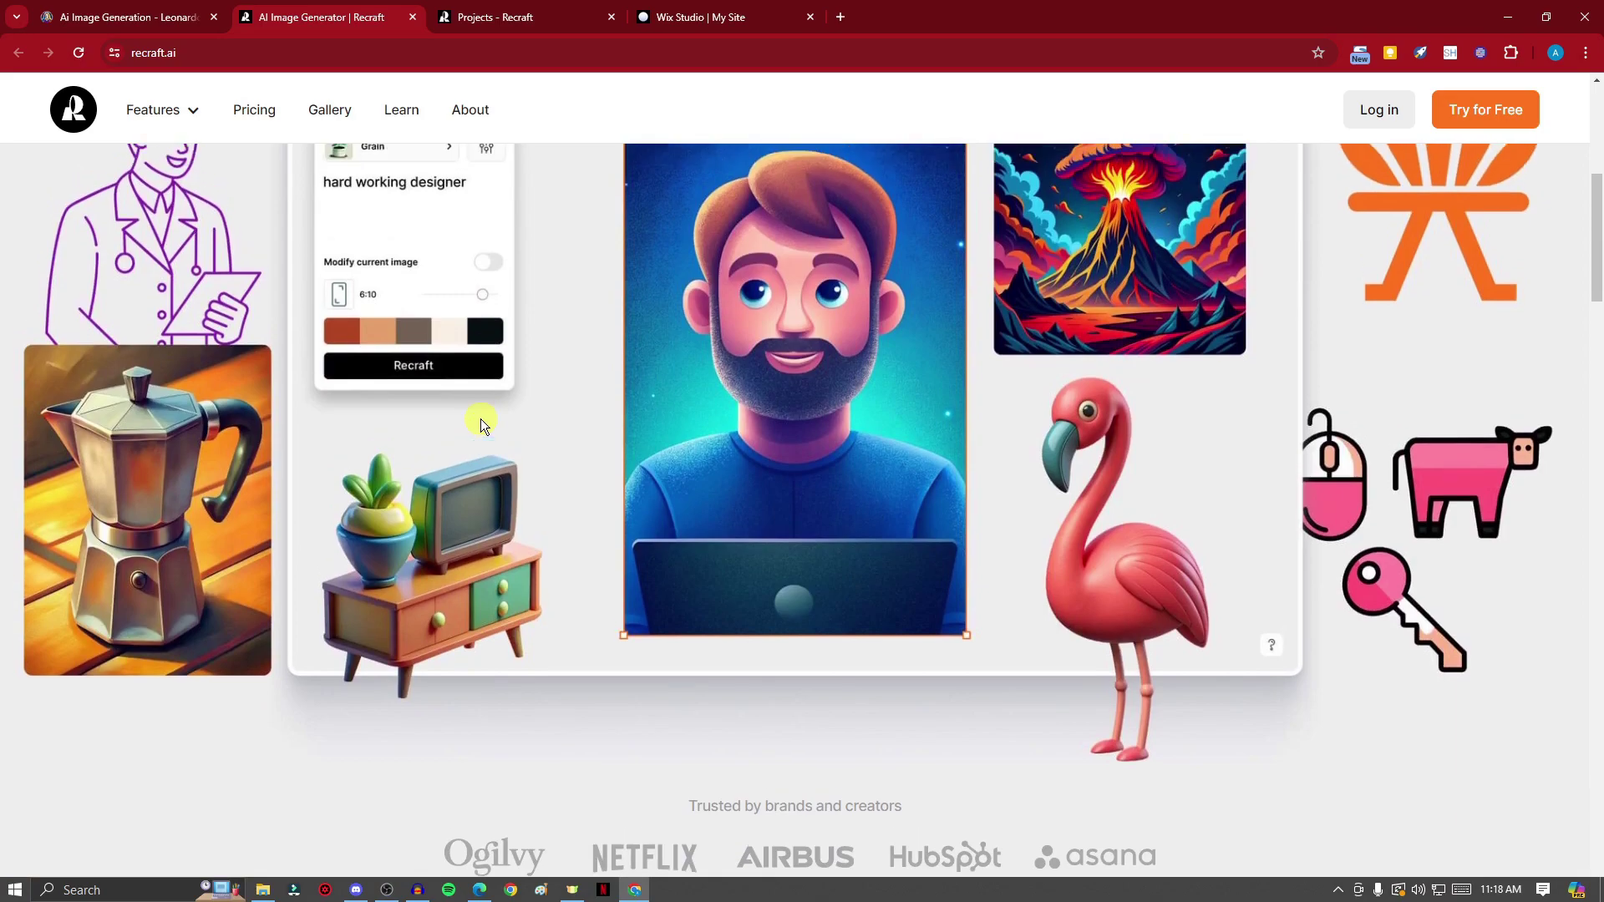
scroll(480, 418, "up", 7)
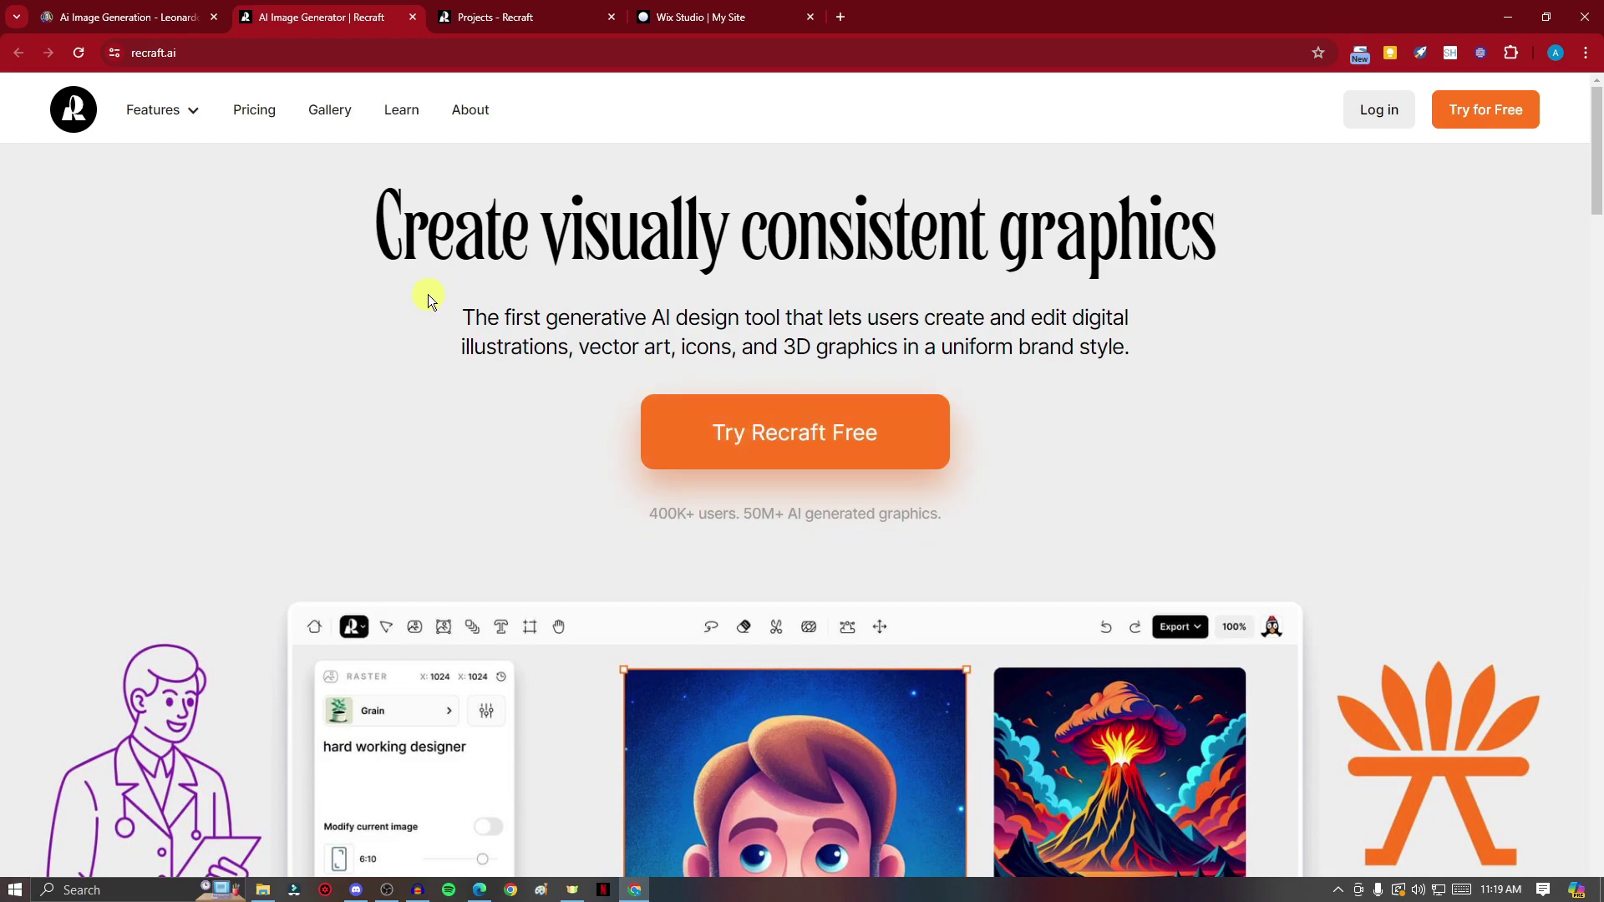
Step: Examine Recraft's pricing, comparing the Free and Early Recrafter plans under both monthly and yearly billing
right_click(267, 124)
left_click(286, 128)
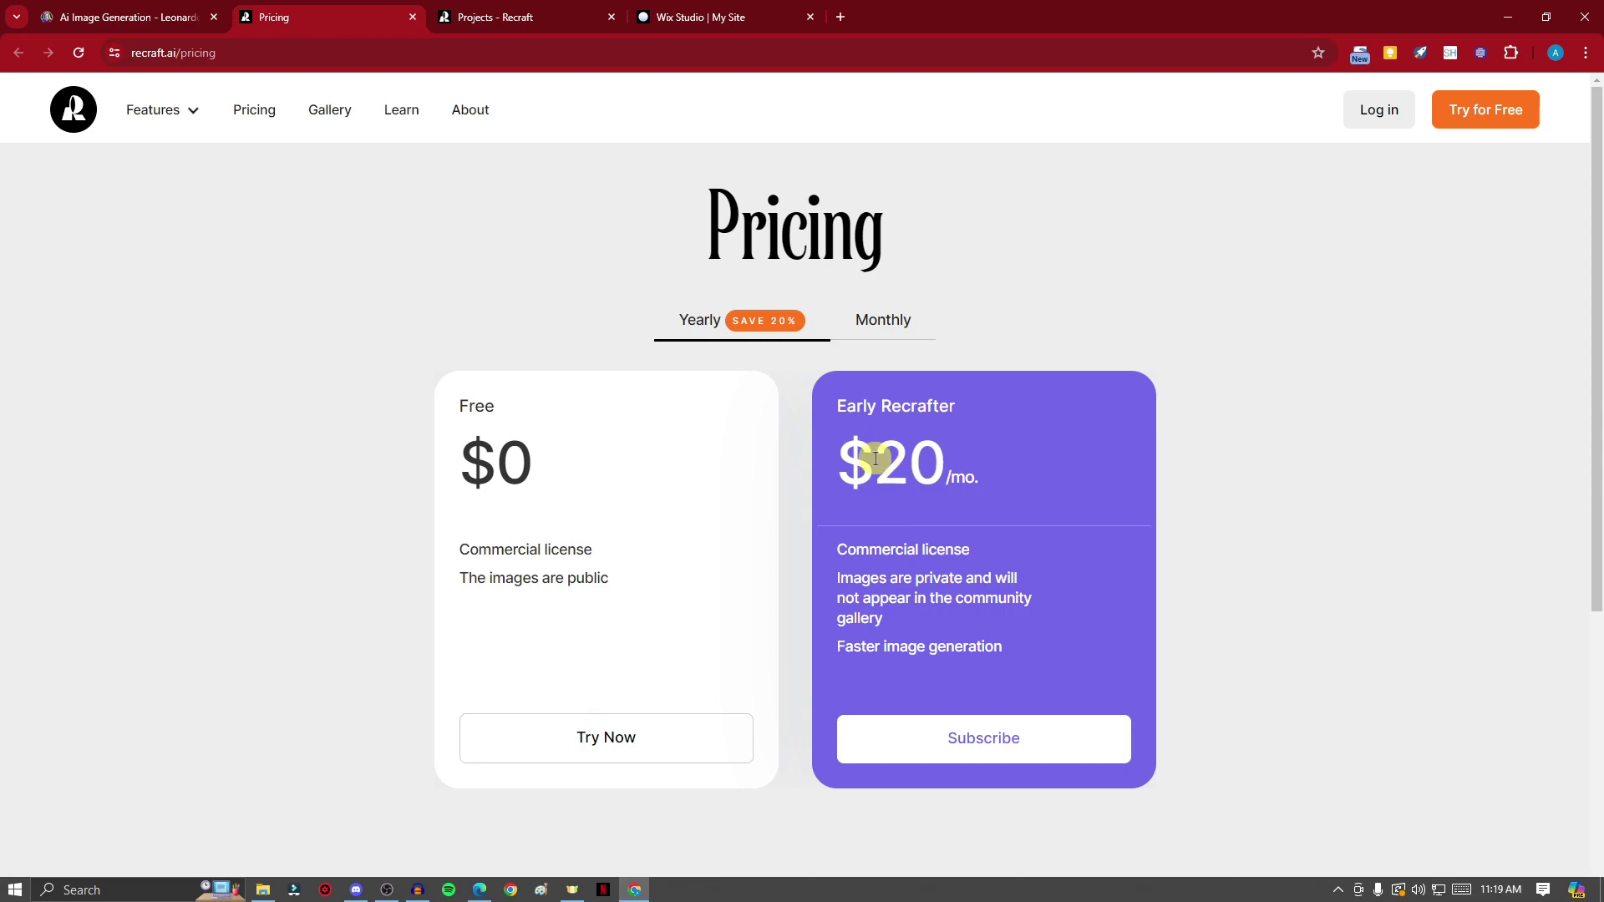
left_click(883, 329)
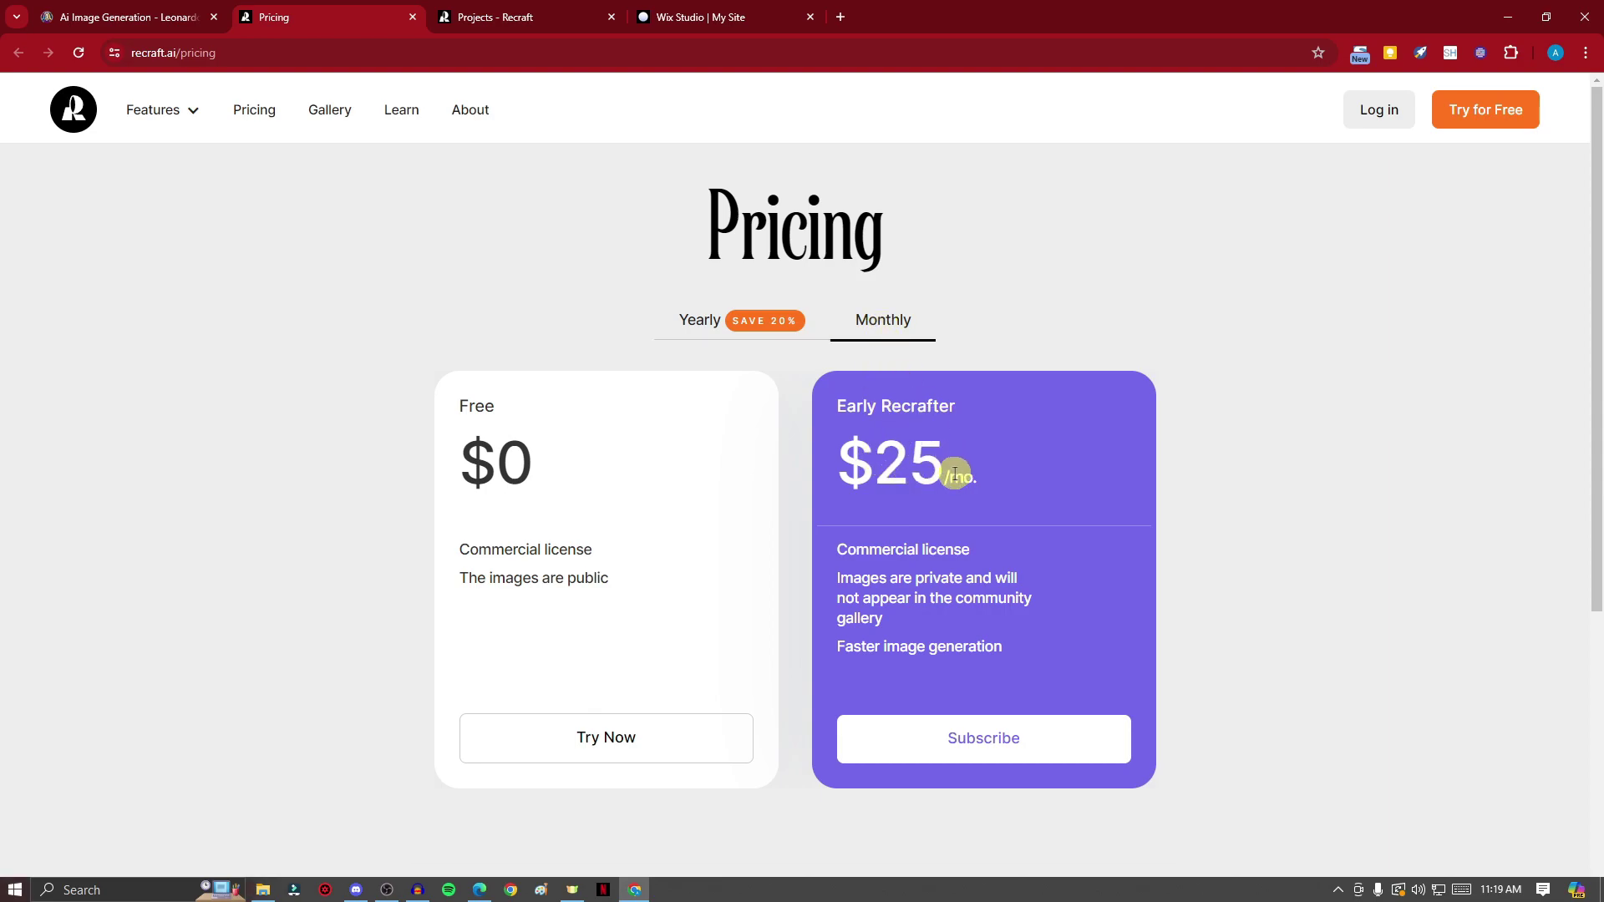
left_click(719, 318)
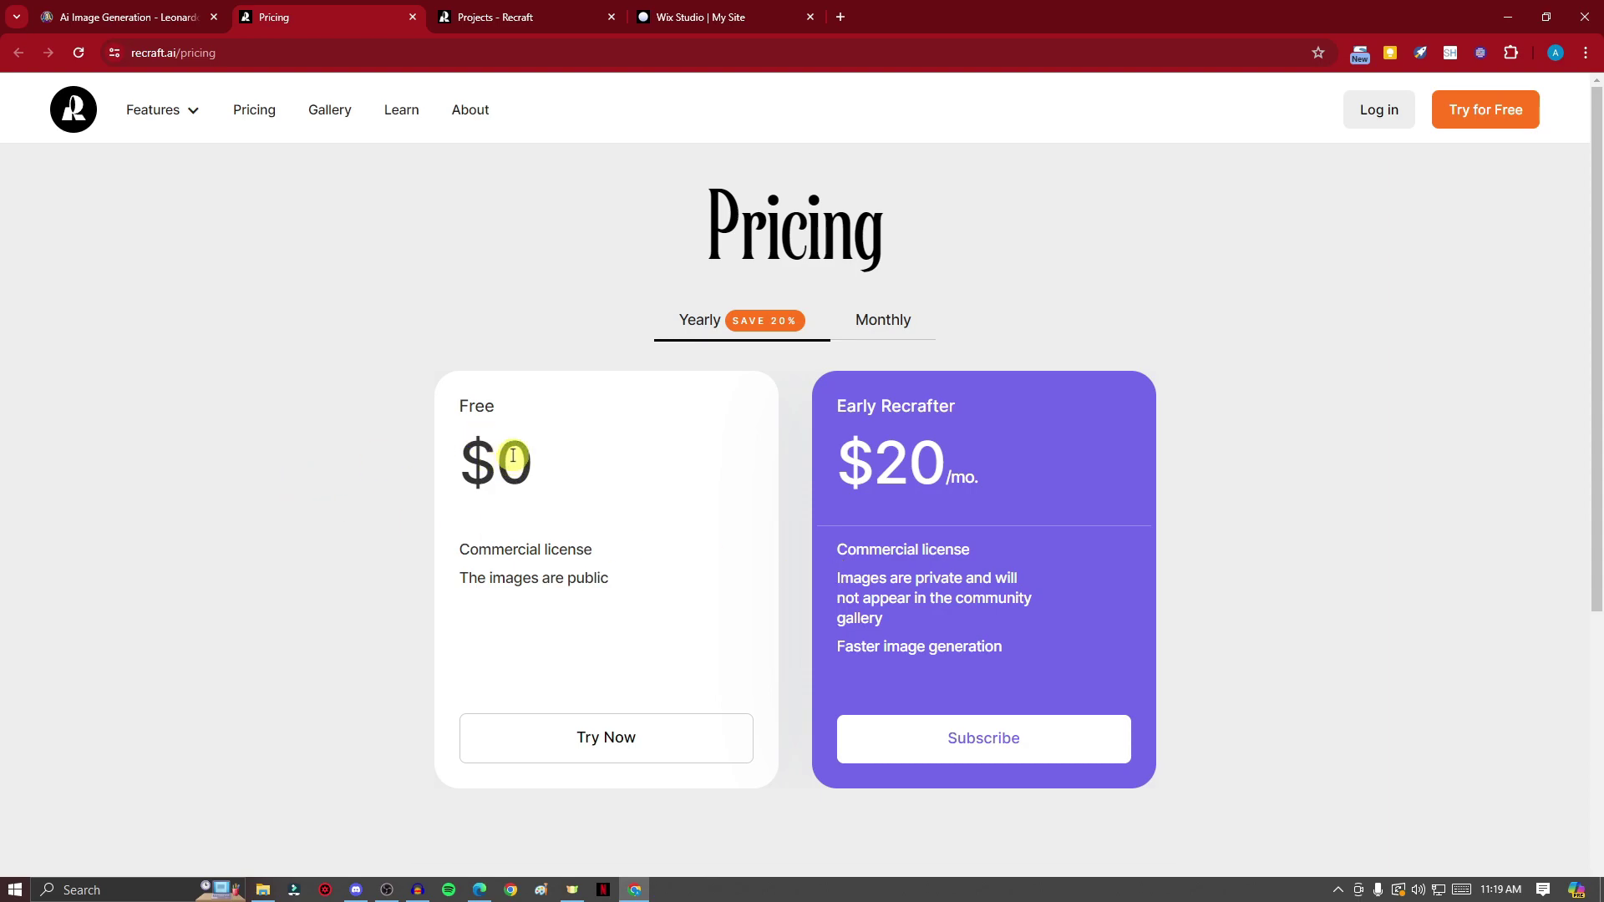
scroll(956, 518, "down", 4)
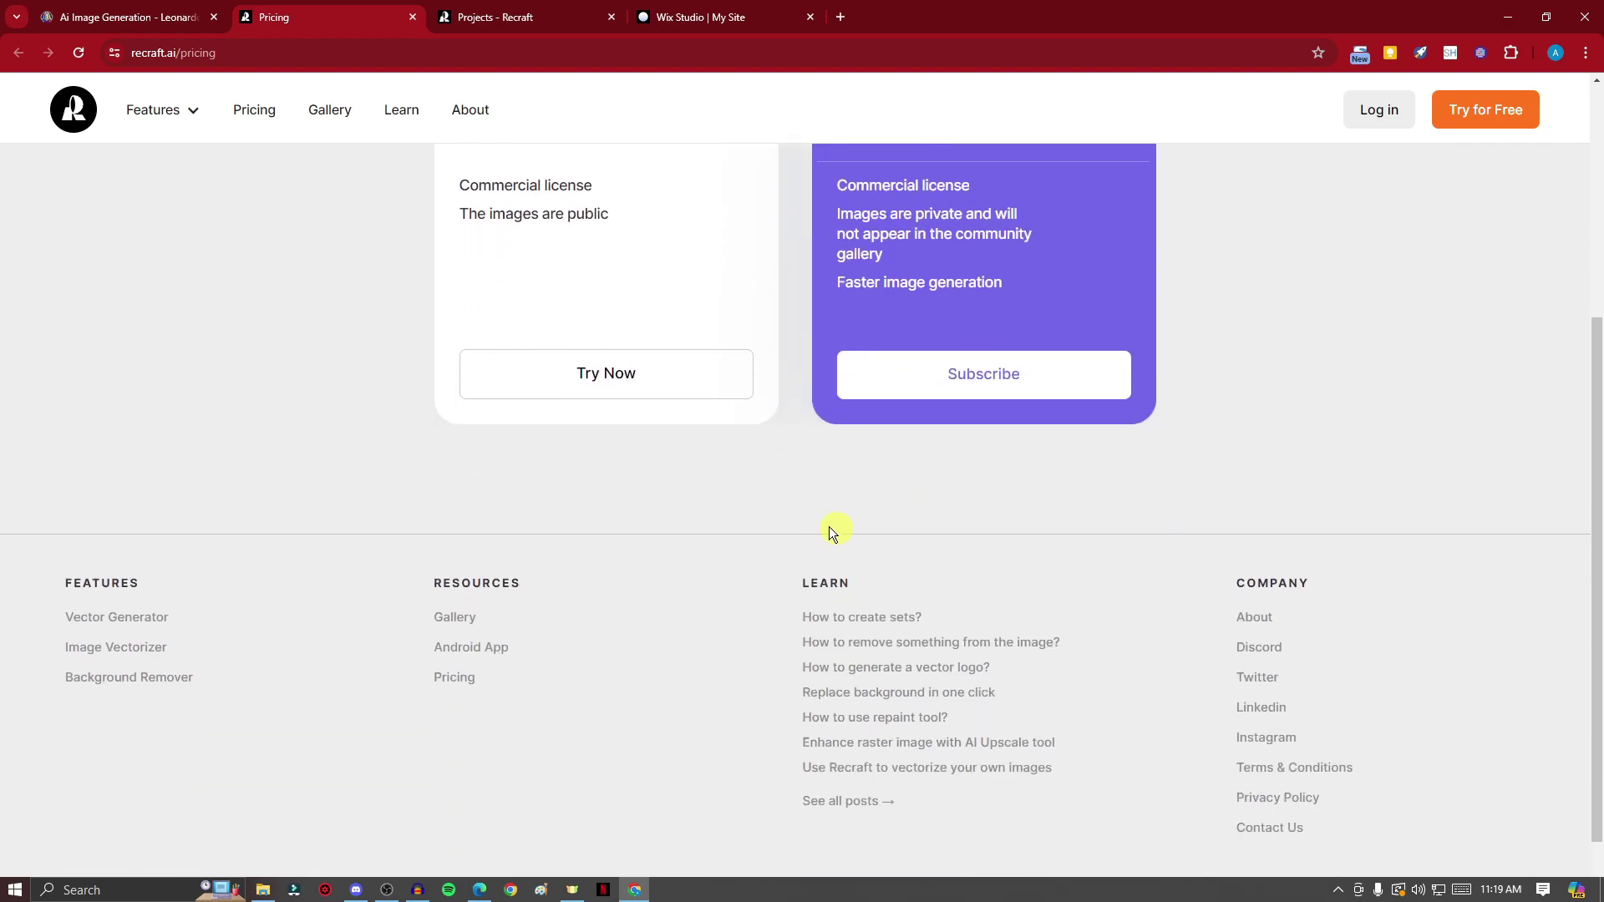
scroll(794, 535, "up", 3)
scroll(755, 544, "up", 1)
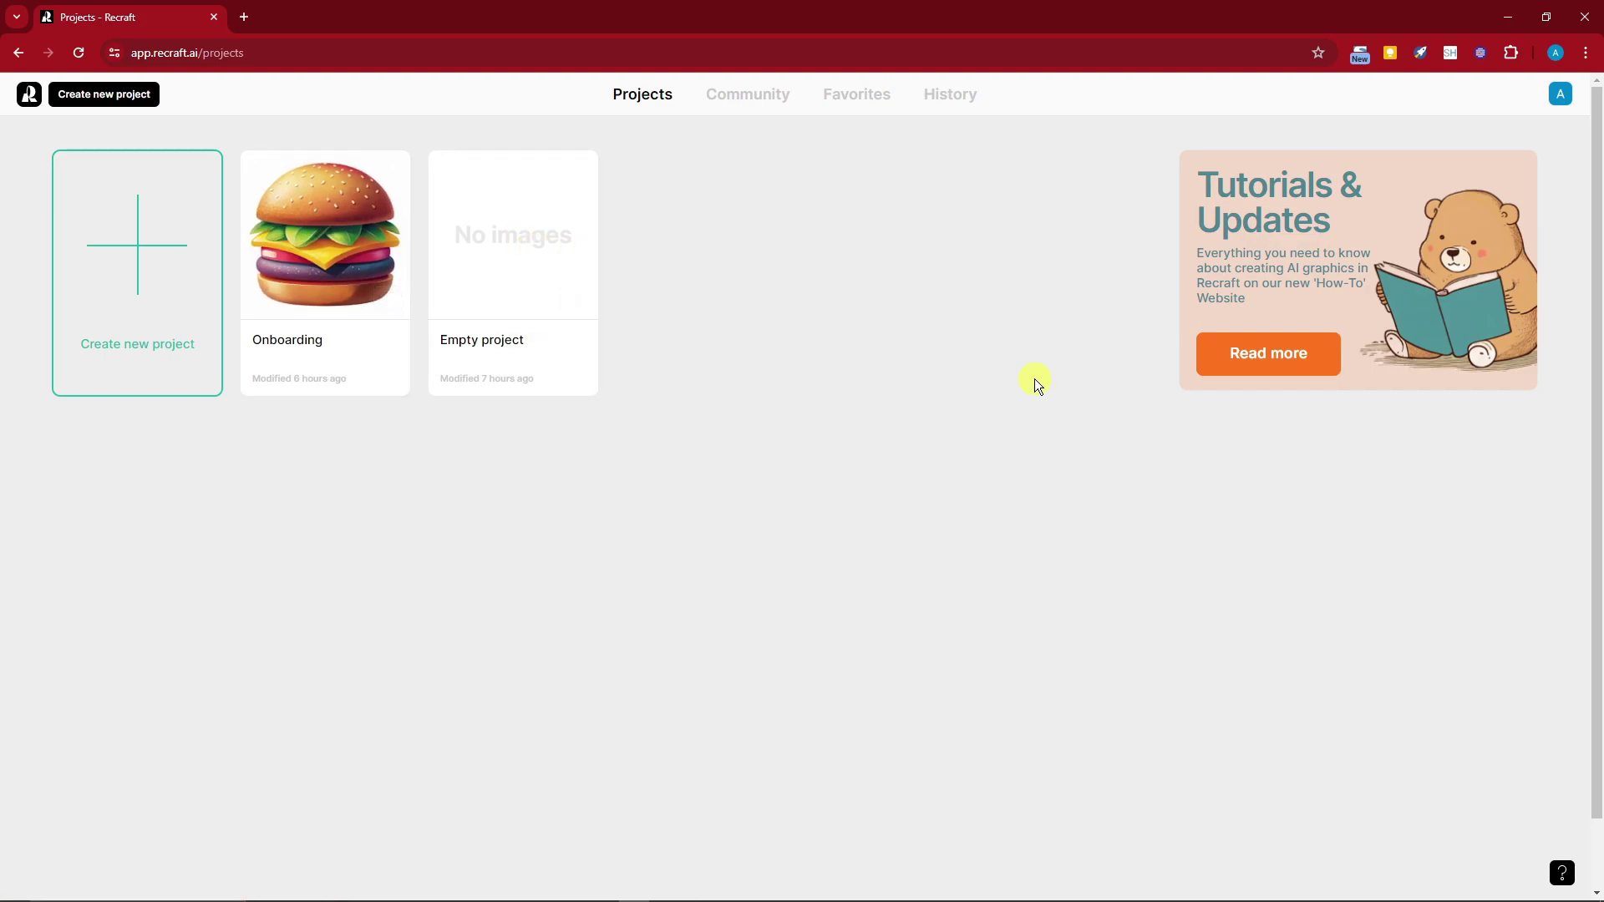
Step: Create a new project and read the descriptions of the raster and vector image styles
left_click(143, 233)
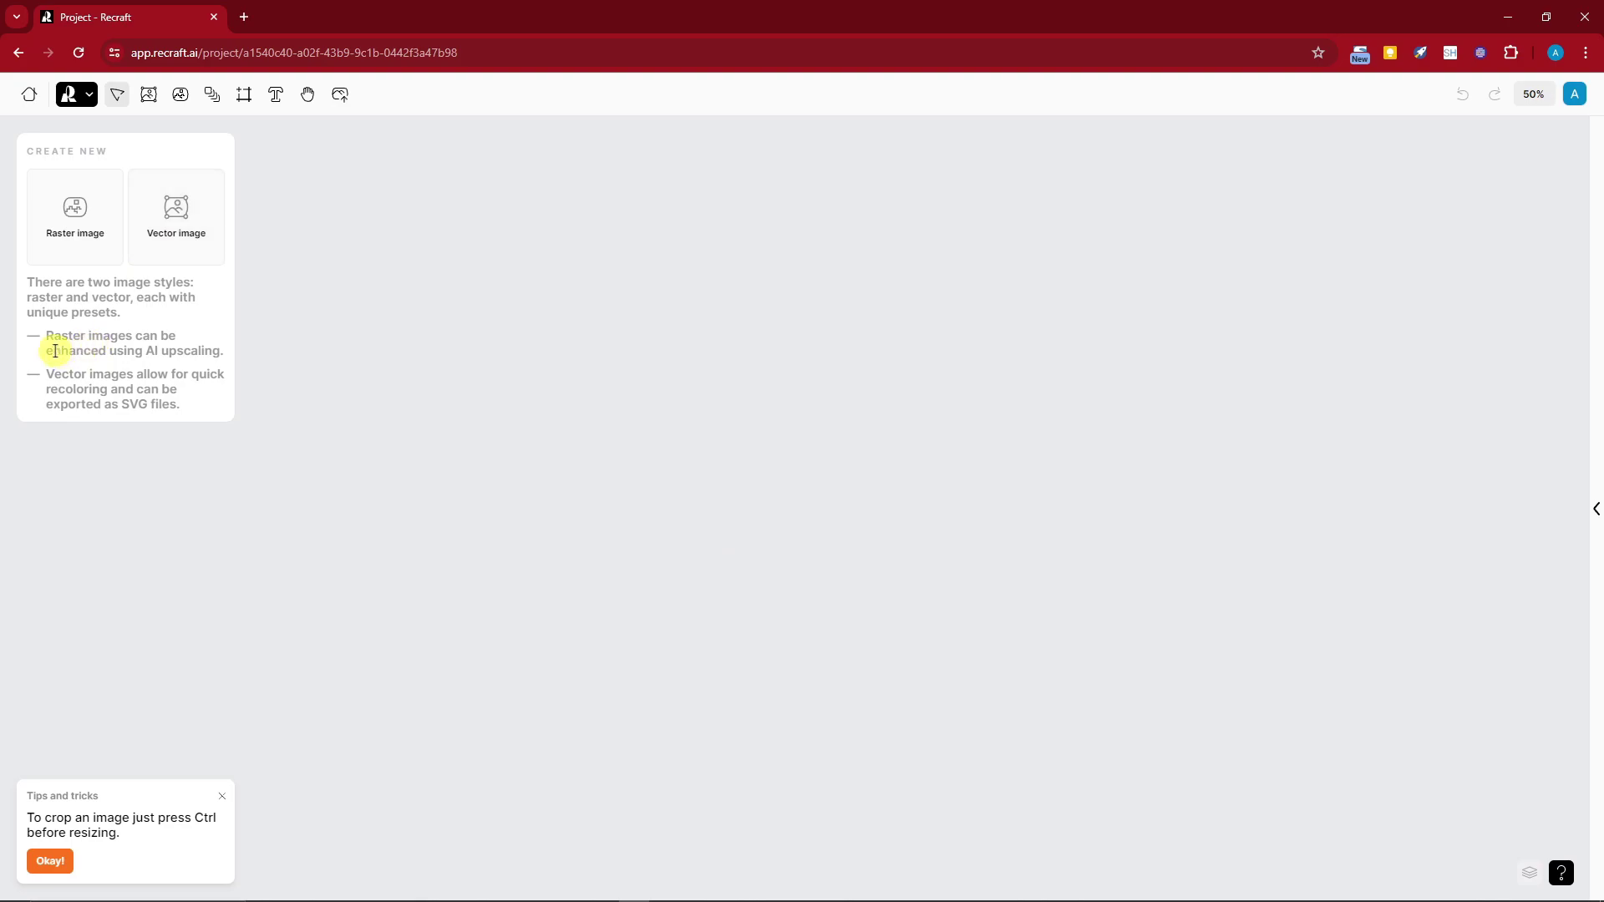
left_click_drag(48, 335, 308, 347)
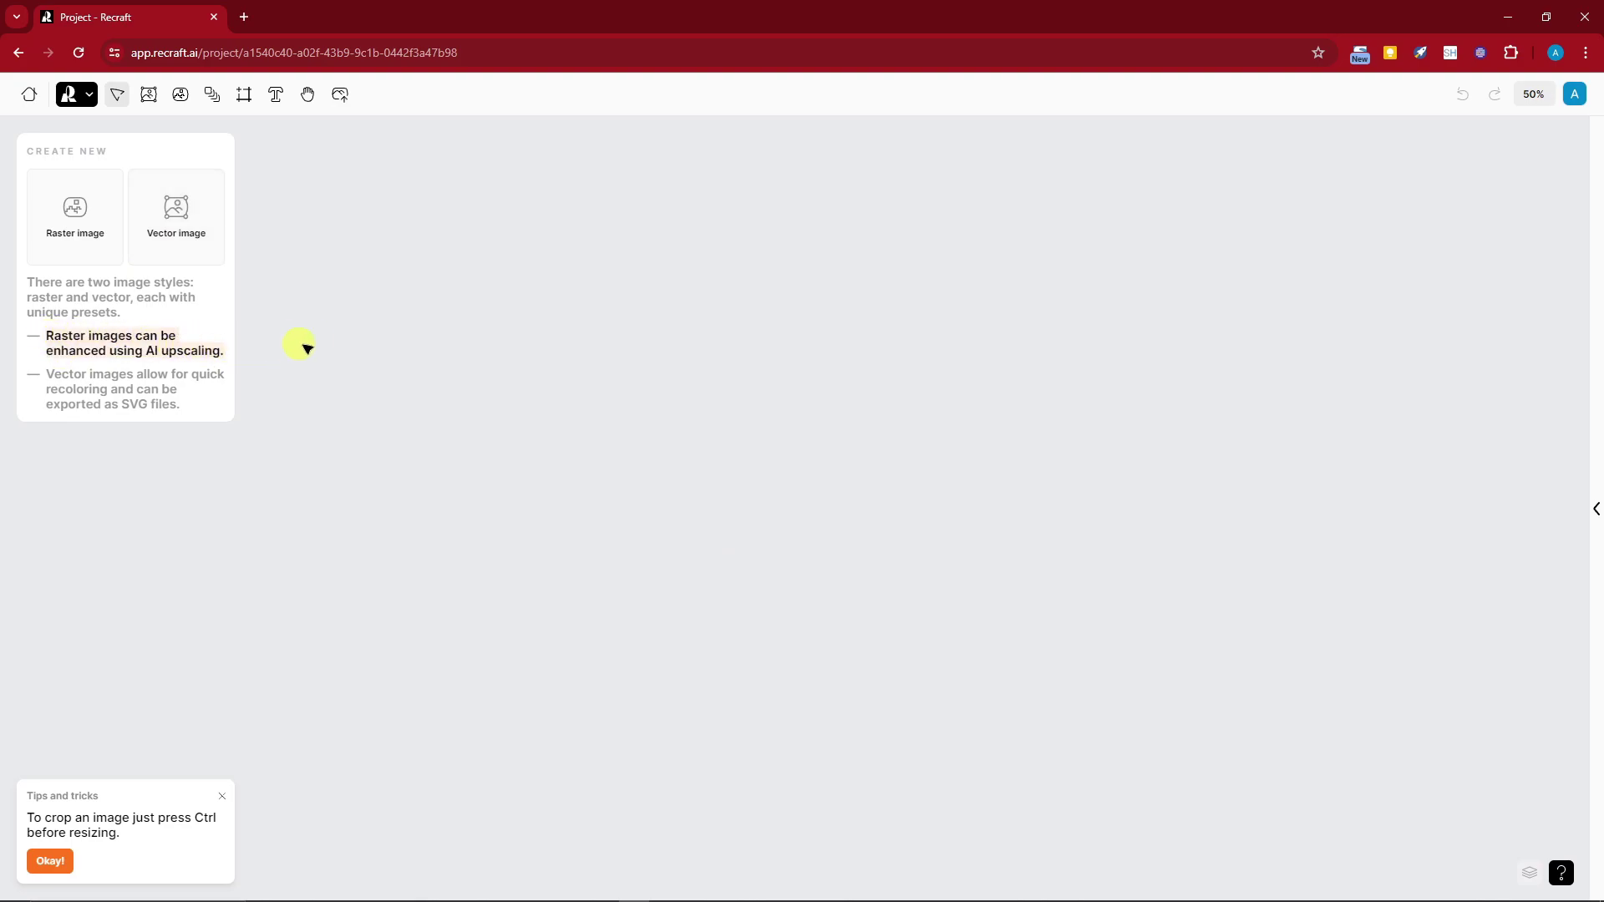
left_click_drag(46, 371, 200, 415)
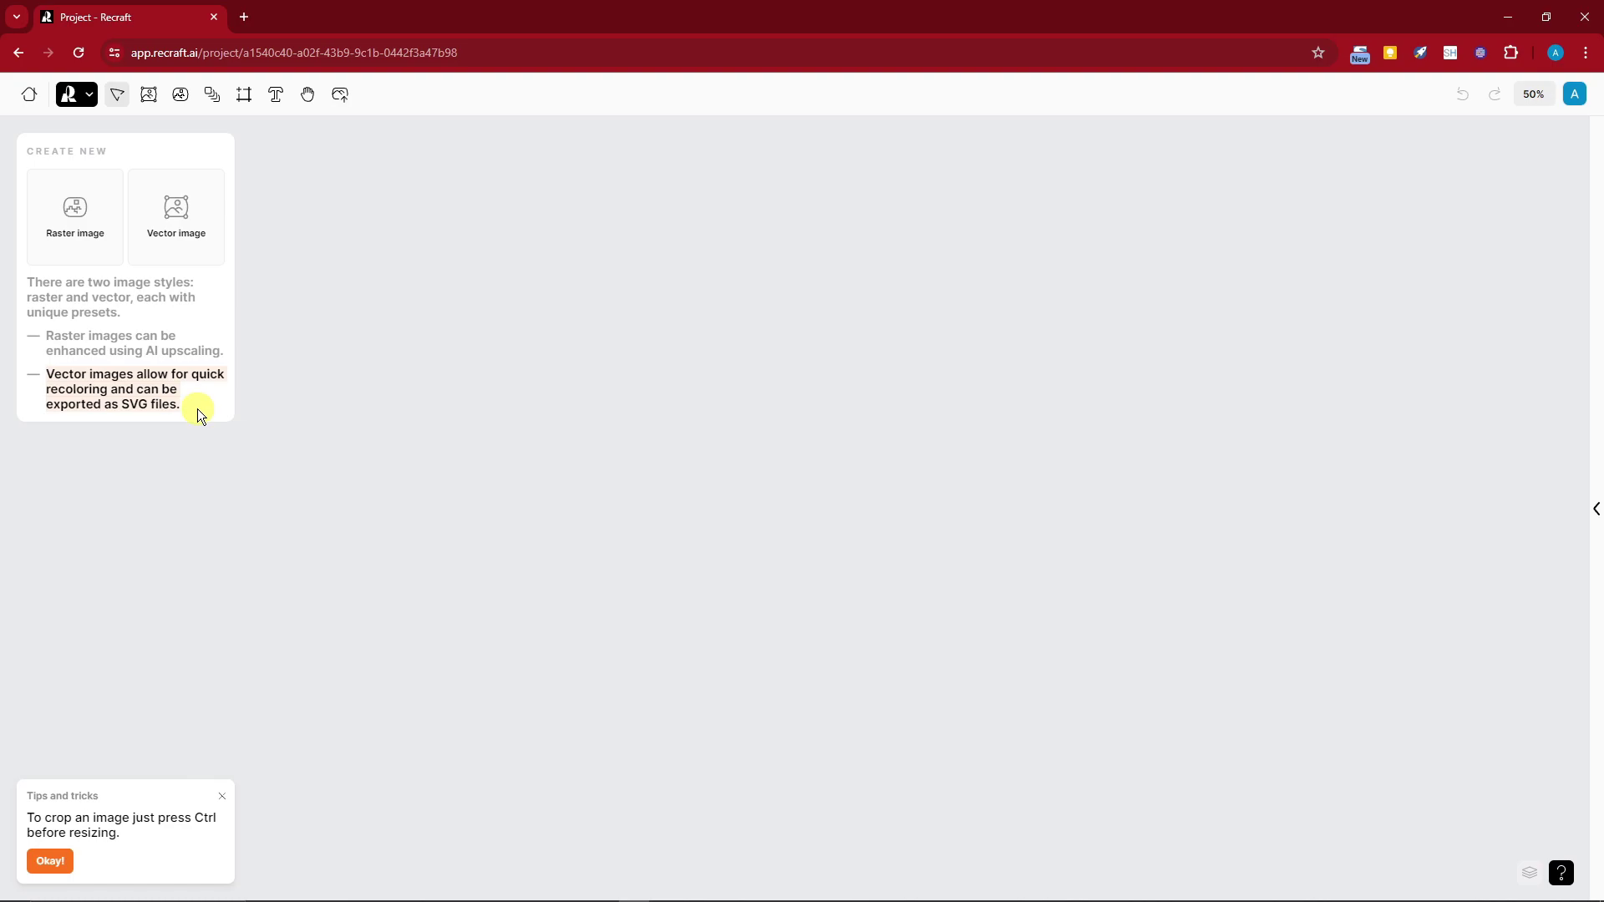
left_click(339, 395)
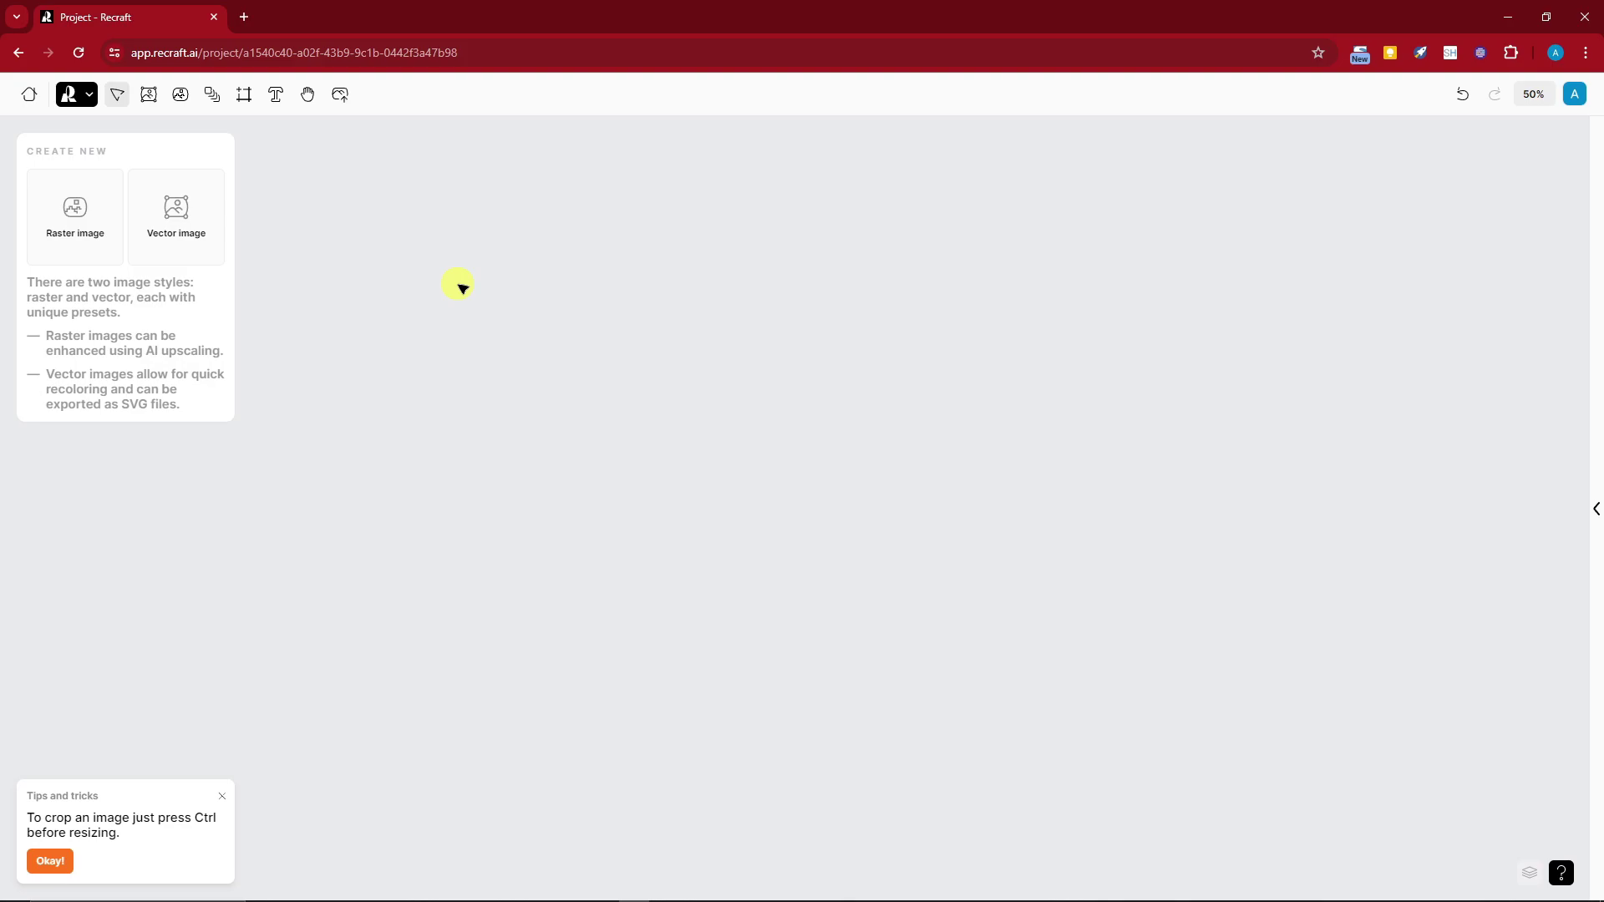
Step: Add a 1:1 raster image in the Illustration style and generate it from the prompt "Burger"
left_click(100, 230)
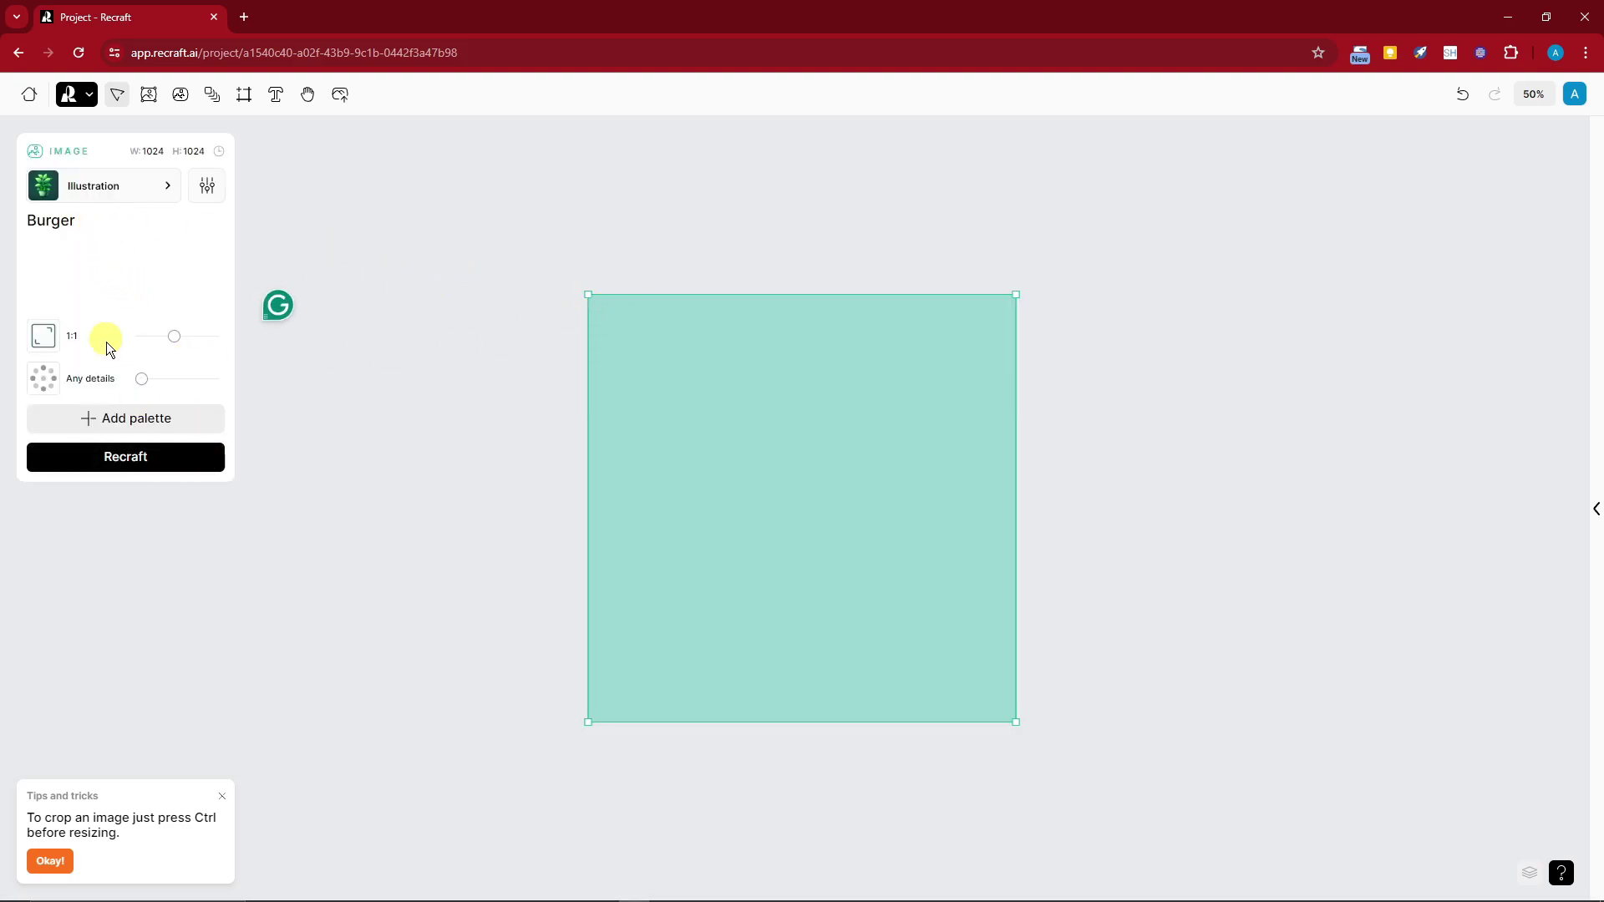
left_click(165, 455)
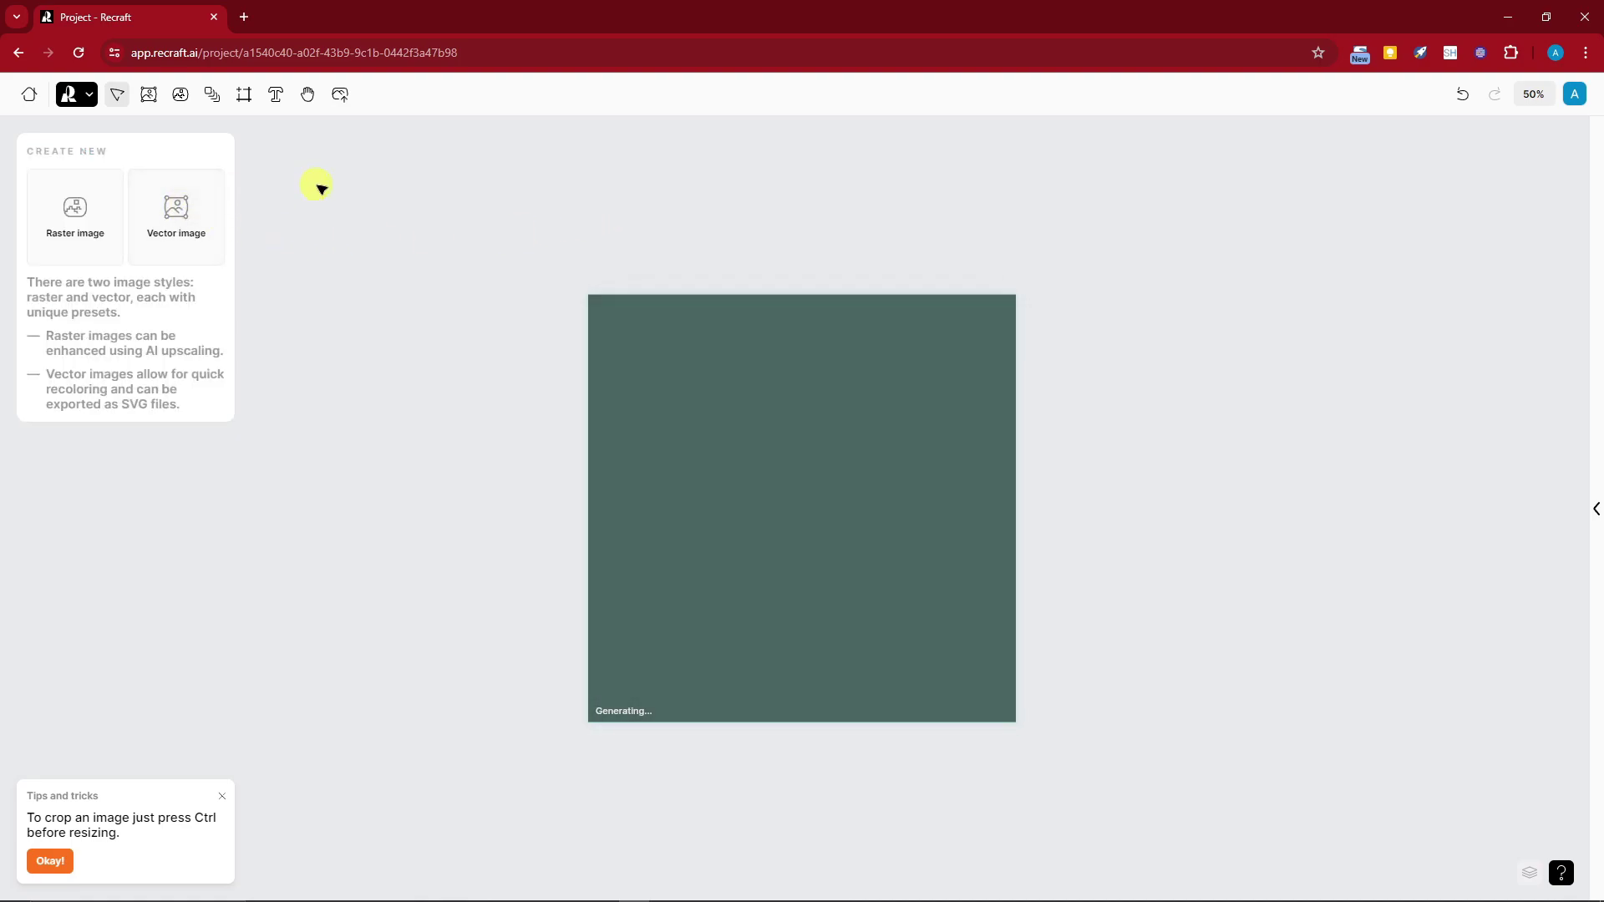
Step: Add a Vector art image to the right of the raster one and generate it from the prompt "Burger"
left_click(177, 215)
left_click(390, 262)
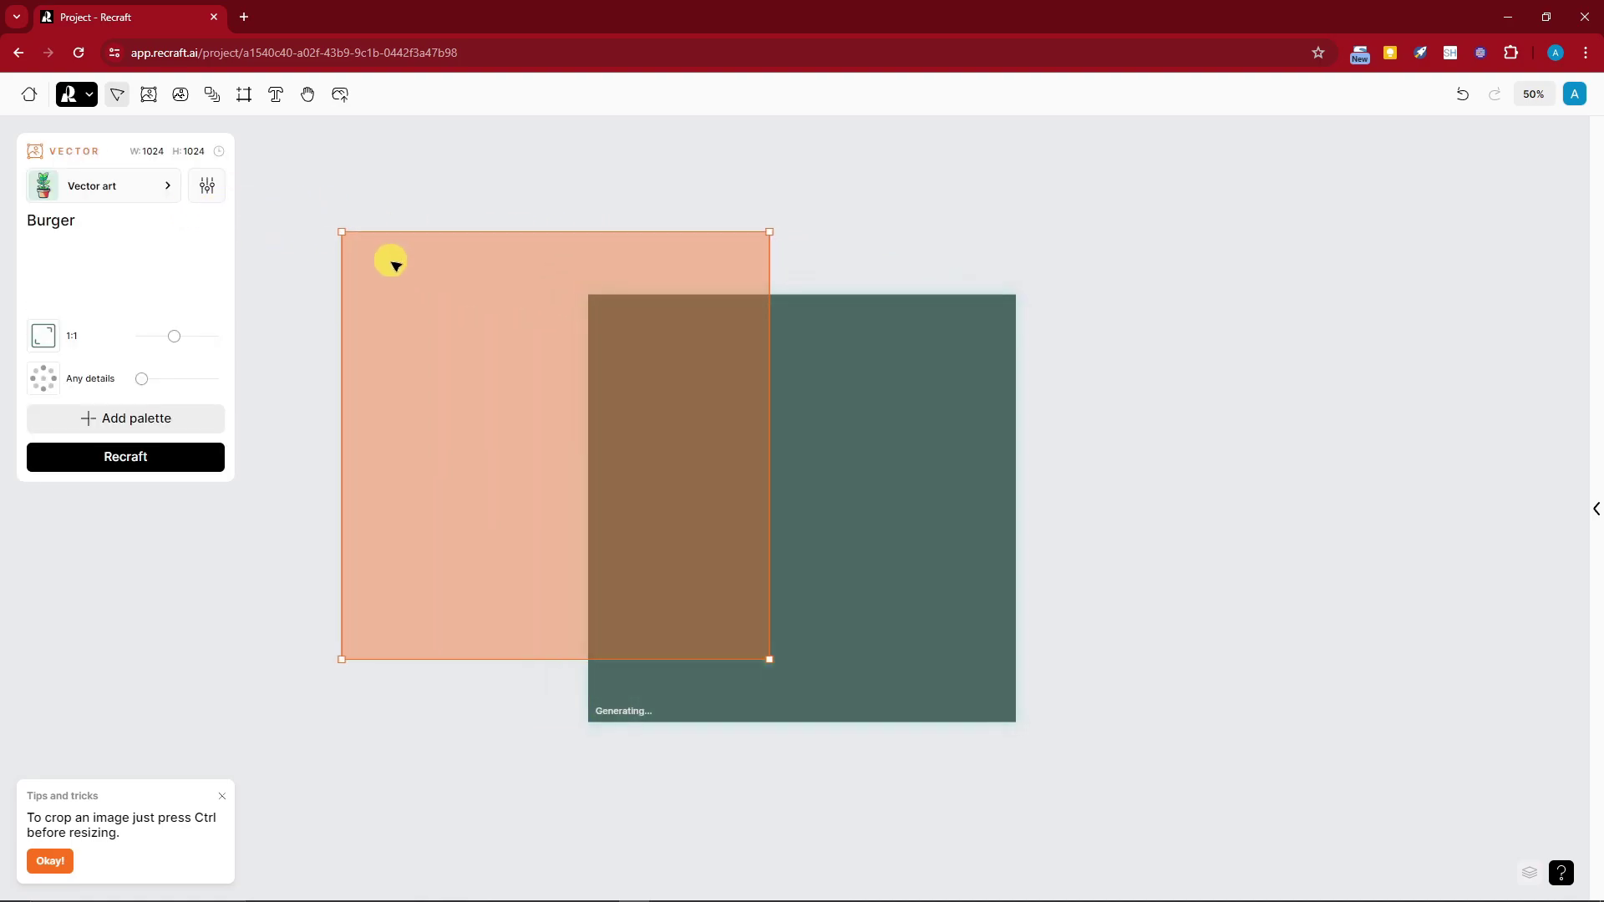
left_click_drag(391, 262, 1106, 348)
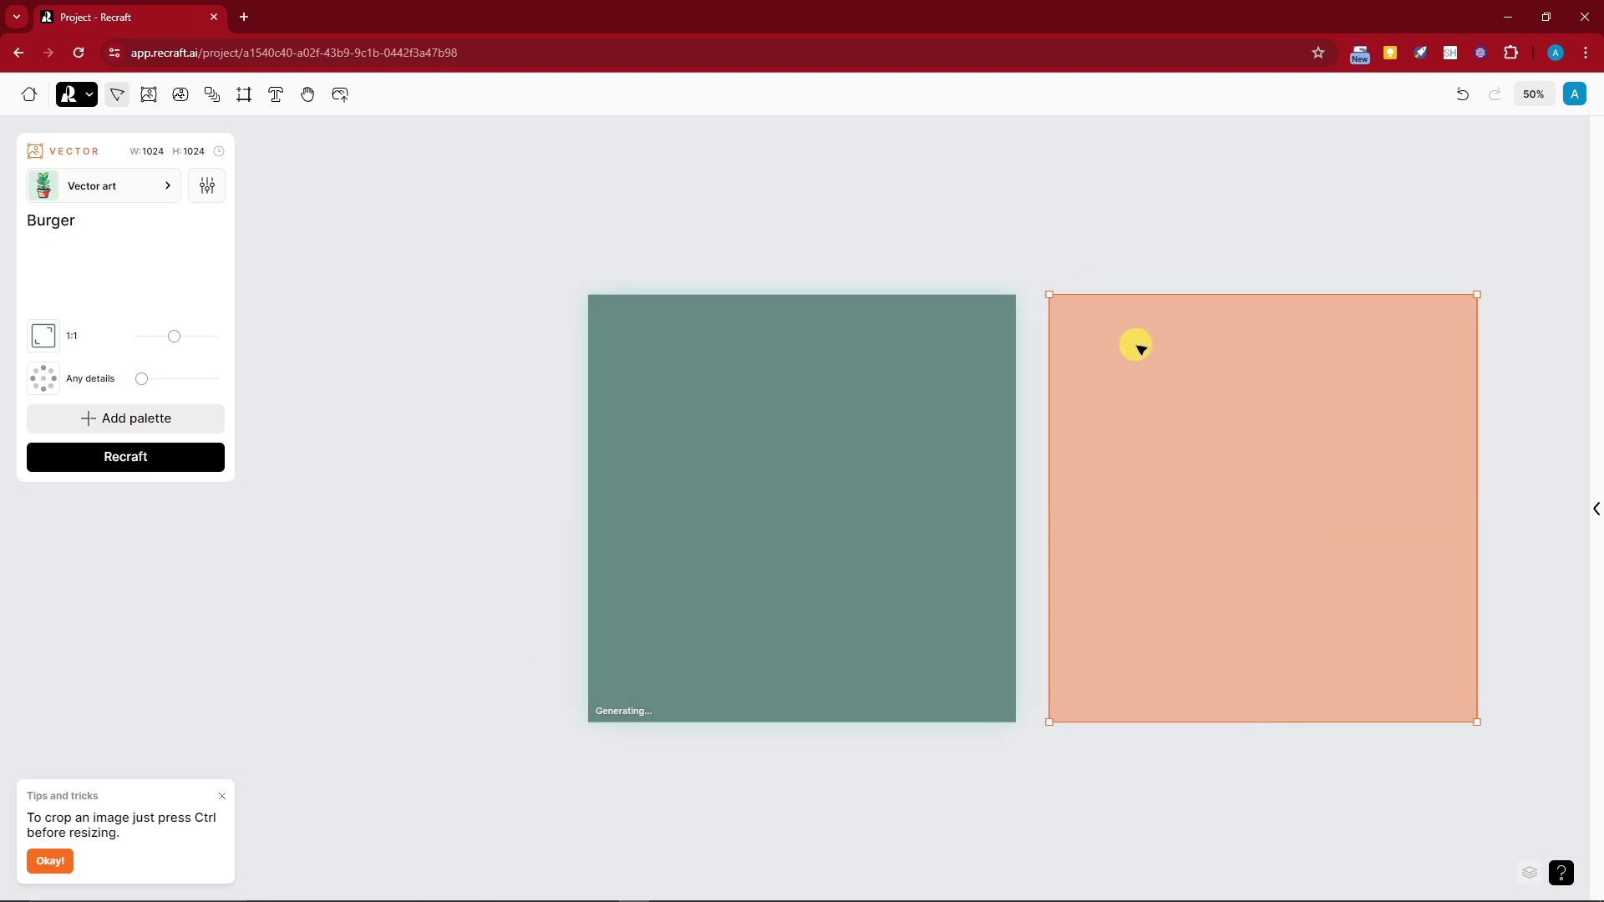
left_click(129, 219)
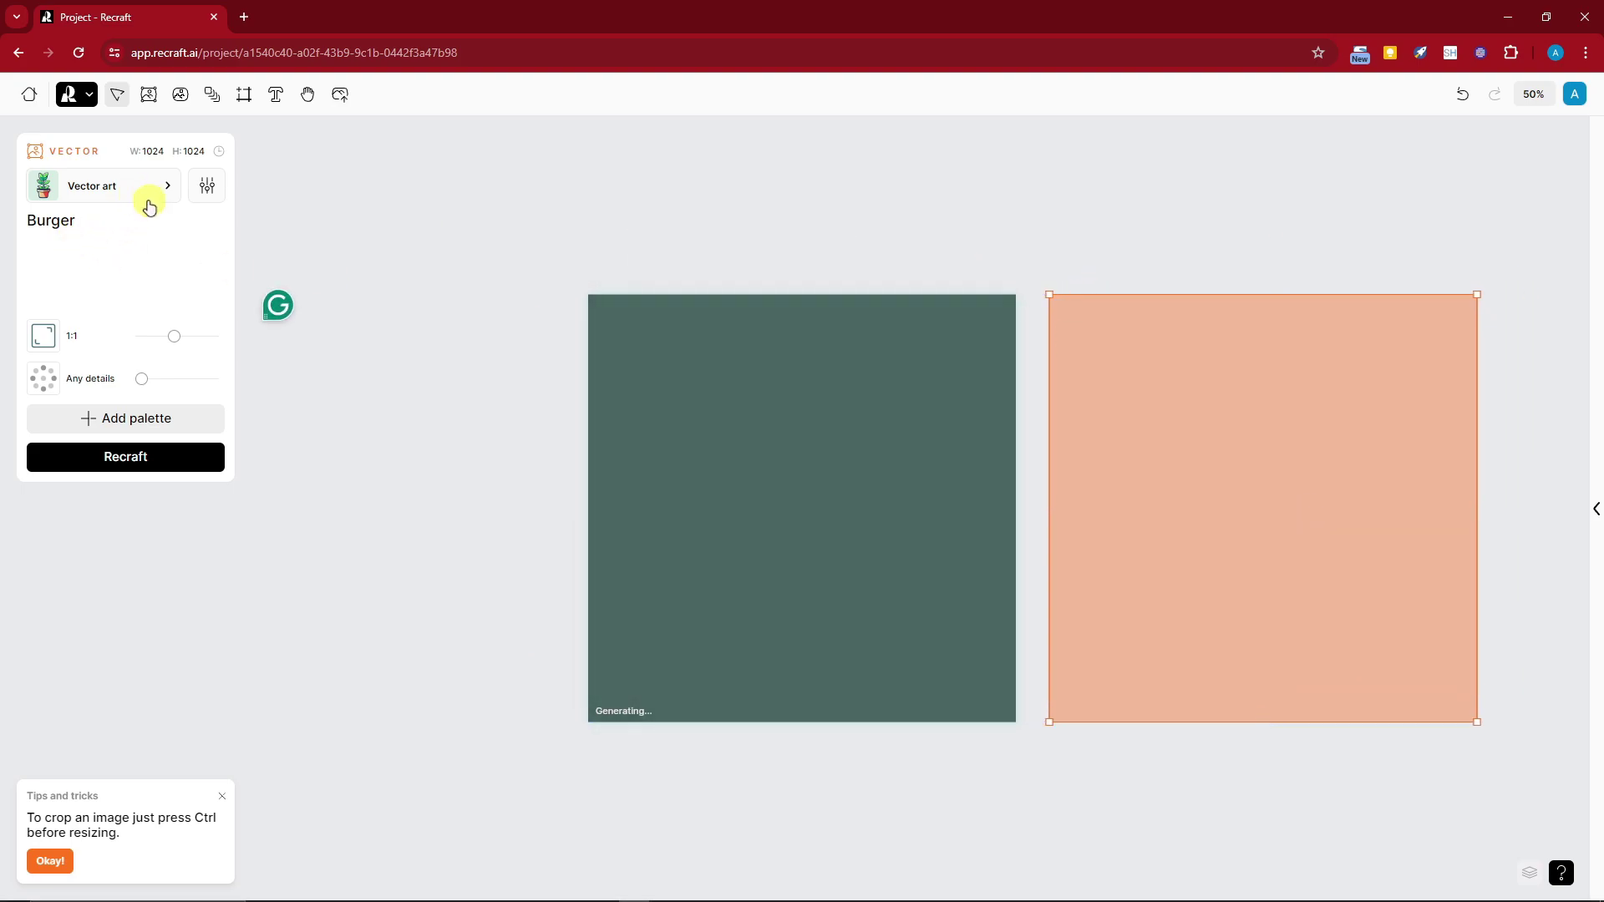
left_click(181, 456)
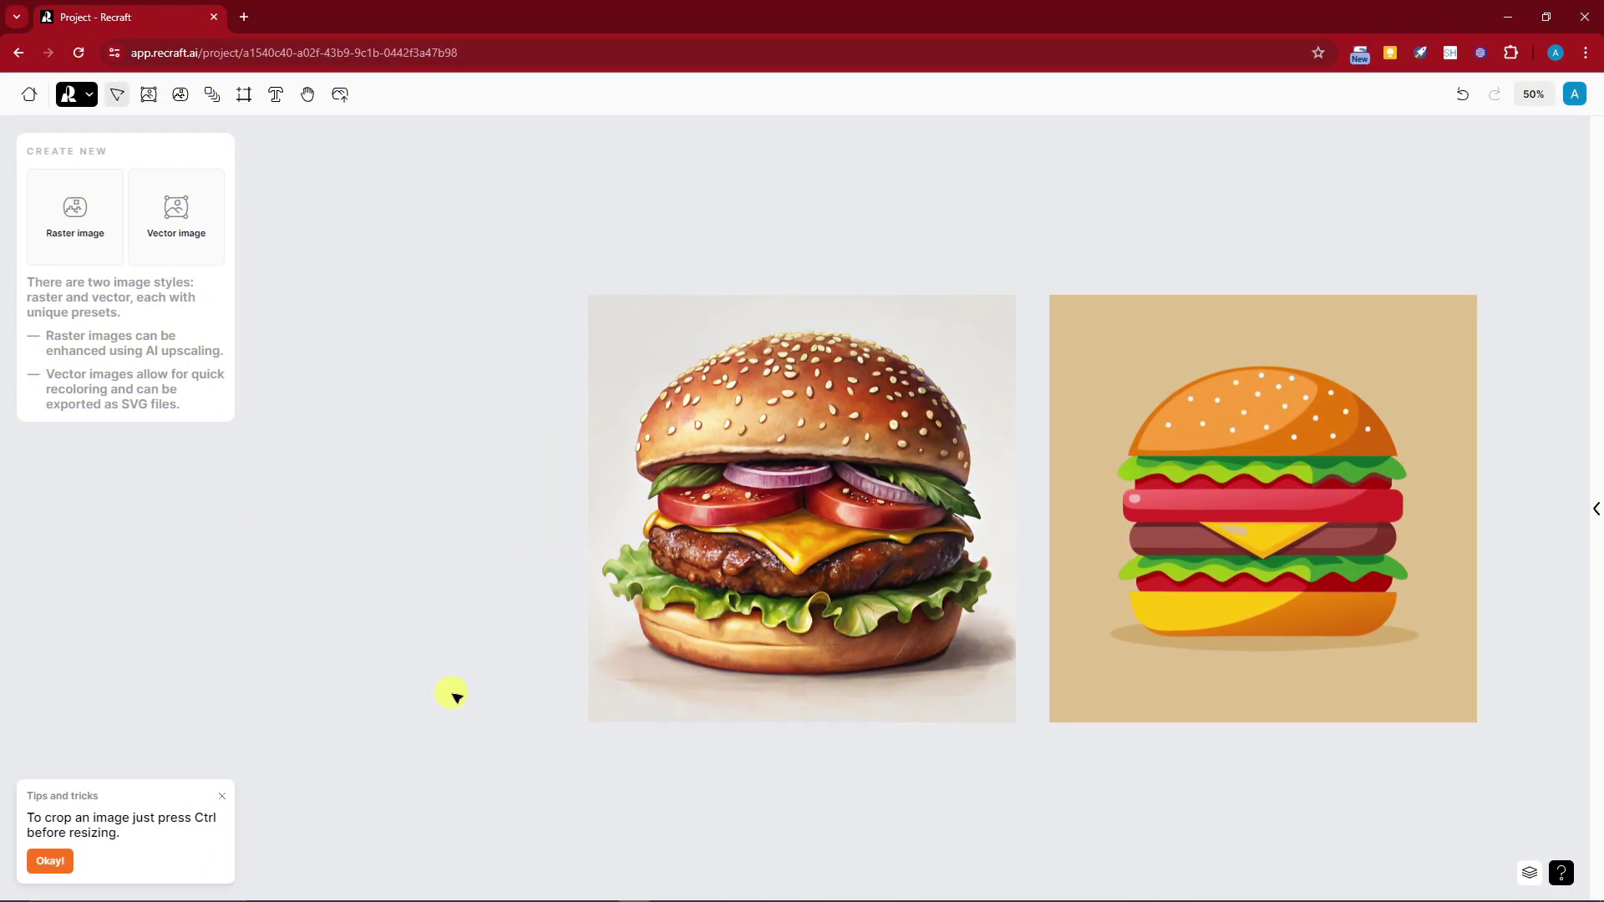
Step: Shift both burger images left on the canvas, leaving a gap between them, and deselect them
left_click_drag(660, 367, 457, 349)
left_click_drag(1164, 340, 985, 343)
left_click(1522, 336)
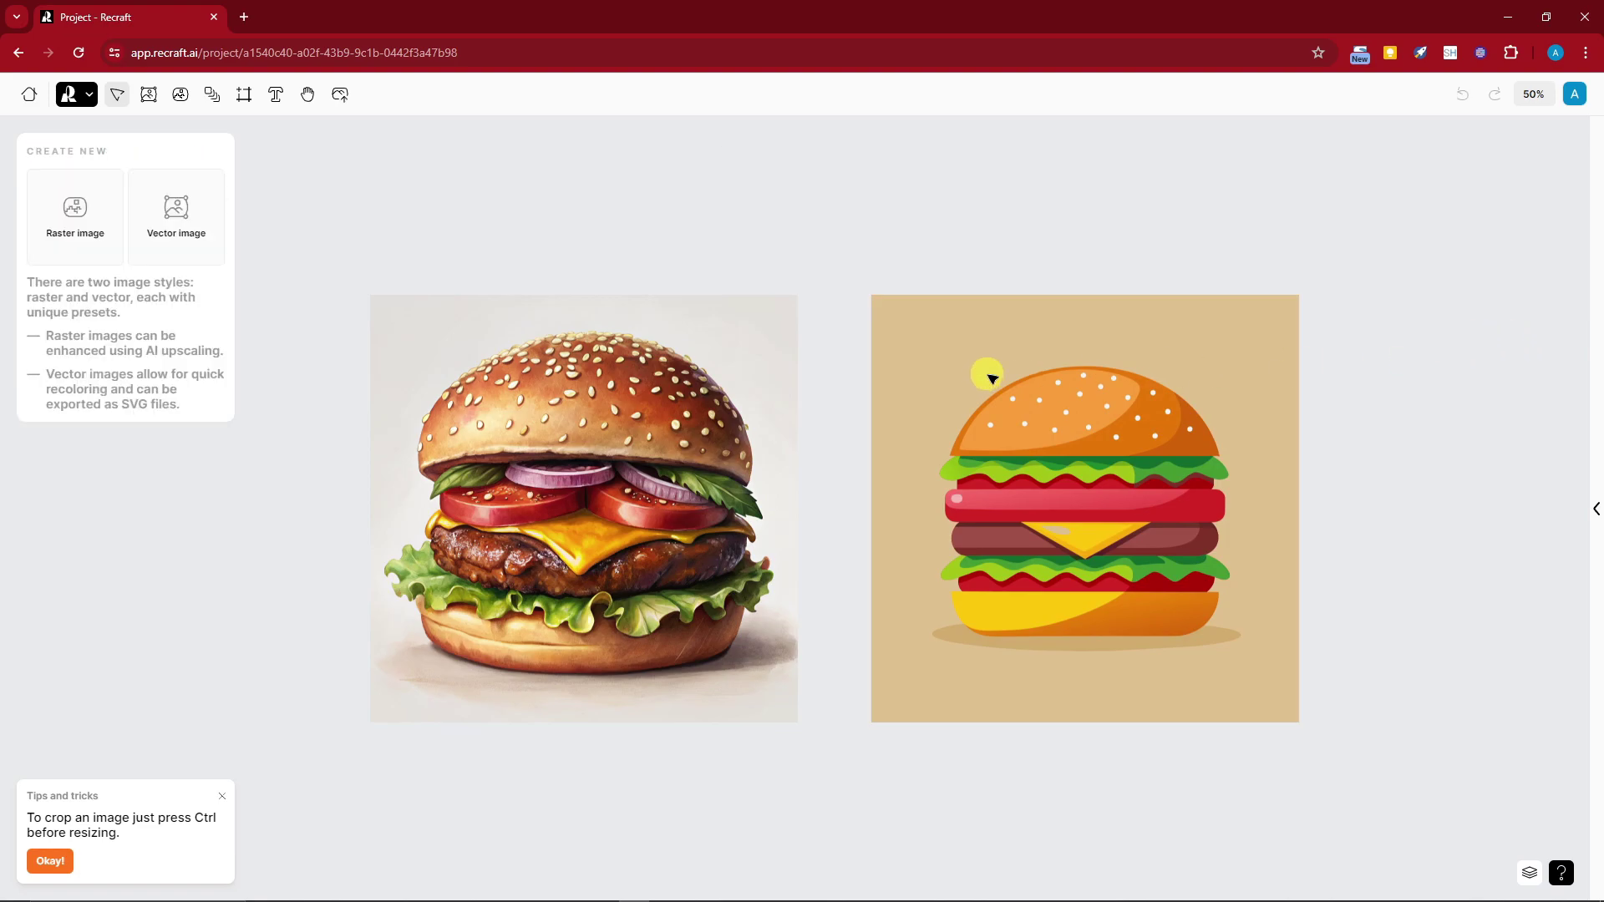
Step: Compare the raster and vector burgers by selecting each in turn
left_click(638, 368)
left_click(1003, 368)
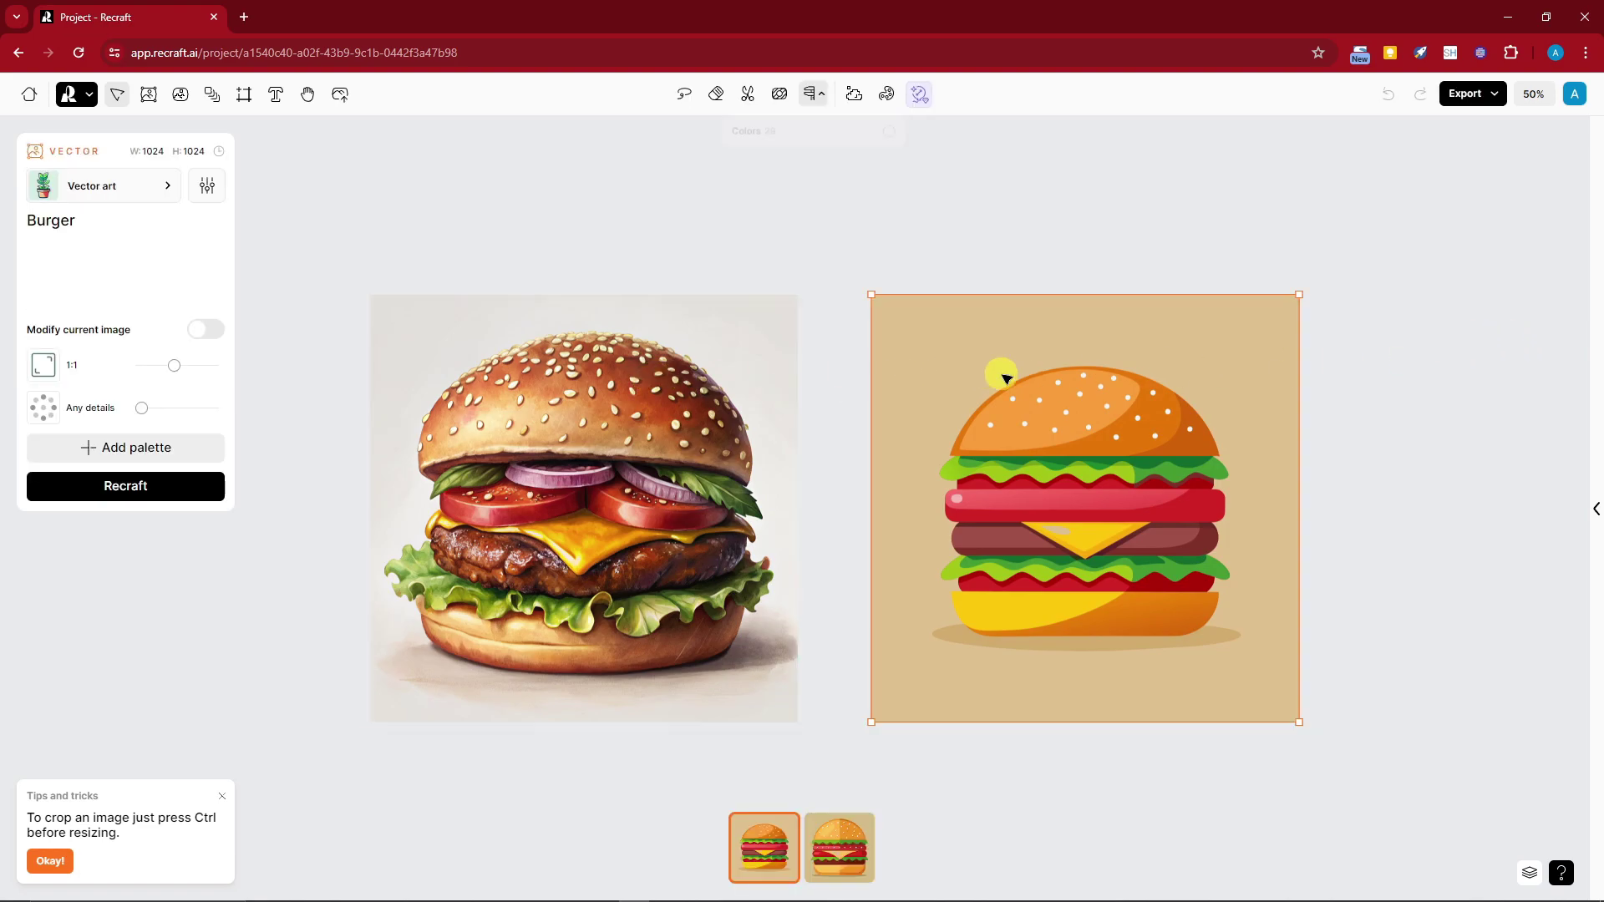
left_click(684, 381)
left_click(1031, 412)
left_click(662, 413)
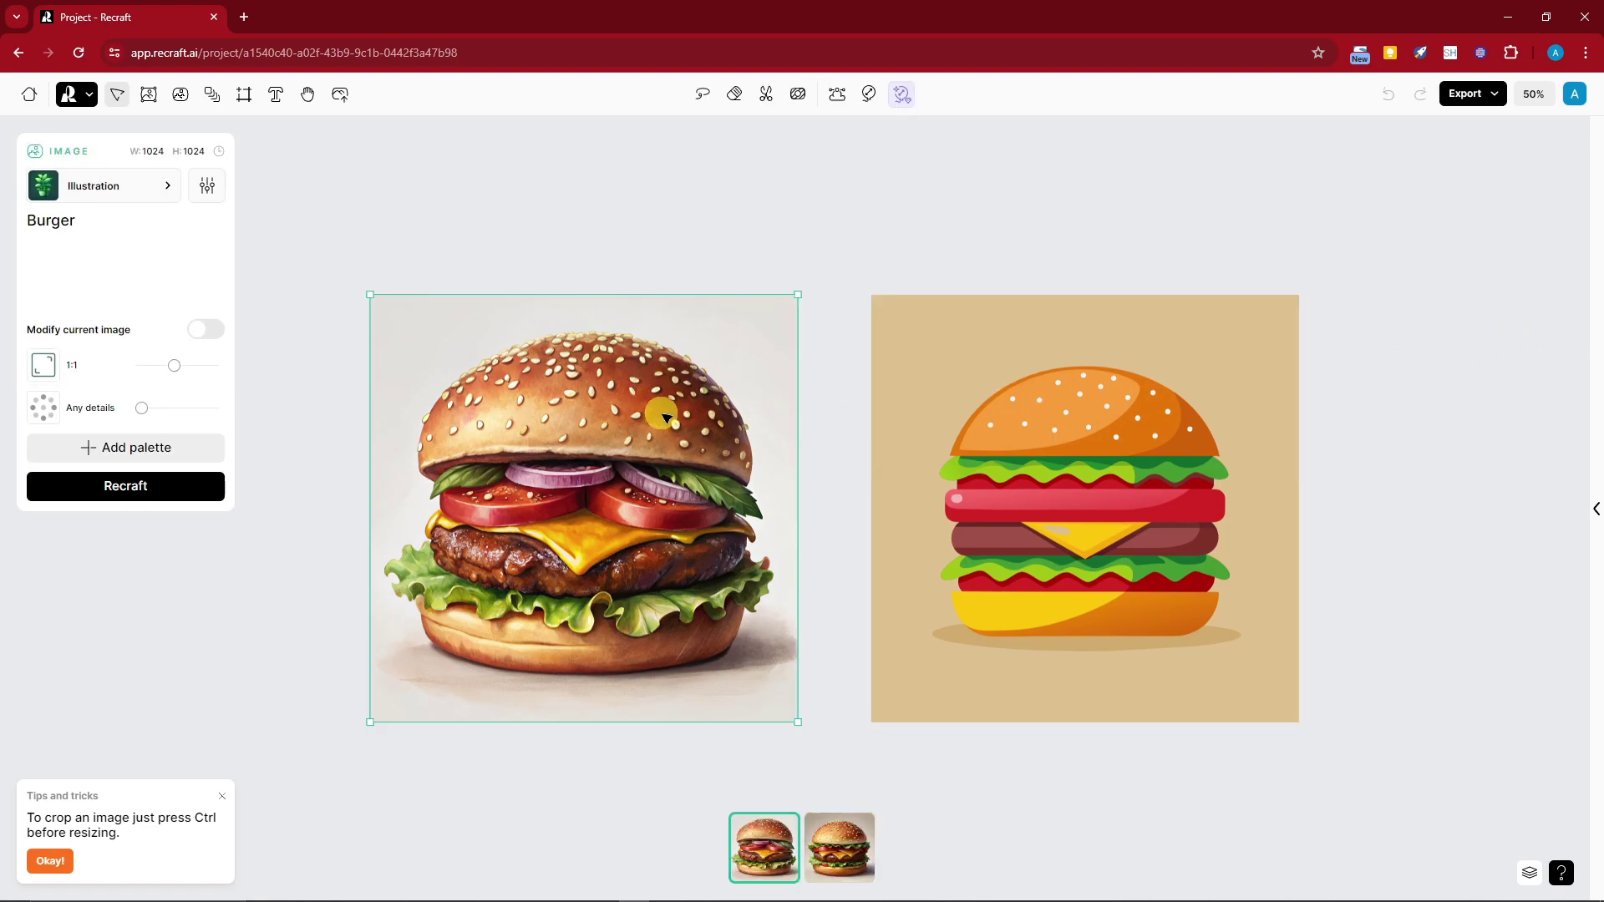
left_click(1462, 371)
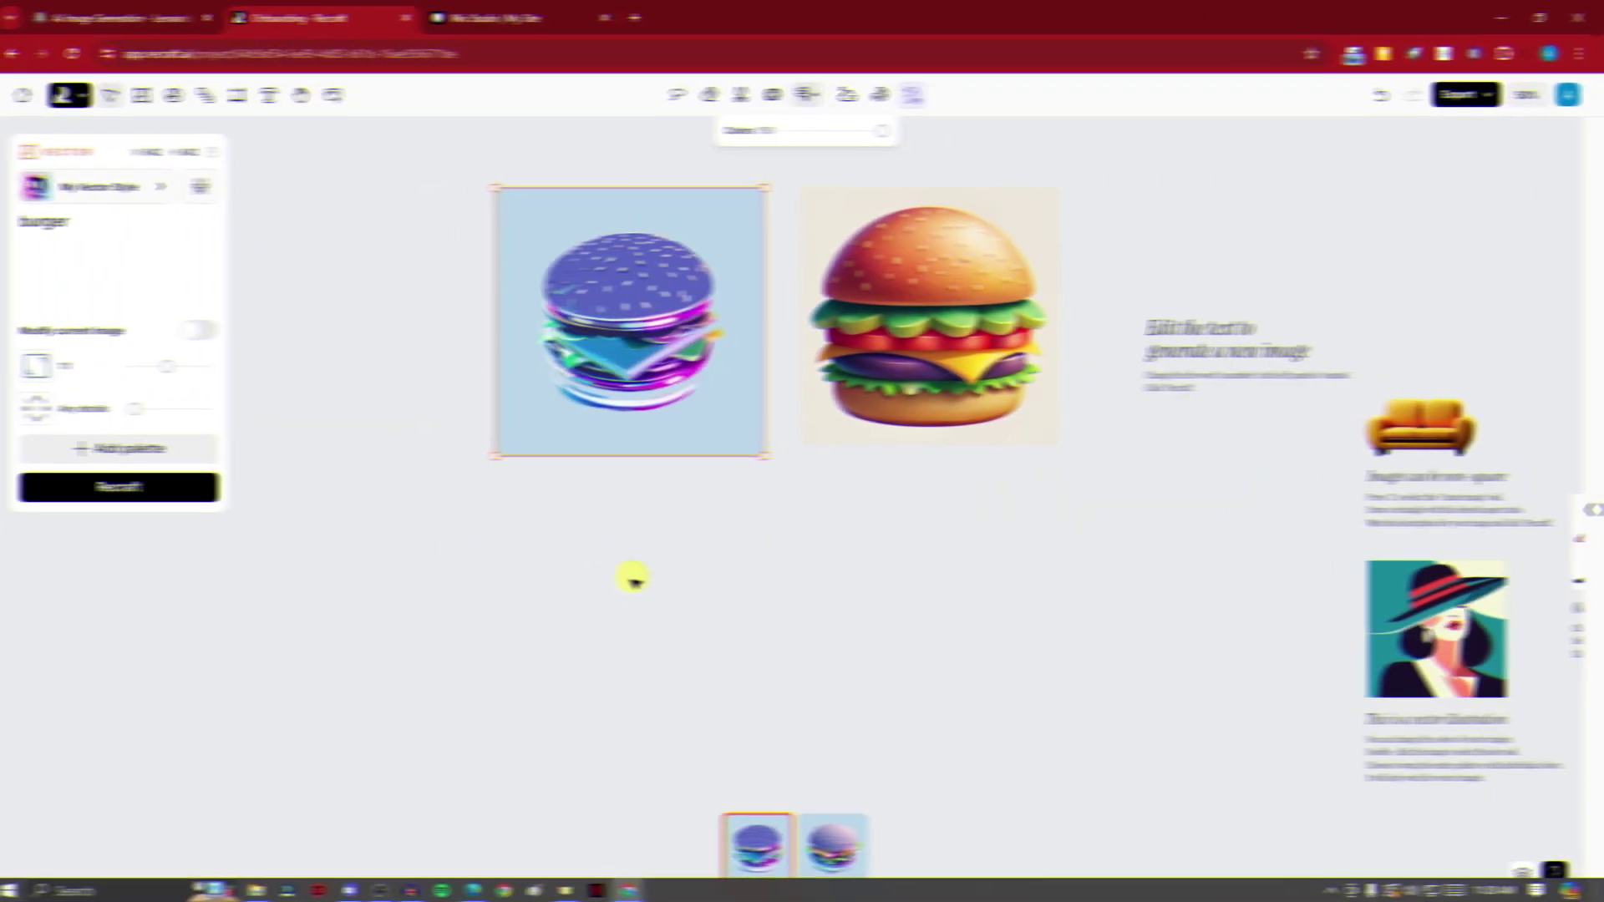
Step: Rearrange the Onboarding canvas: move the Grain burger and sofa upward, nudge the woman illustration, and shift the purple vector burger right
scroll(608, 740, "down", 3)
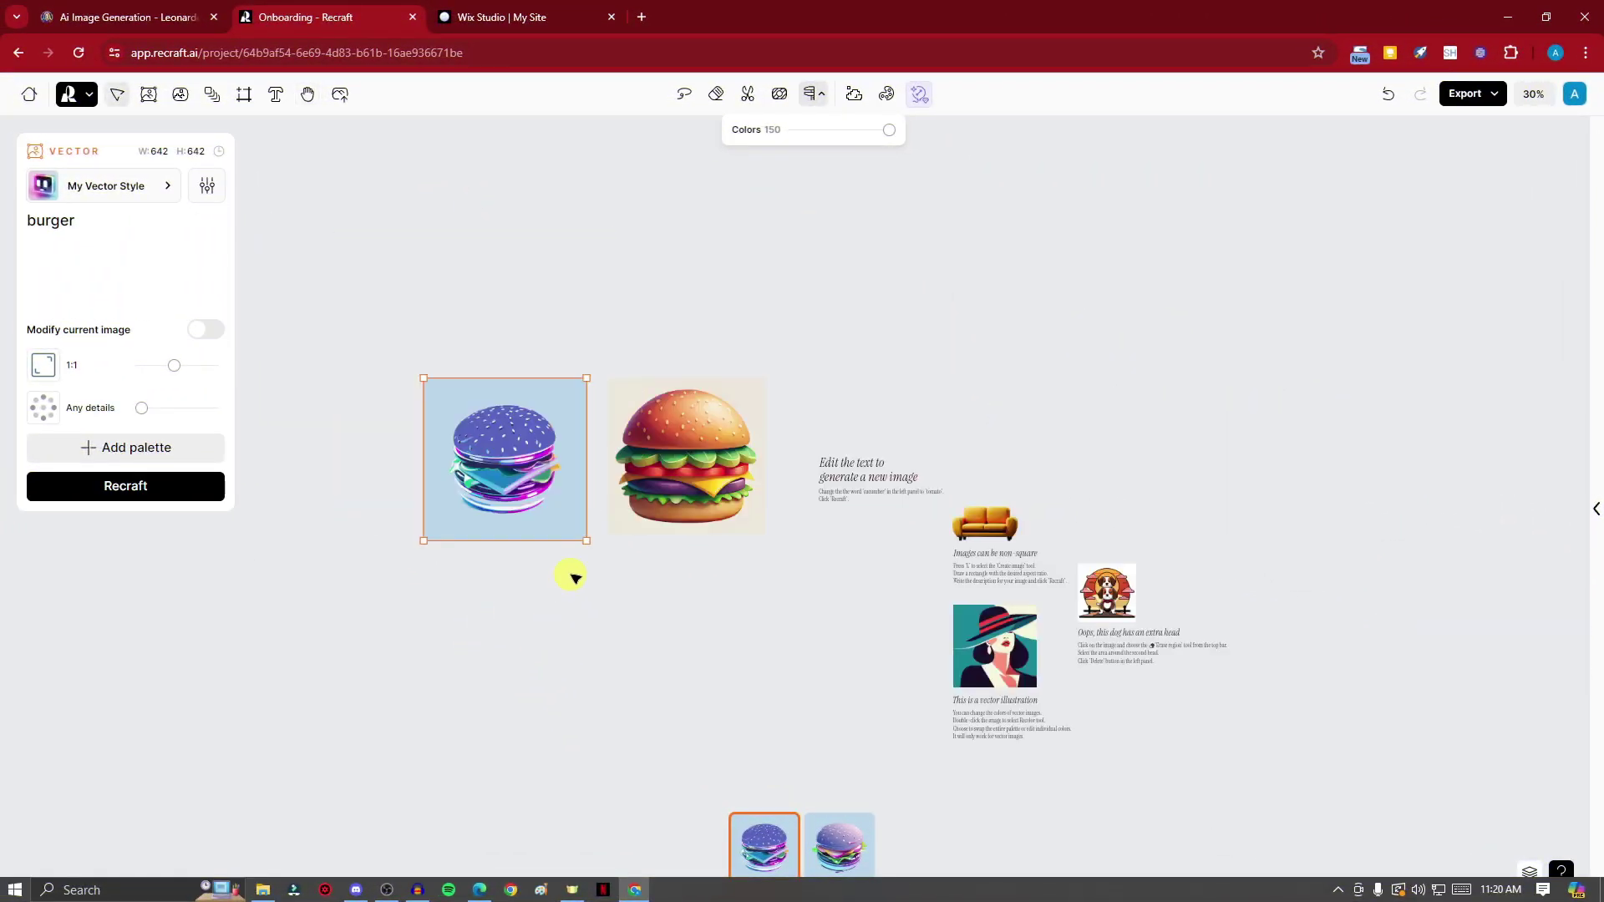
left_click(652, 442)
left_click_drag(657, 442, 1071, 284)
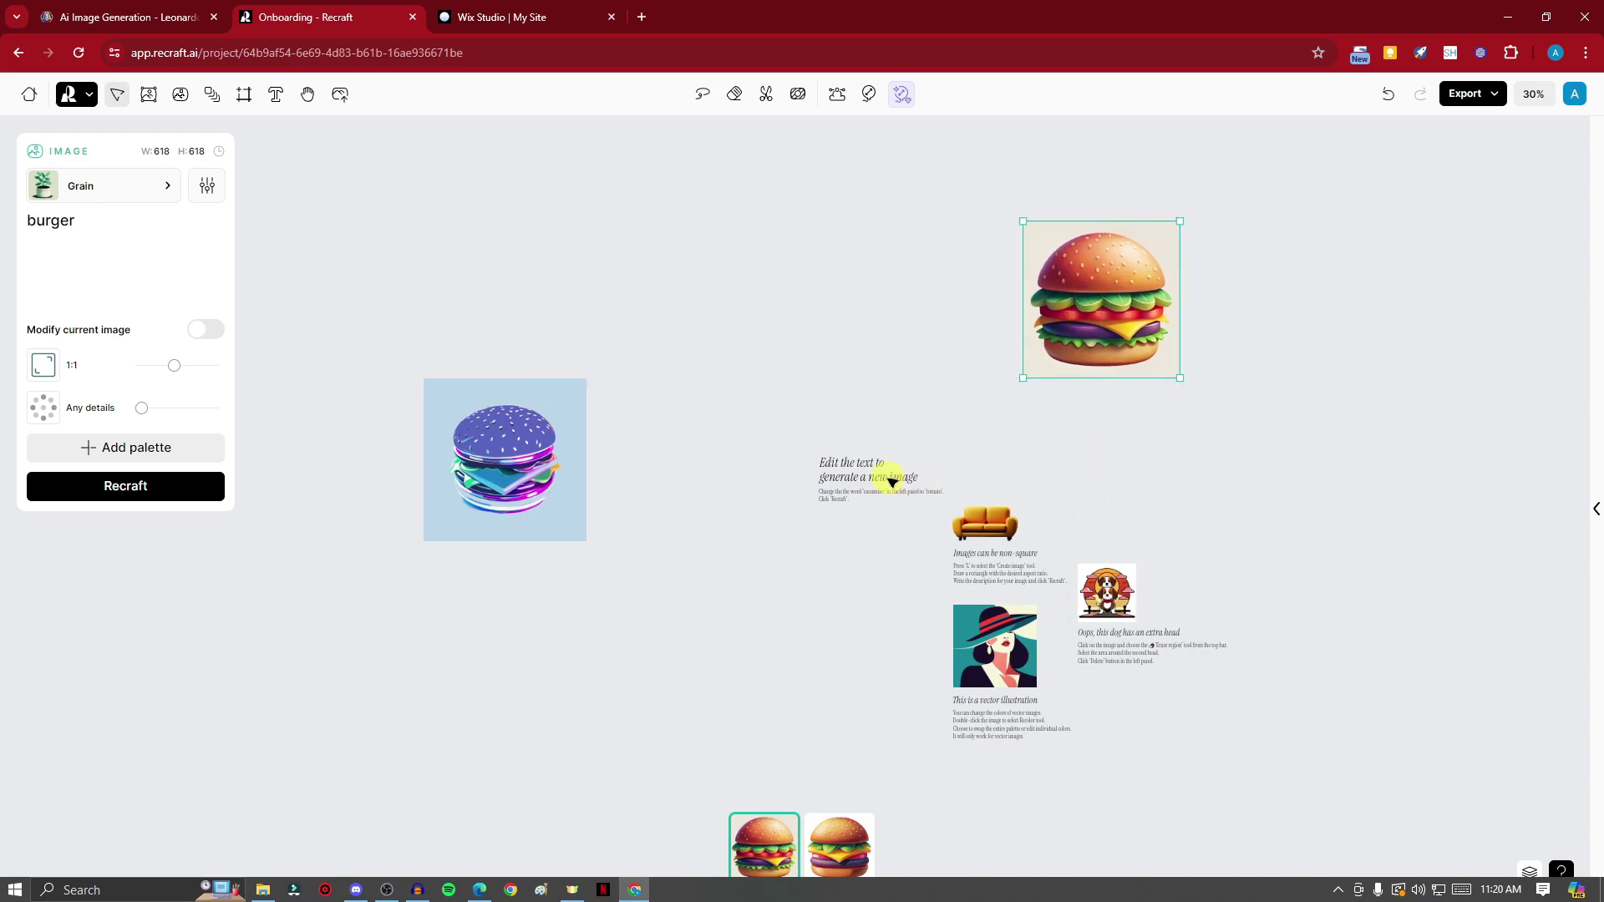
left_click_drag(985, 523, 782, 272)
mouse_move(991, 644)
left_mouse_down()
mouse_move(735, 627)
mouse_move(539, 730)
mouse_move(991, 636)
left_mouse_up()
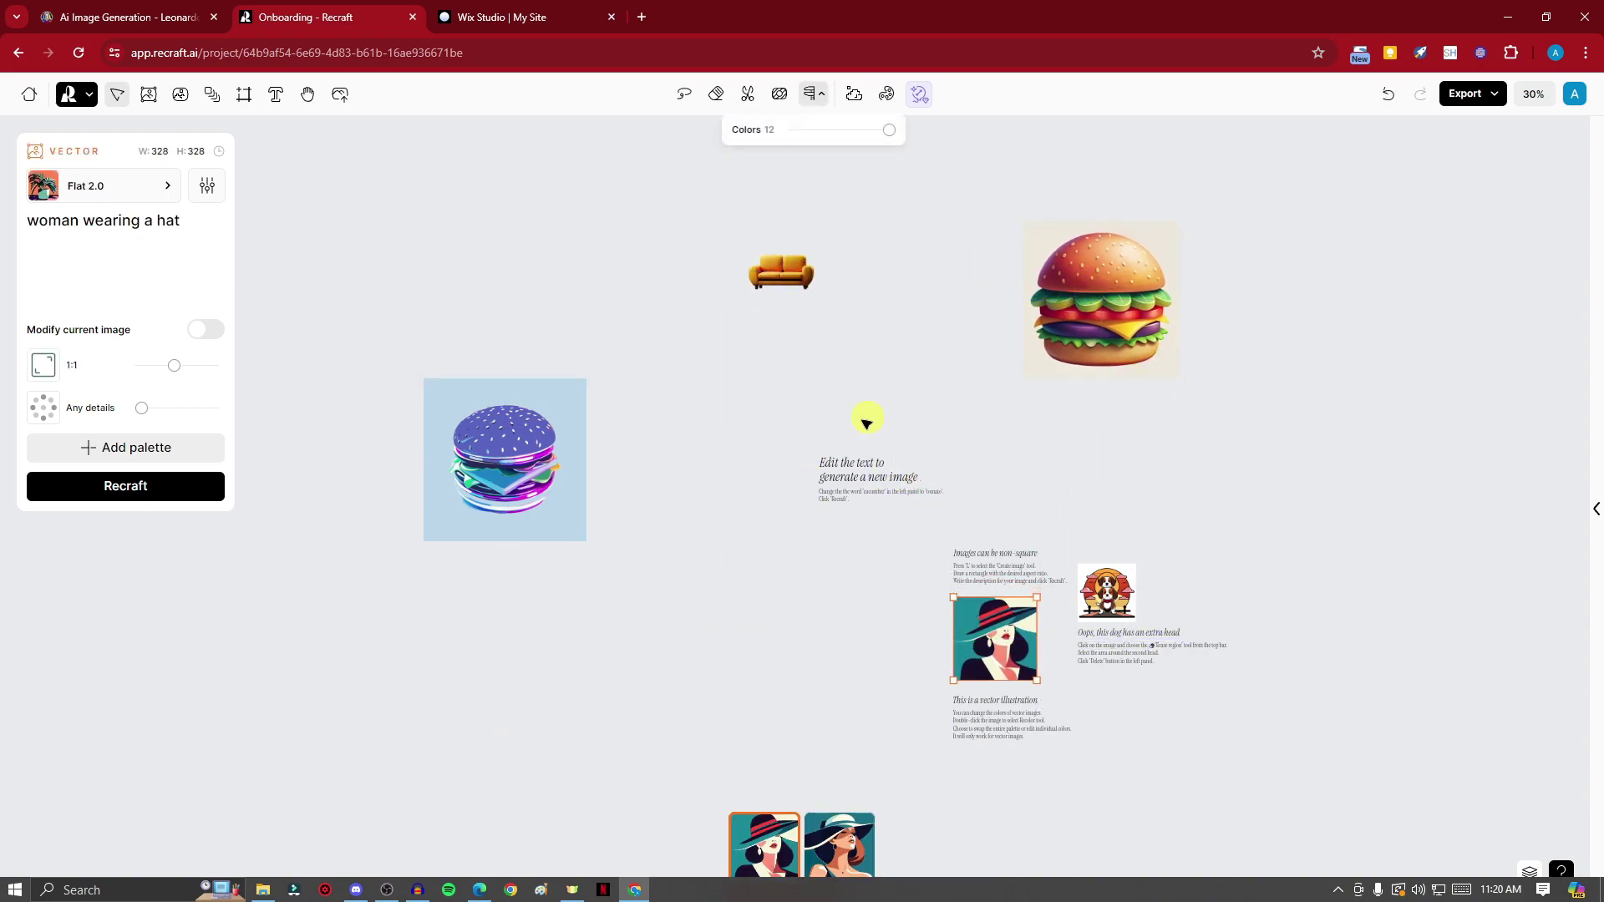
left_click_drag(527, 460, 698, 444)
Step: Enlarge the Grain-style raster burger to 1681 × 1681 and place it at the right side of the canvas
left_click_drag(1086, 288, 1016, 331)
left_click_drag(1100, 428, 1344, 409)
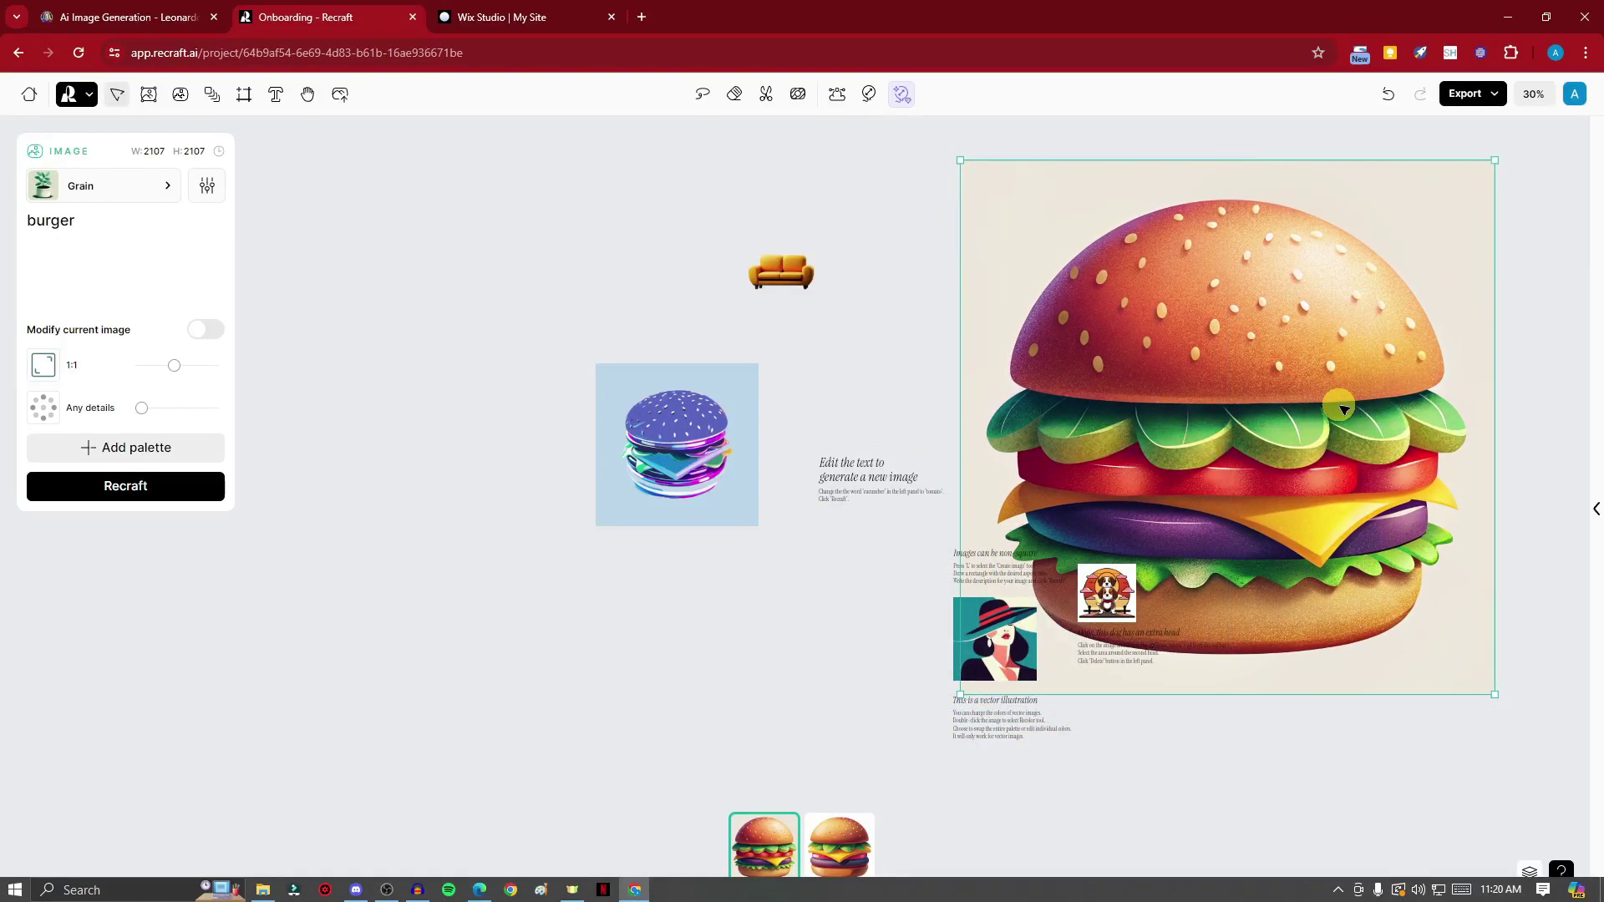
left_click_drag(963, 162, 1067, 229)
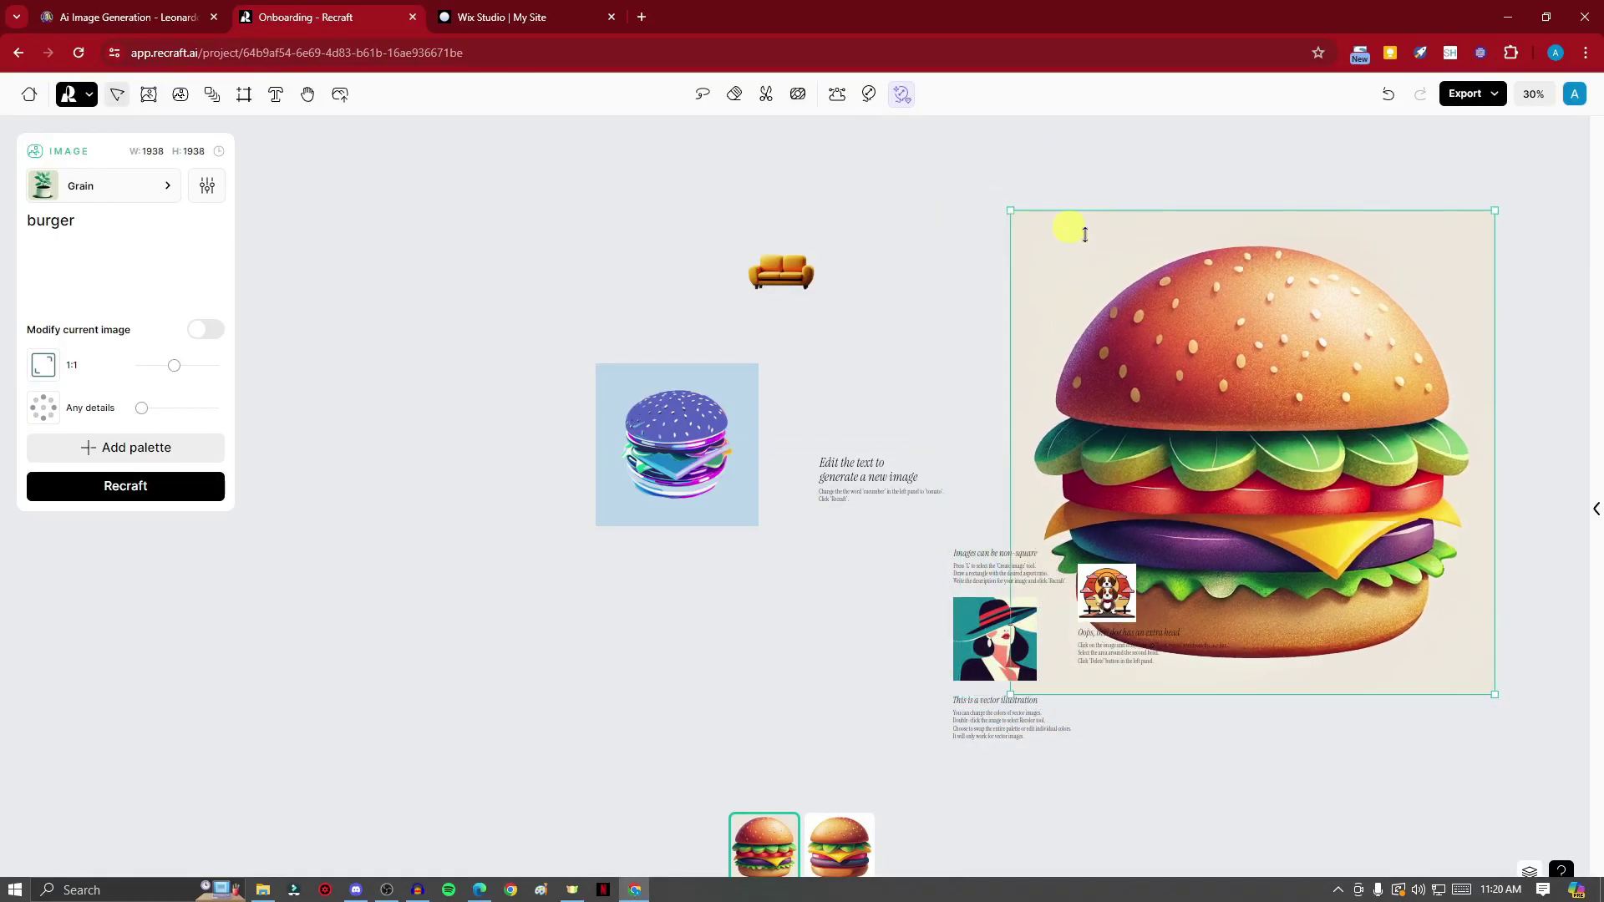
left_click_drag(1274, 442, 1285, 375)
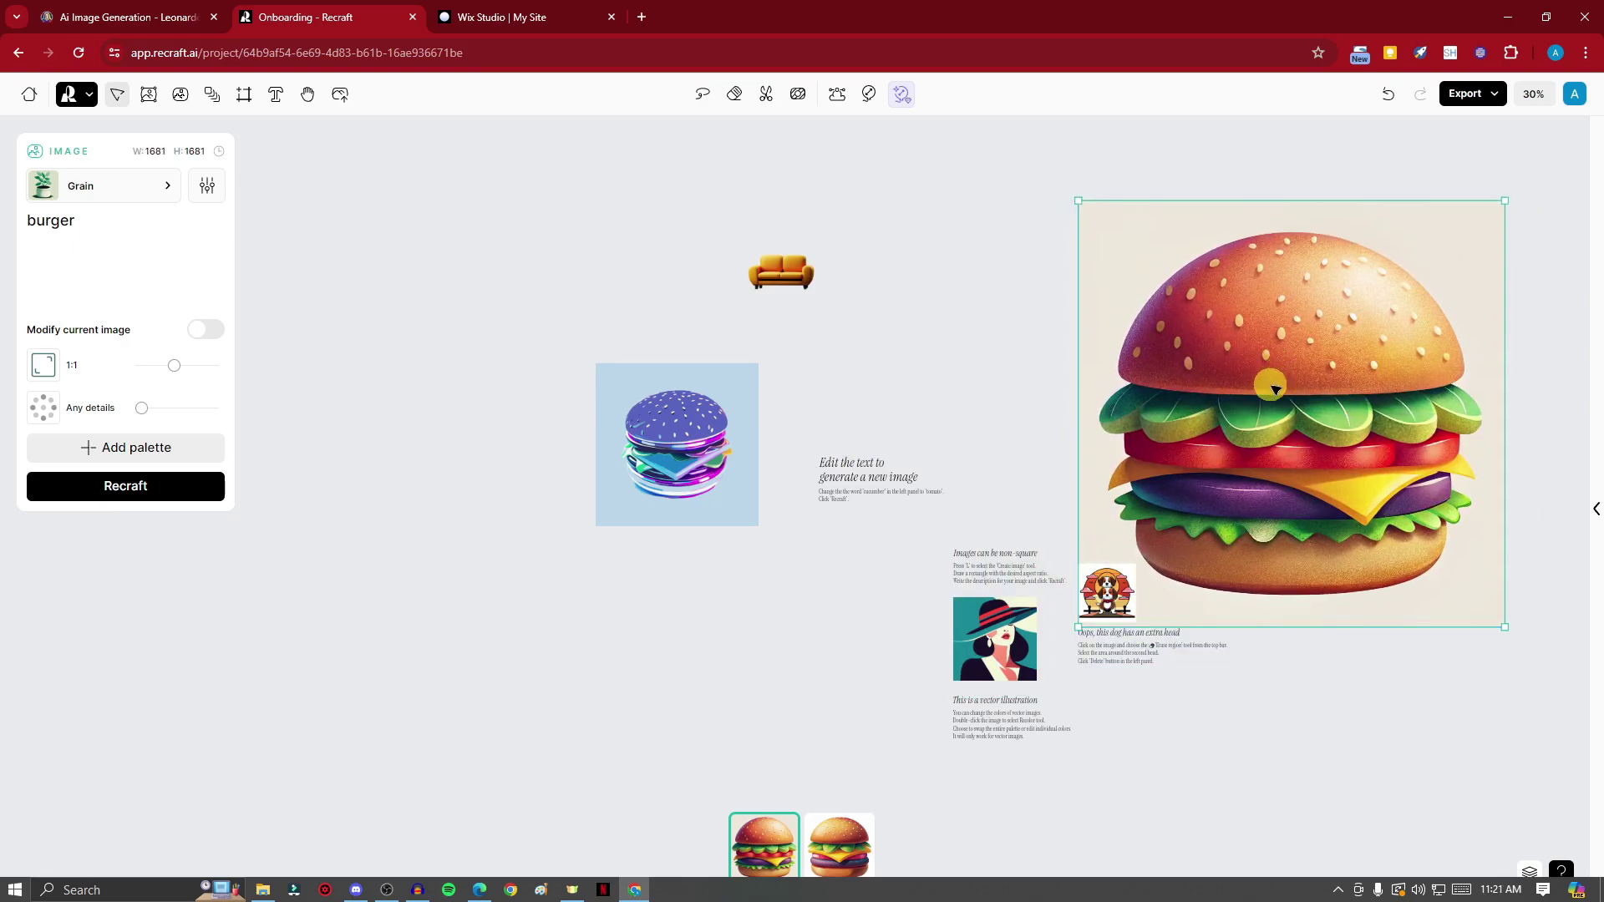
left_click(1045, 457)
Step: Enlarge the purple vector burger to 1798 × 1798 and position it left of the sofa
left_click(692, 506)
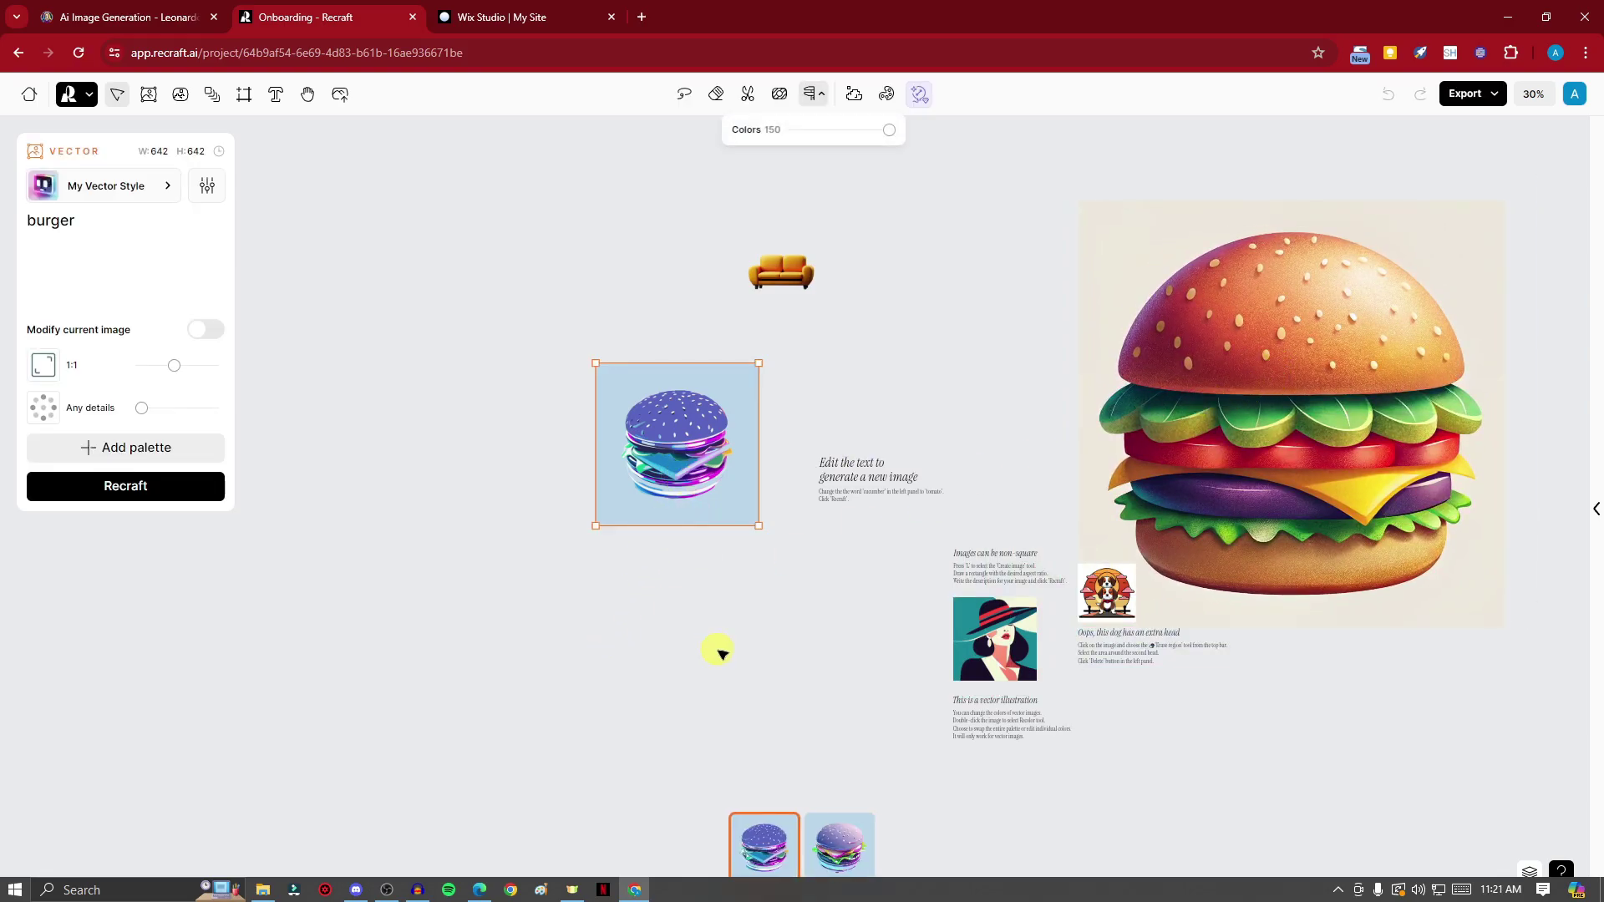
left_click_drag(596, 364, 303, 75)
left_click_drag(632, 276, 535, 383)
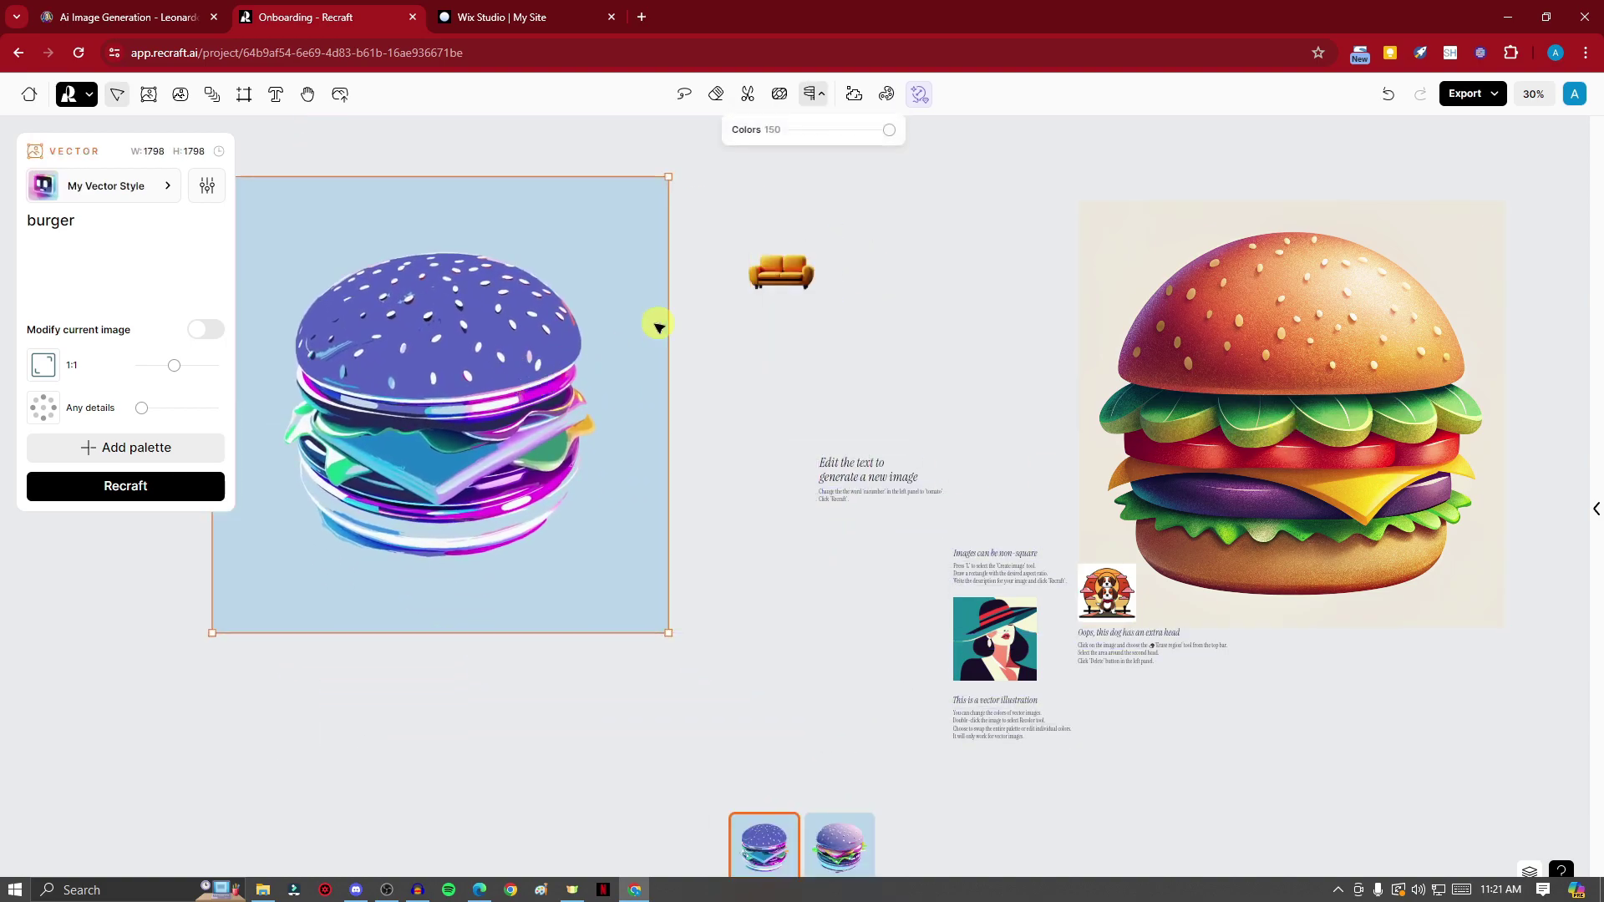
Step: Delete the sofa, the woman illustration and the onboarding notes around them from the canvas
left_click(756, 267)
key("Delete")
left_click_drag(774, 424, 1028, 759)
key("Delete")
key("Delete")
Step: Undo the last deletions to restore the Grain burger, and delete the dog image together with its caption
left_click_drag(1157, 706, 1081, 628)
key("Delete")
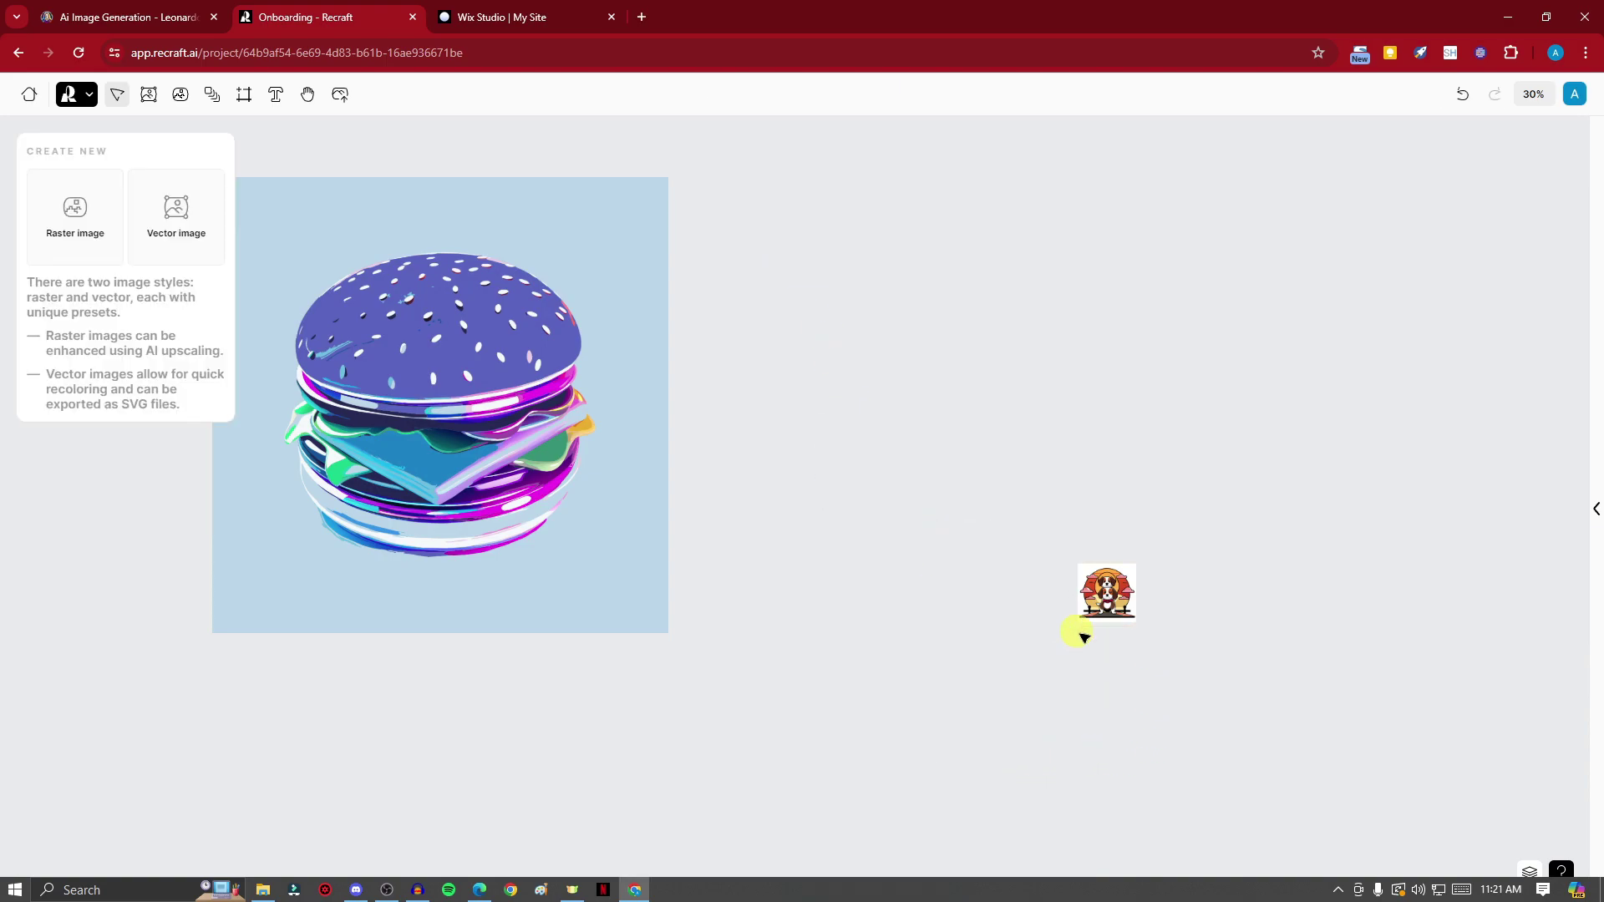
key("ctrl+z")
key("ctrl+z")
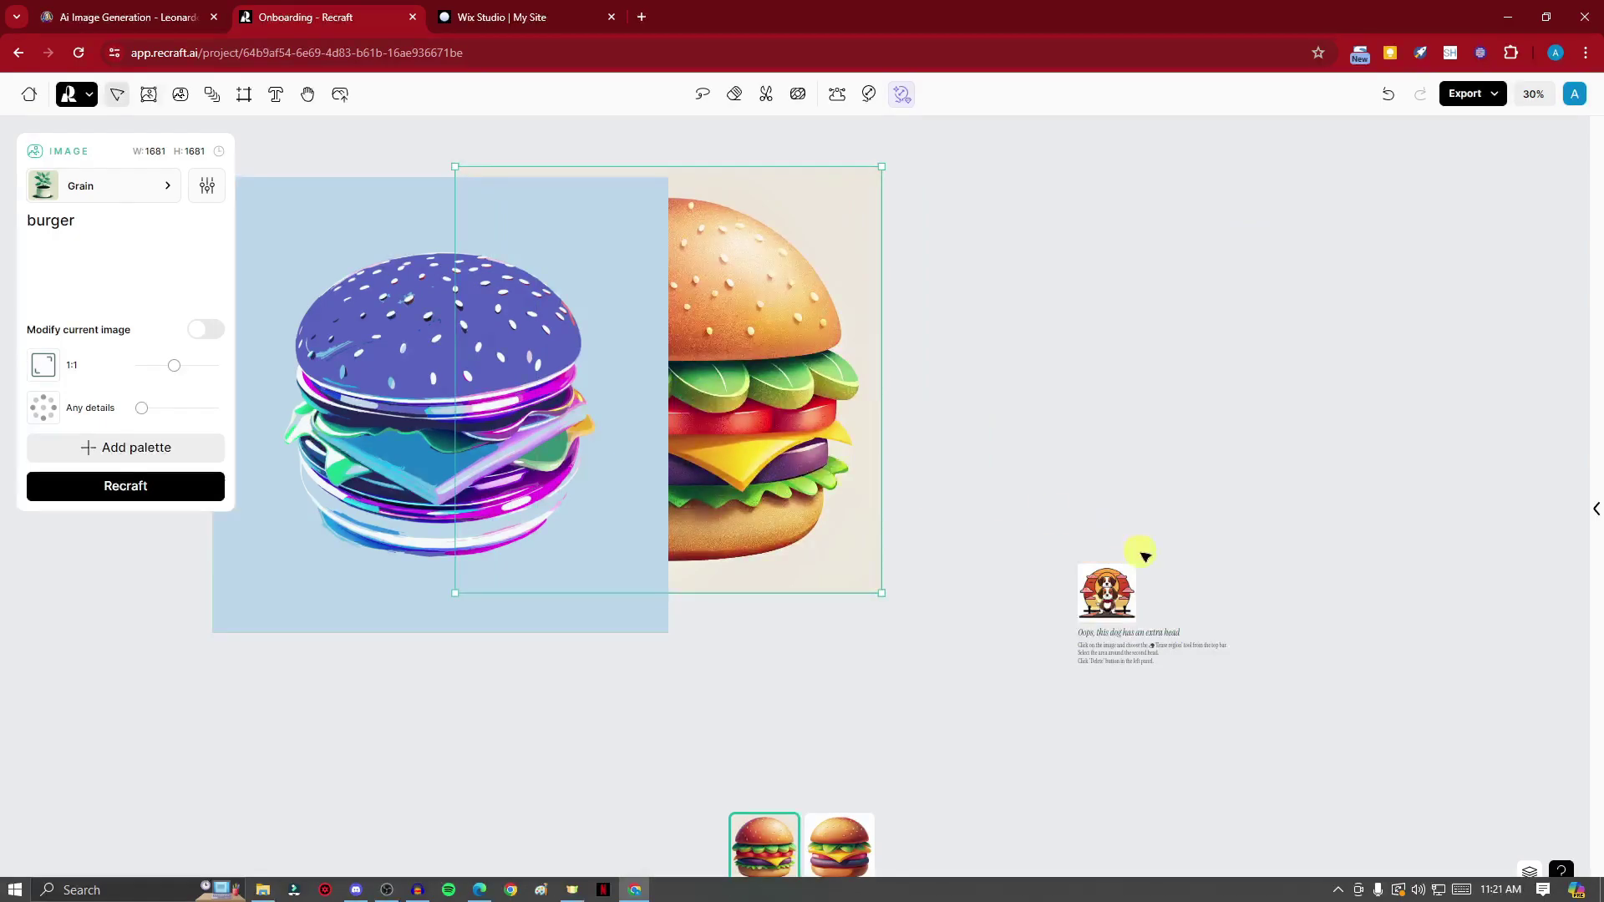
left_click(1063, 540)
left_click_drag(1064, 541, 1286, 701)
key("Delete")
Step: Arrange the vector and Grain burgers side by side and enlarge the Grain burger to 1786 × 1786
left_click_drag(859, 477, 1443, 518)
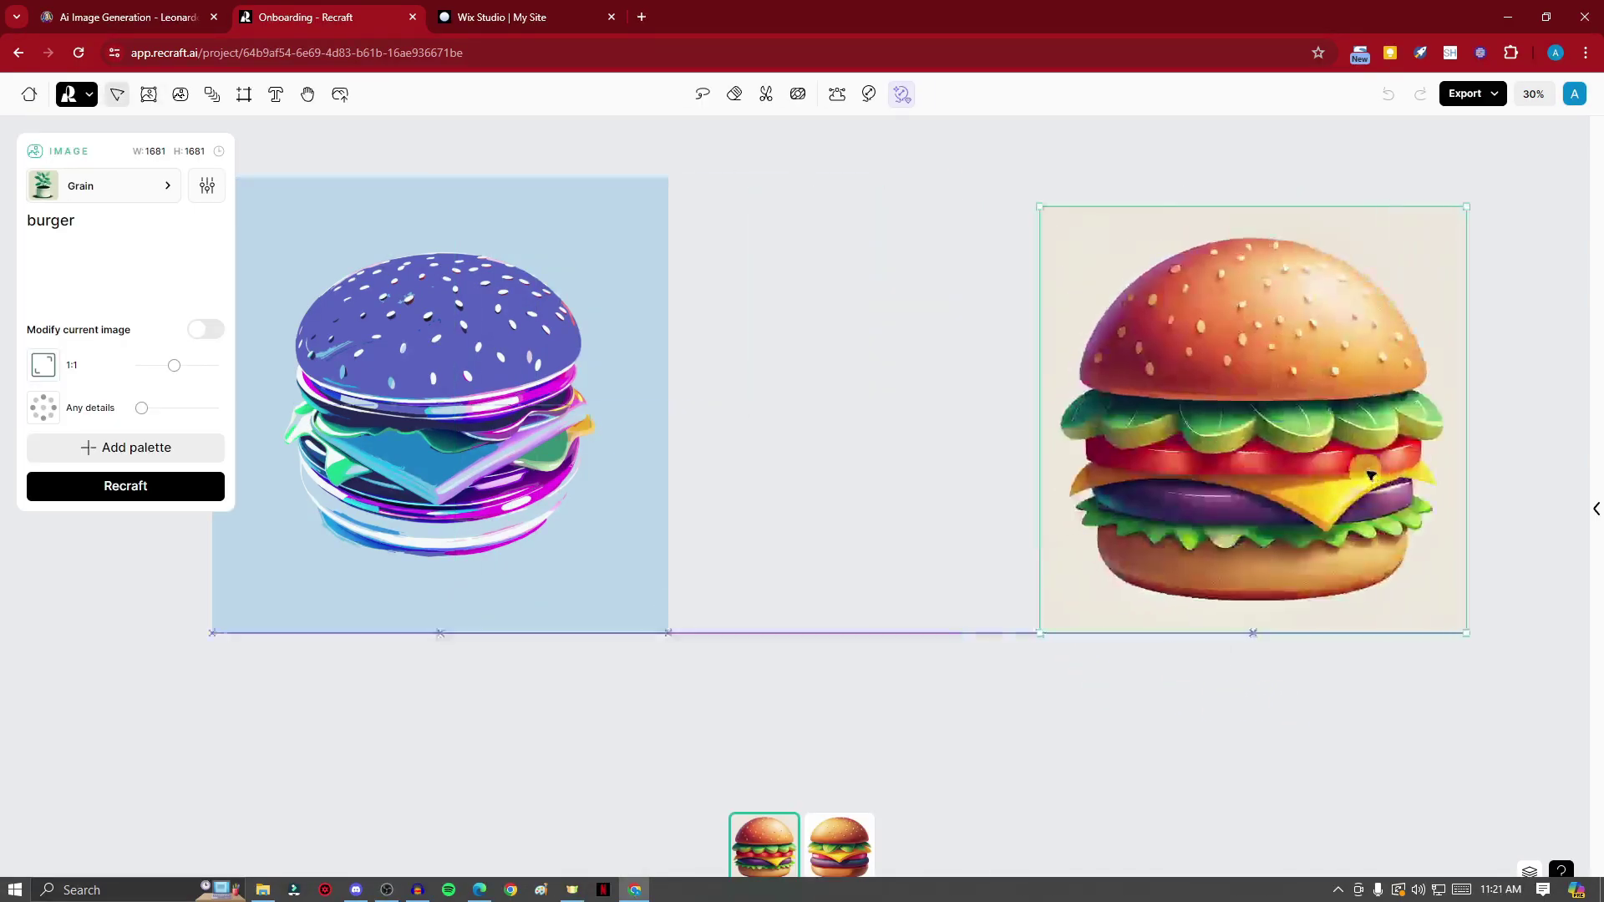
left_click_drag(468, 418, 712, 447)
left_click(1211, 410)
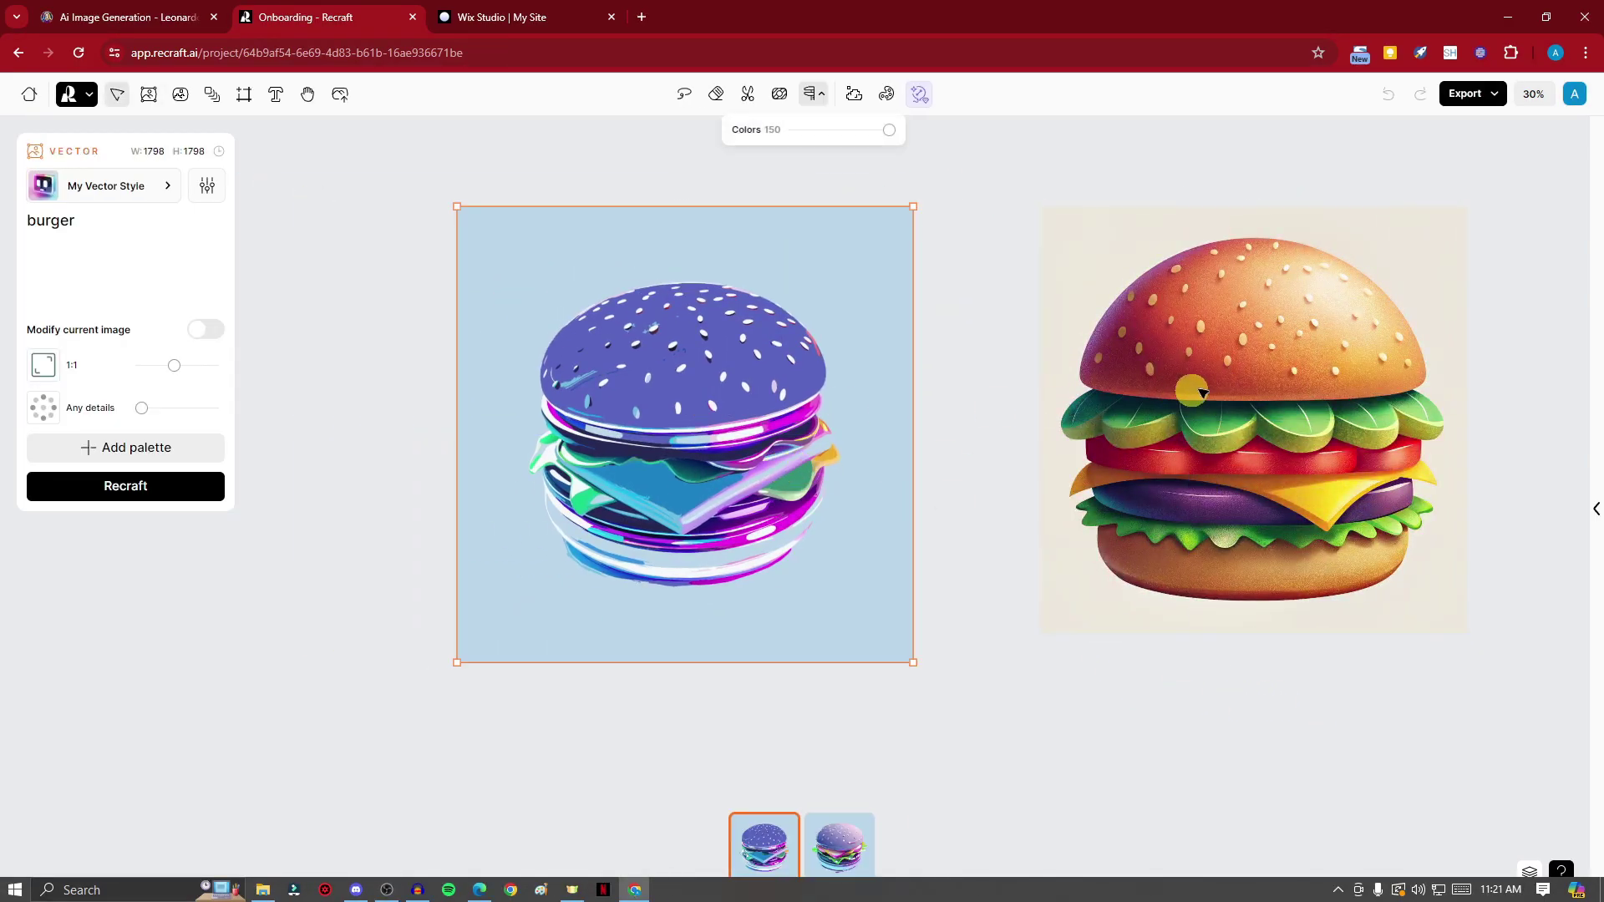
left_click_drag(1212, 409, 1130, 408)
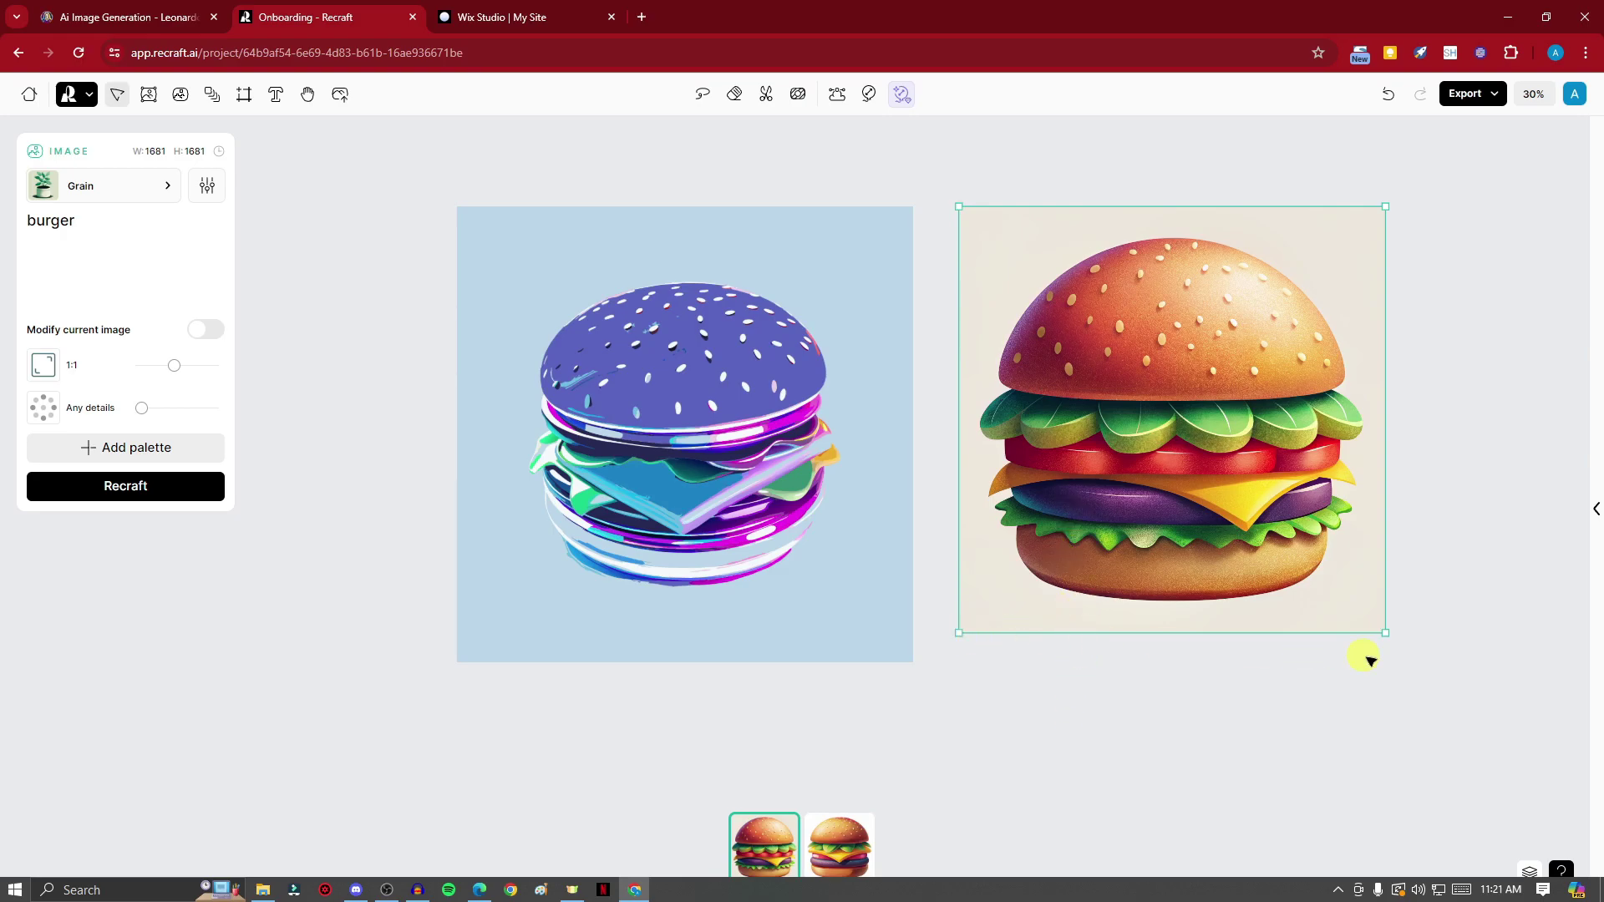
left_click_drag(1387, 636, 1412, 656)
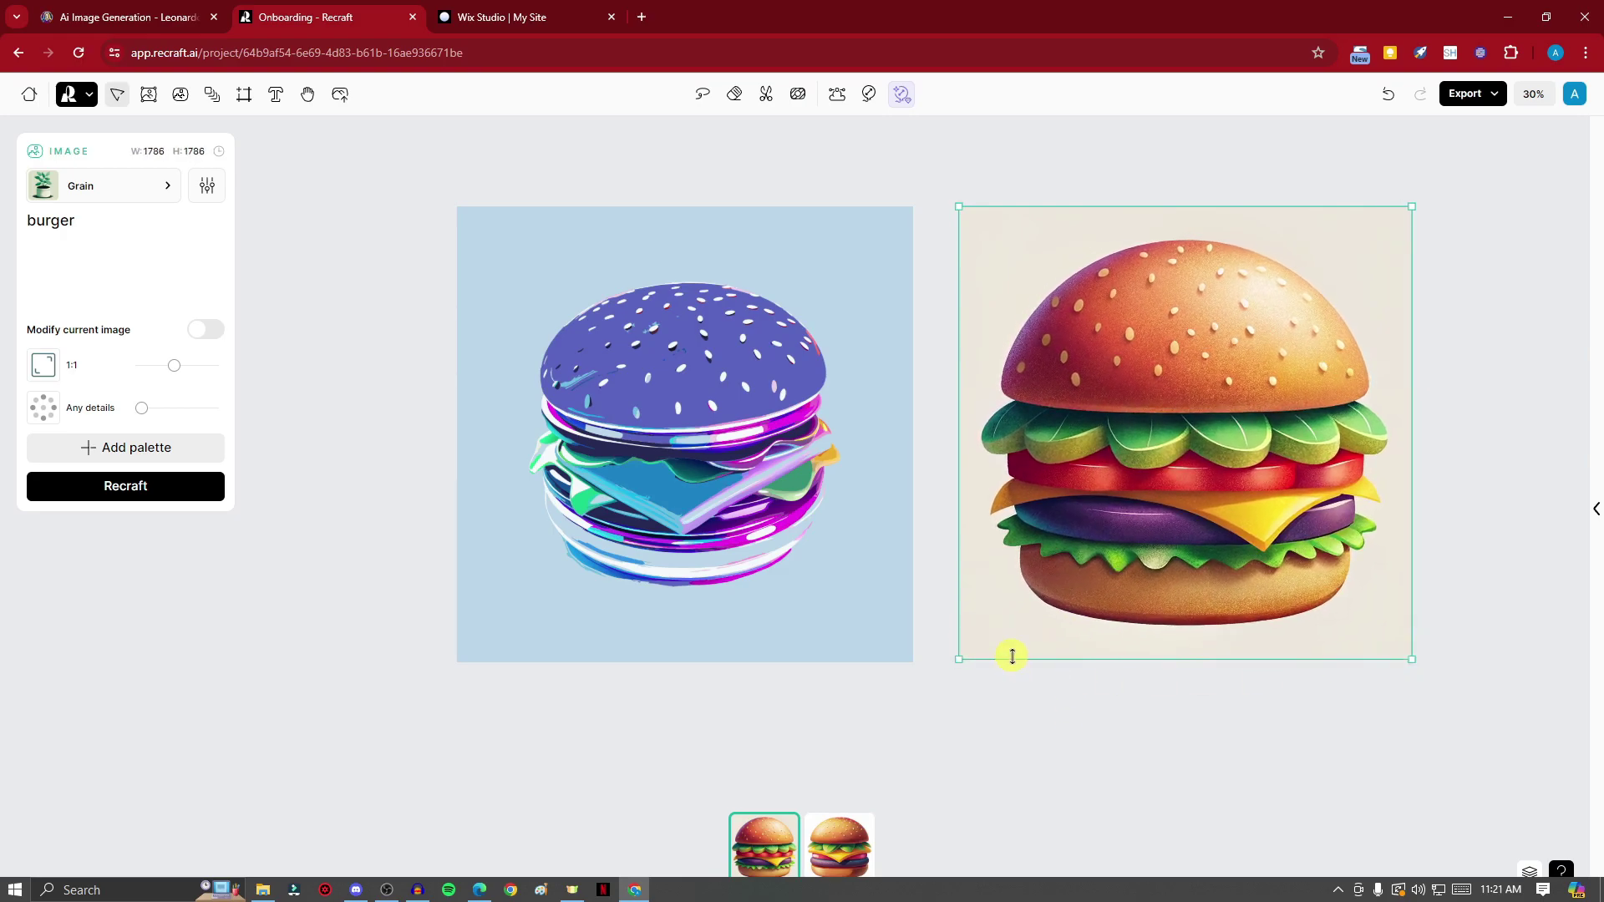
Step: Generate a new 1:1 raster image in the 3D render style with the prompt "burger"
scroll(1011, 656, "down", 3)
left_click(971, 750)
left_click_drag(972, 750, 774, 552)
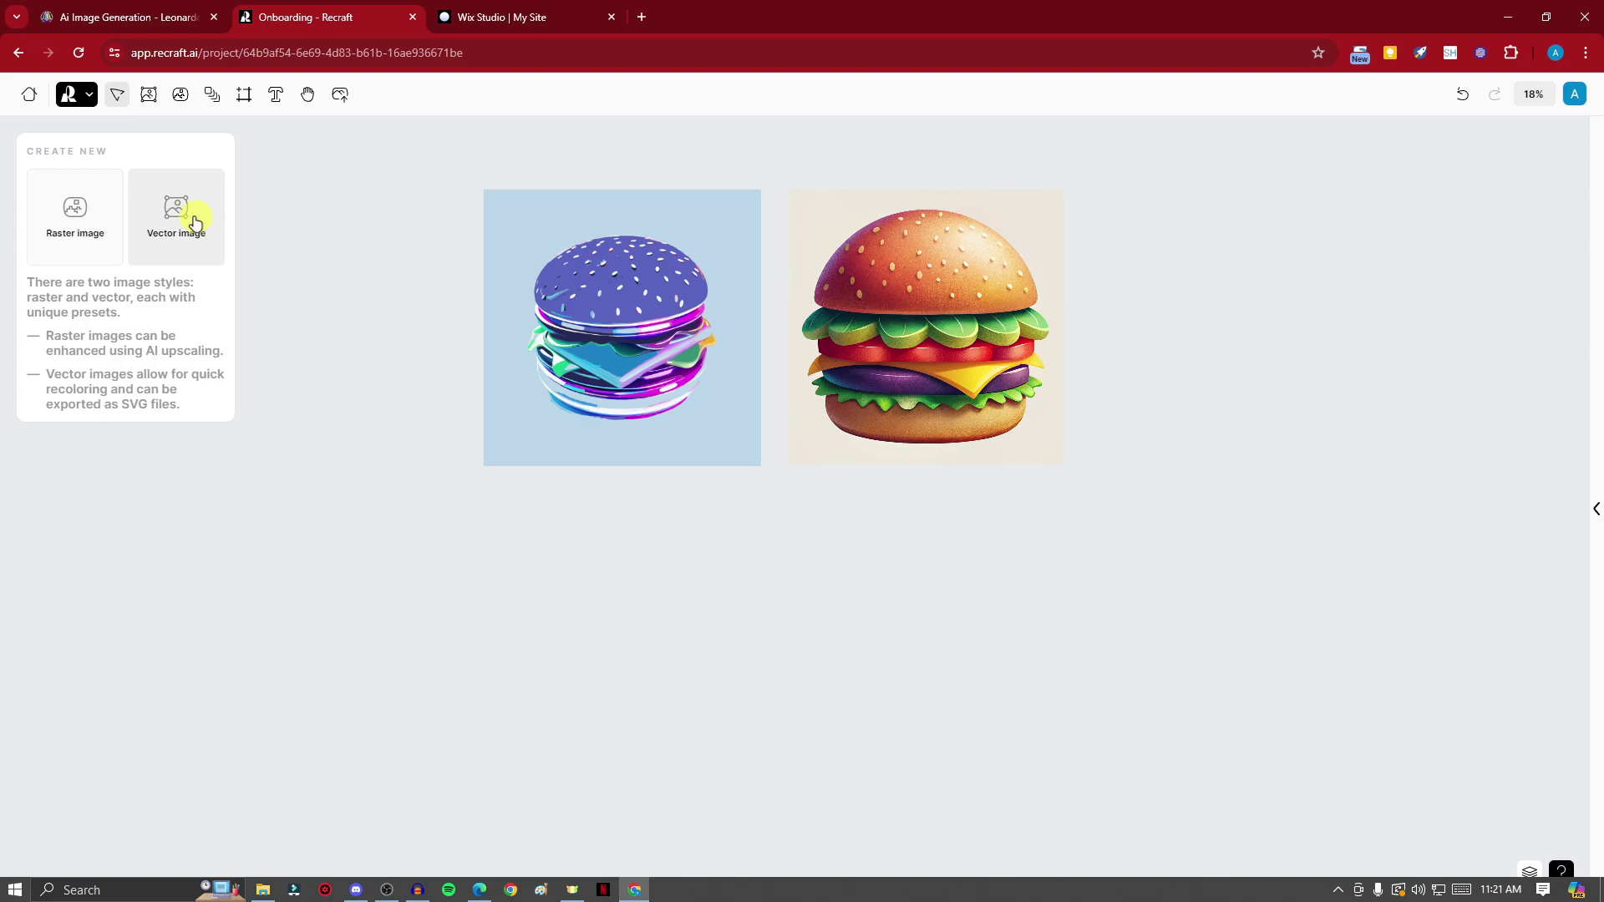
left_click(69, 216)
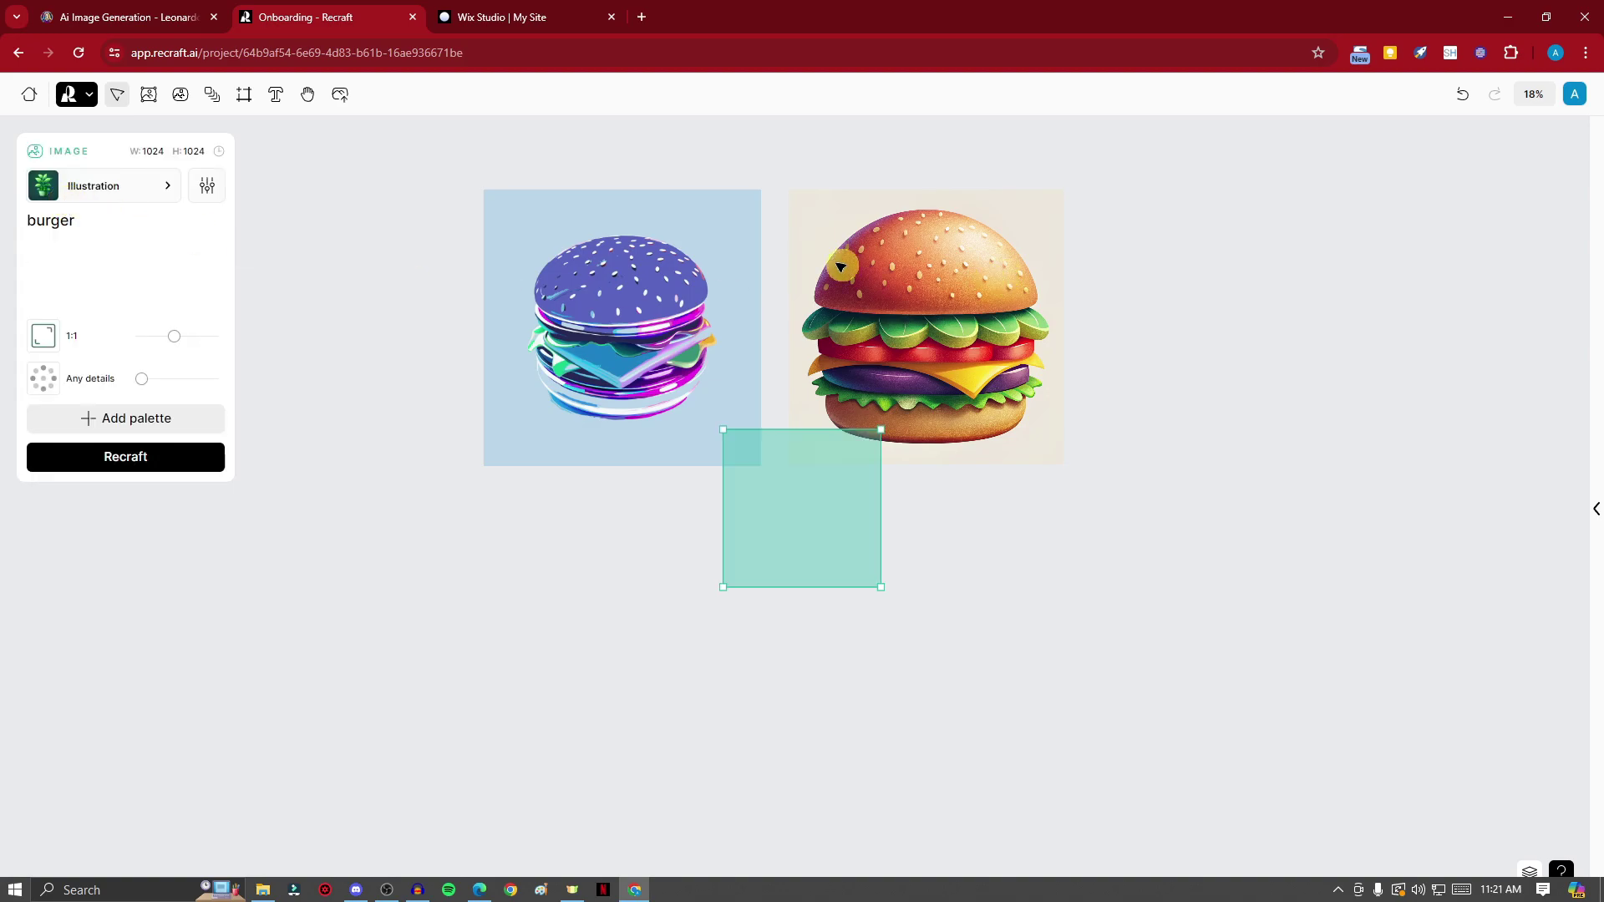
left_click(164, 187)
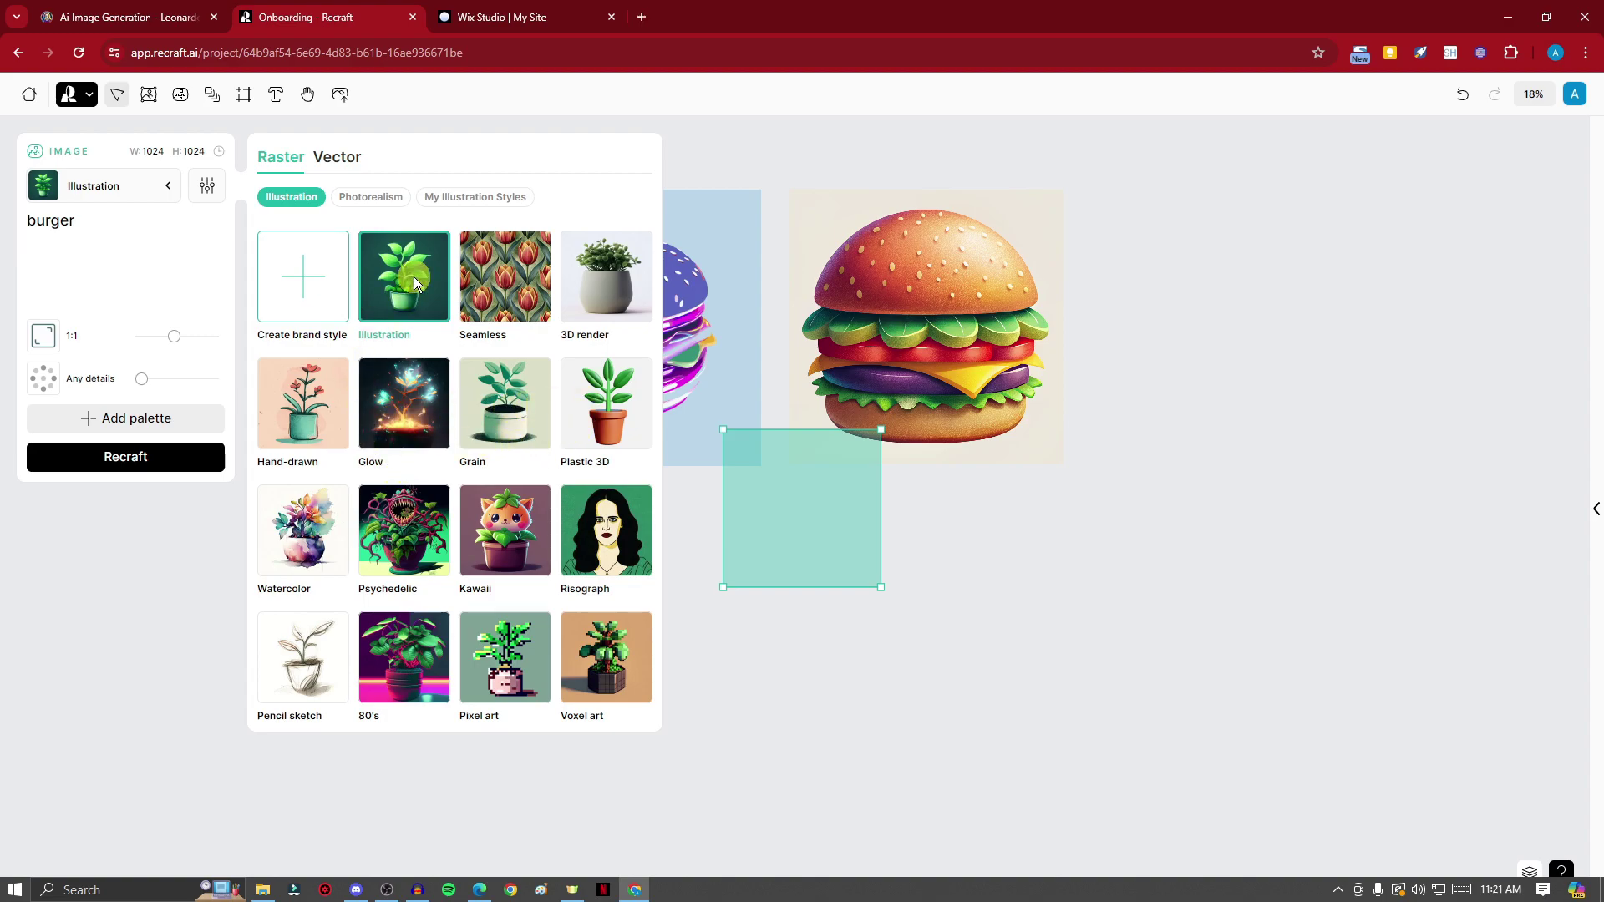
left_click(616, 287)
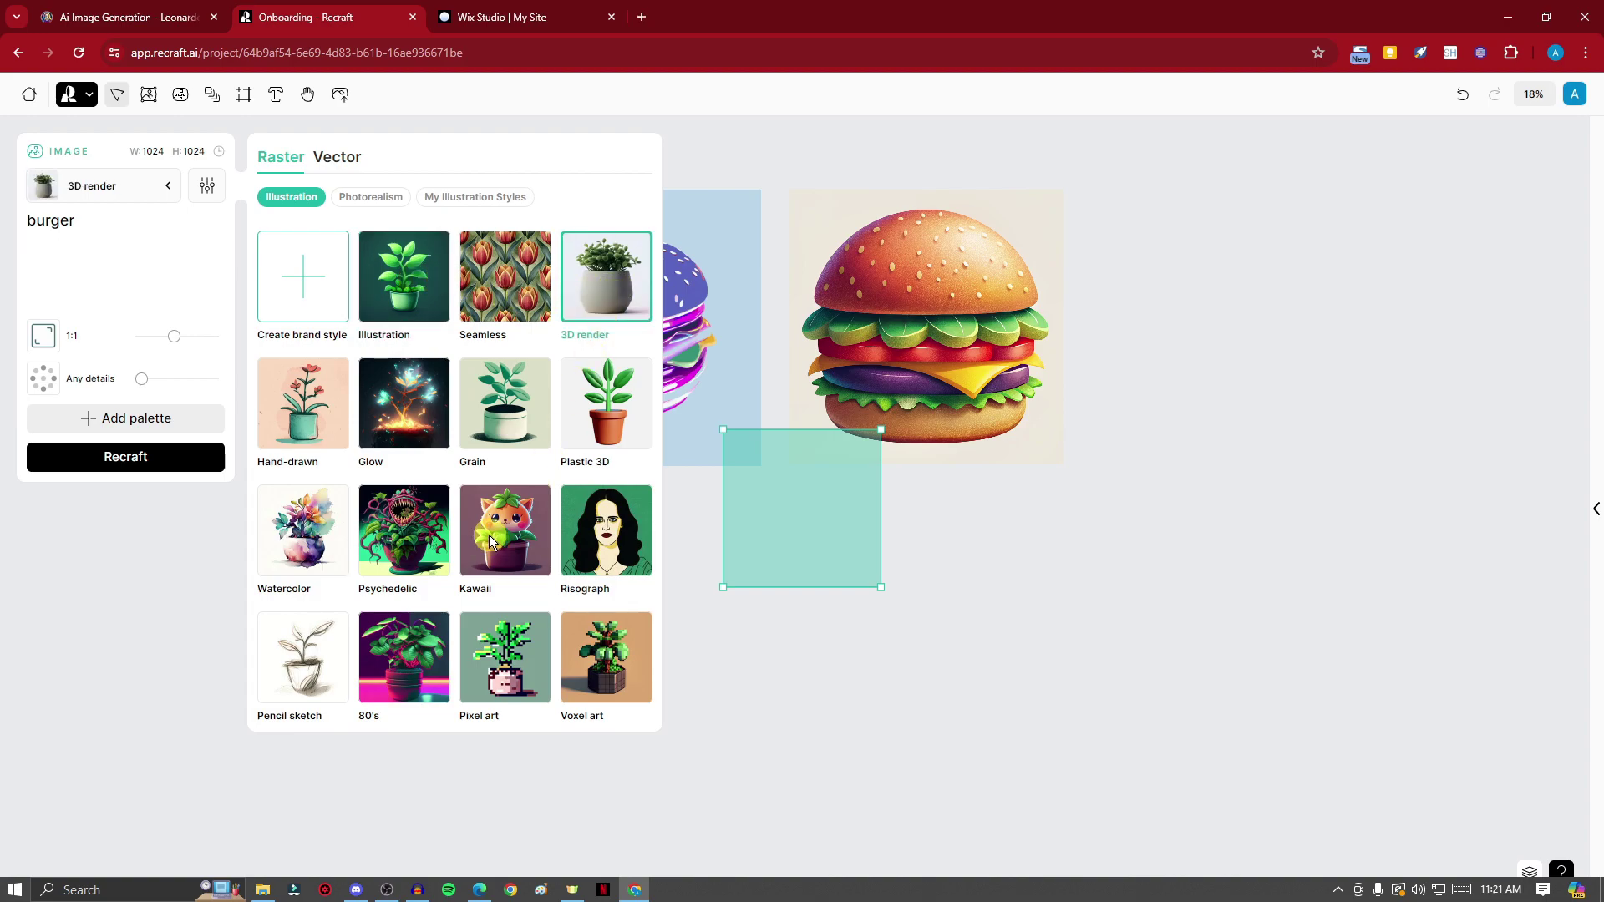
left_click(159, 250)
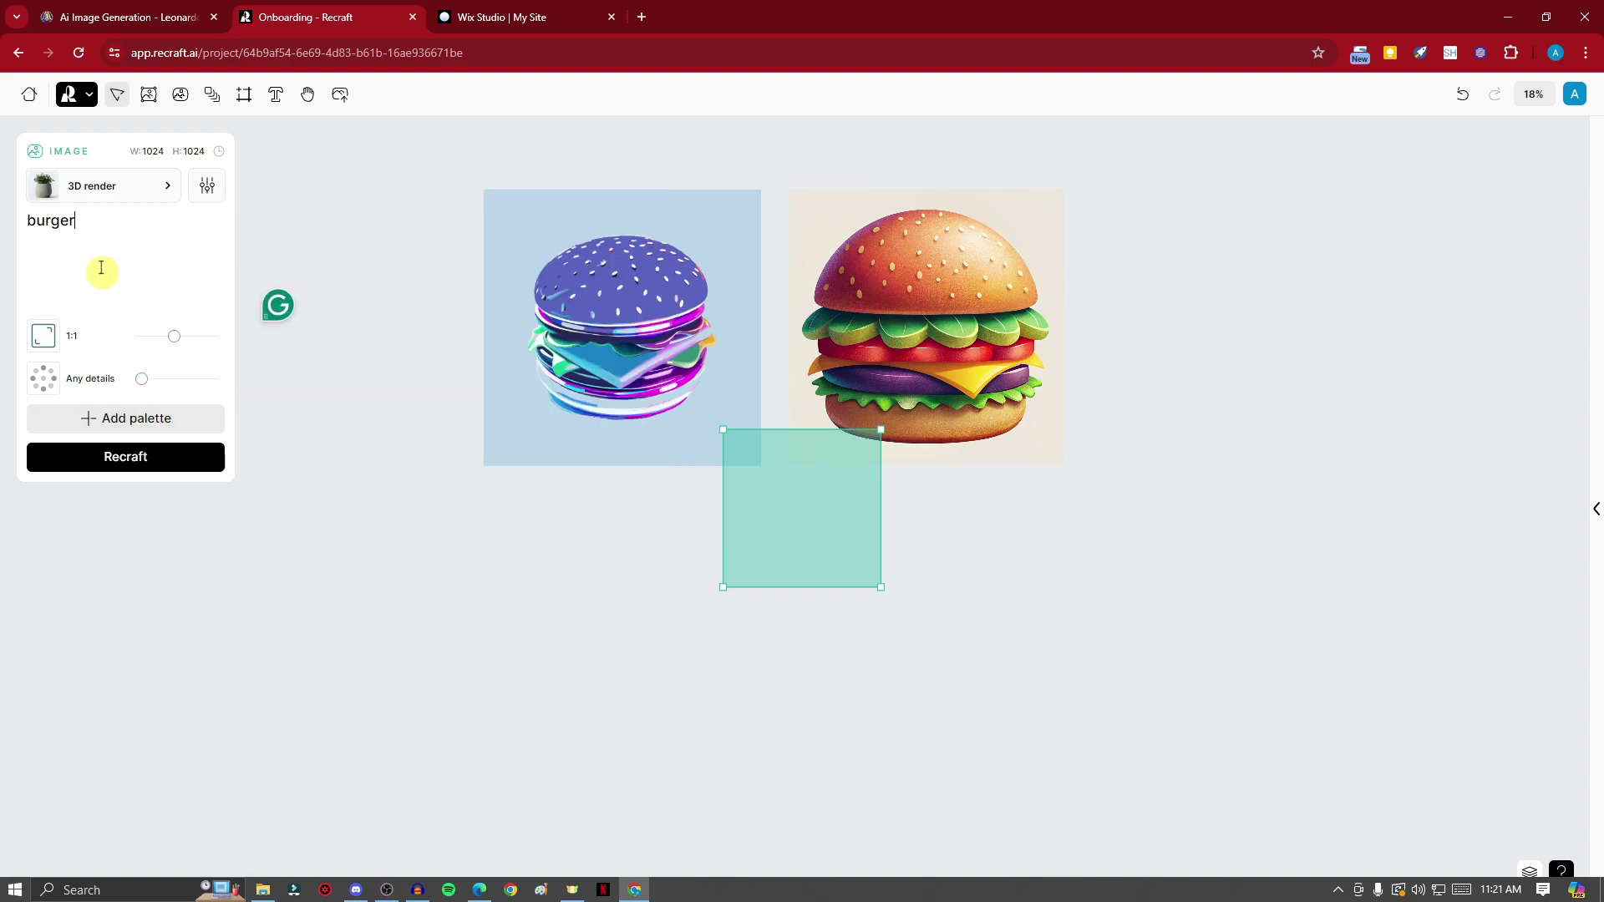
left_click_drag(22, 222, 204, 251)
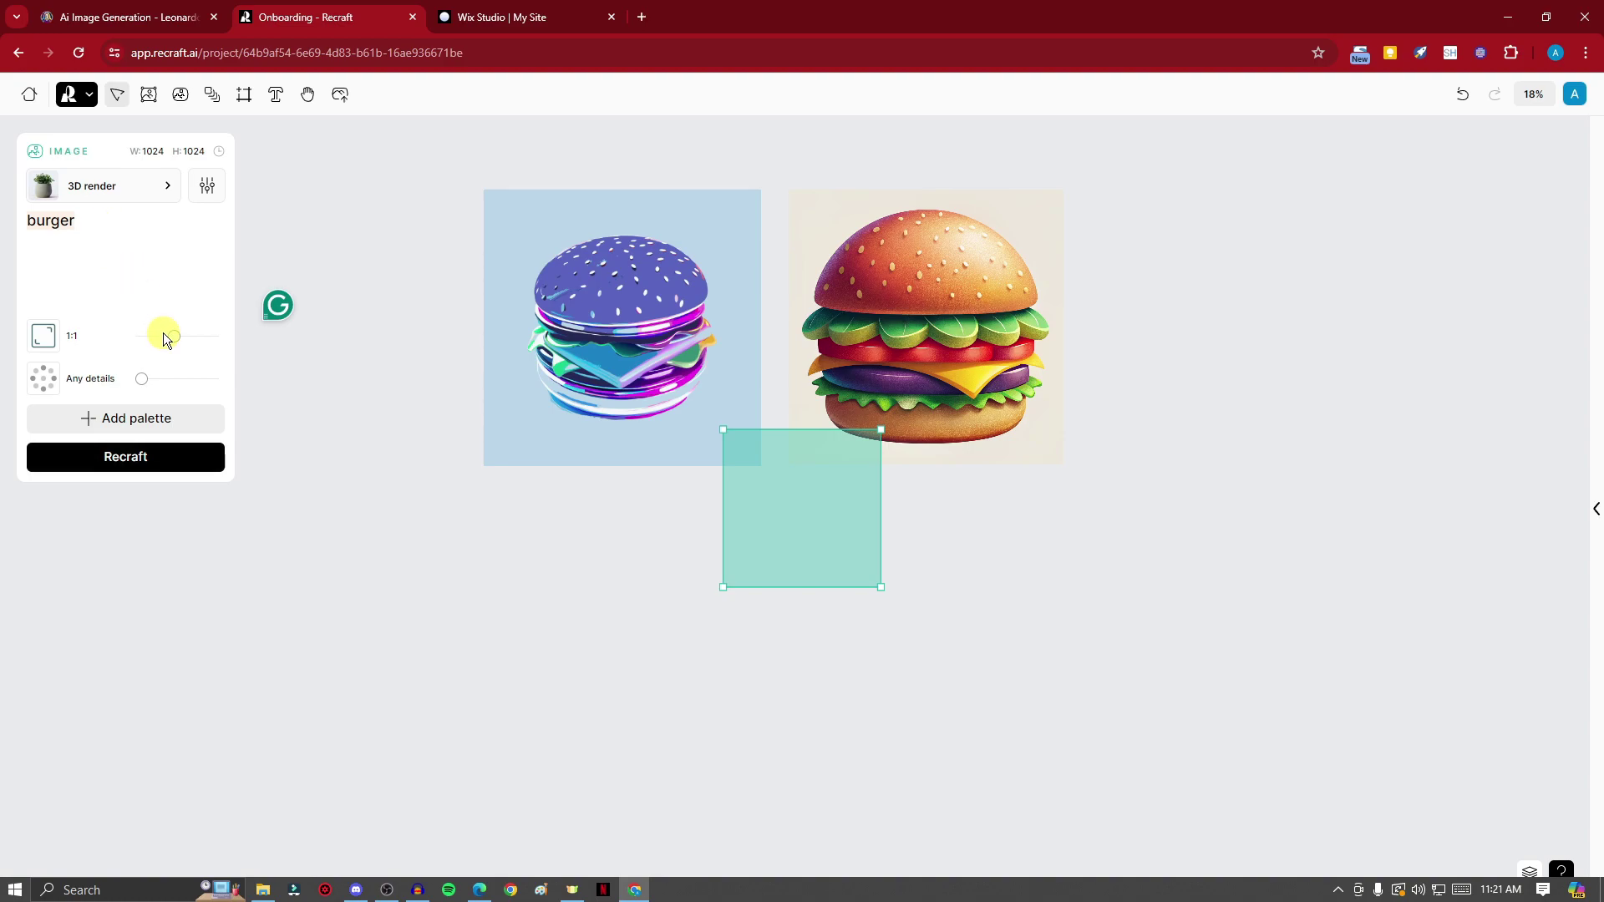
left_click(130, 454)
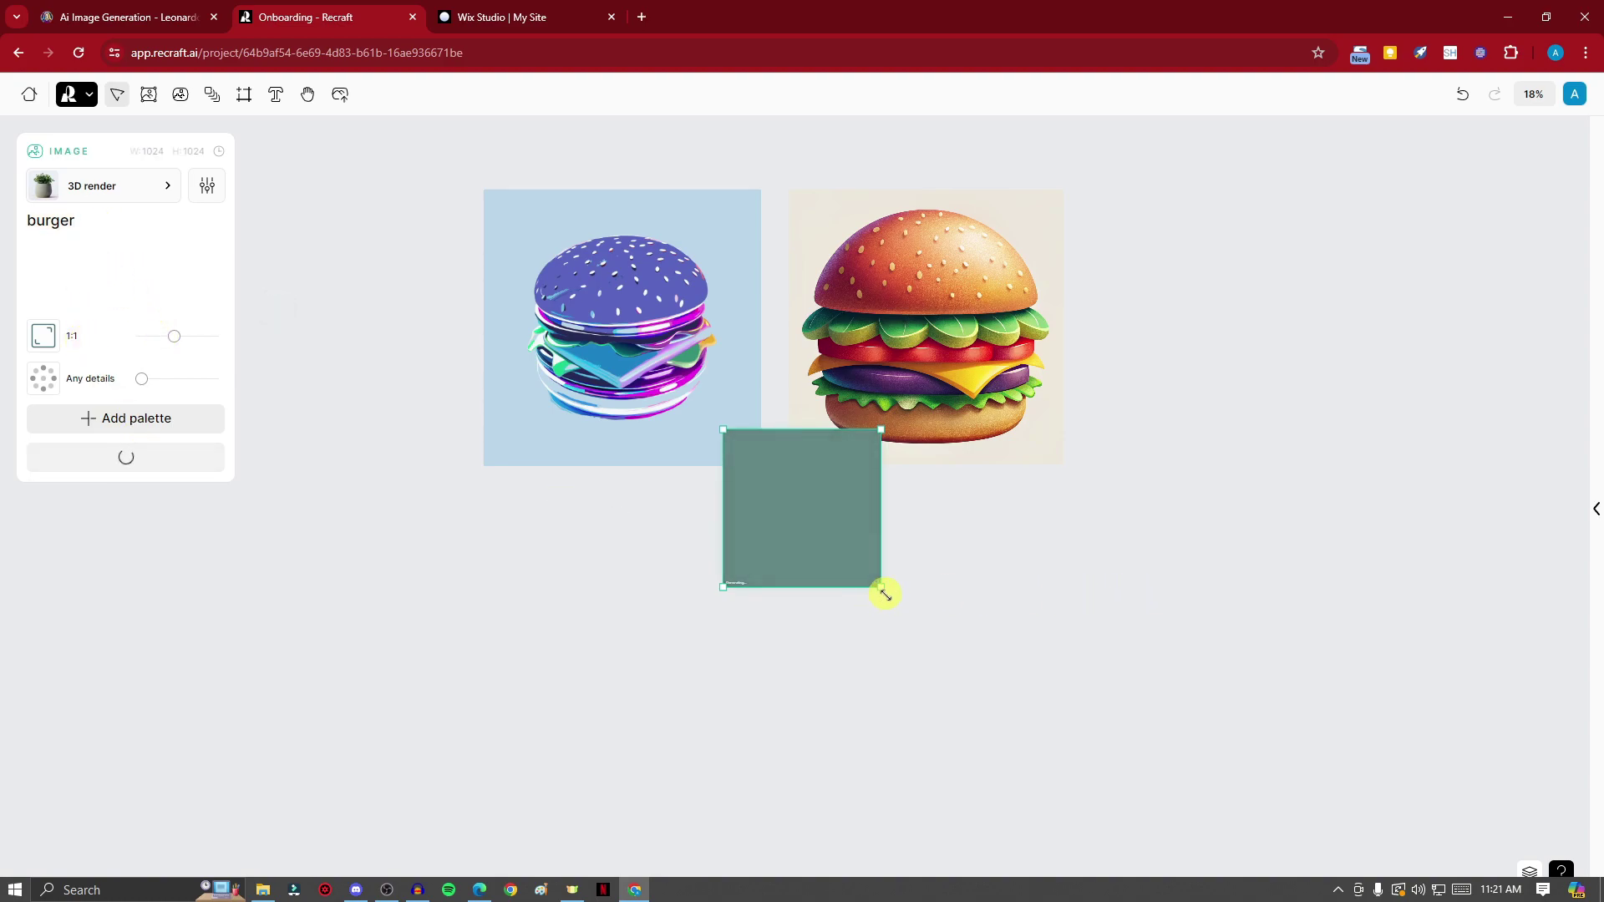
Step: Resize the new 3D render image to 1804 × 1804 and align it directly below the vector burger
left_click_drag(883, 593, 1067, 623)
left_click_drag(930, 591, 663, 637)
left_click_drag(788, 465, 723, 515)
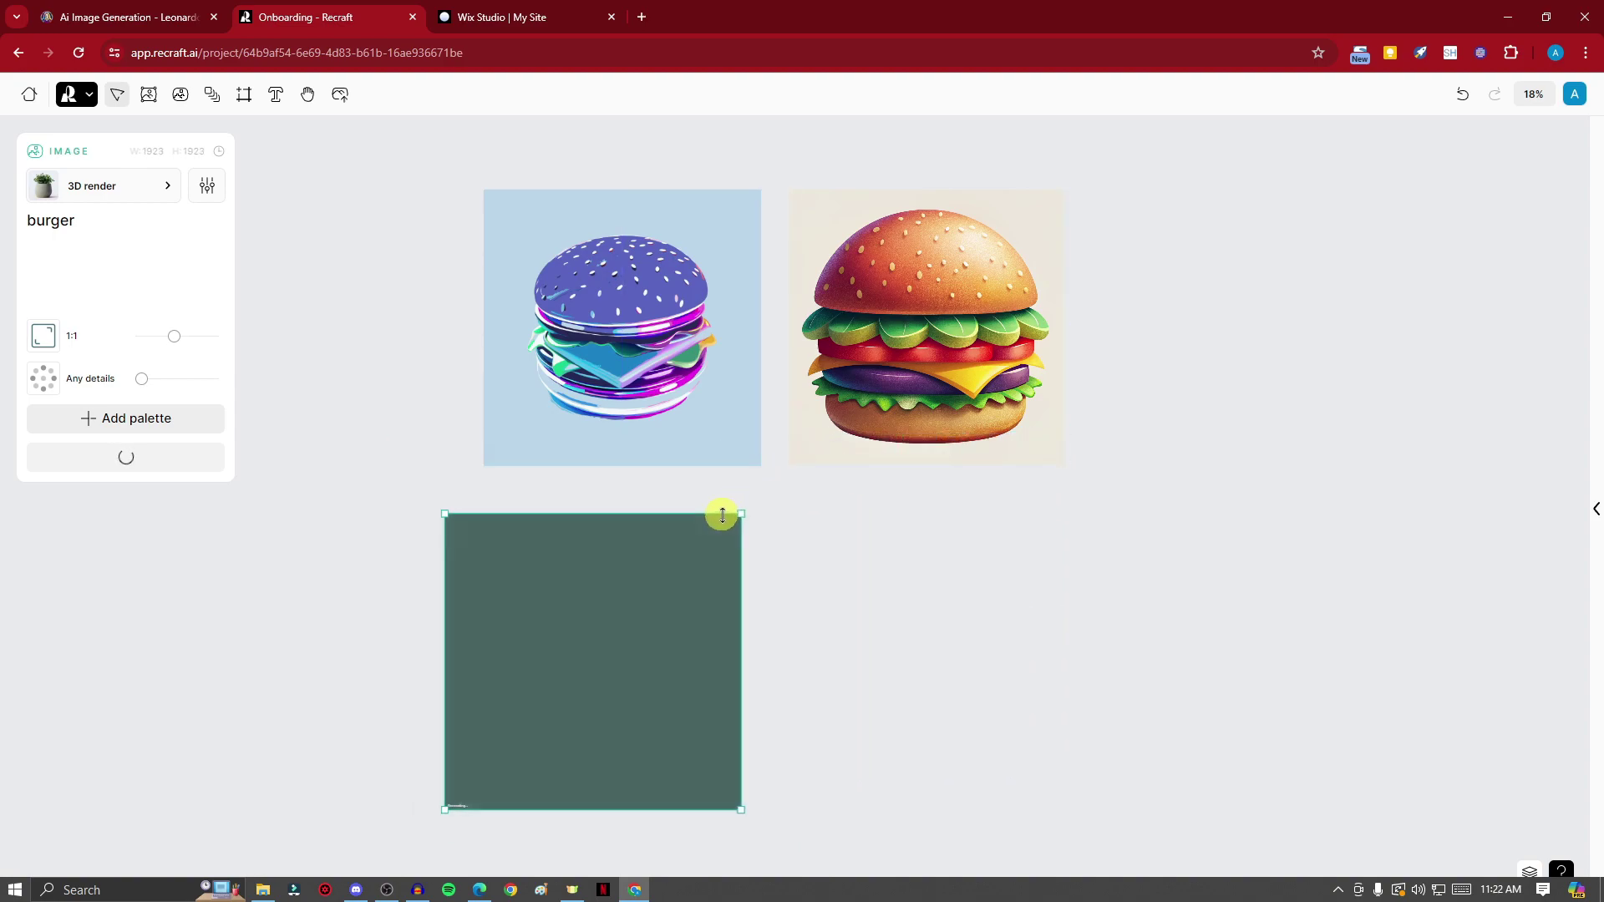
left_click_drag(640, 565, 673, 549)
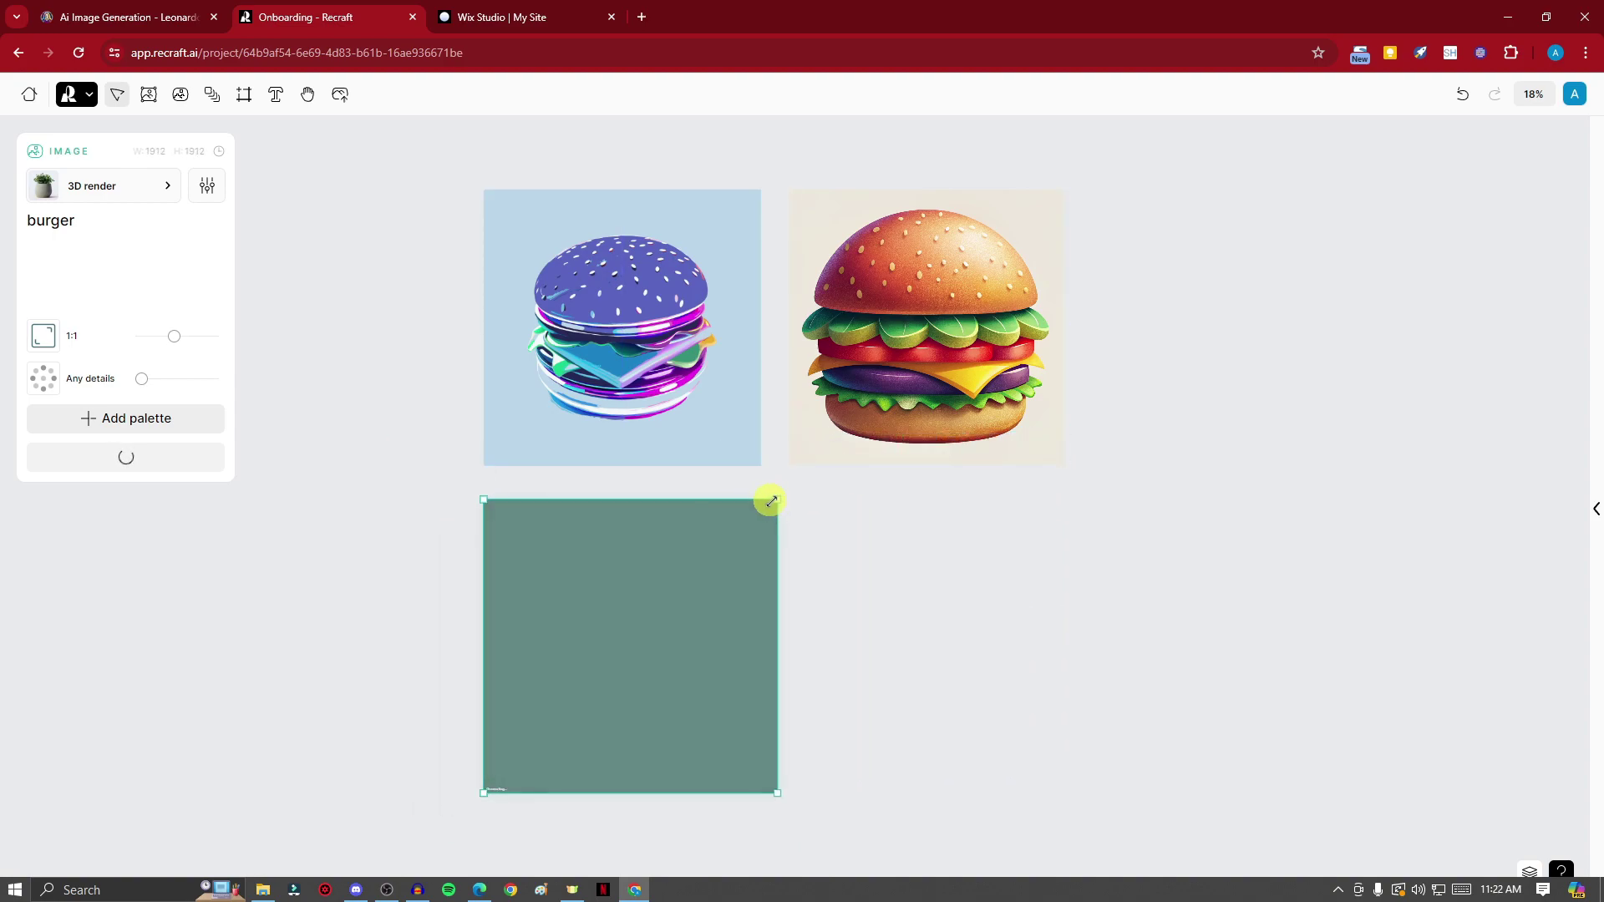
left_click_drag(770, 502, 673, 558)
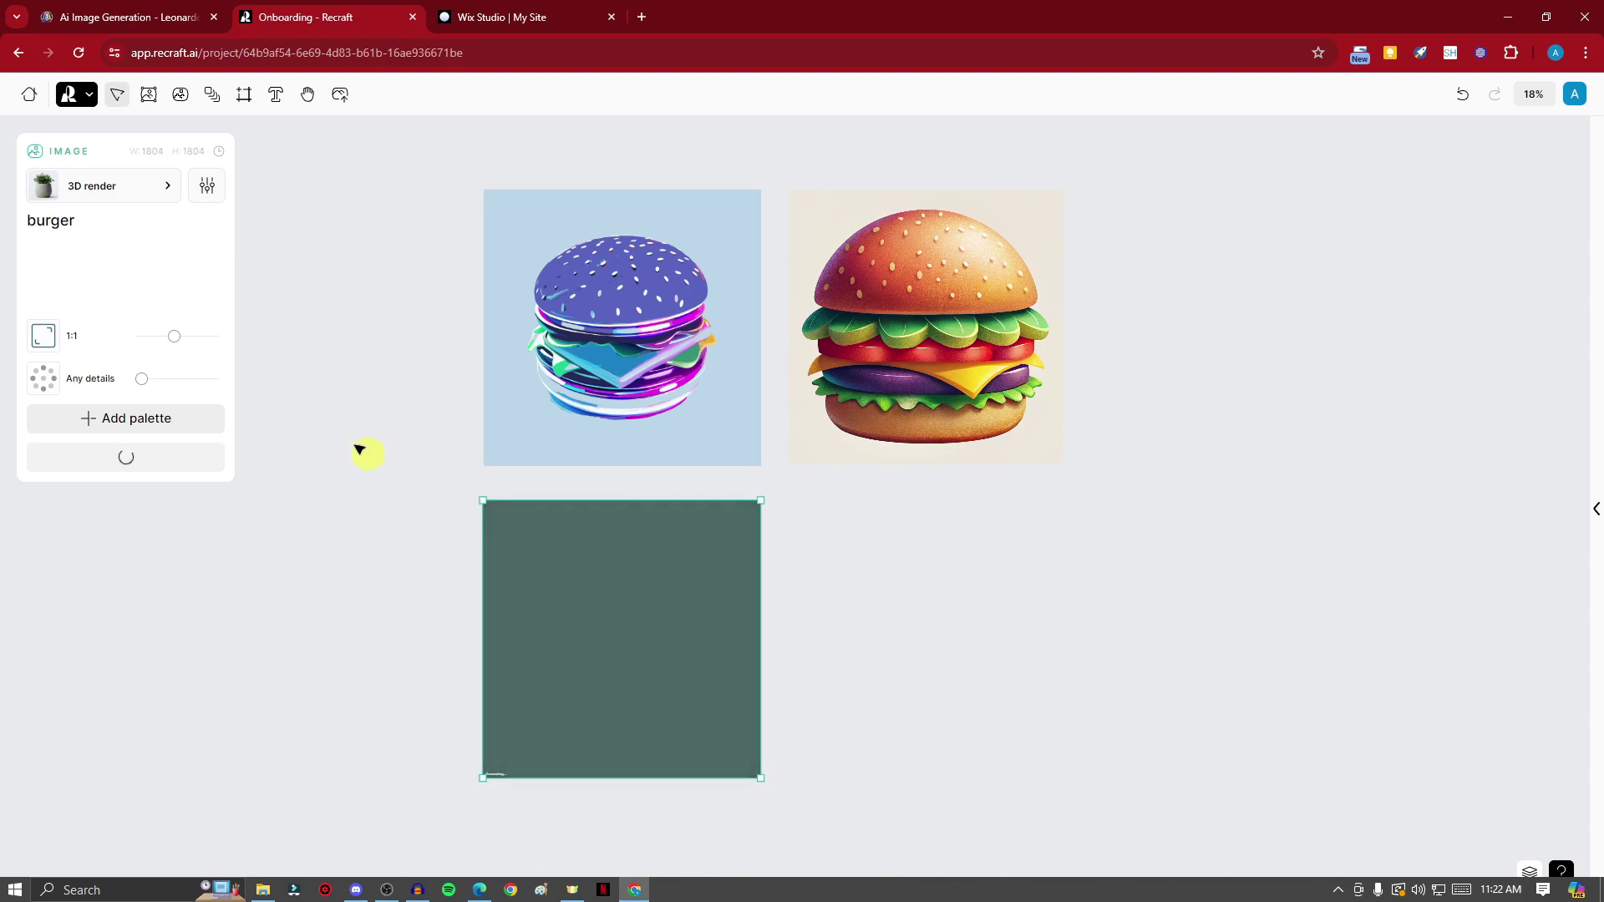
left_click(309, 332)
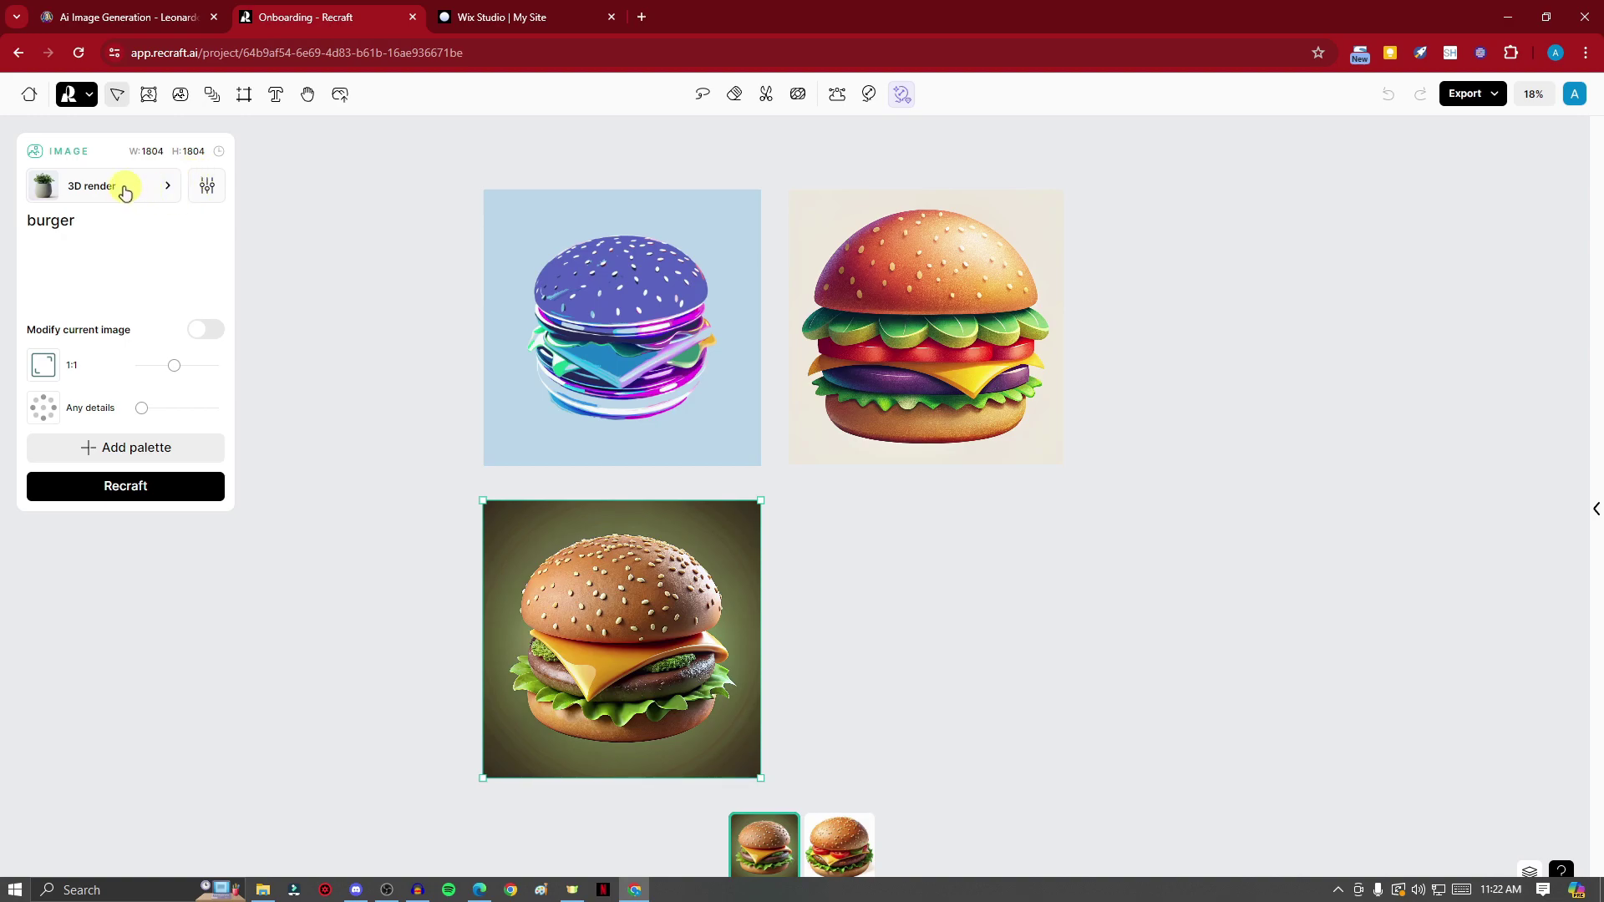
left_click_drag(631, 573, 631, 555)
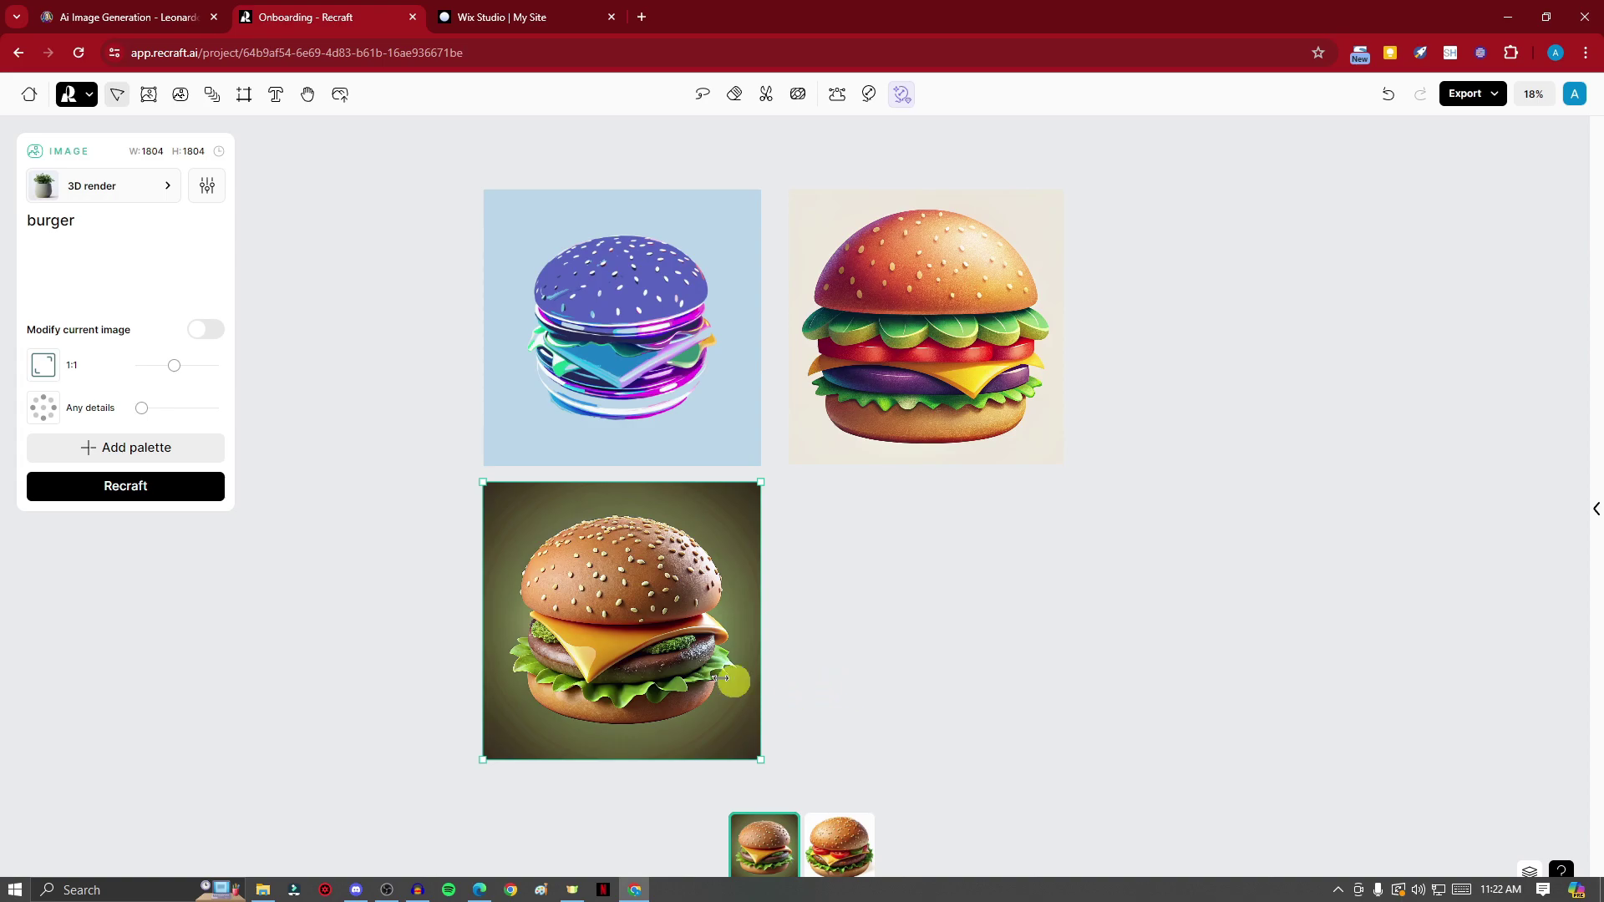
Step: Compare the two generated variants of the 3D render burger, dark background against white background
left_click(833, 848)
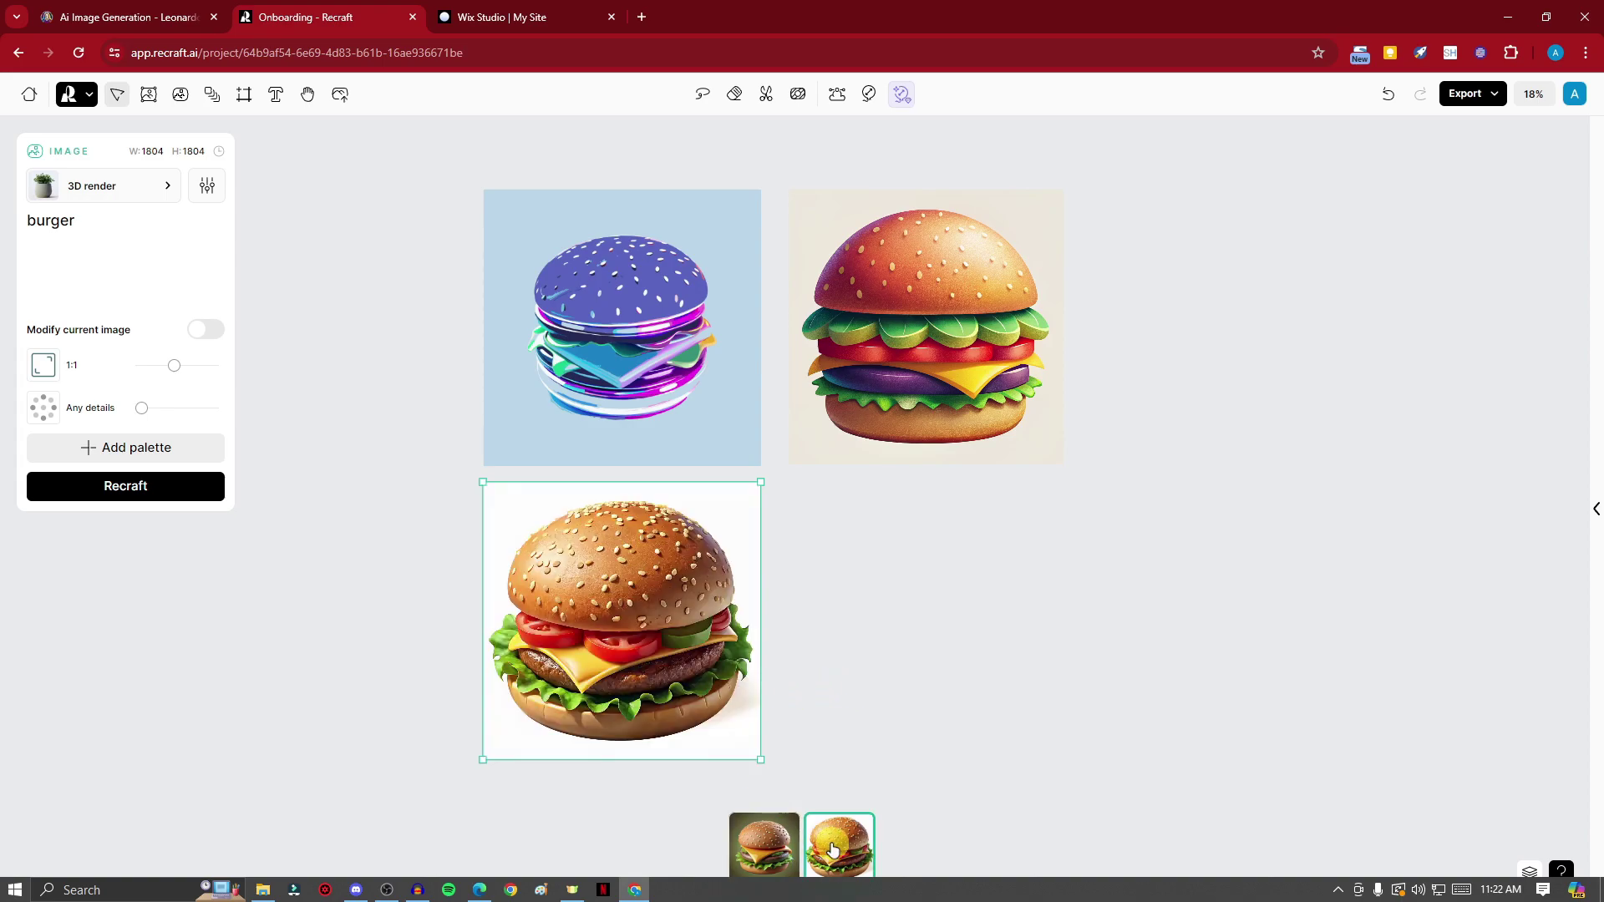
left_click(771, 847)
left_click(846, 854)
left_click(784, 853)
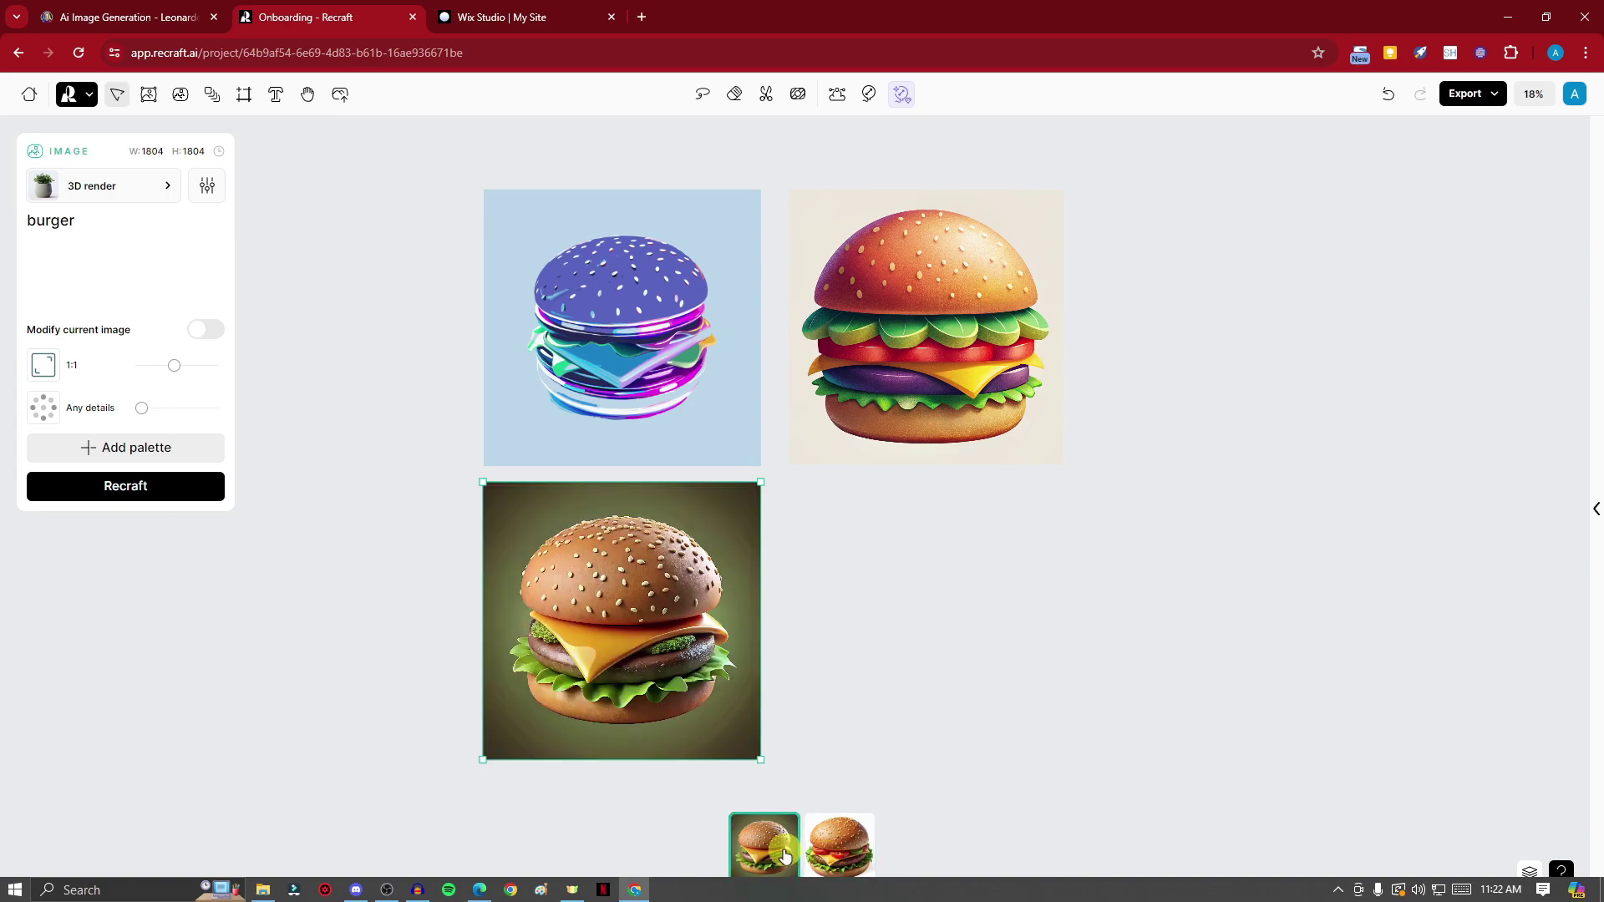
left_click(837, 858)
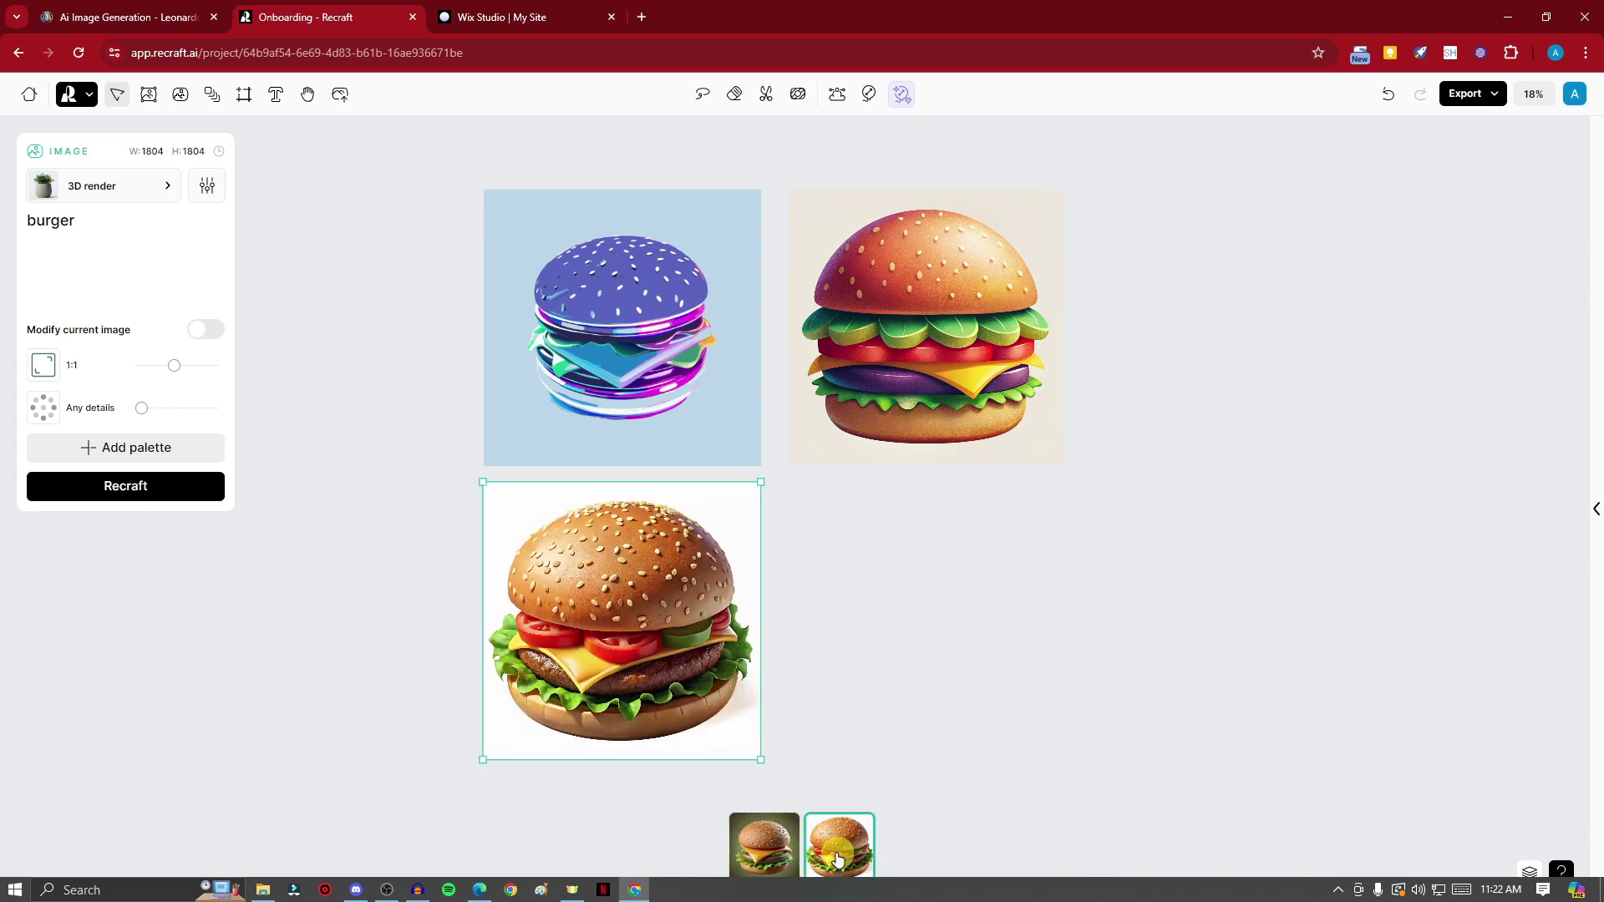
left_click(784, 857)
left_click(843, 853)
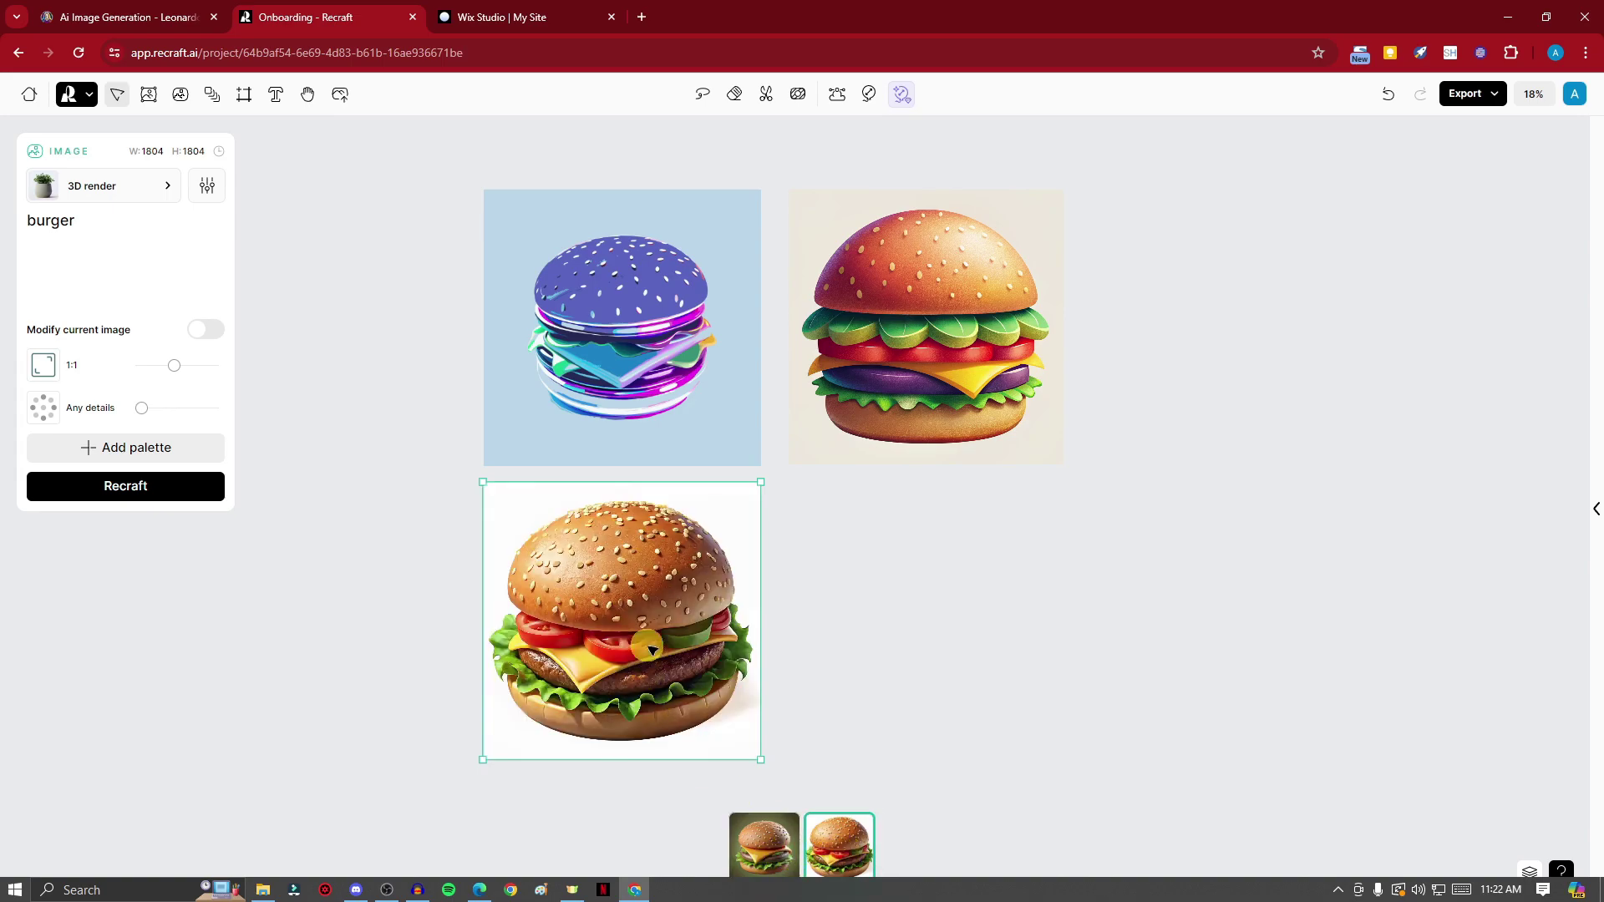
left_click(757, 844)
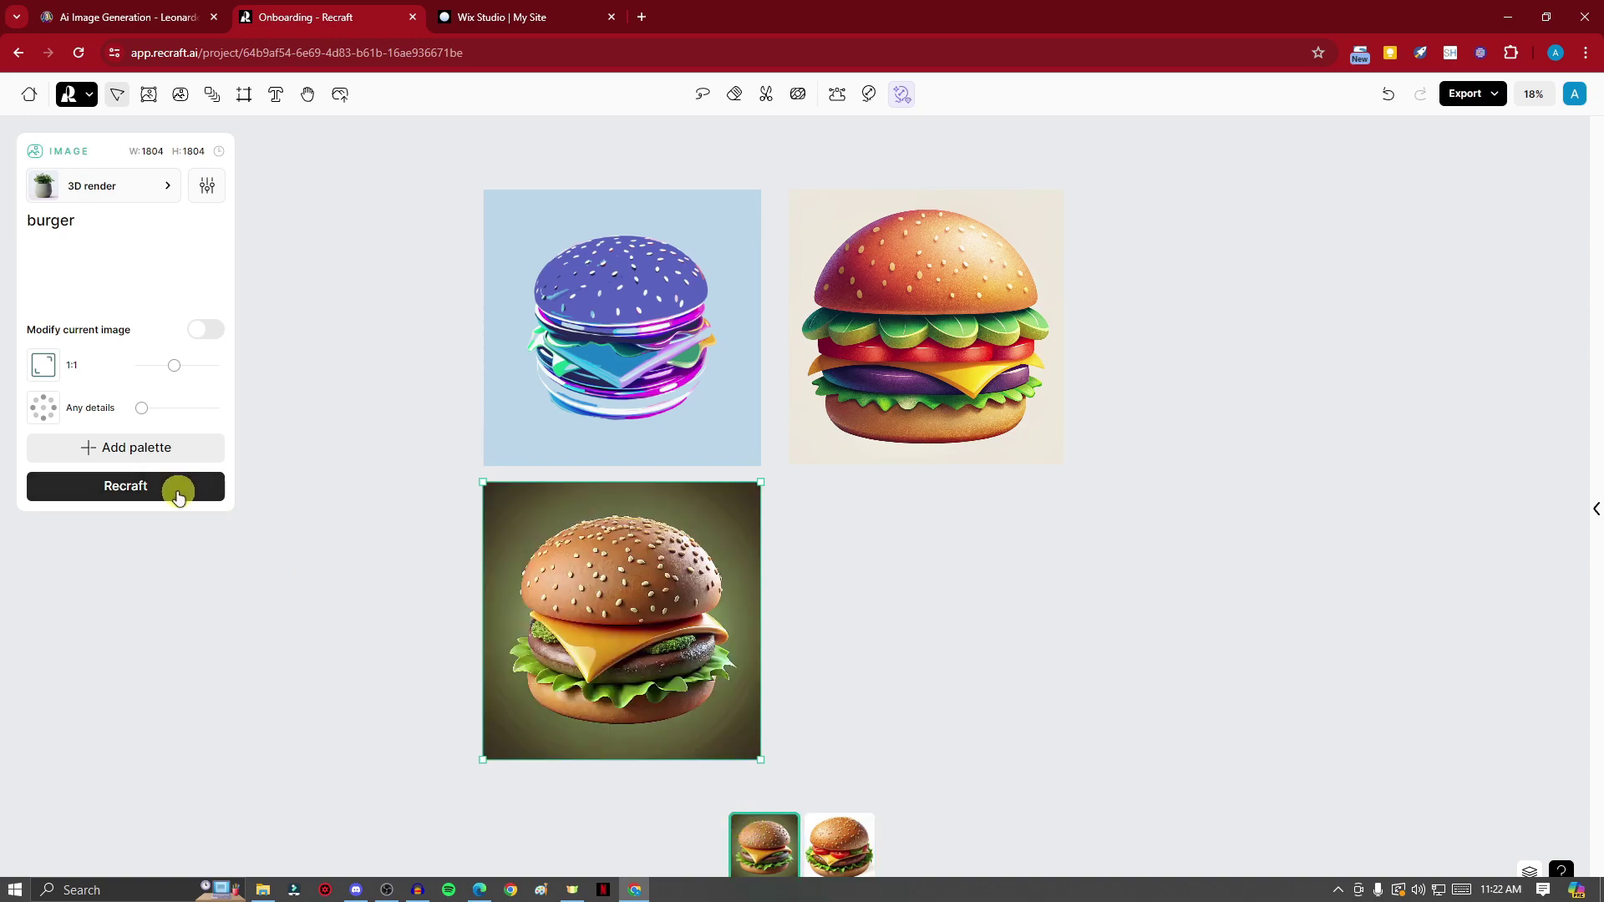
left_click(840, 842)
left_click(772, 840)
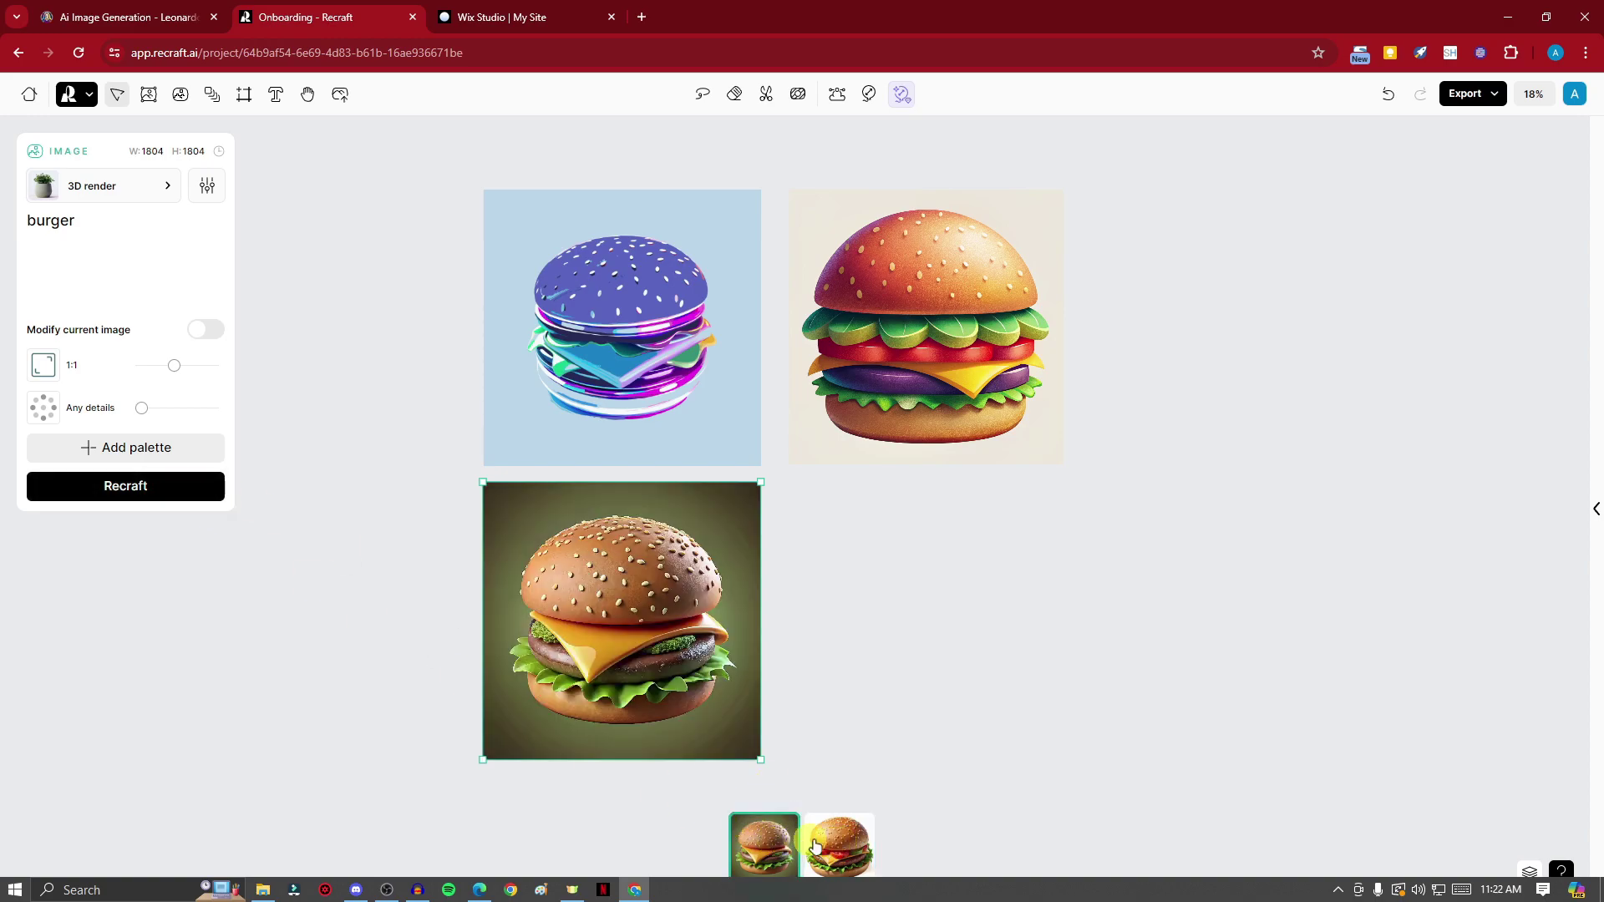
left_click(809, 848)
left_click(785, 848)
left_click(845, 852)
left_click(755, 853)
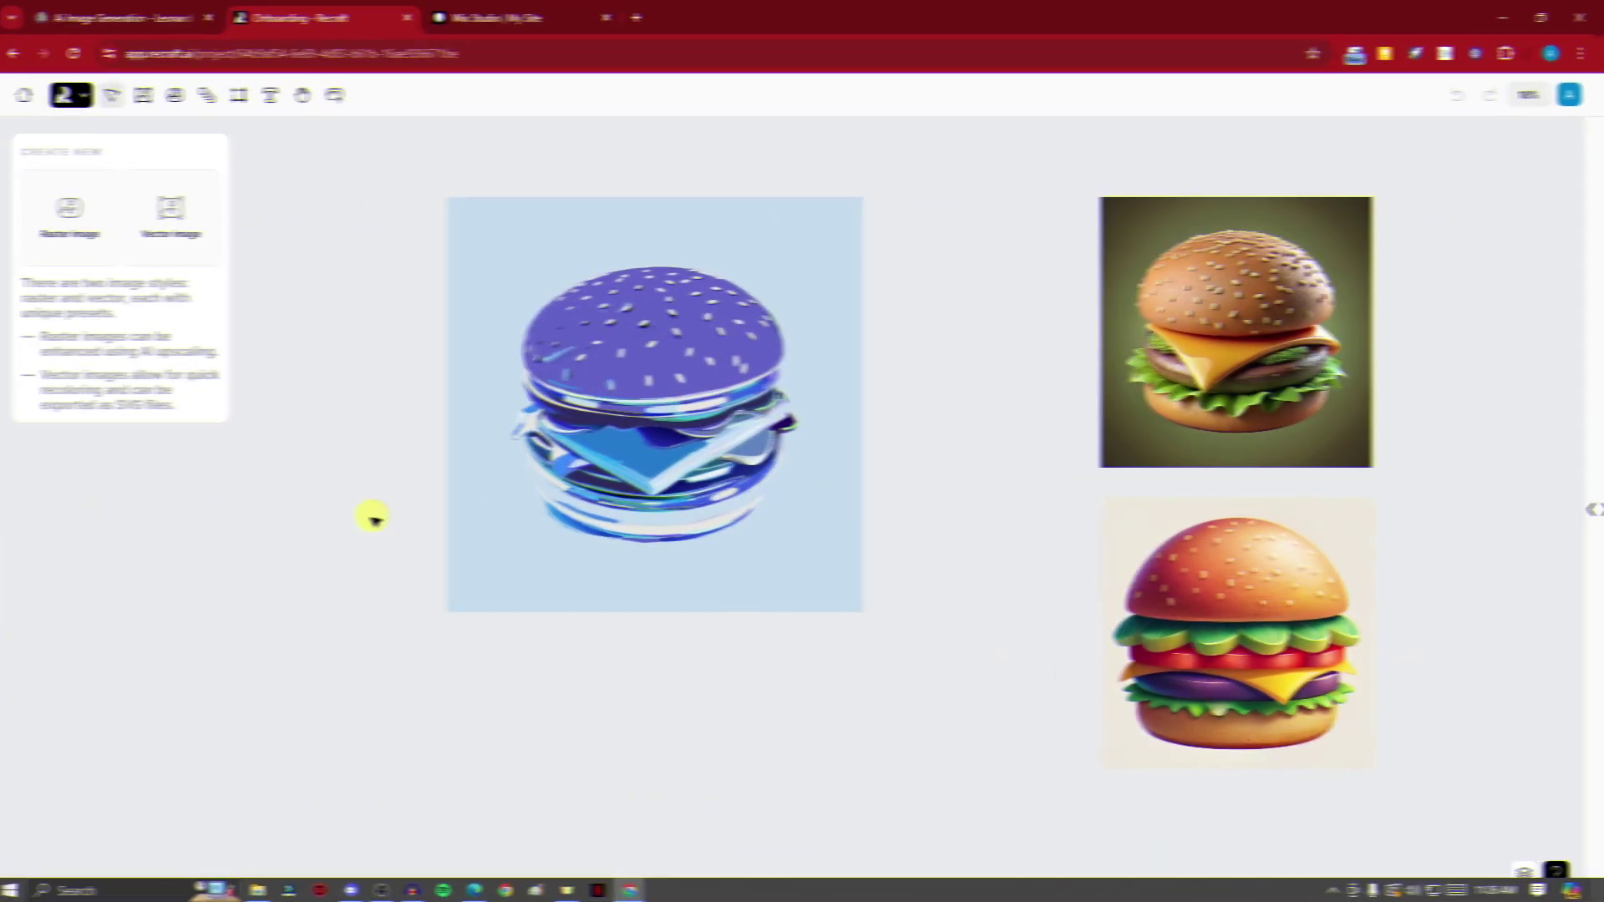
Step: Move the 3D render burger nearer the vector burger, resized to 2012 × 2012, and choose its white-background variant
left_click(1213, 219)
left_click_drag(1235, 287, 1049, 279)
left_click_drag(1130, 390, 1051, 322)
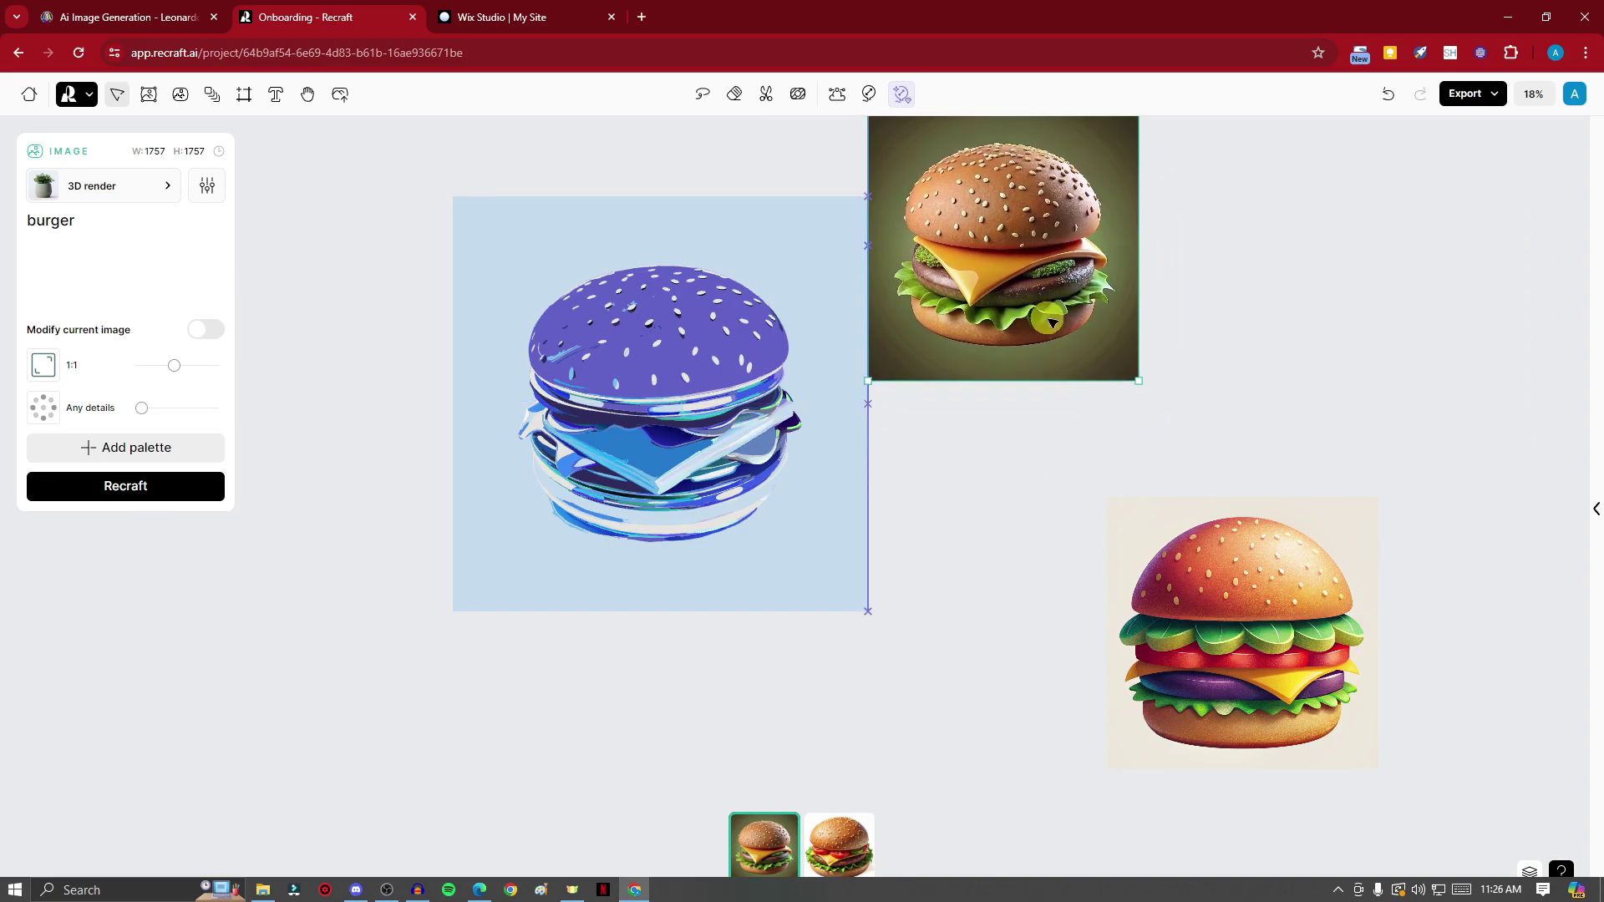
left_click_drag(1138, 380, 1177, 412)
left_click(840, 845)
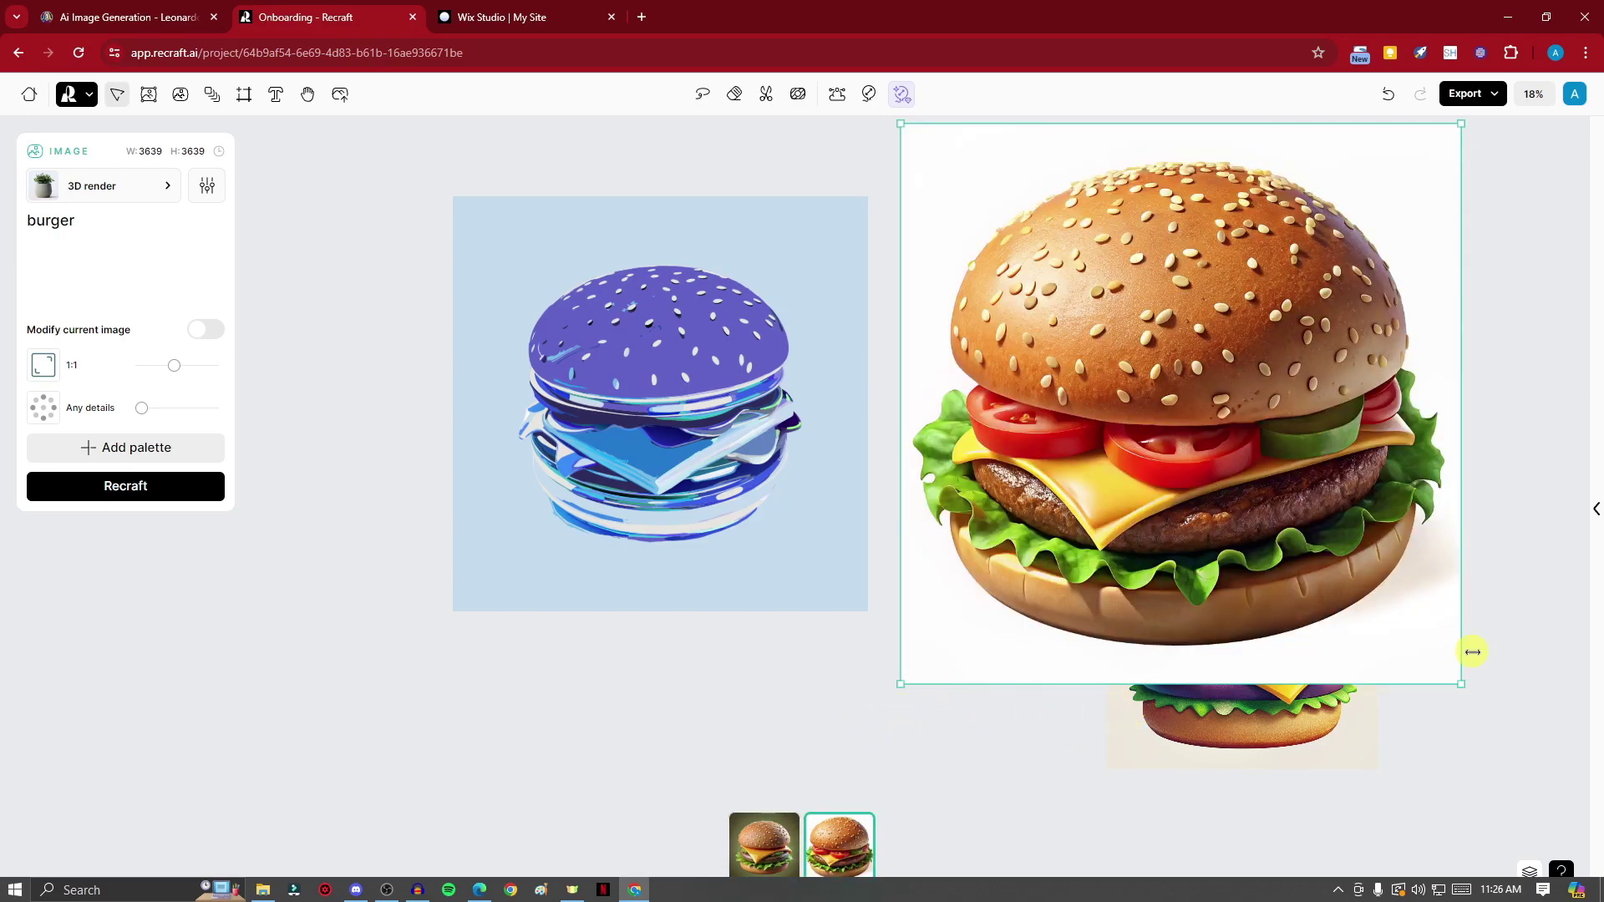
left_click_drag(1460, 685, 1211, 373)
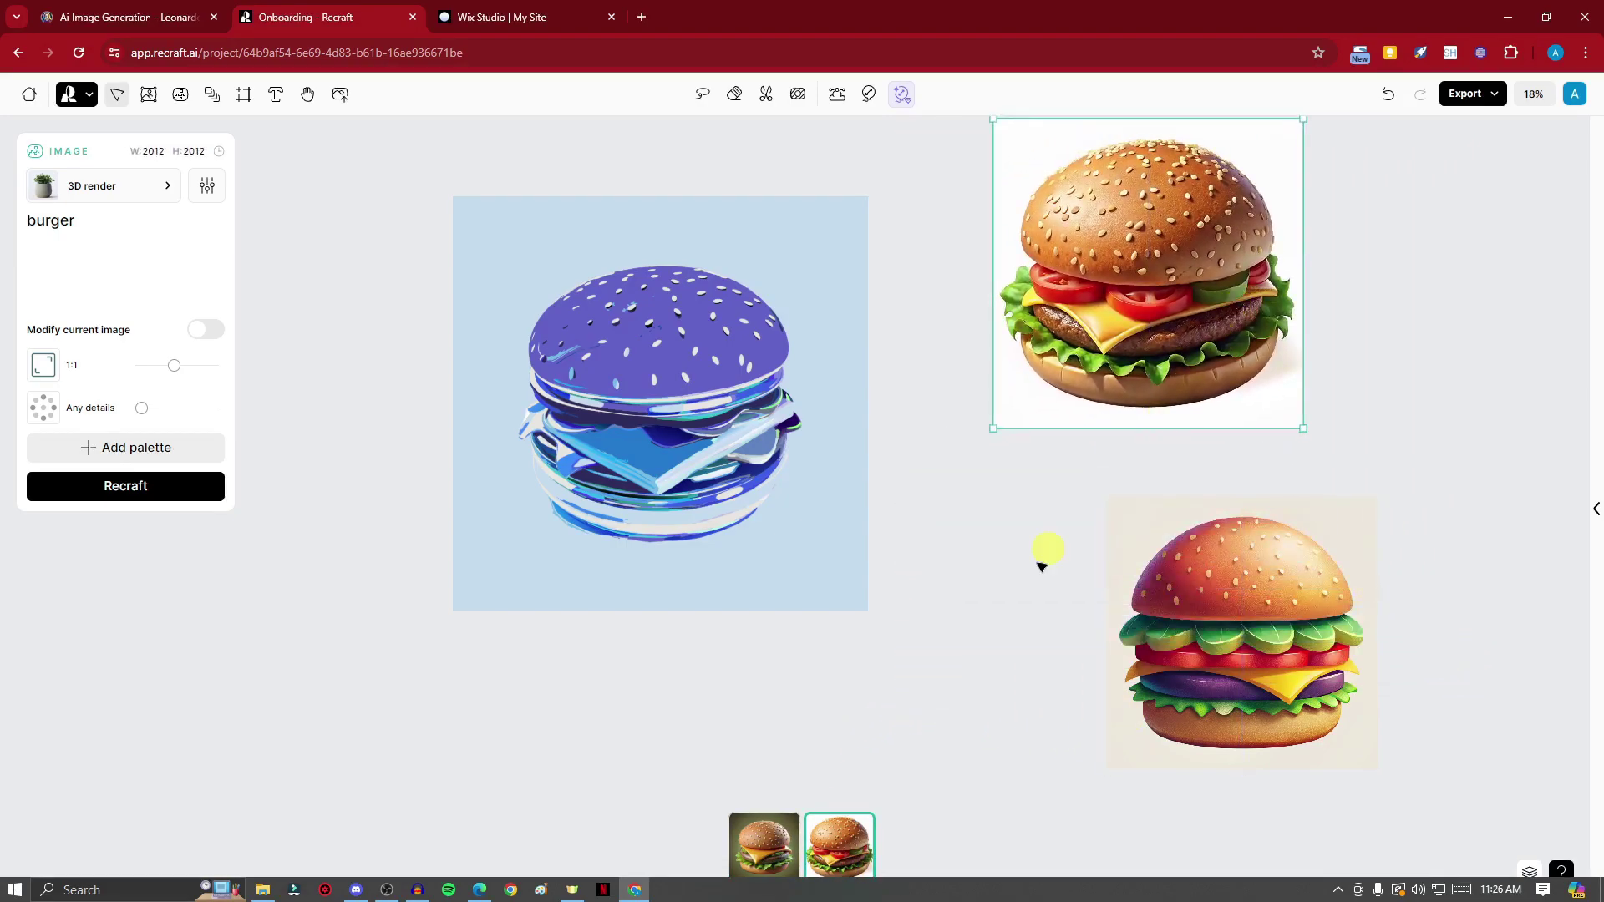
left_click(760, 846)
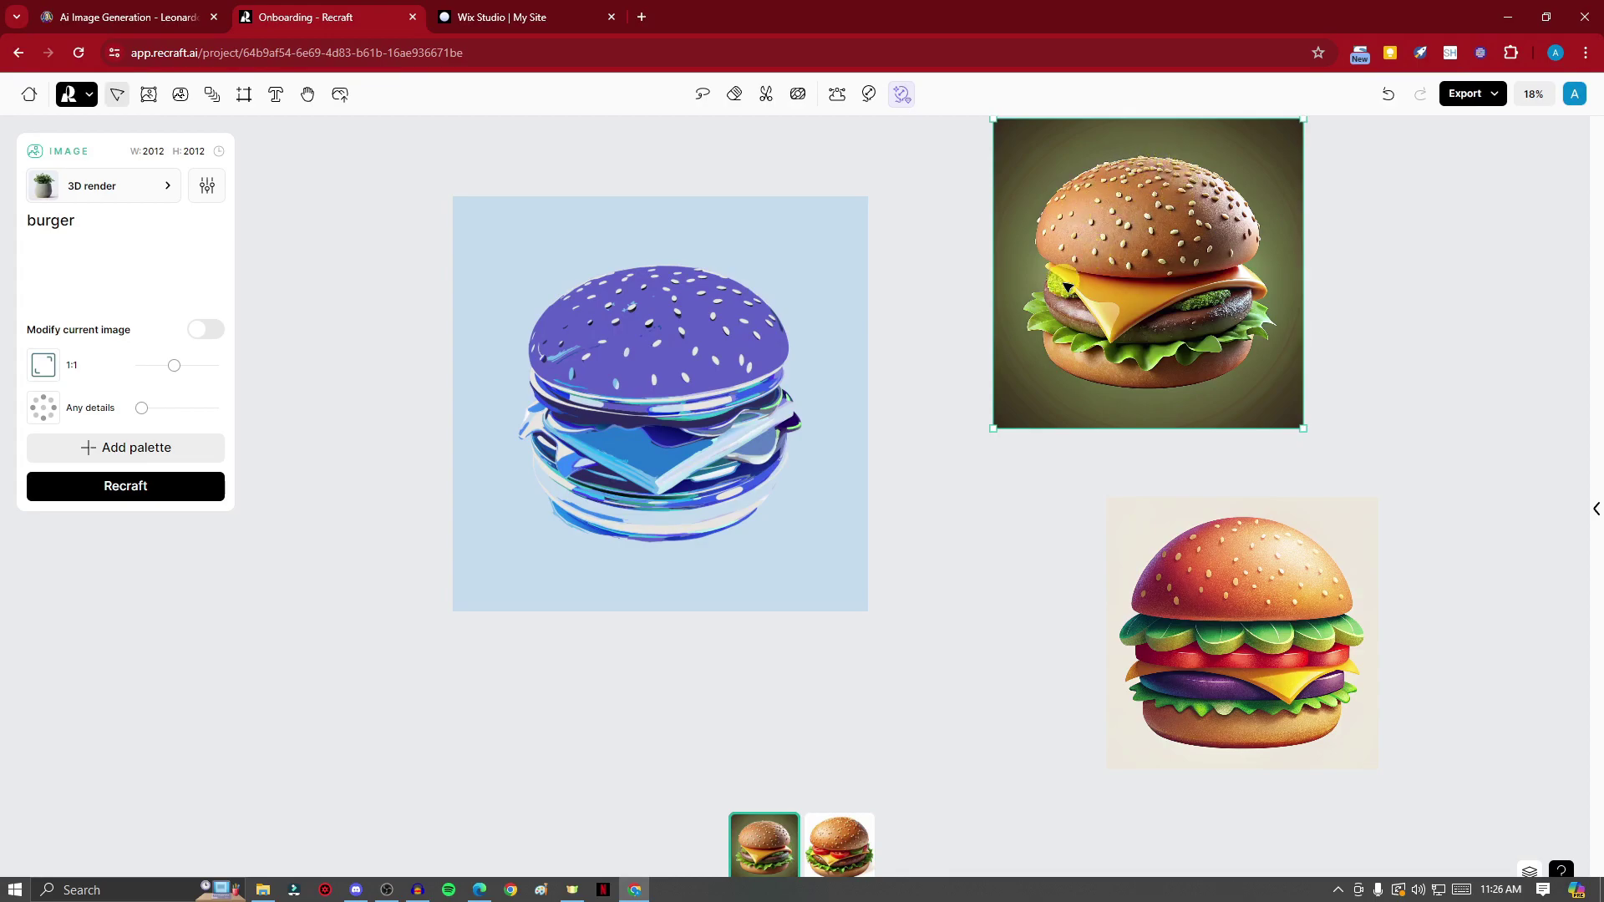
left_click(857, 855)
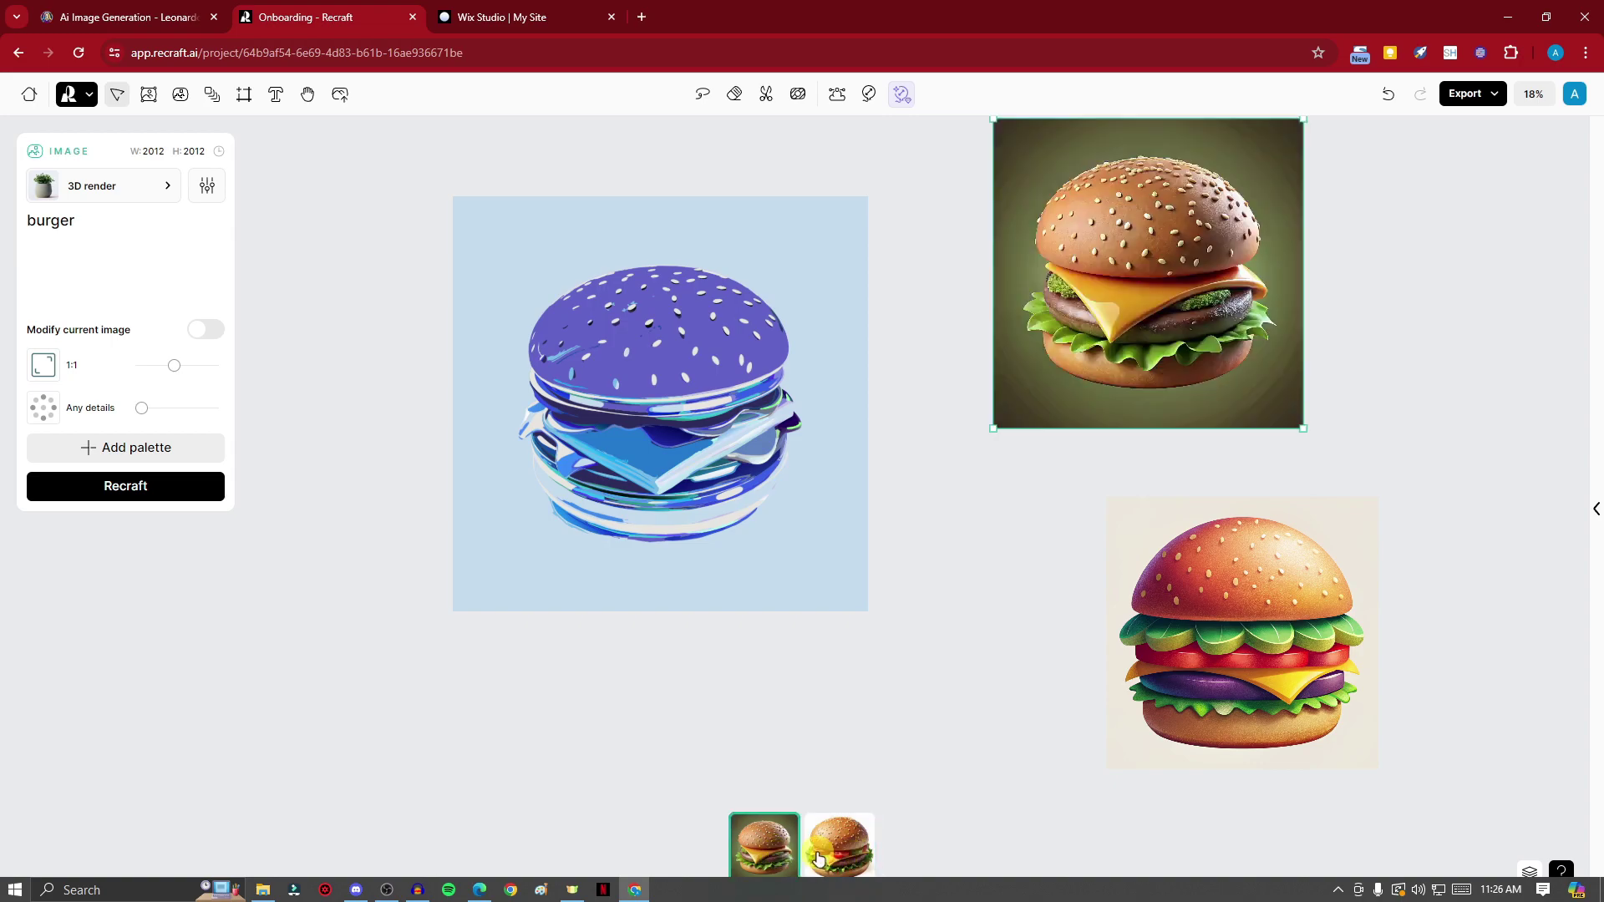
Step: Shift the blue vector burger slightly left, away from the 3D render burger
left_click(984, 596)
left_click(707, 436)
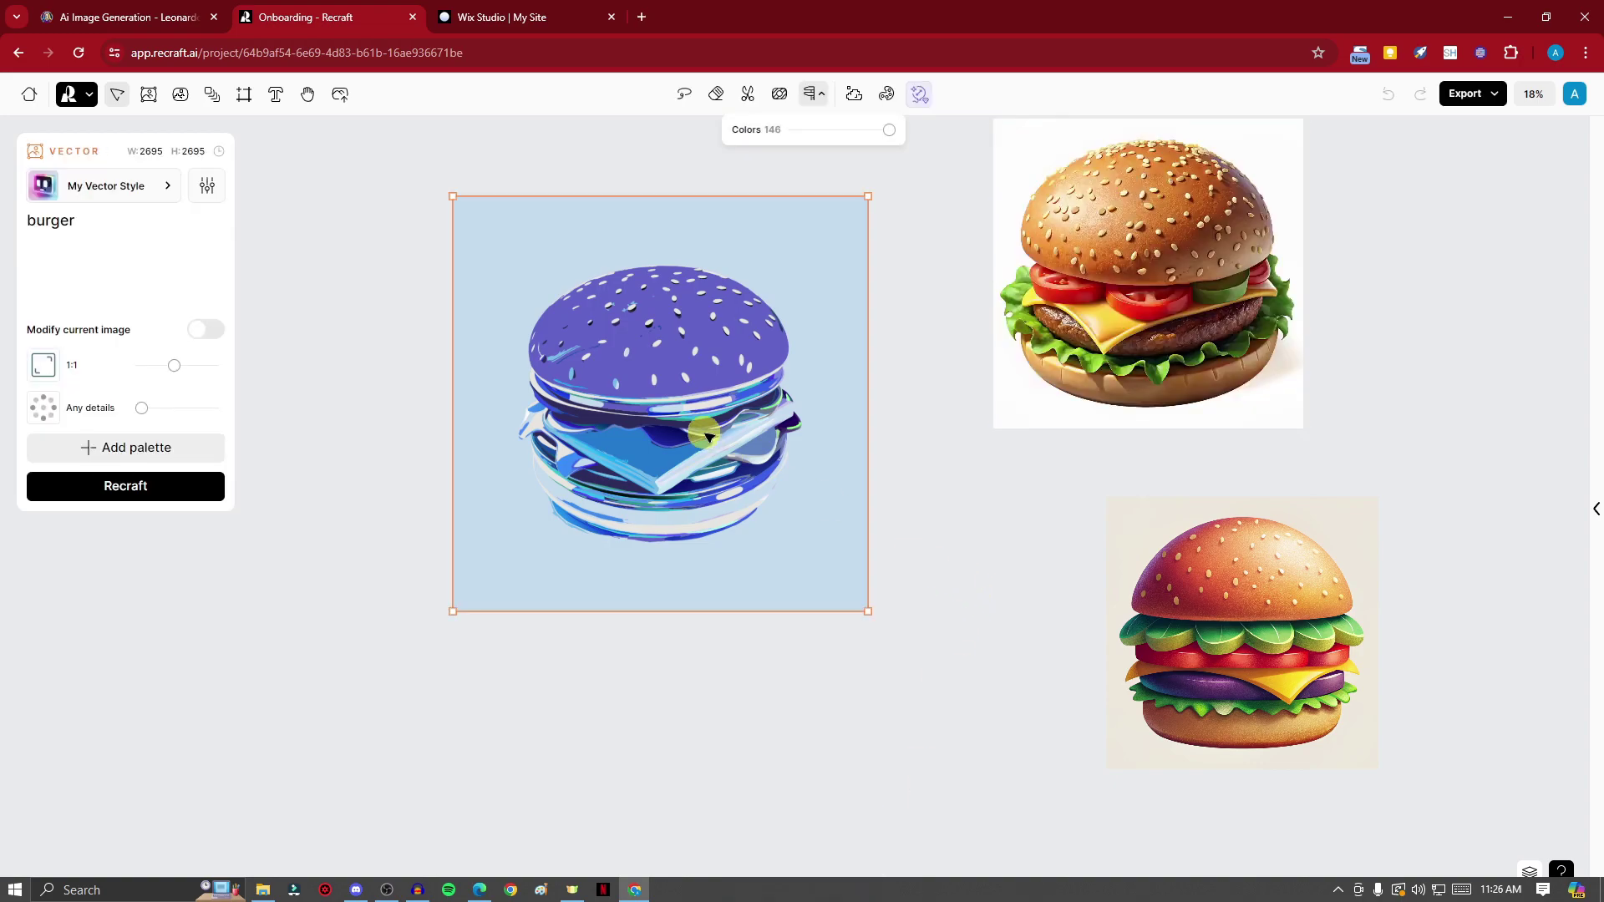
left_click_drag(755, 431, 709, 421)
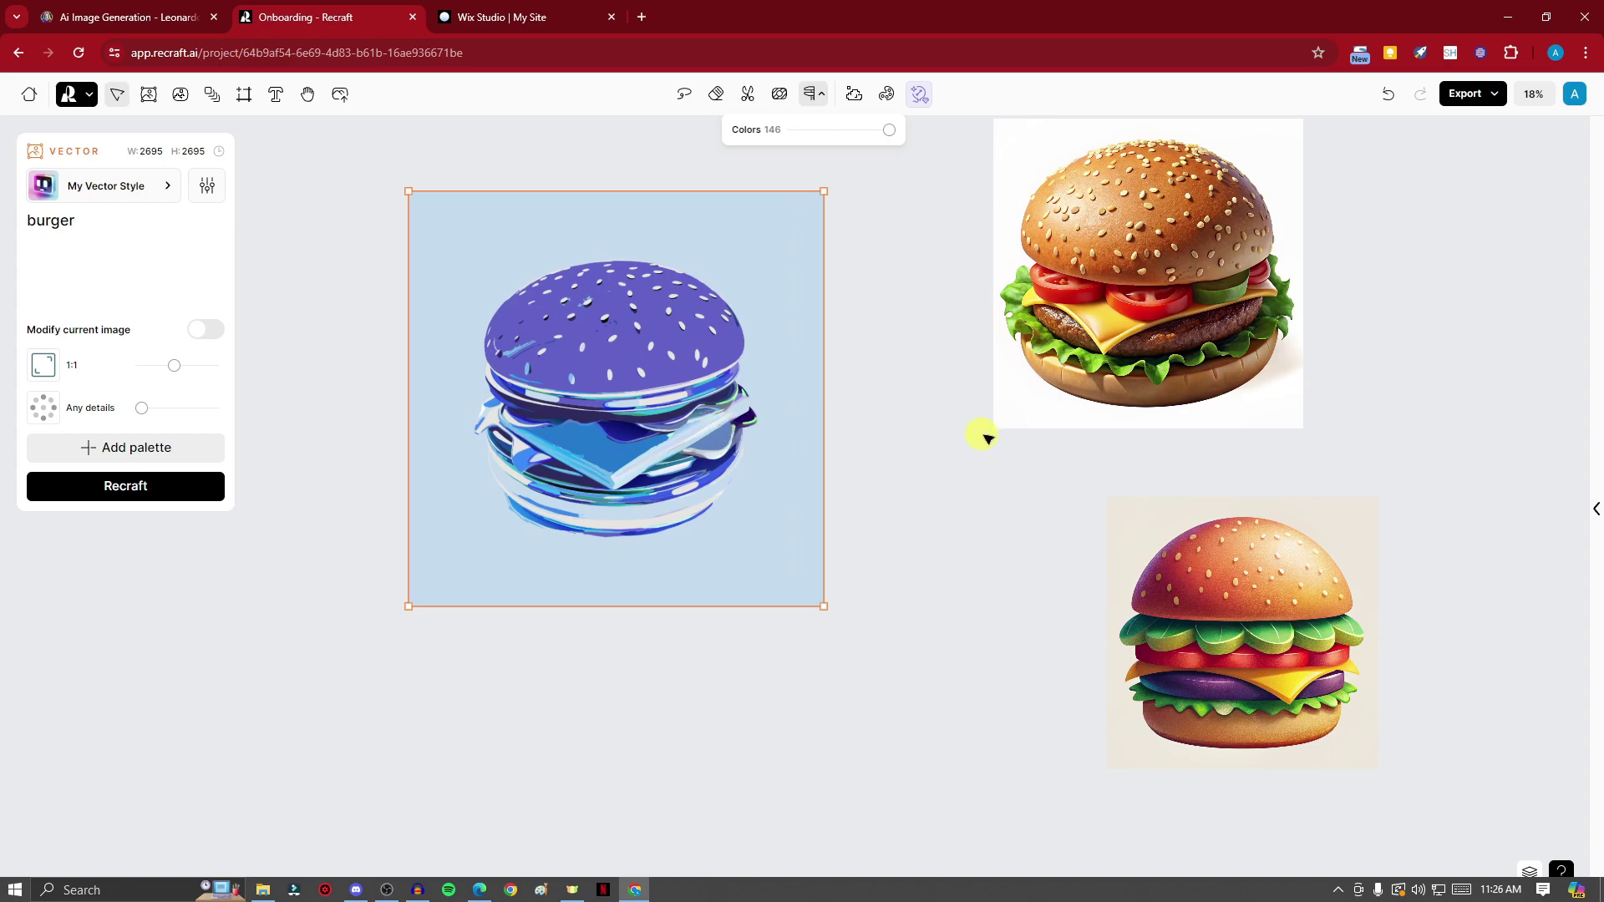
Step: Make the blue vector burger's light blue background swatch (C5DBF0) fully transparent
left_click(470, 242)
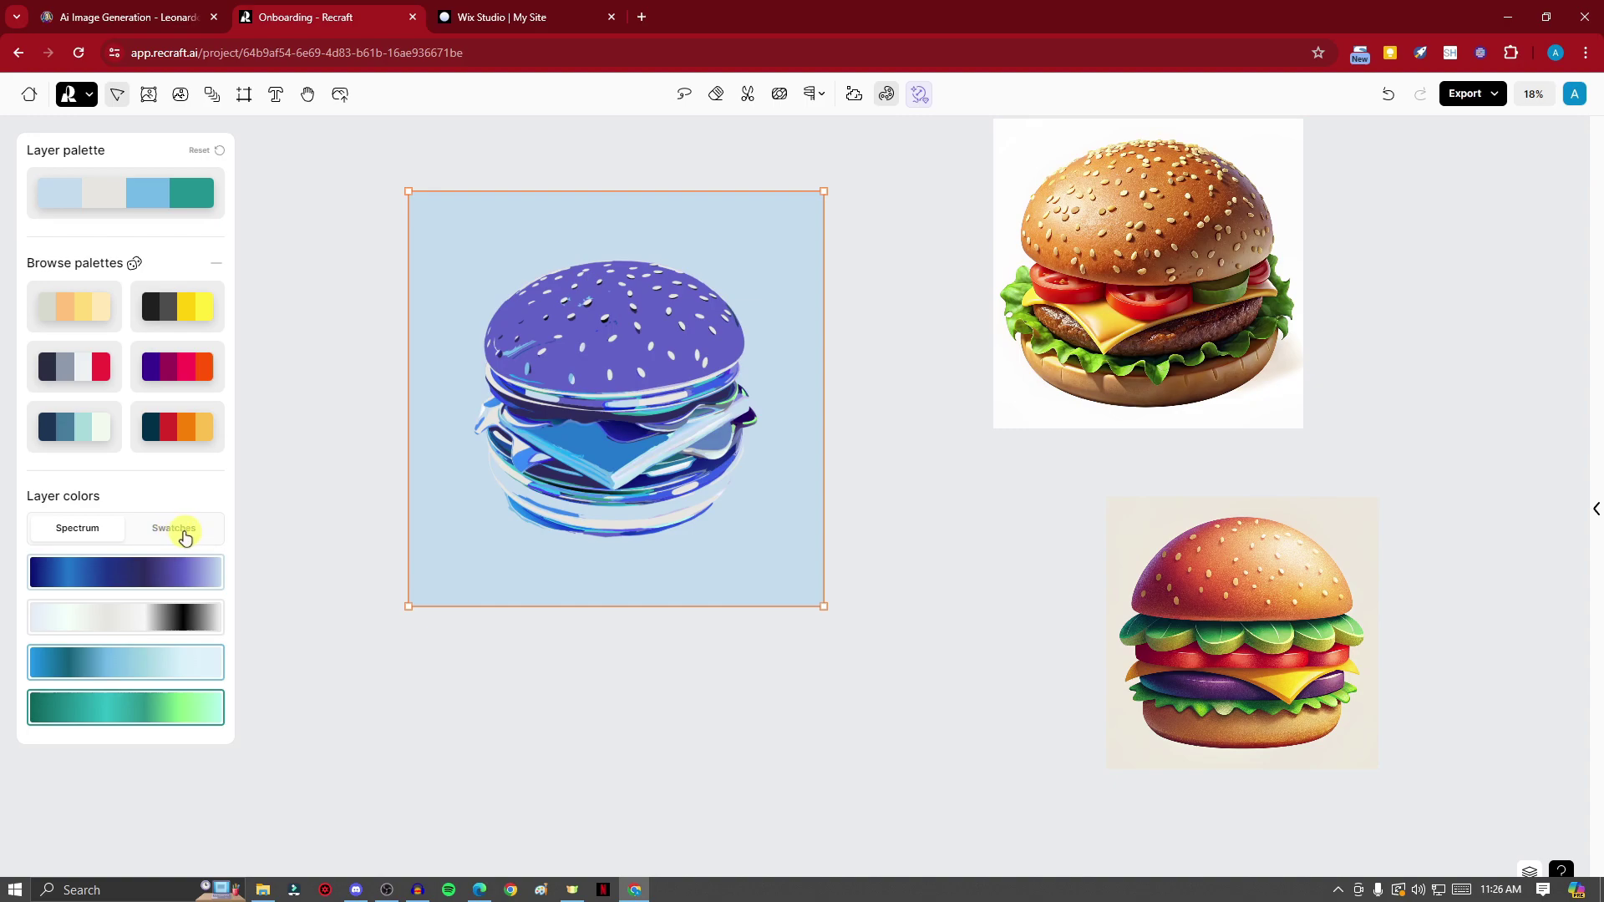
left_click(184, 535)
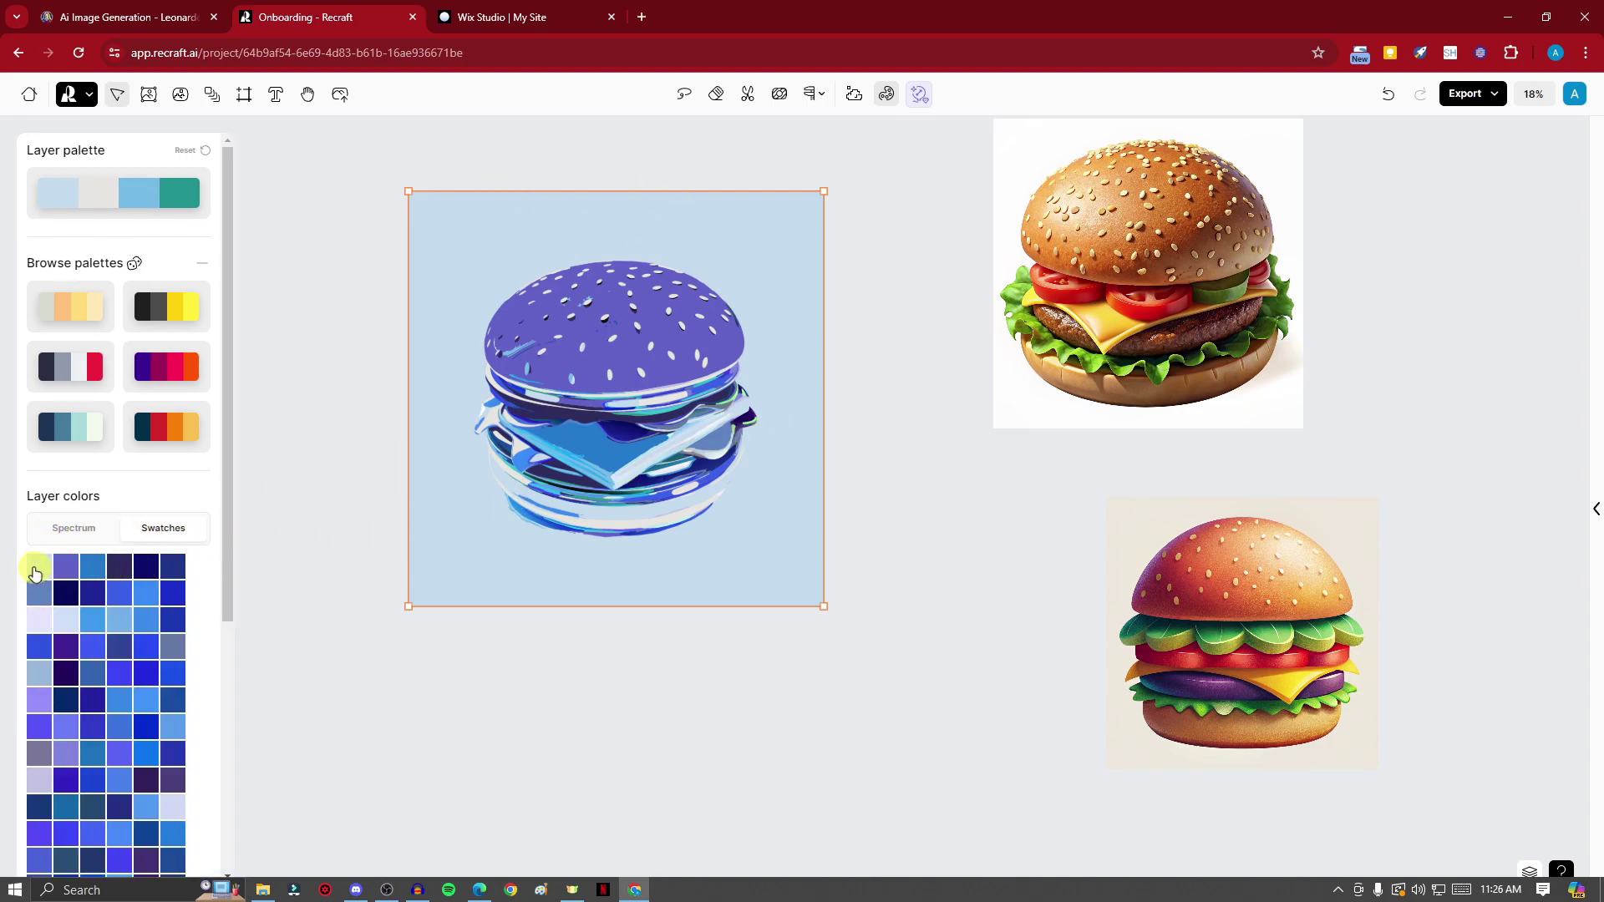
left_click(35, 570)
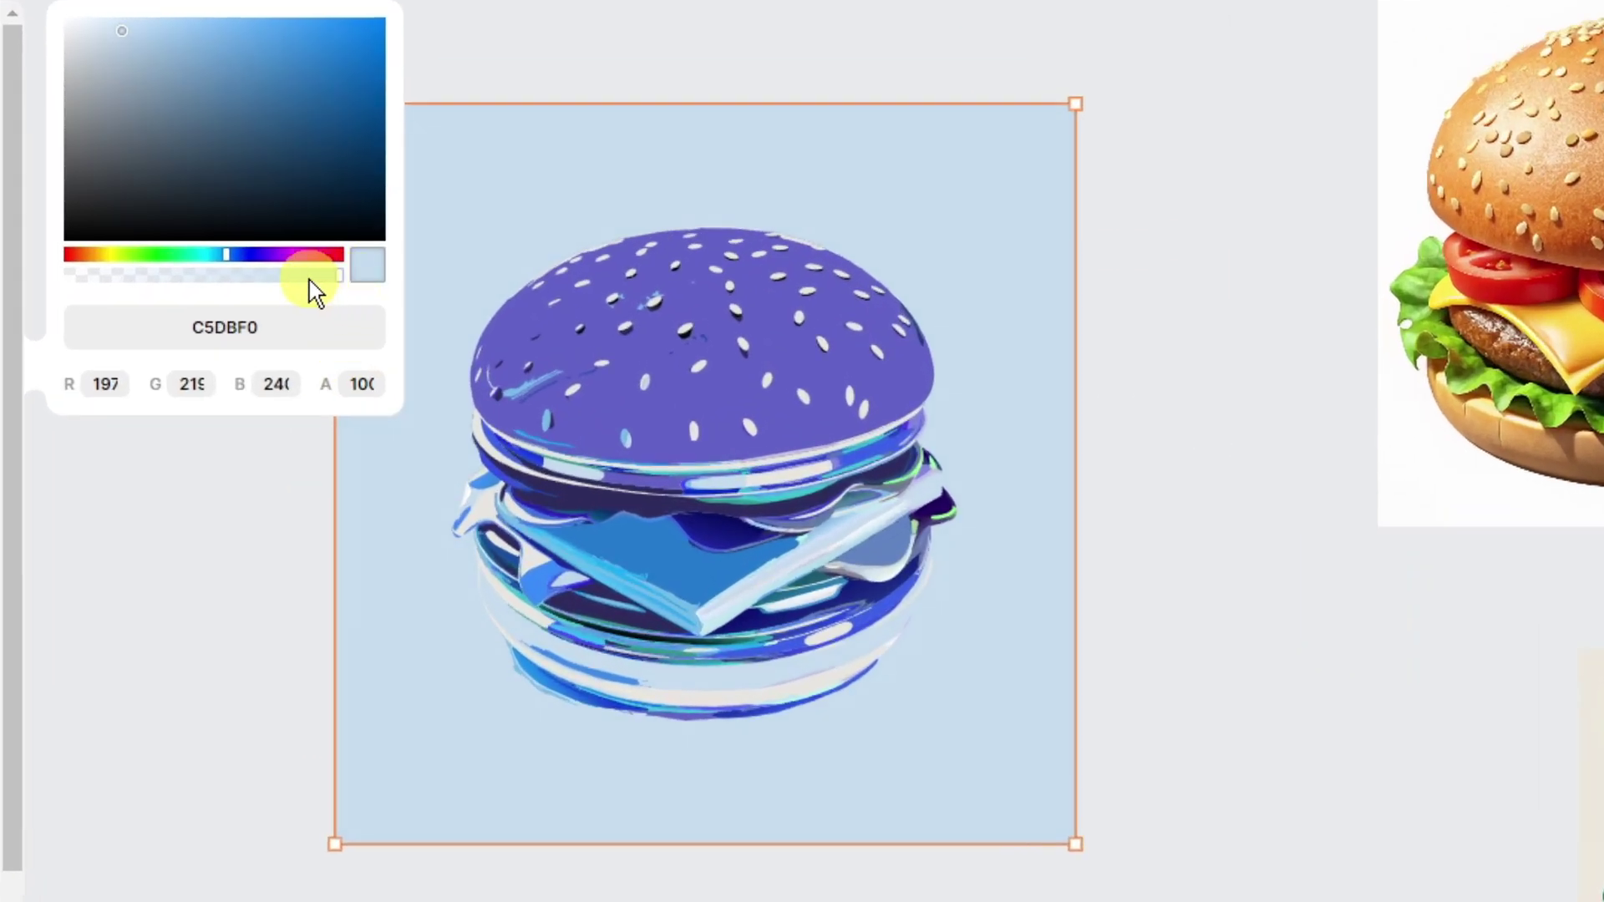
left_click_drag(312, 280, 10, 275)
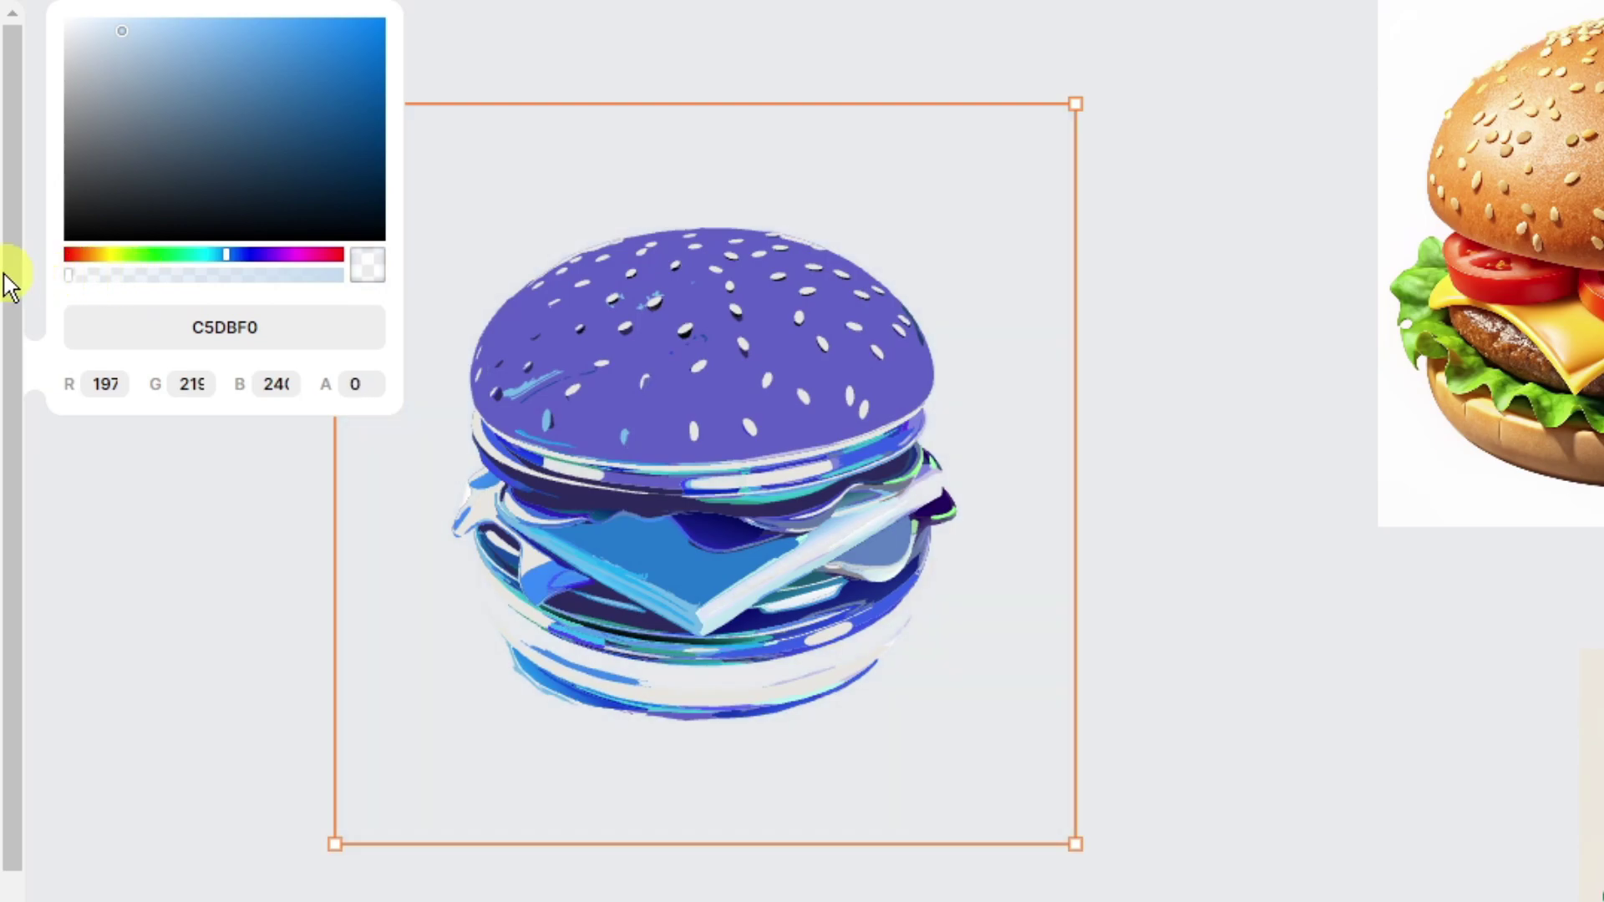
left_click(228, 656)
left_click(686, 505)
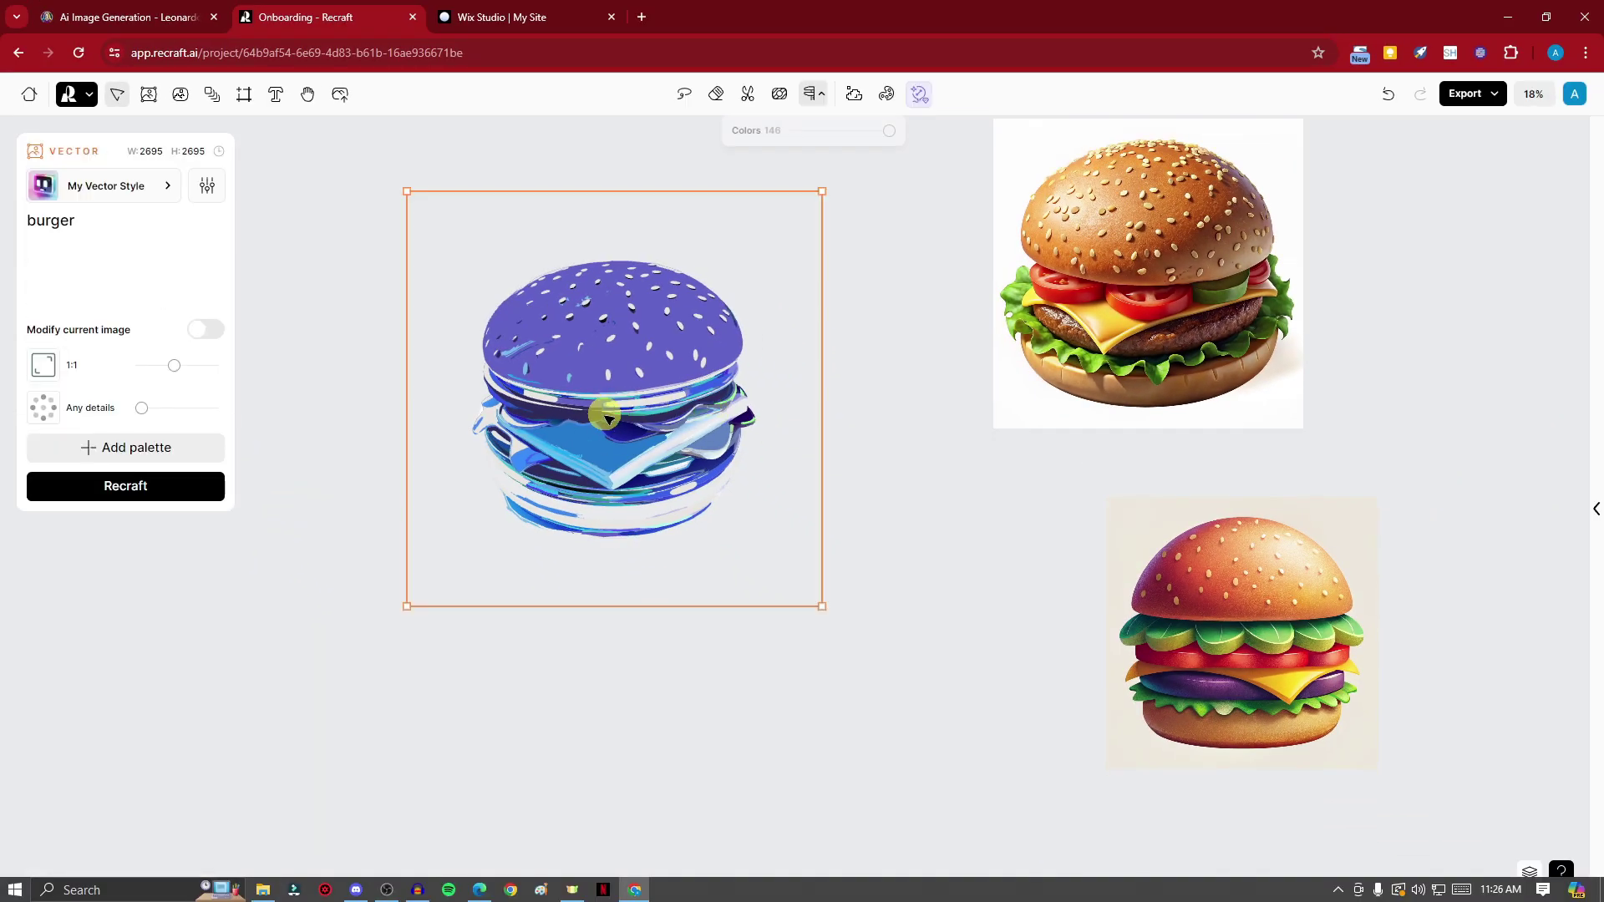
Step: Resize the blue vector burger and place it directly beside the photorealistic burger
left_click_drag(605, 415, 641, 446)
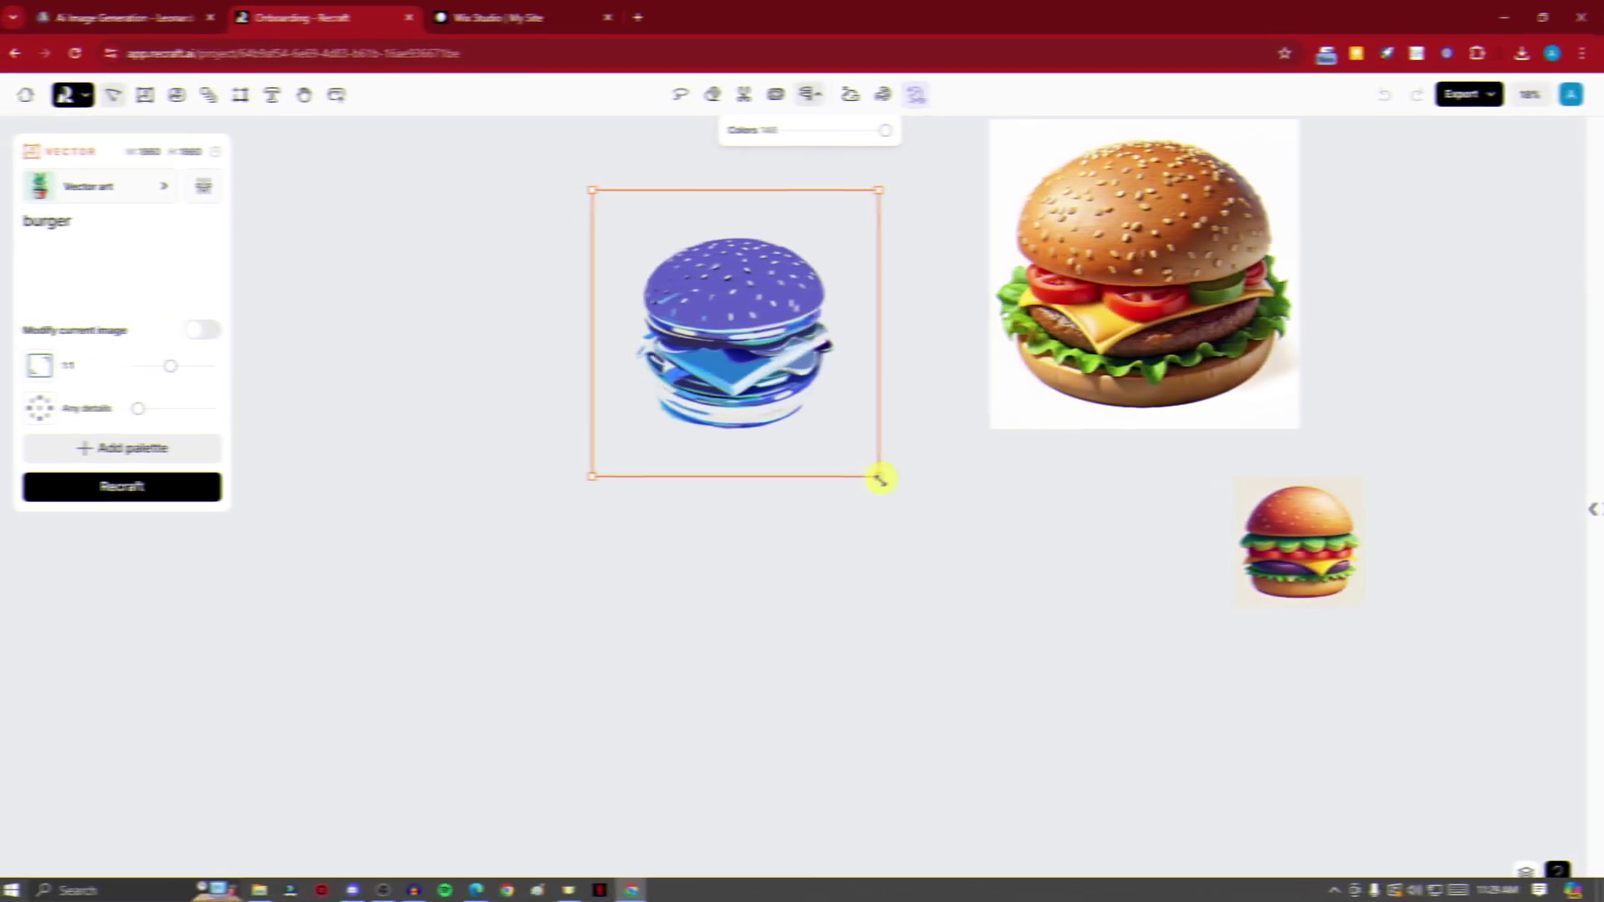
left_click_drag(877, 476, 951, 650)
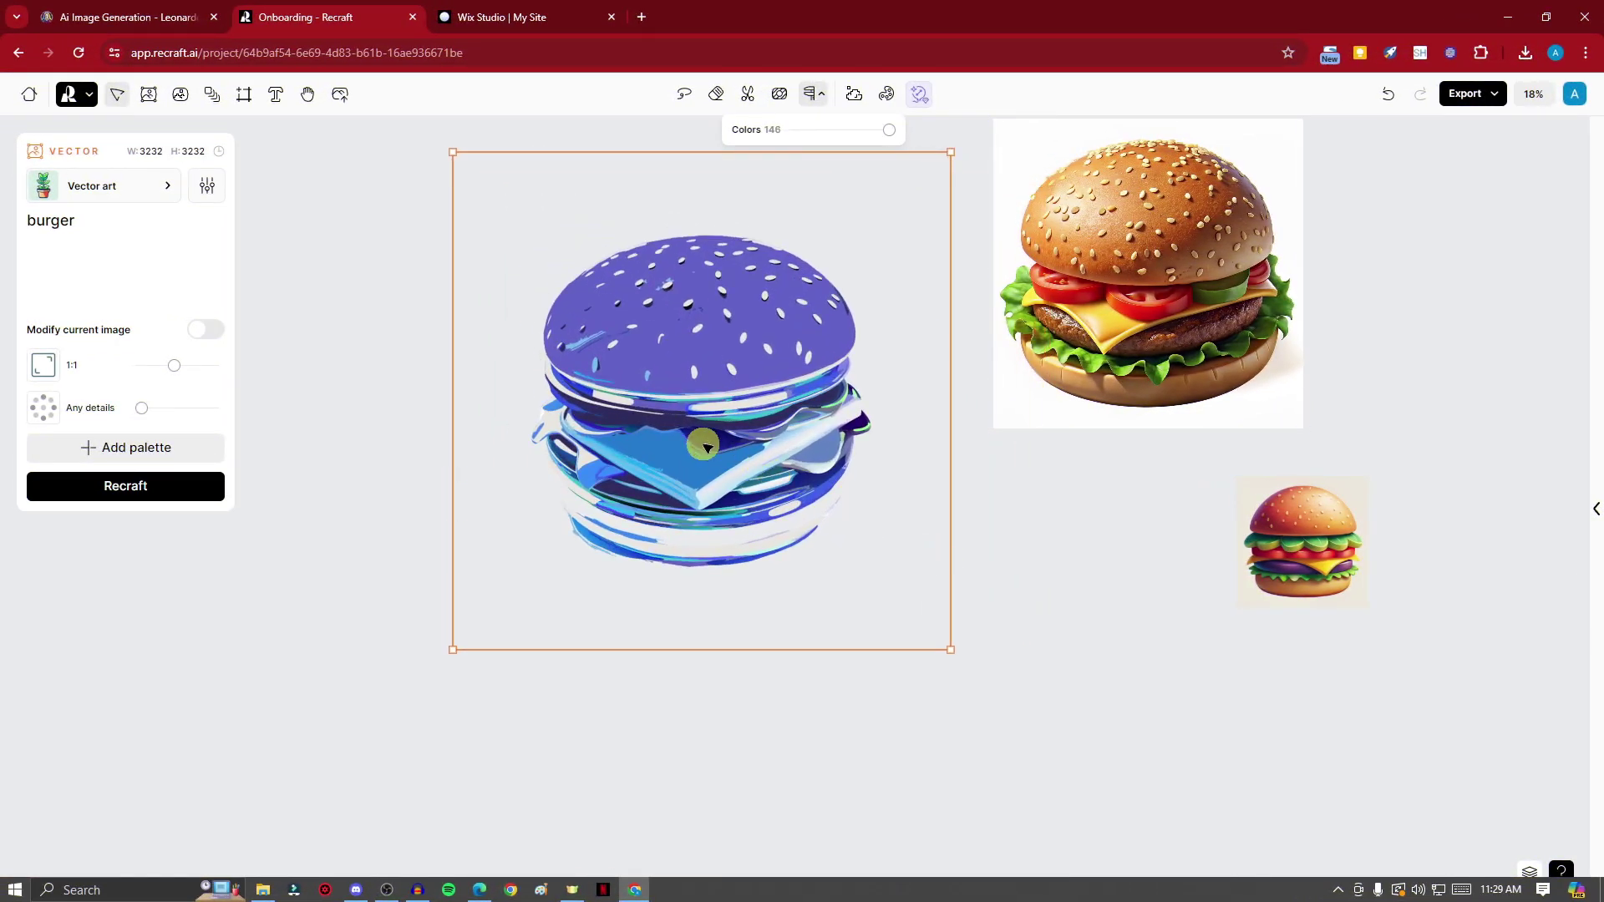
left_click_drag(705, 446, 730, 410)
left_click_drag(993, 145, 785, 287)
left_click_drag(670, 465, 818, 298)
left_click(441, 281)
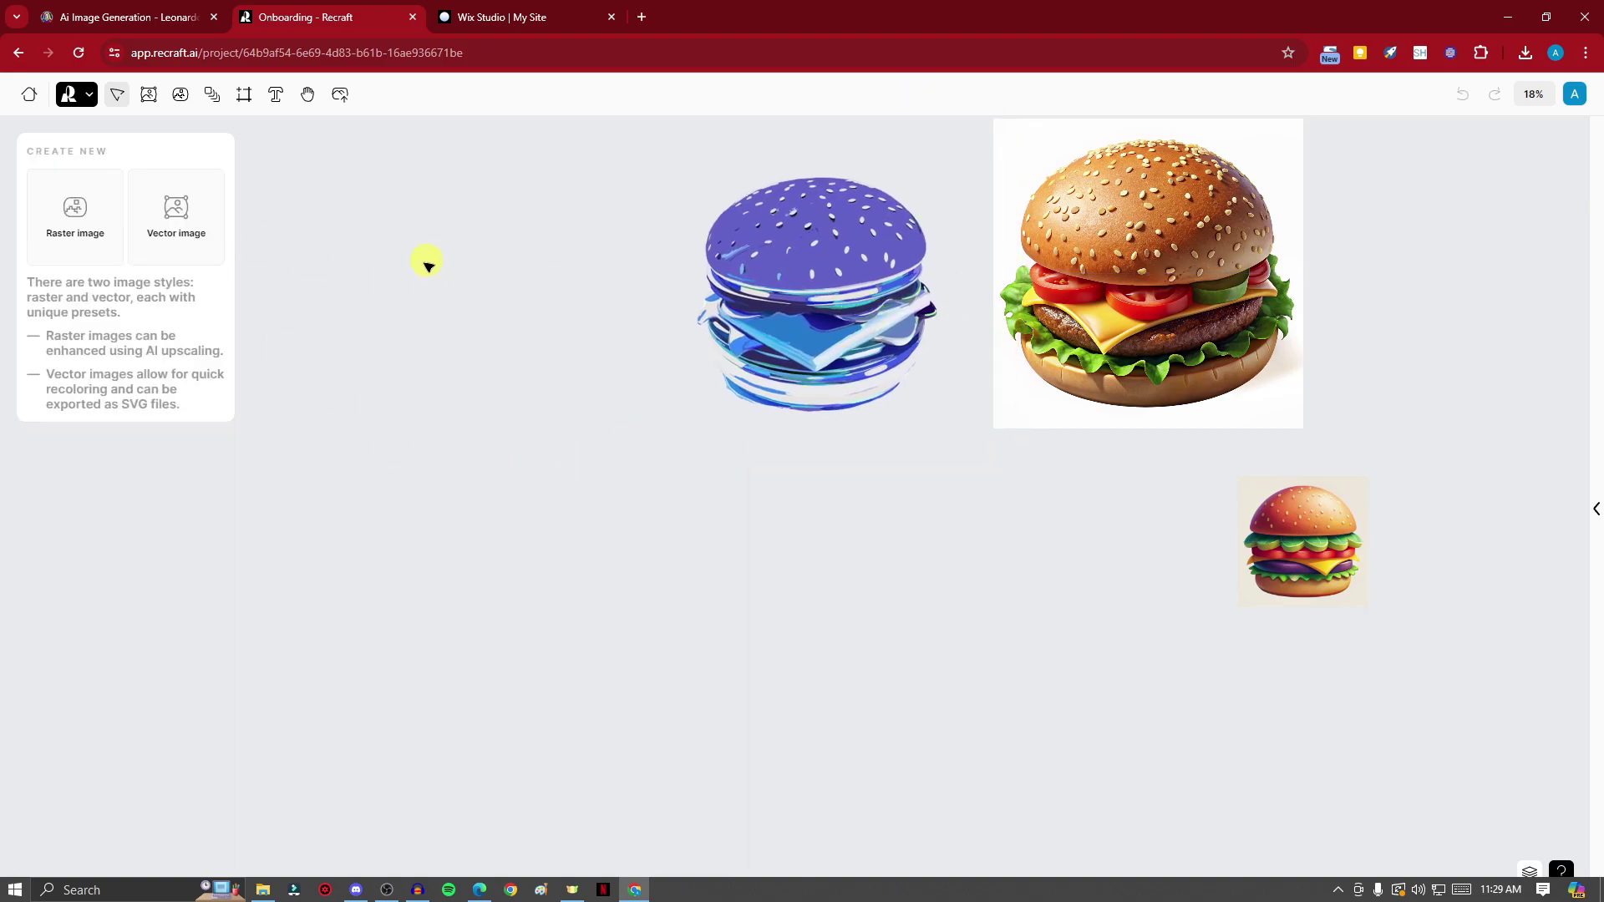
Step: Generate a new vector image in the Vector art style from the prompt "burger"
left_click(172, 216)
left_click(125, 186)
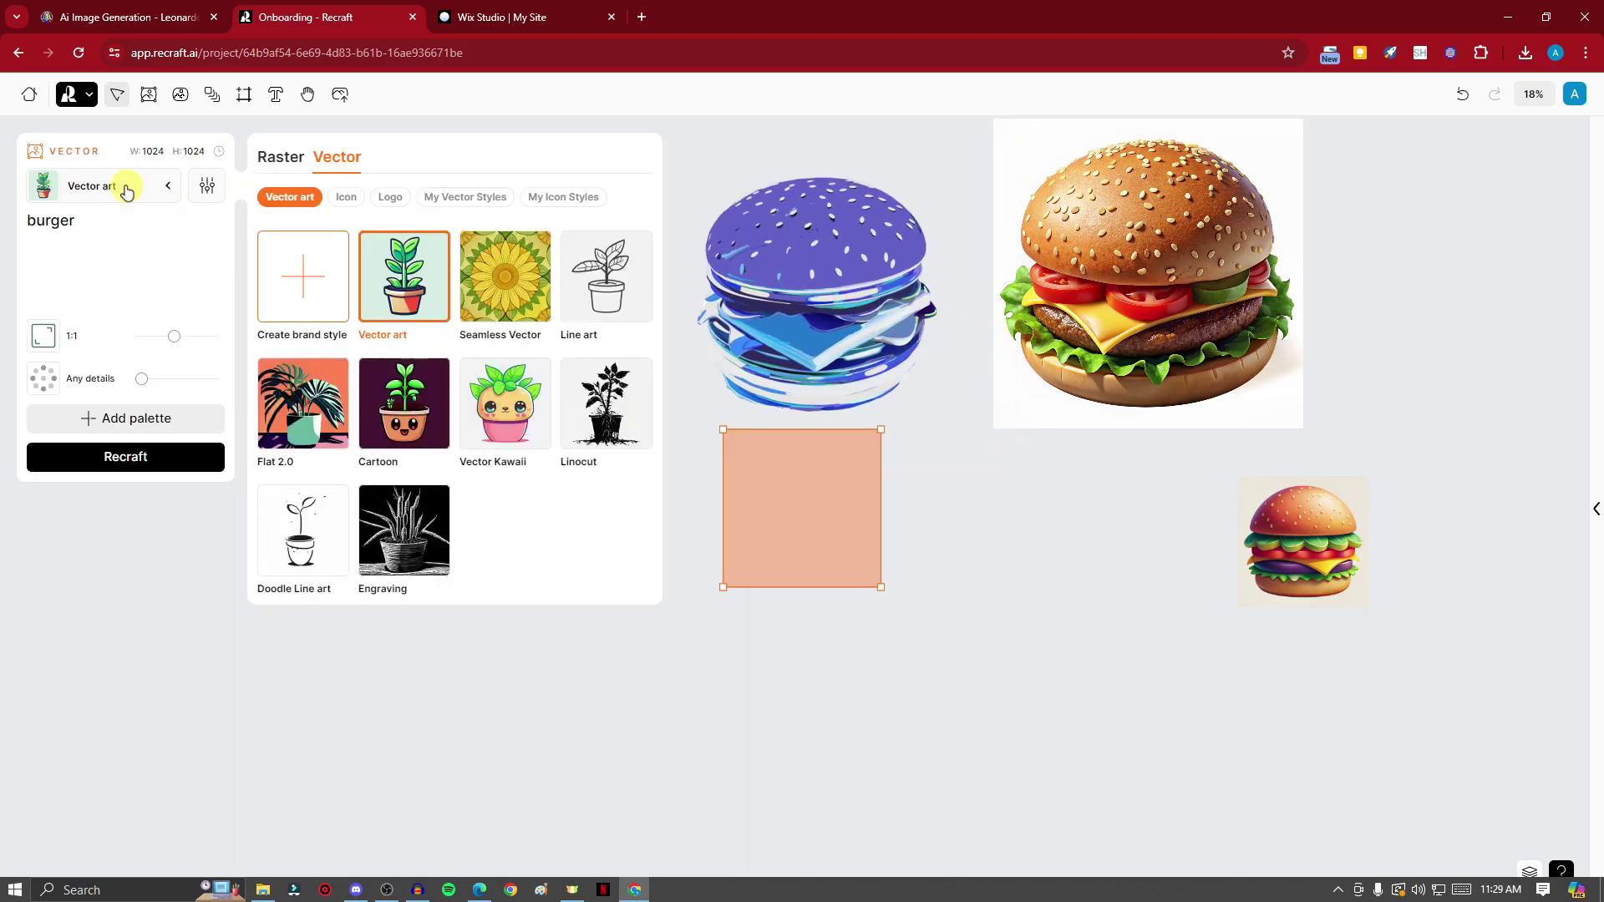
left_click(146, 235)
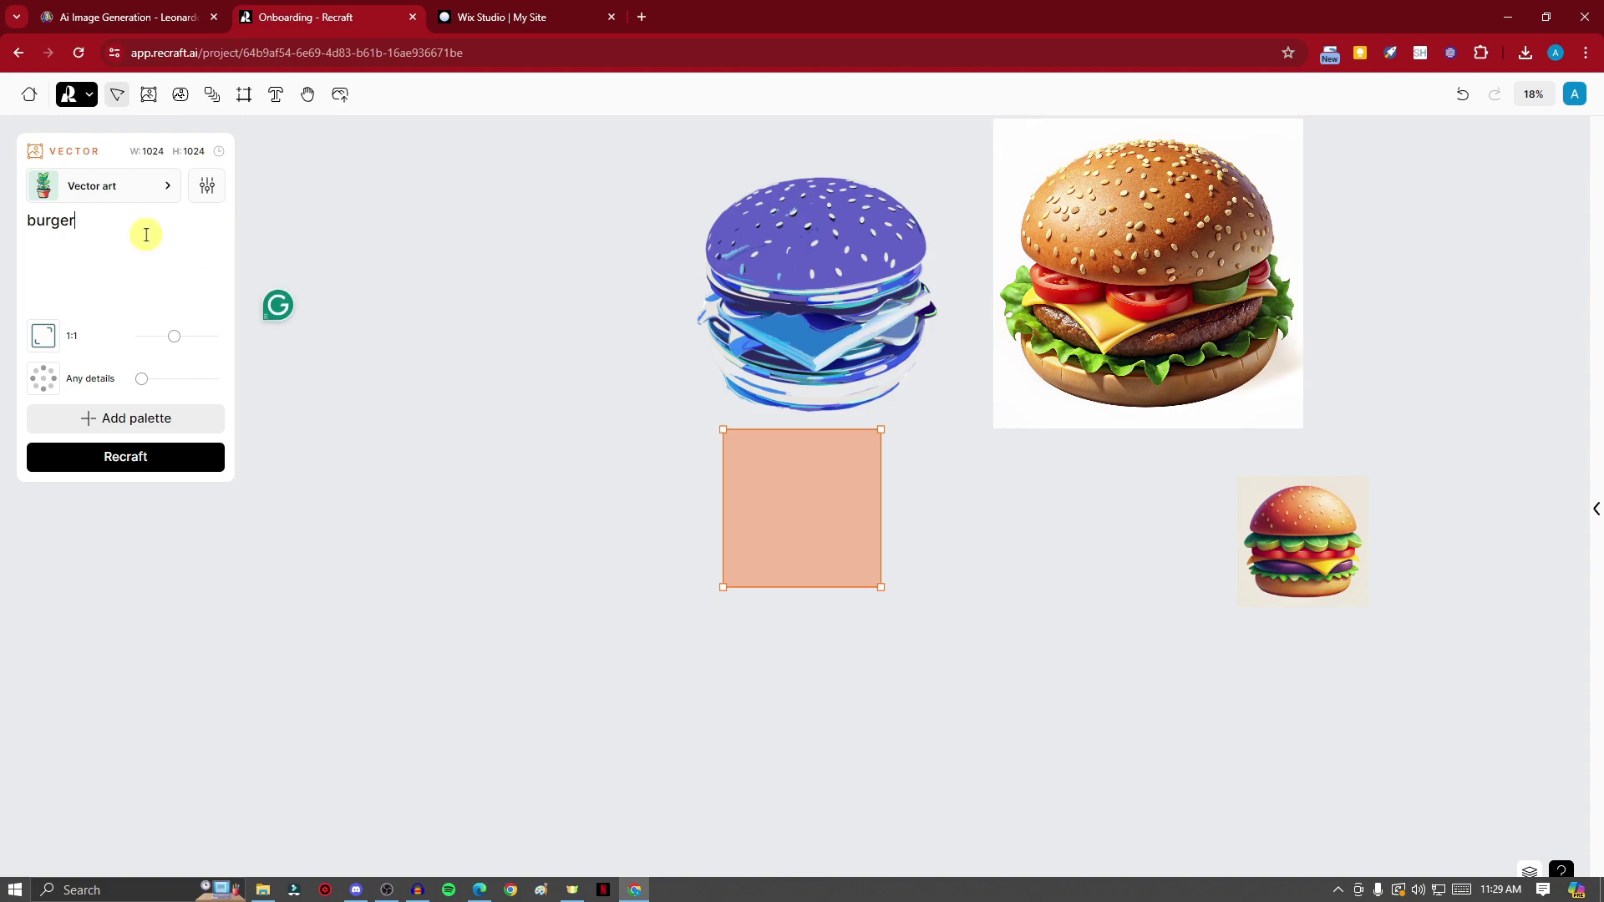
left_click(186, 459)
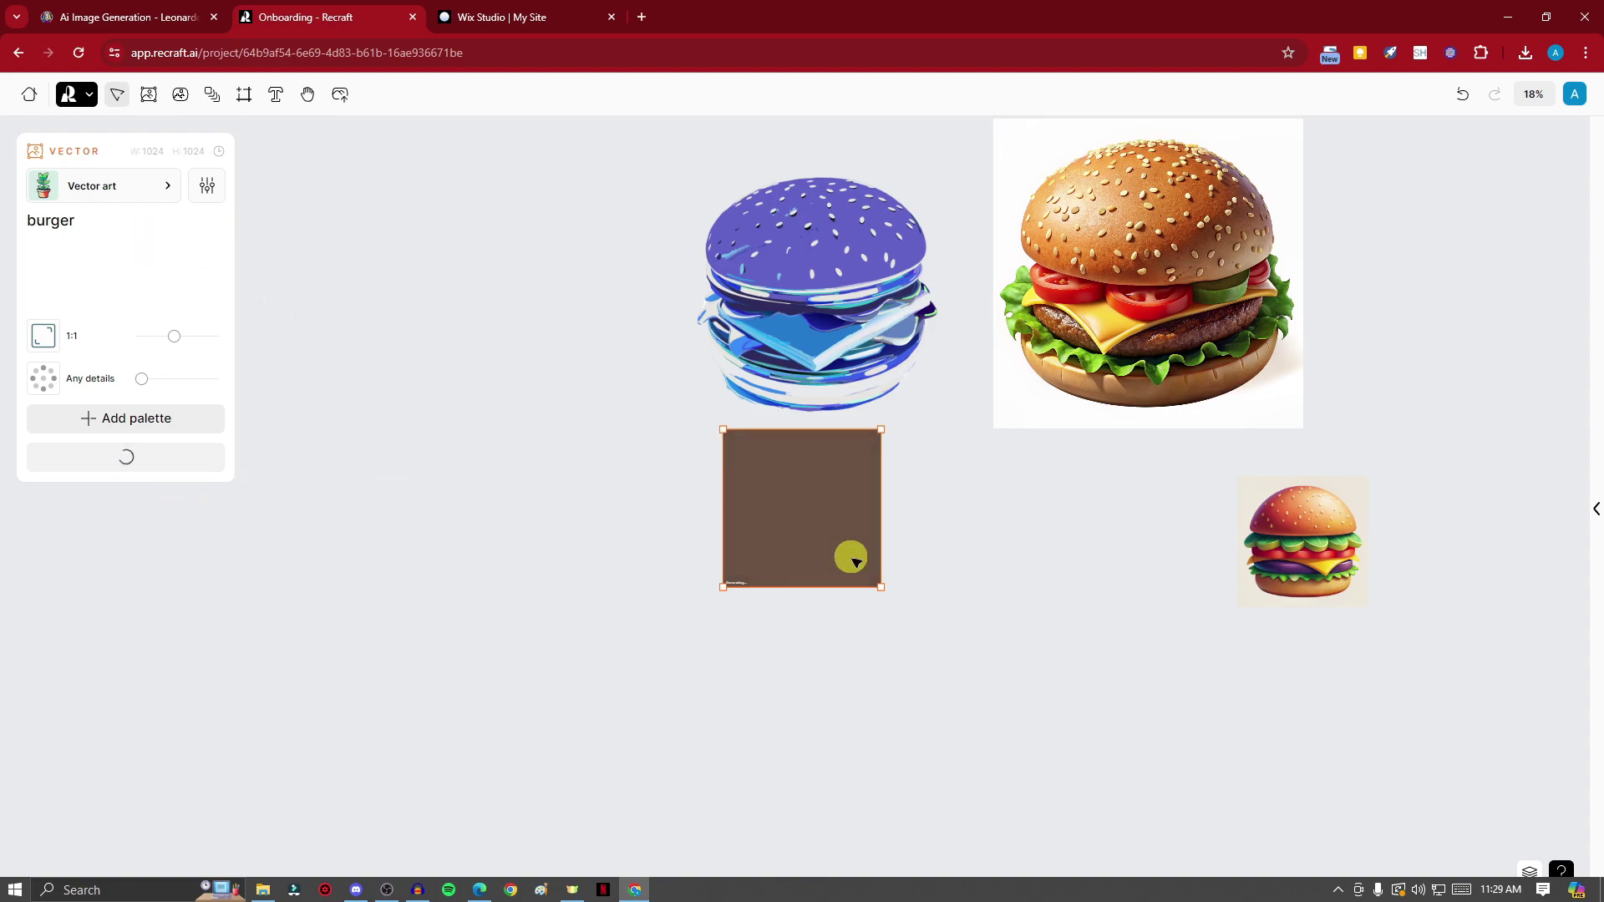
Step: Enlarge the generating image's frame to 1917 × 1917 and place it below and to the left of the blue burger
left_click_drag(884, 589, 1075, 673)
left_click_drag(980, 640, 597, 620)
left_click_drag(706, 405, 649, 462)
left_click_drag(548, 580, 589, 565)
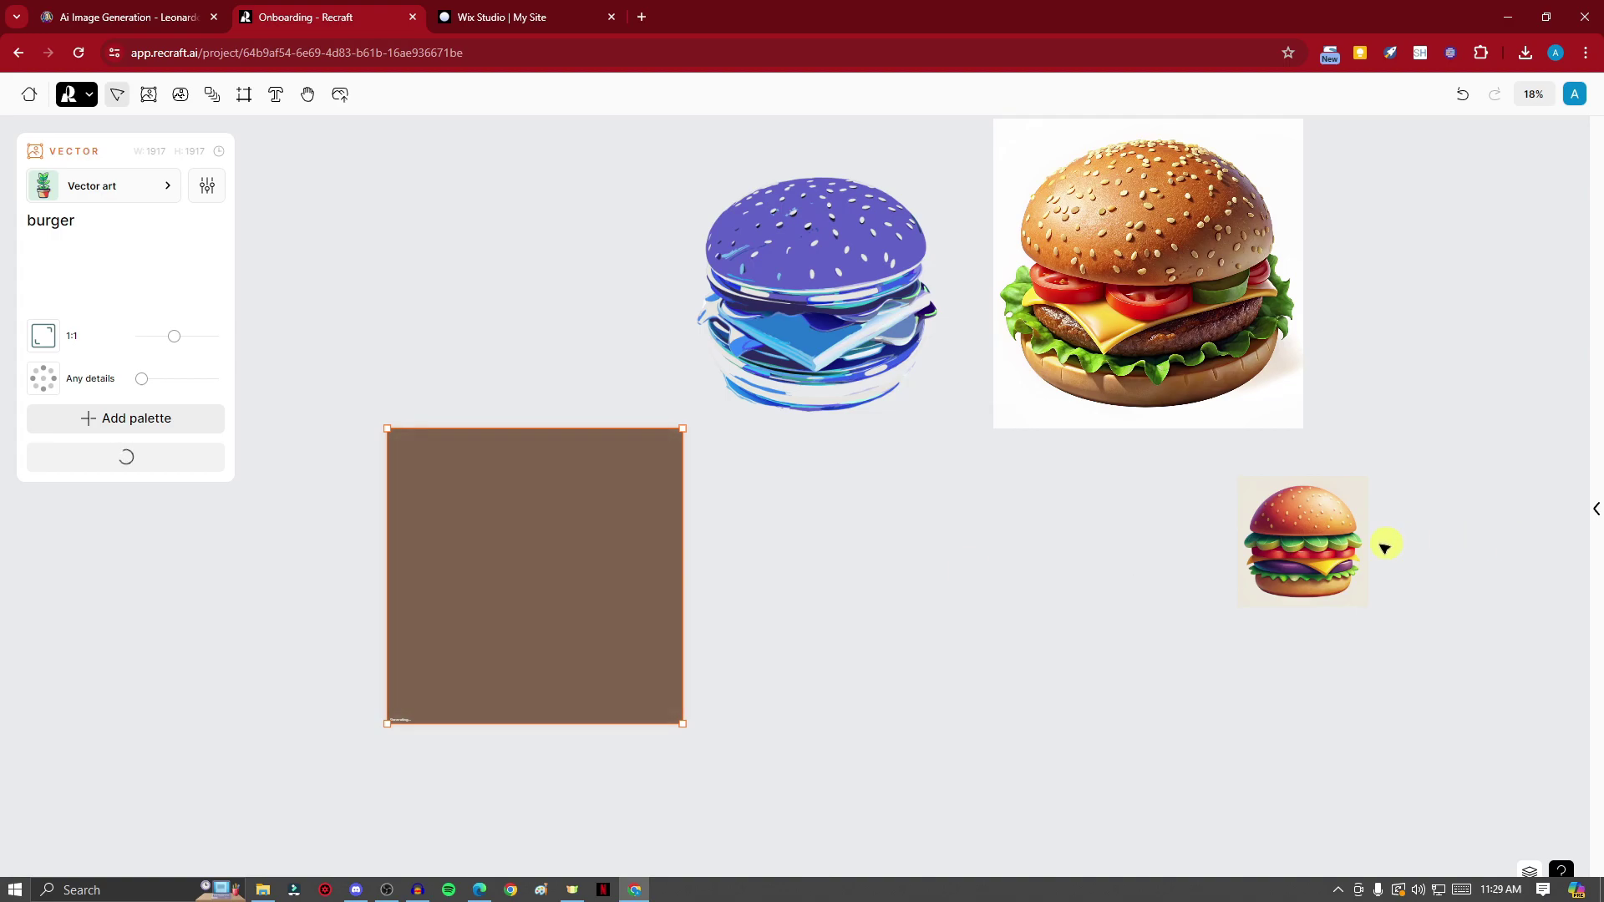
Step: Enlarge the Grain-style burger to 2031 × 2031 and move it directly beneath the photorealistic burger
left_click(1278, 508)
left_click_drag(1233, 475, 1059, 290)
left_click_drag(1209, 520, 1213, 660)
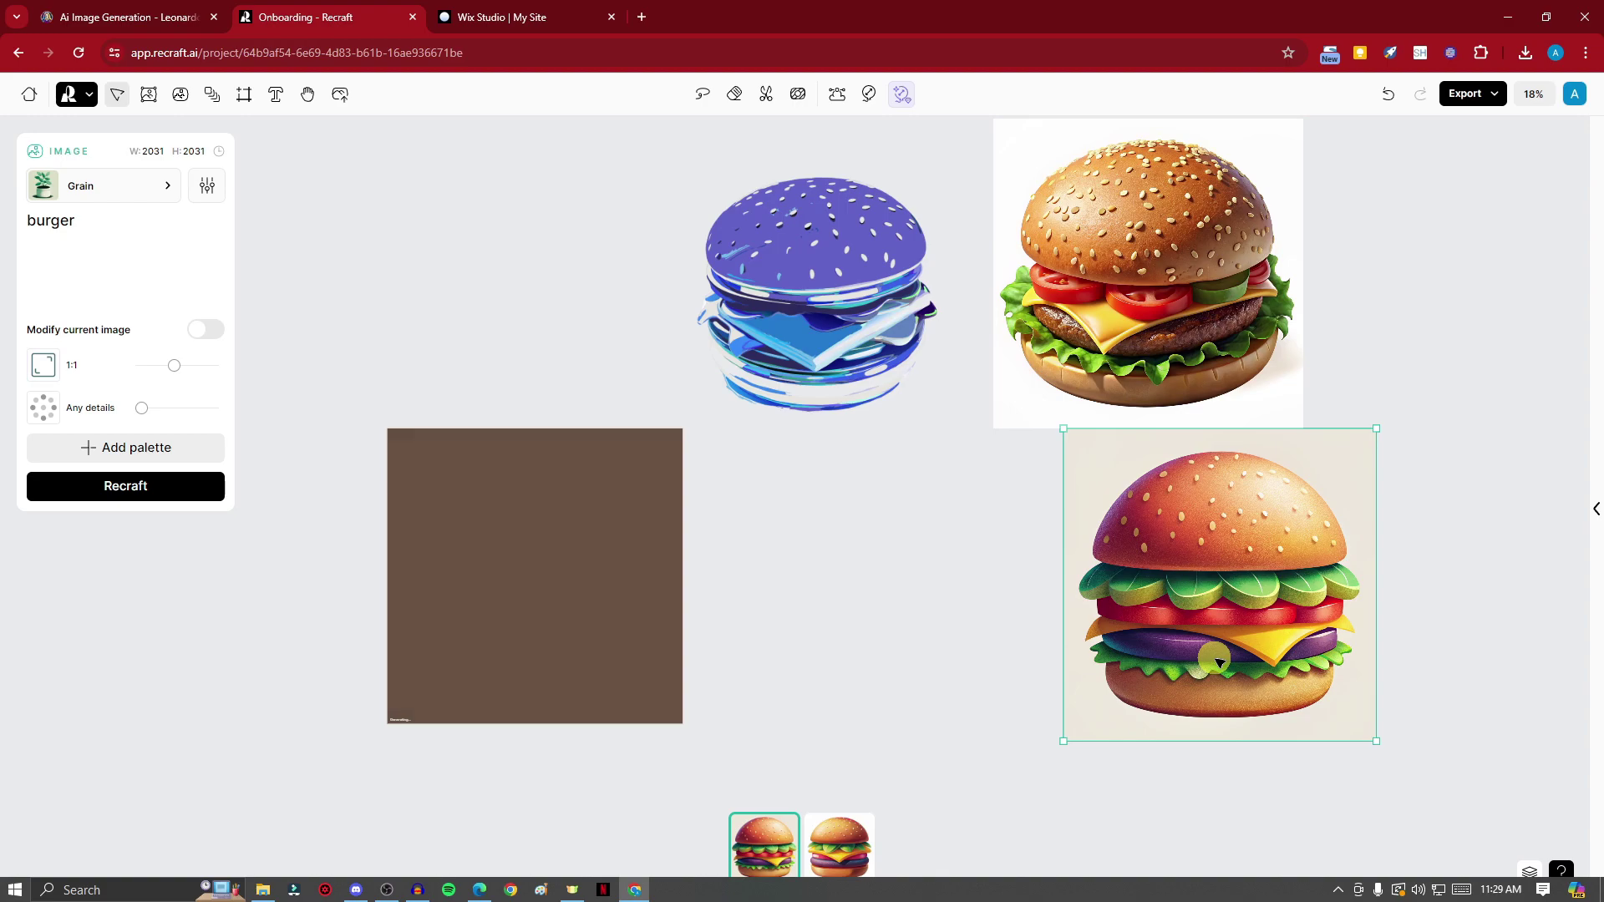
Step: Compare the Grain burger's two variants, choose the white-background one, and align its lower edge with the new vector burger
left_click(850, 855)
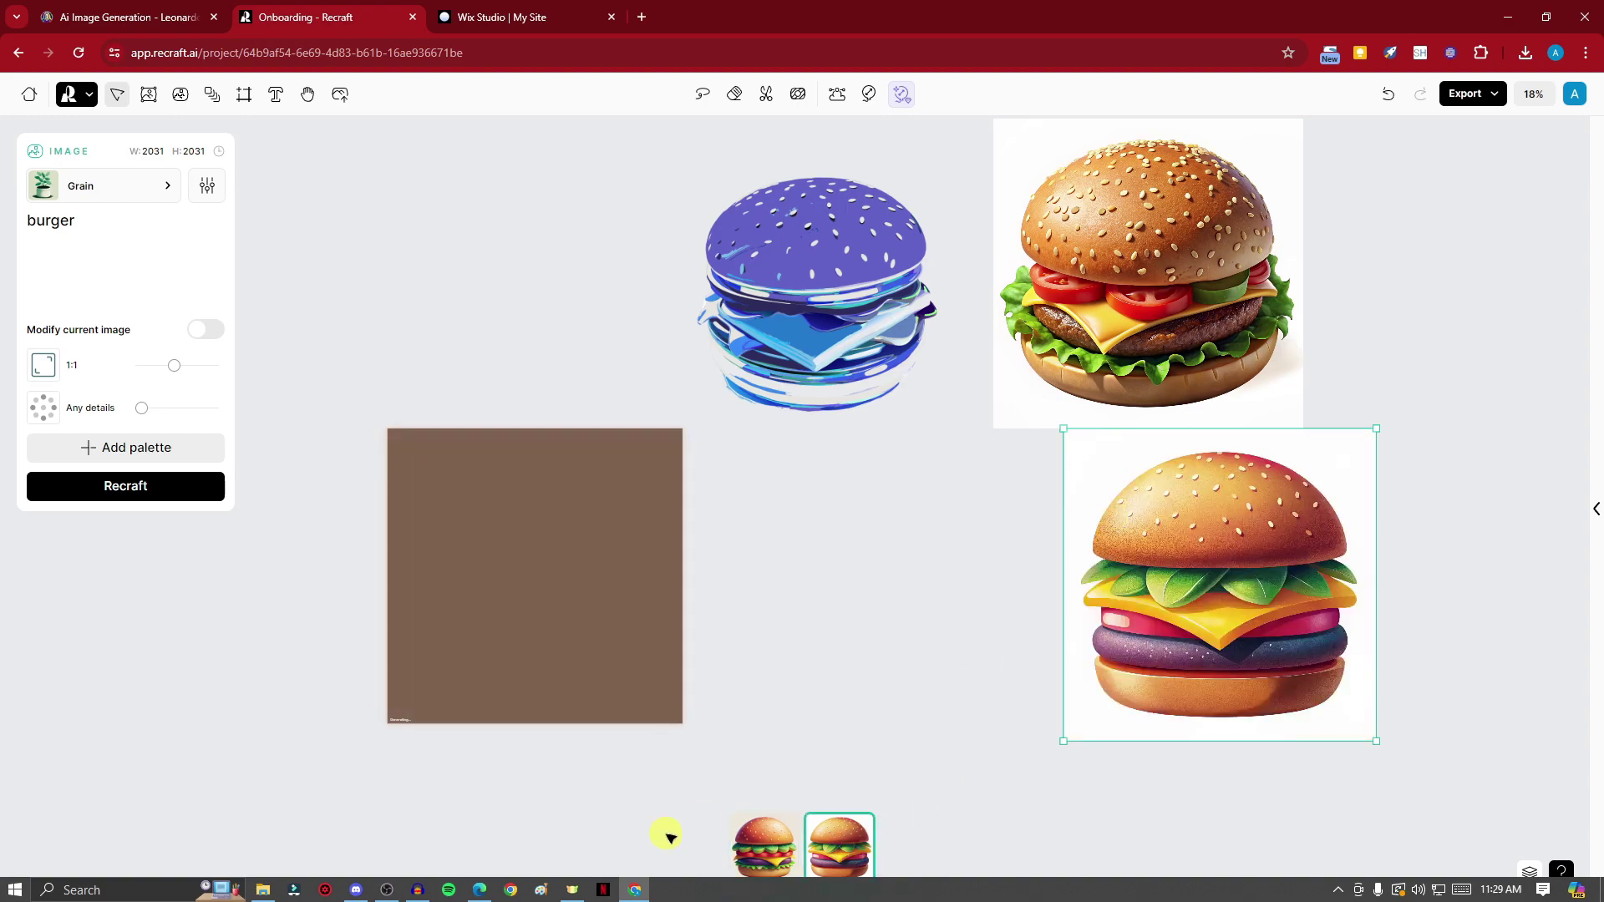
left_click(777, 845)
left_click(831, 852)
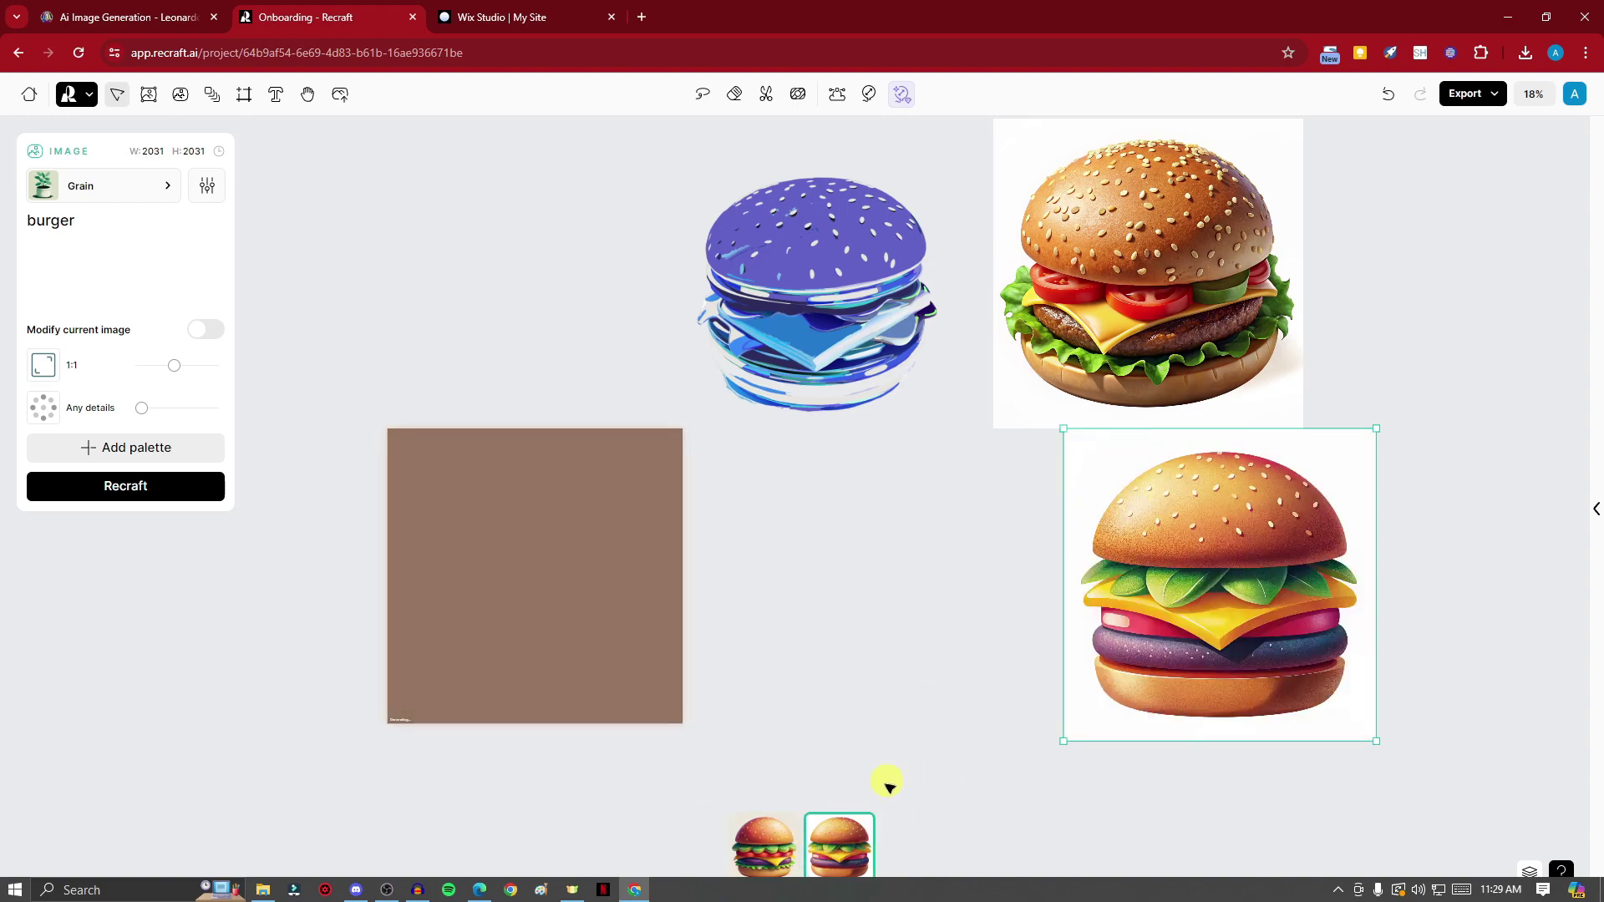
left_click(978, 632)
left_click_drag(1160, 582, 1225, 564)
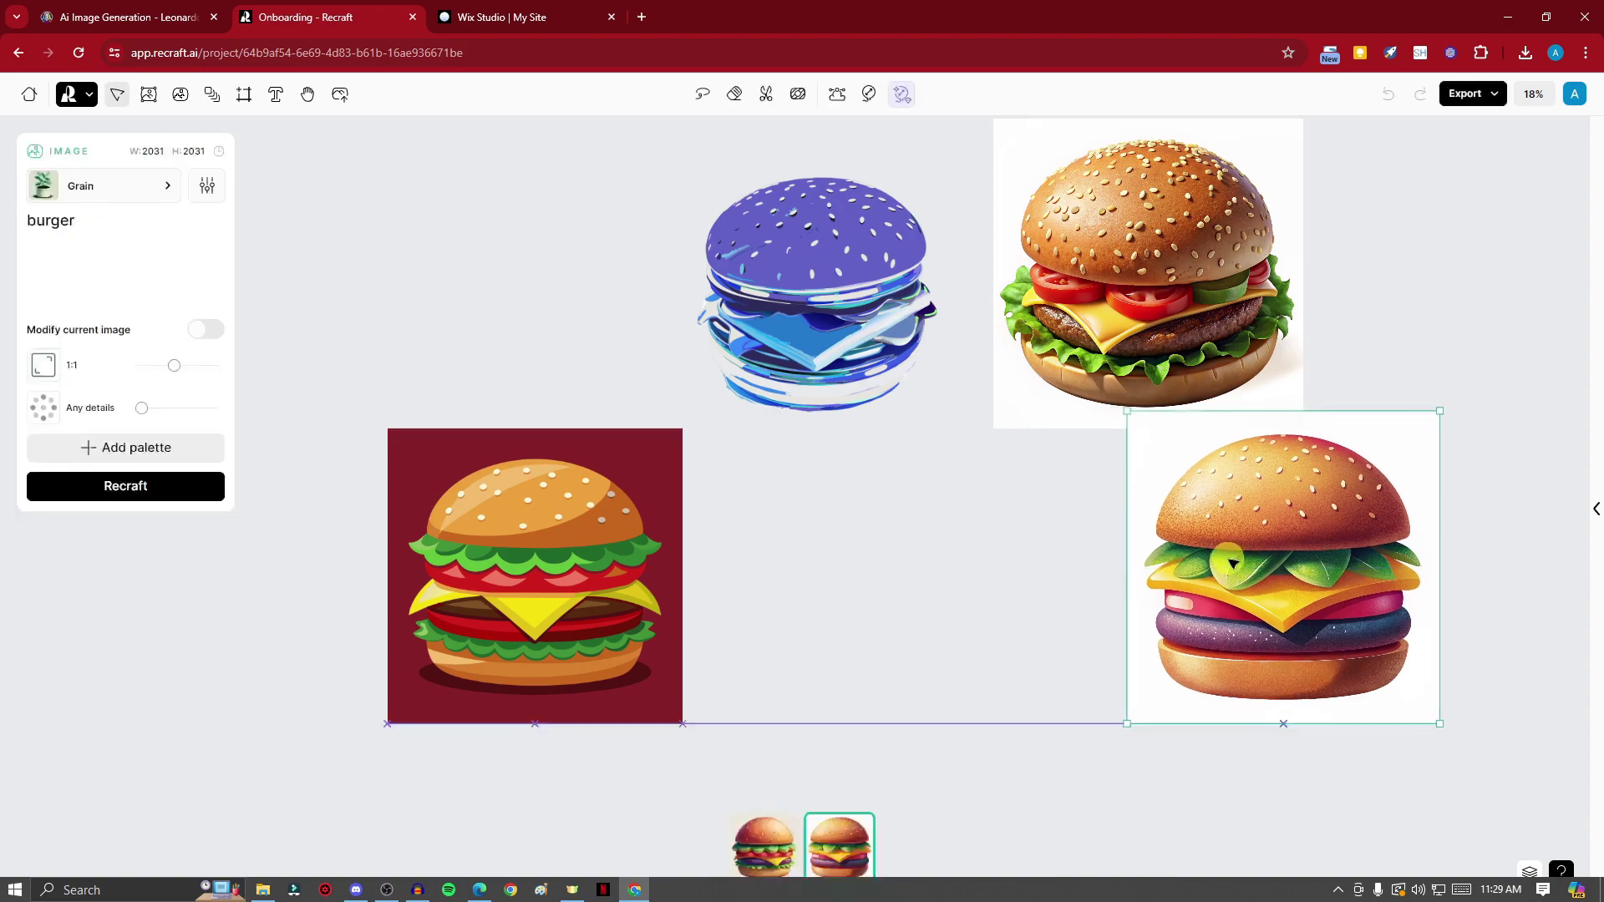
Step: Shrink the new vector burger with the dark red background to 1770 × 1770
left_click(610, 593)
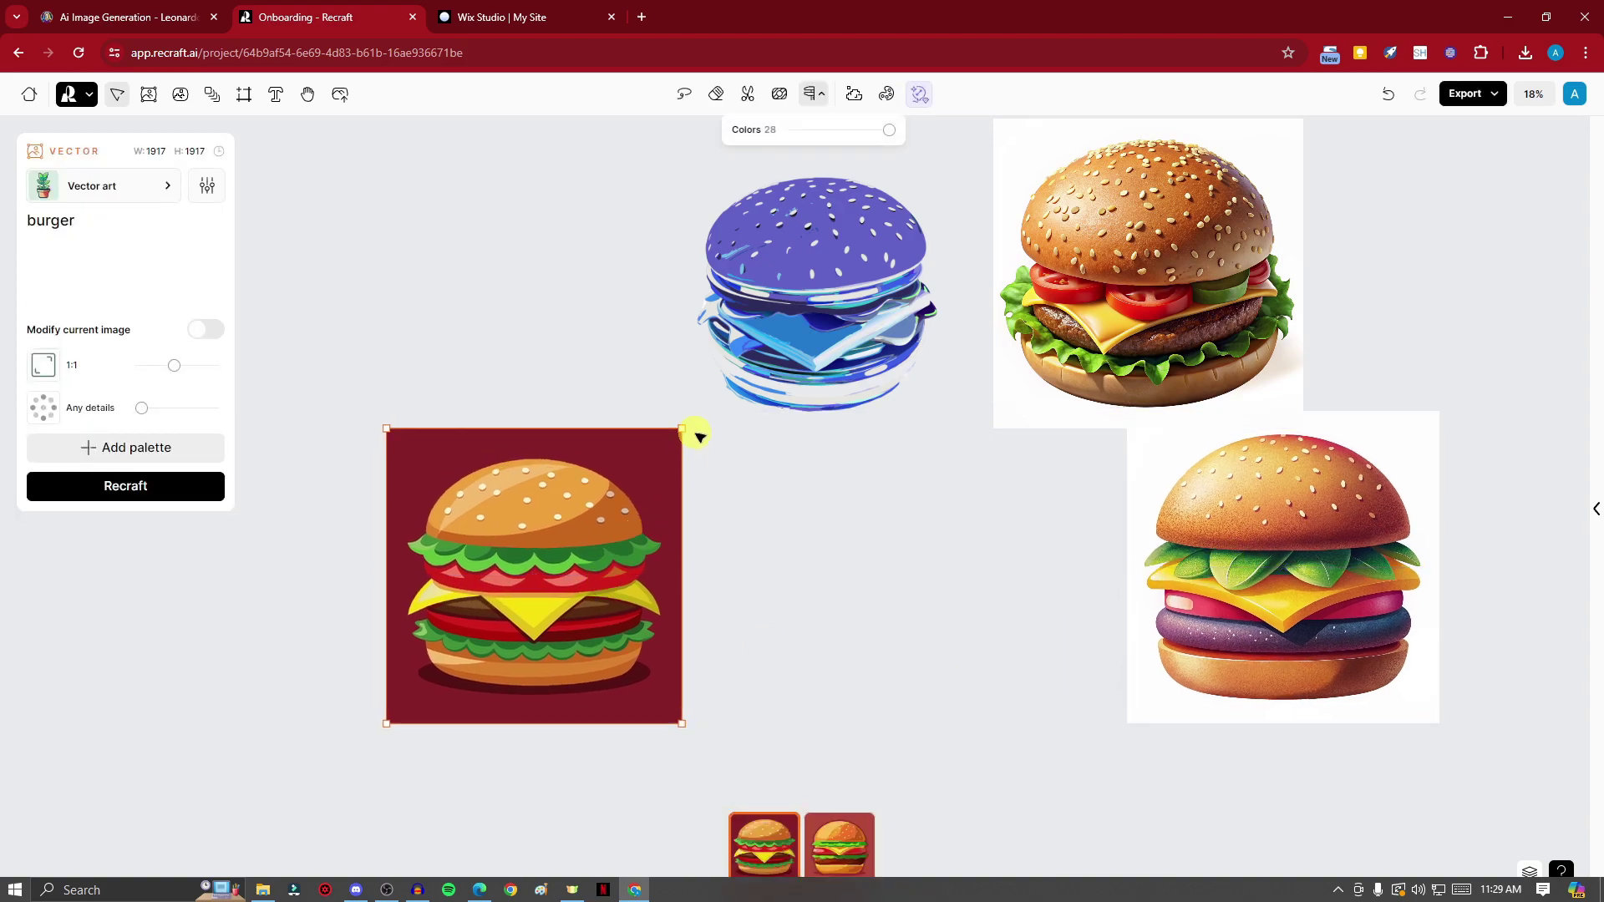
left_click_drag(673, 430, 660, 451)
mouse_move(580, 599)
left_mouse_down()
mouse_move(610, 558)
mouse_move(585, 570)
left_mouse_up()
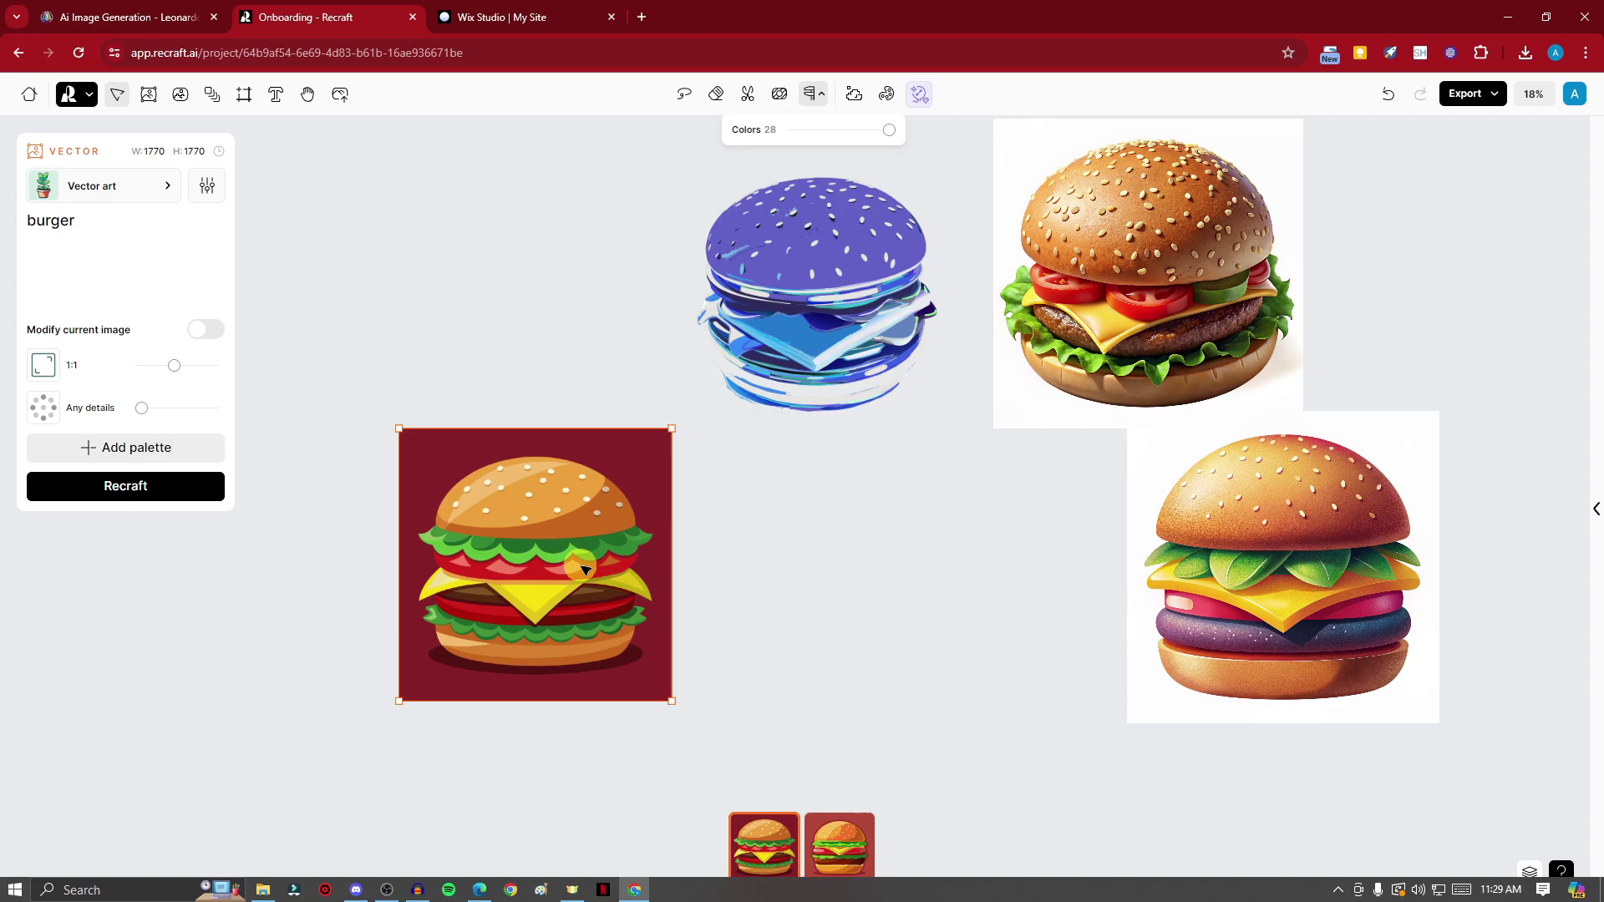
right_click(584, 570)
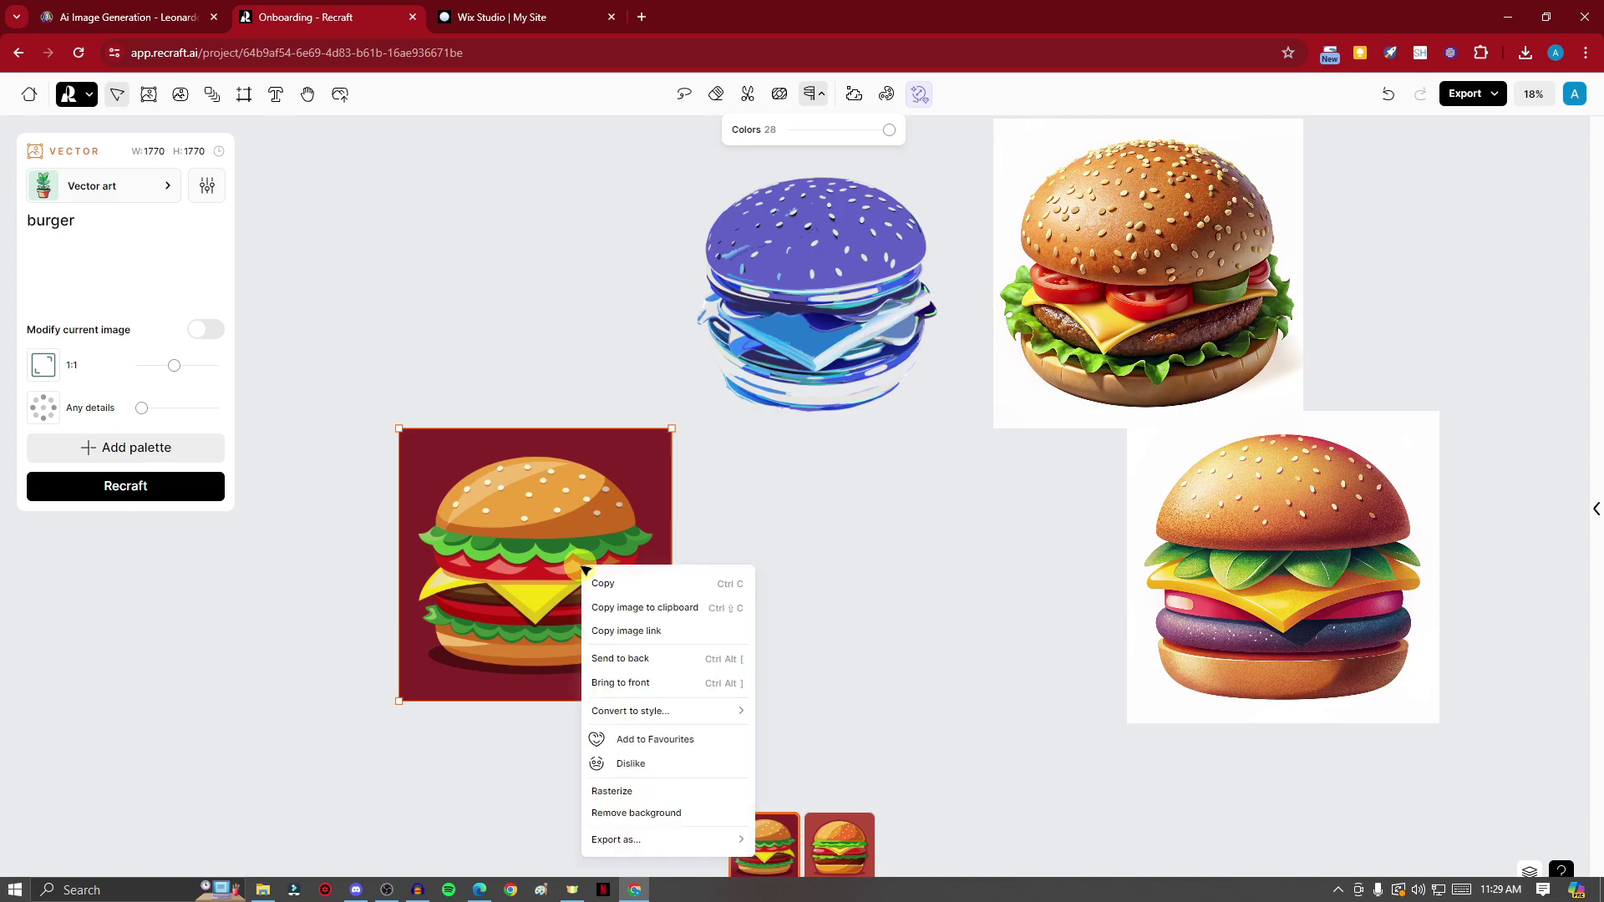
mouse_move(693, 839)
left_click(810, 756)
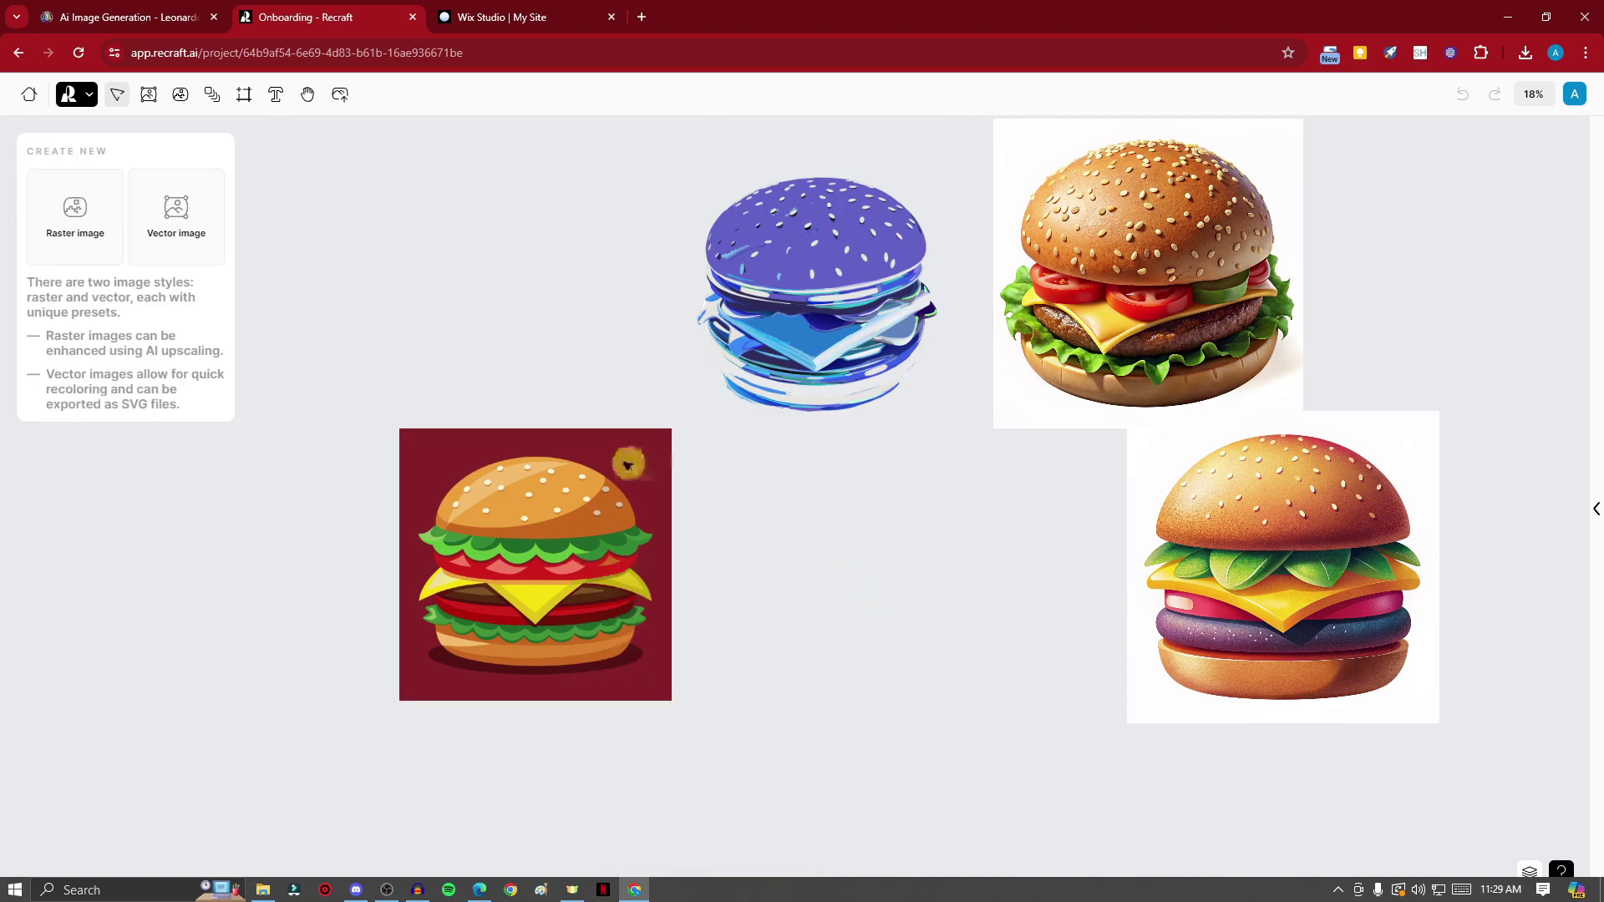
Step: Make the new vector burger's dark red background swatch (862128) fully transparent and export the image as SVG
left_click(608, 462)
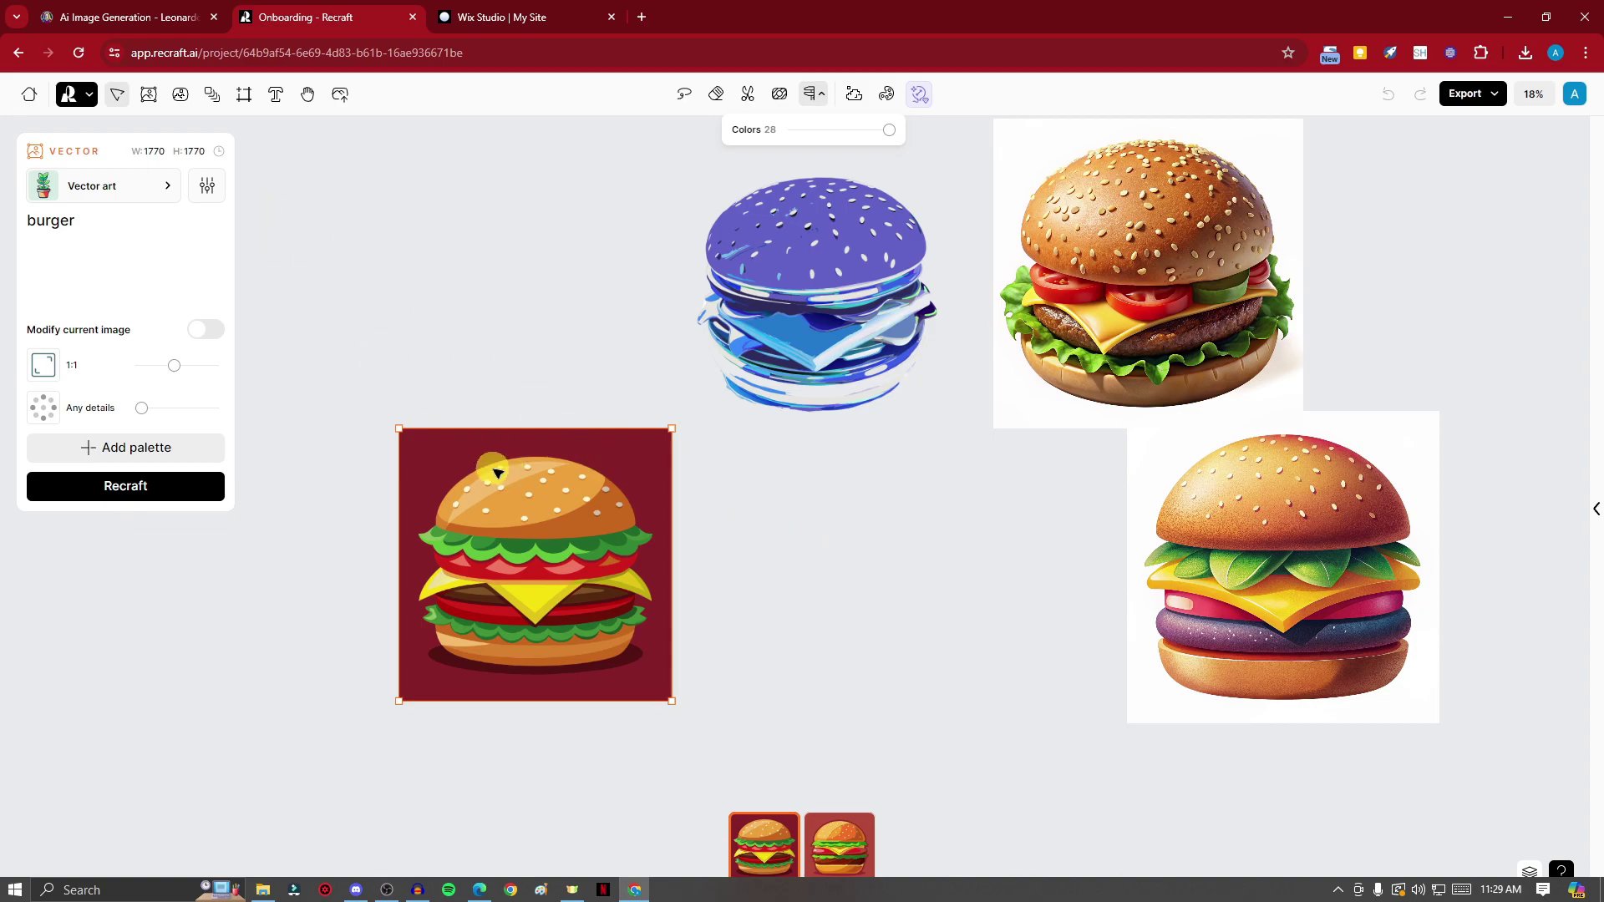
left_click(184, 543)
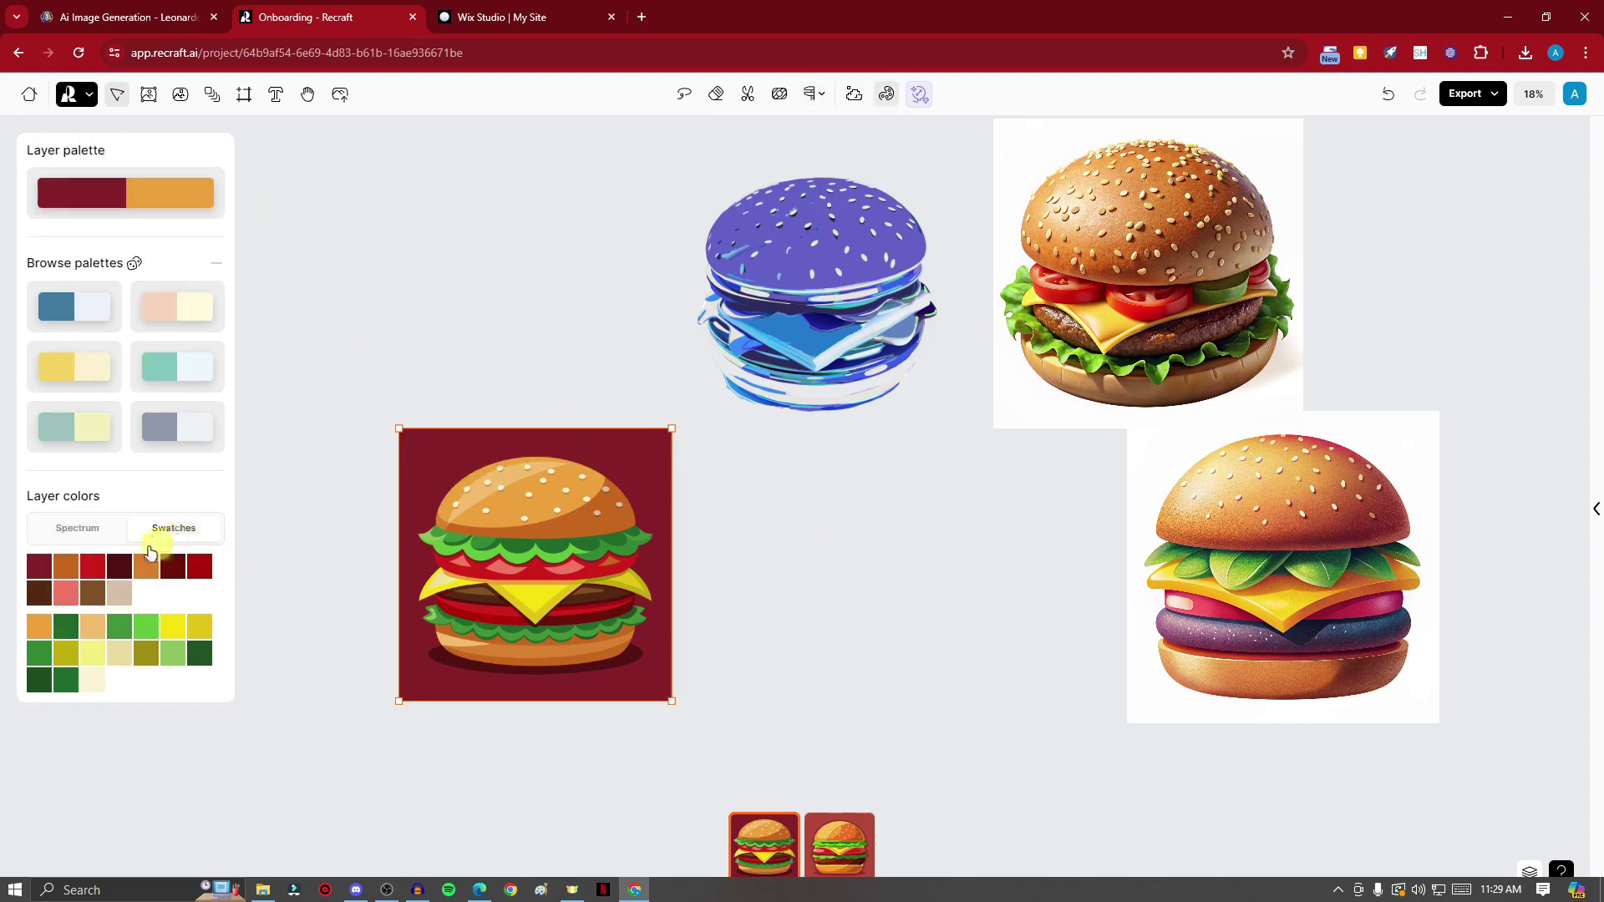
left_click(39, 567)
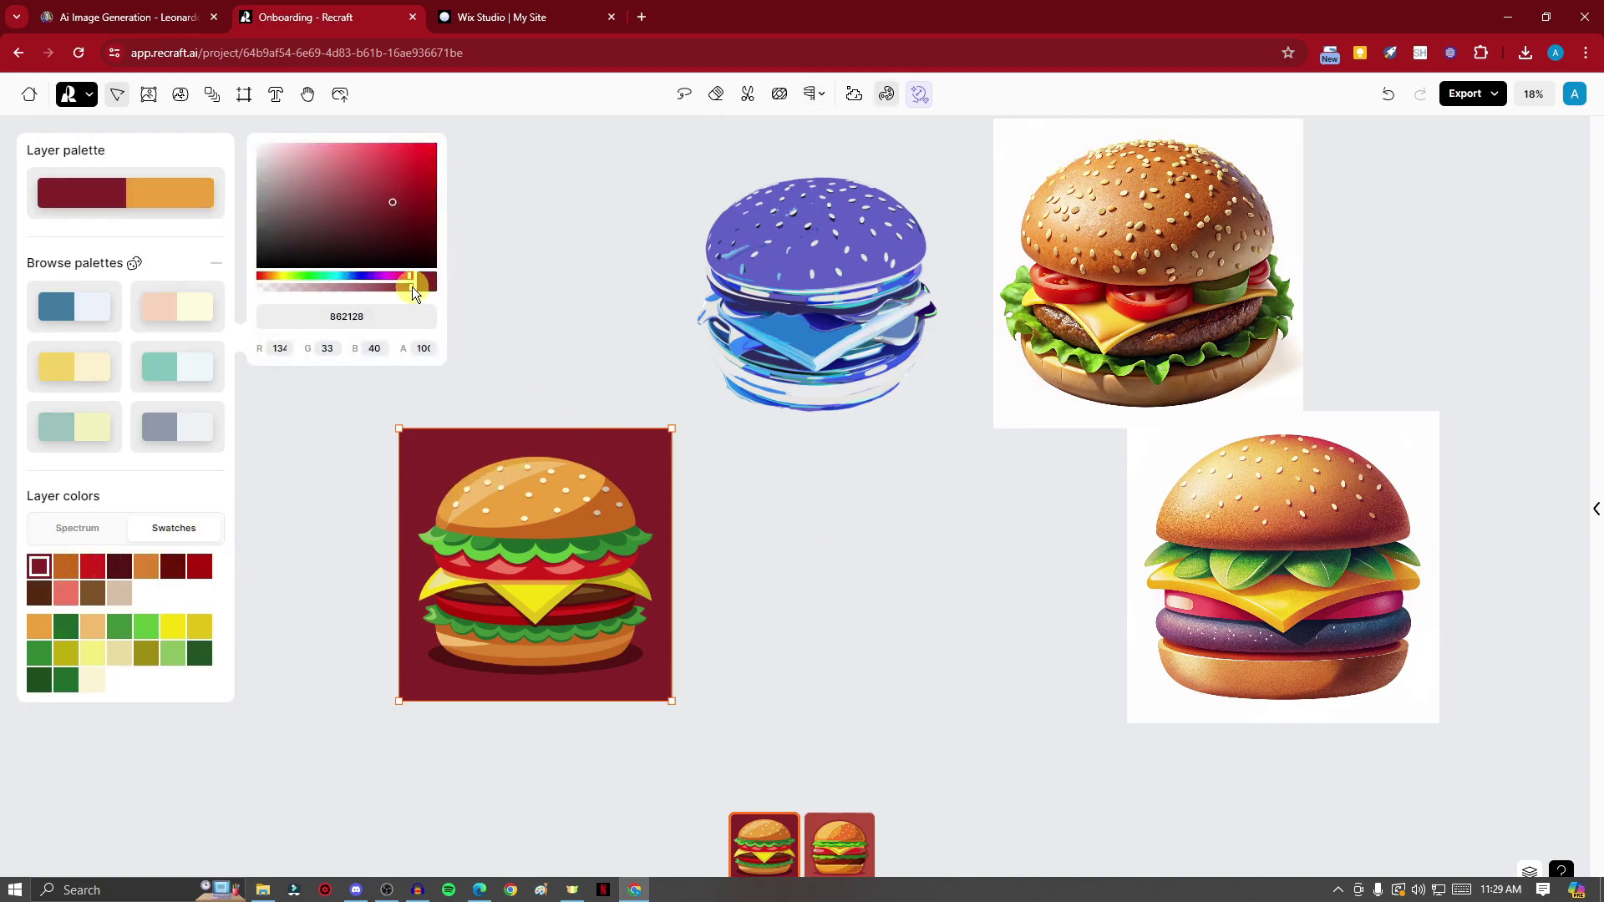
left_click_drag(410, 287, 227, 289)
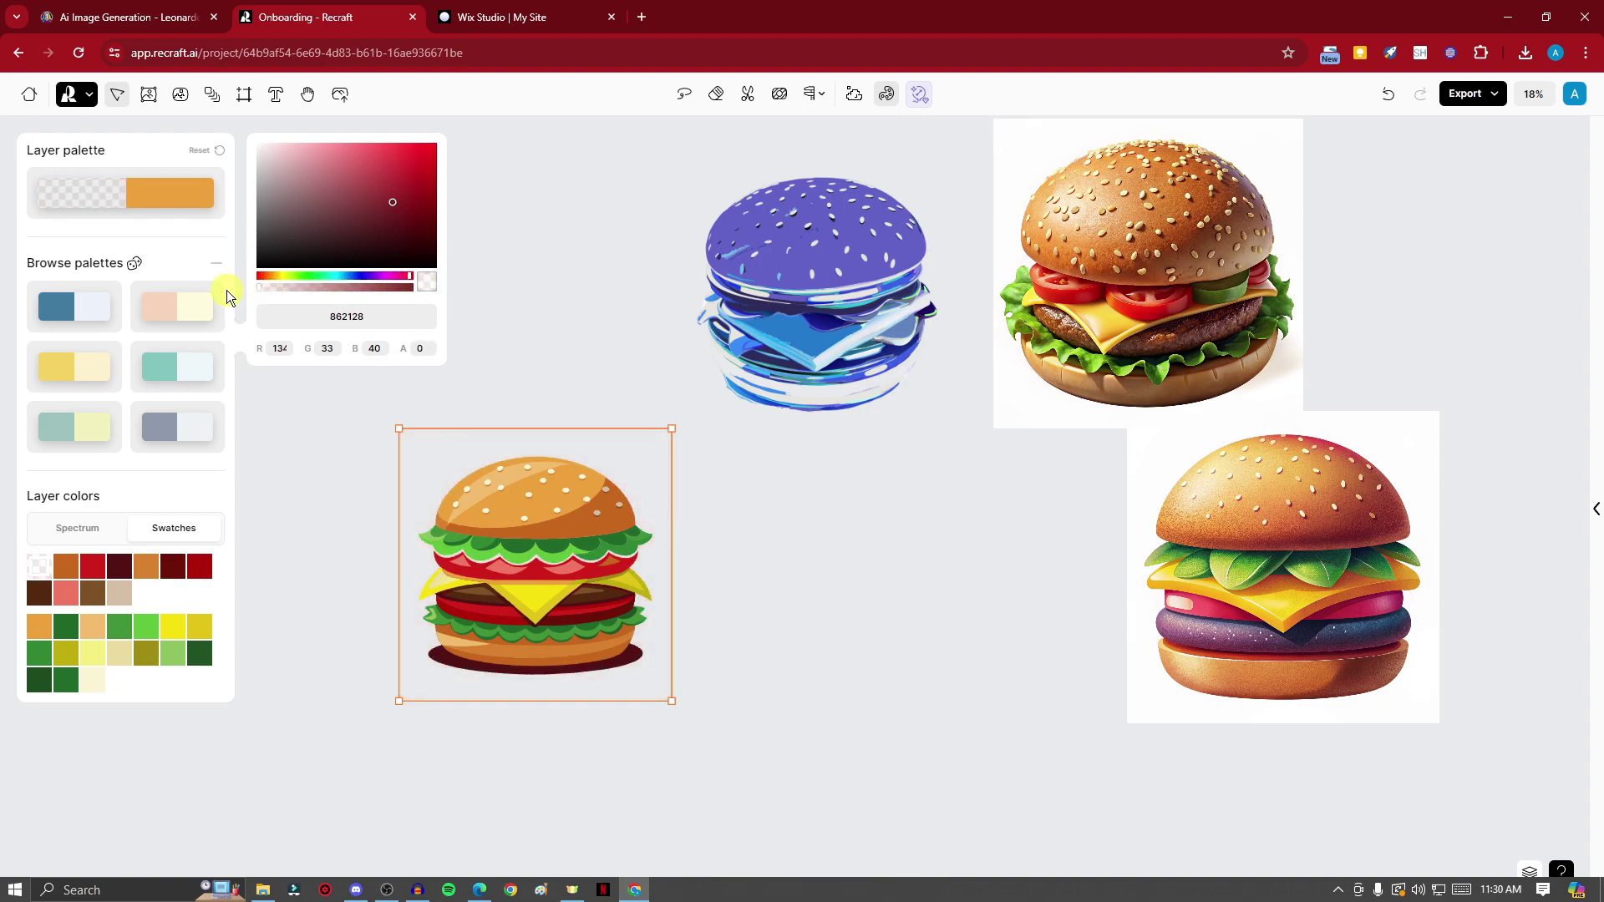
key("Escape")
right_click(498, 523)
mouse_move(575, 793)
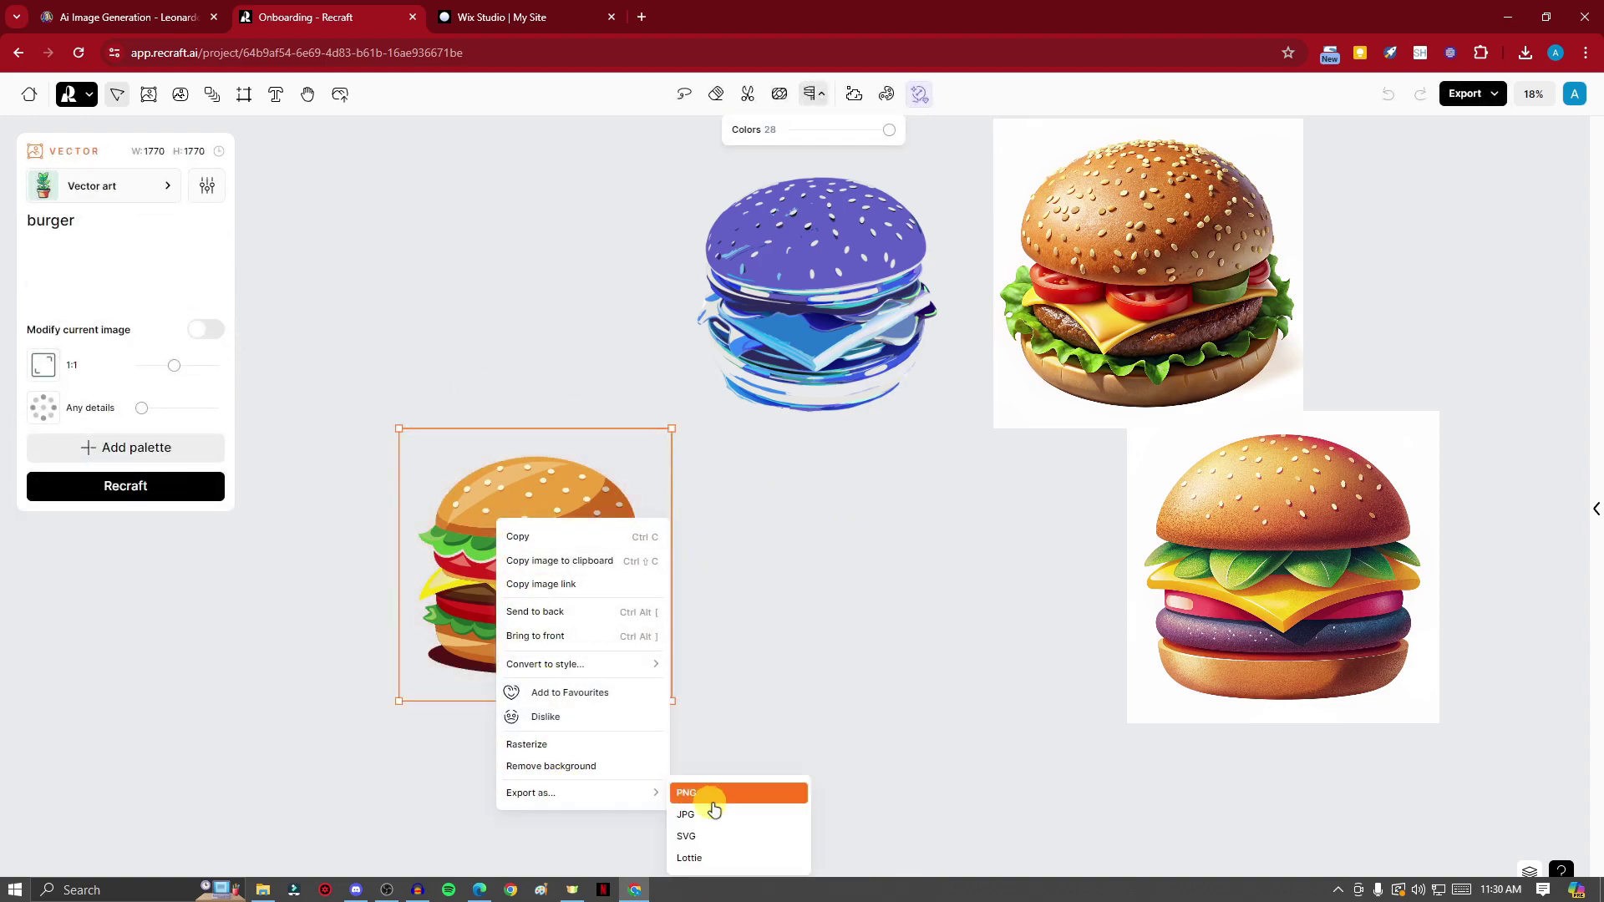
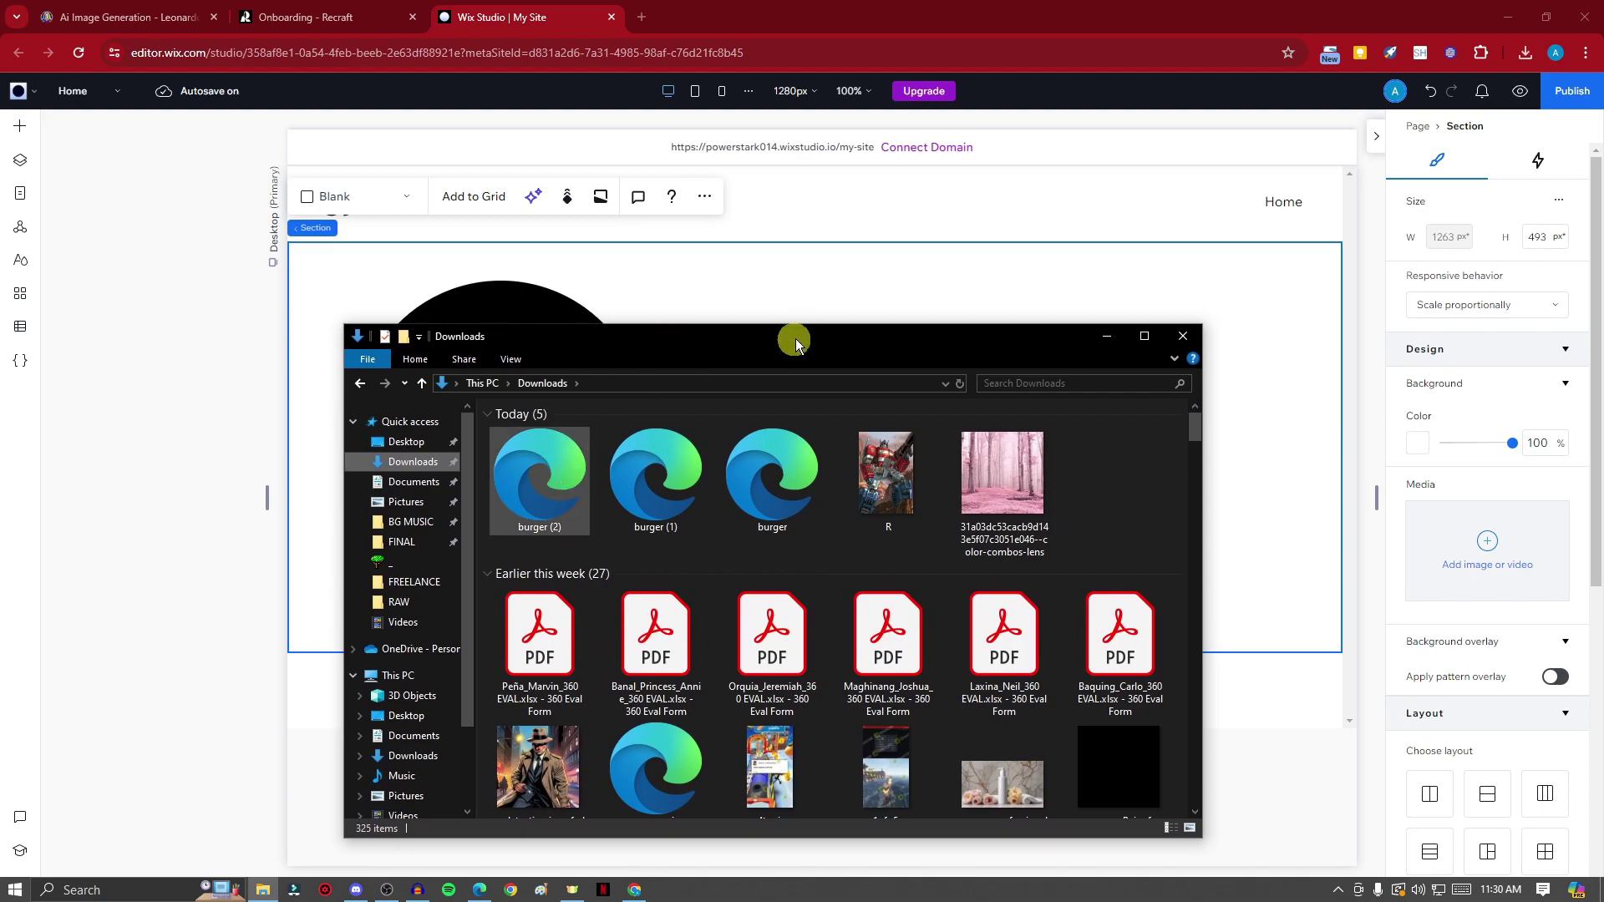
Step: Open burger (2).svg from Downloads in the browser and examine it at different zoom levels
left_click_drag(545, 699, 891, 404)
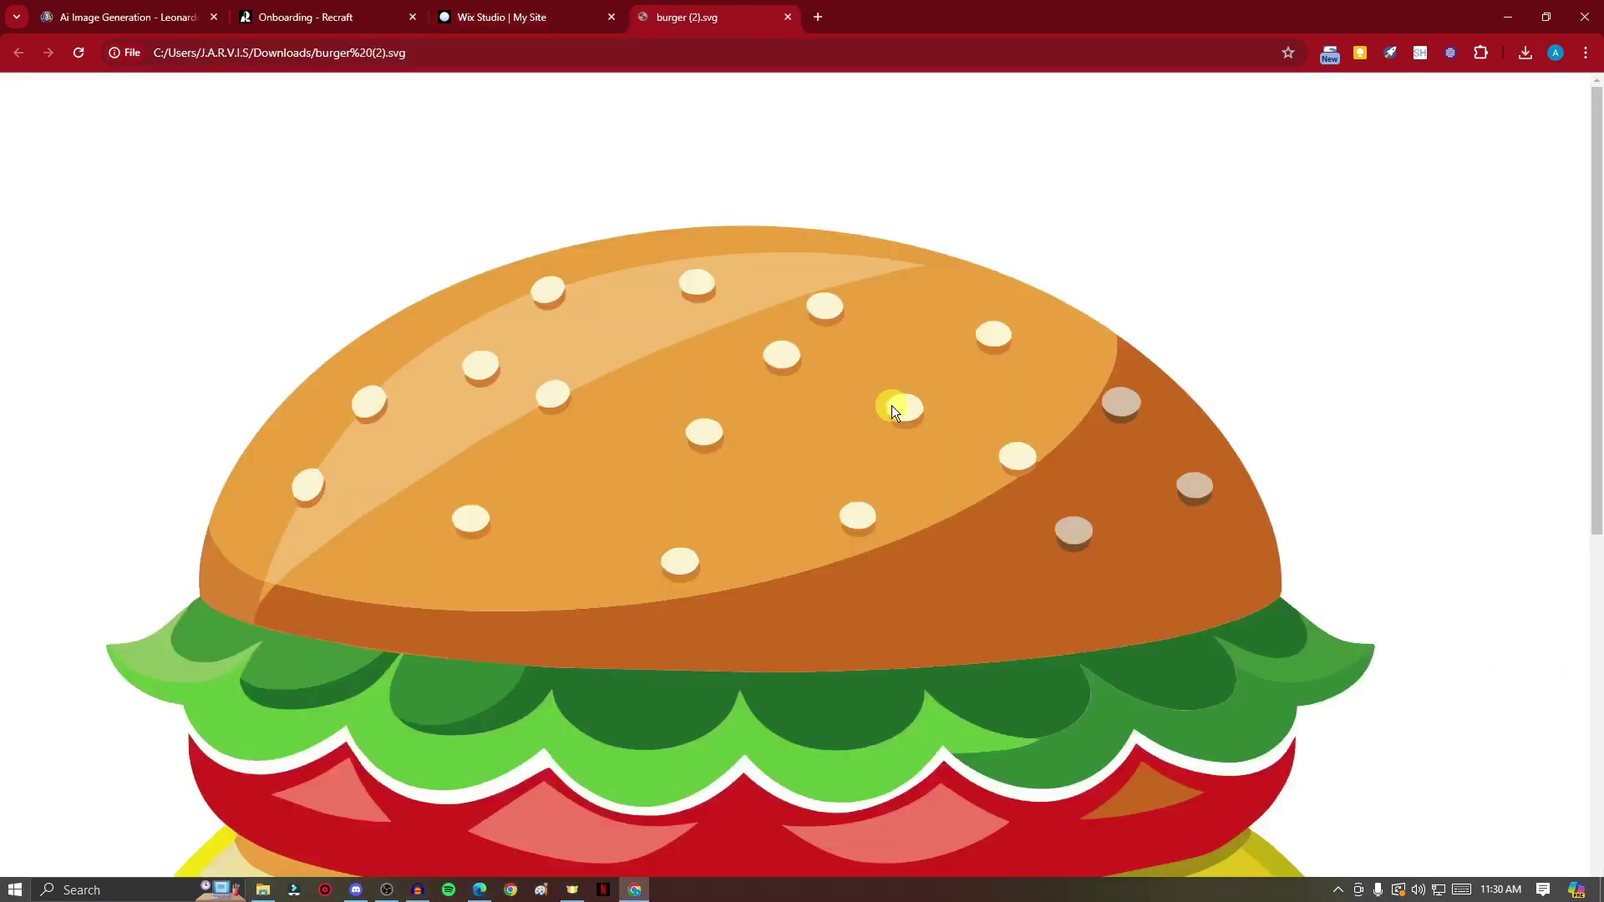
scroll(926, 424, "down", 7)
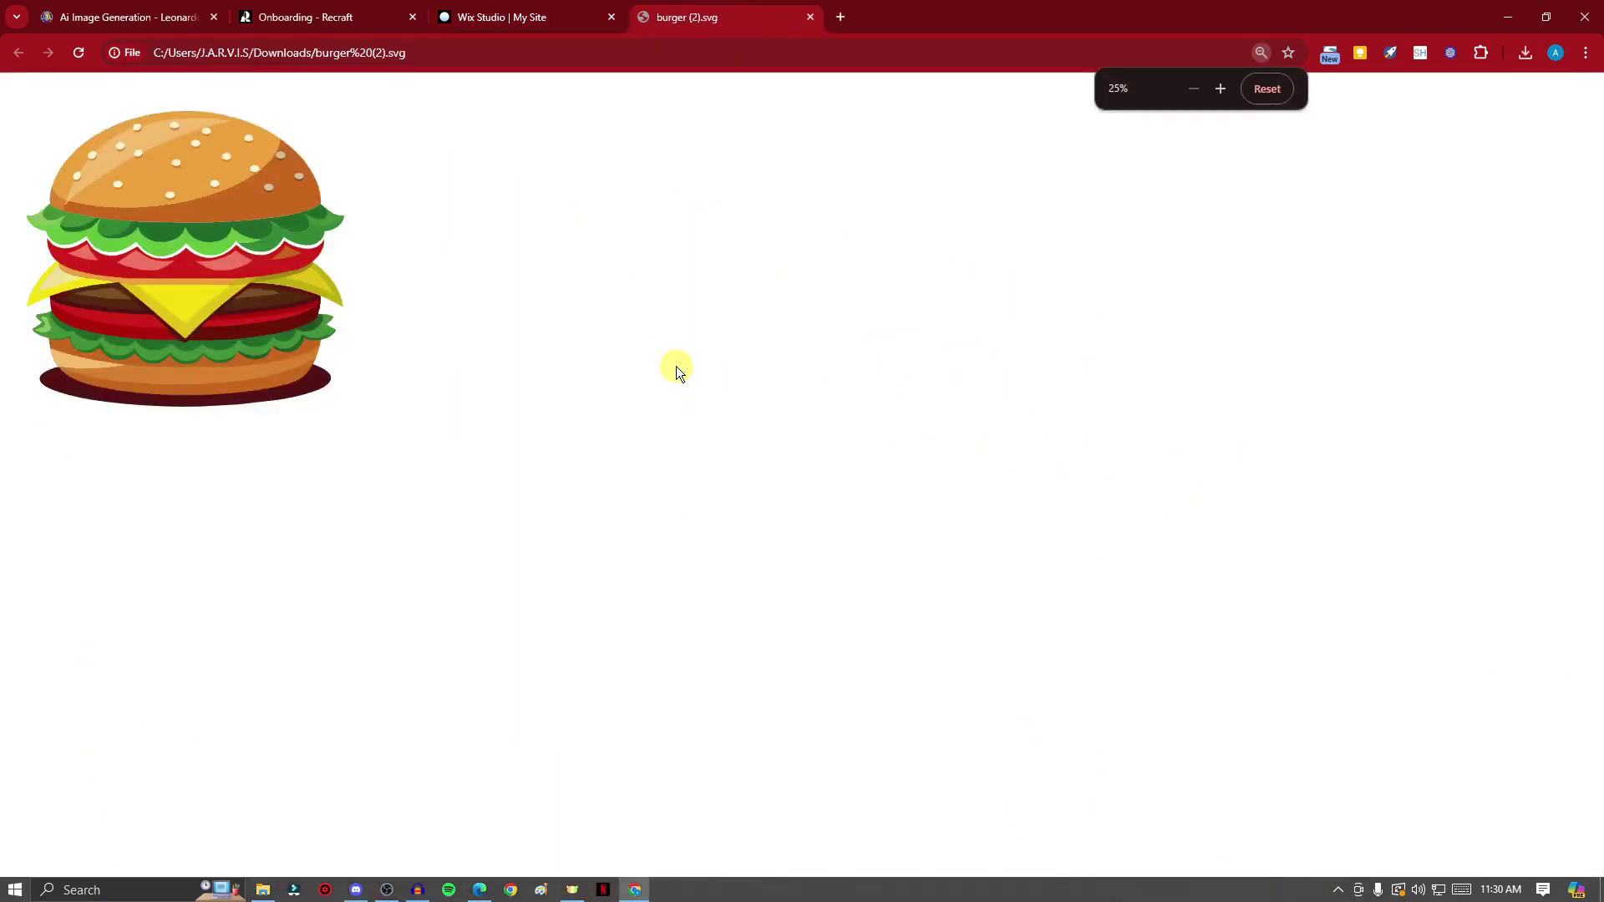
scroll(303, 297, "up", 2)
scroll(312, 294, "down", 2)
scroll(312, 293, "up", 1)
scroll(353, 327, "up", 1)
scroll(353, 323, "down", 1)
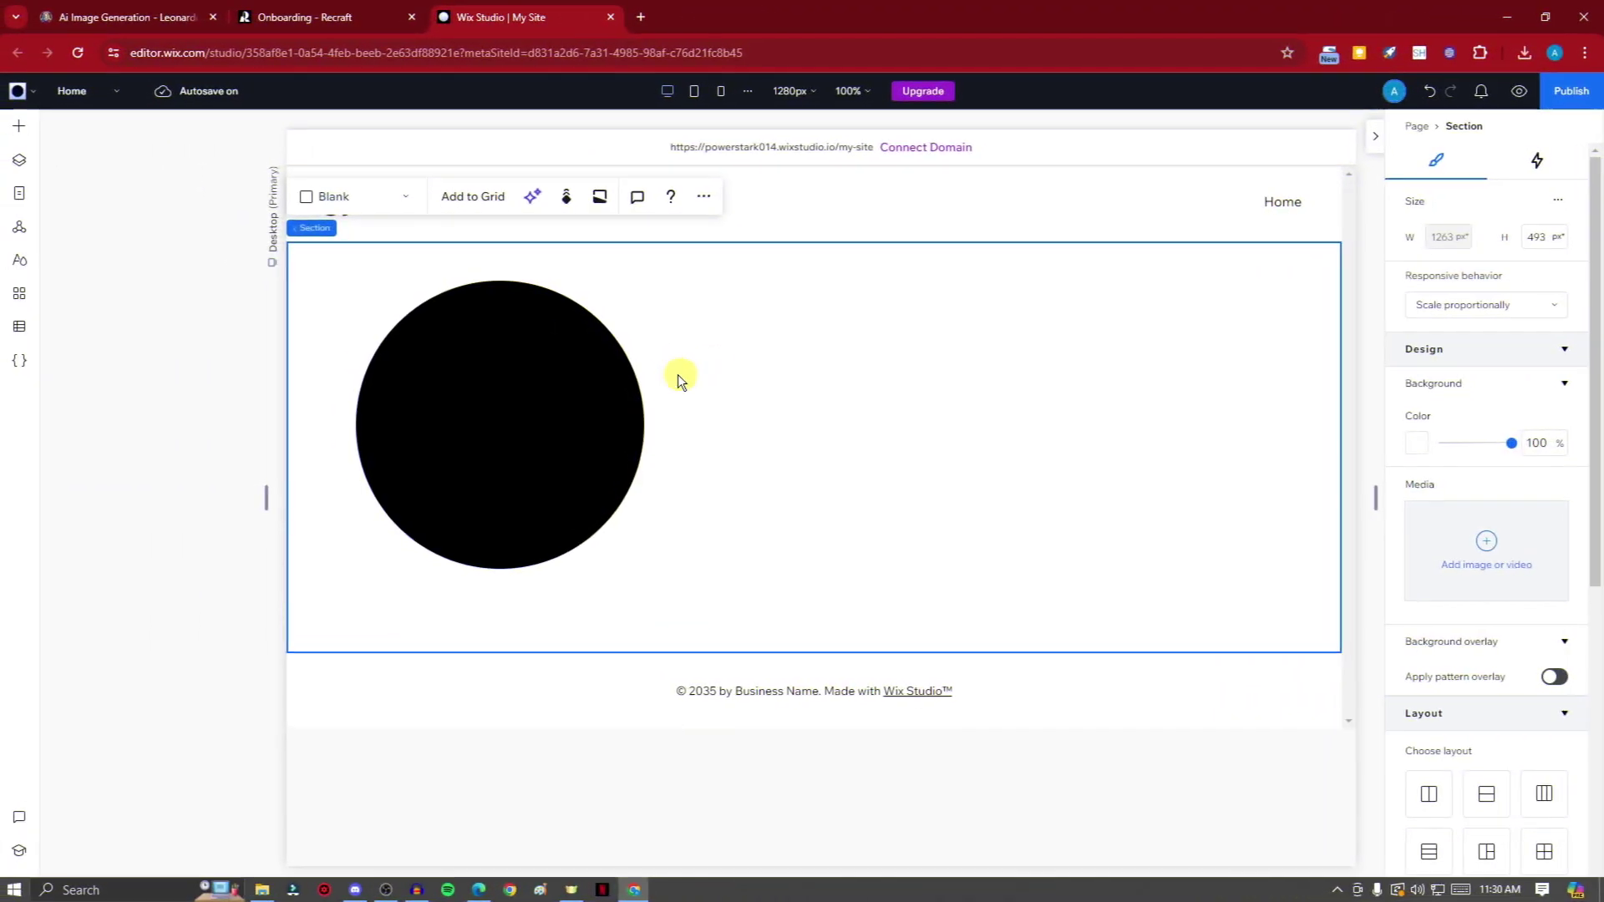
Step: In Wix Studio, replace the black circle shape with burger (2).svg uploaded from the Downloads folder
left_click(457, 430)
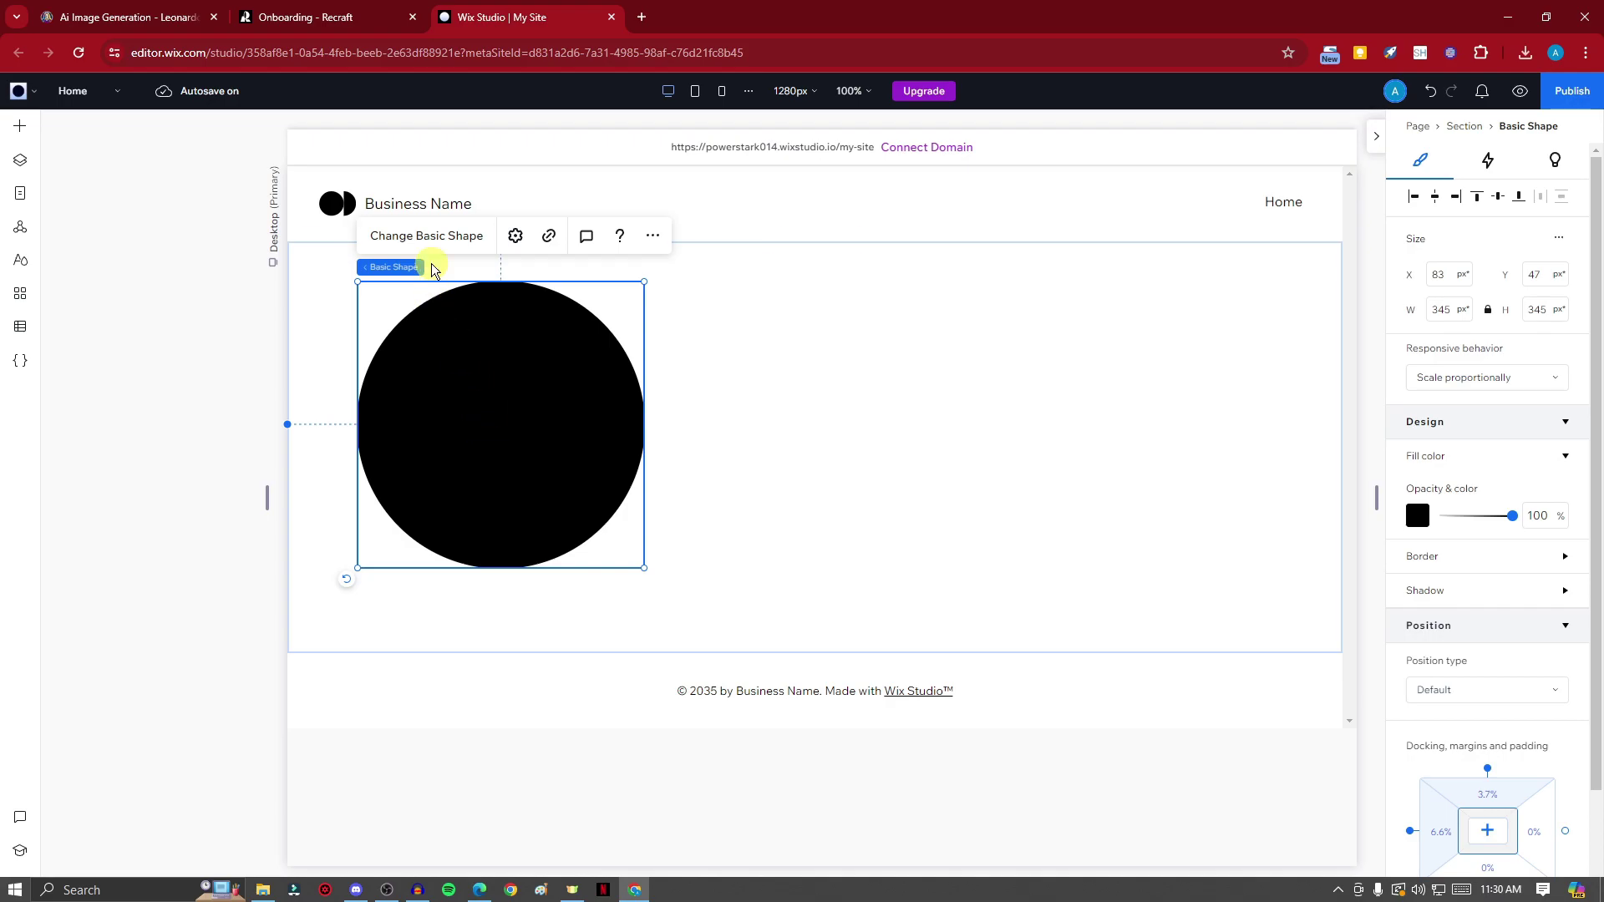
left_click(427, 236)
left_click(178, 206)
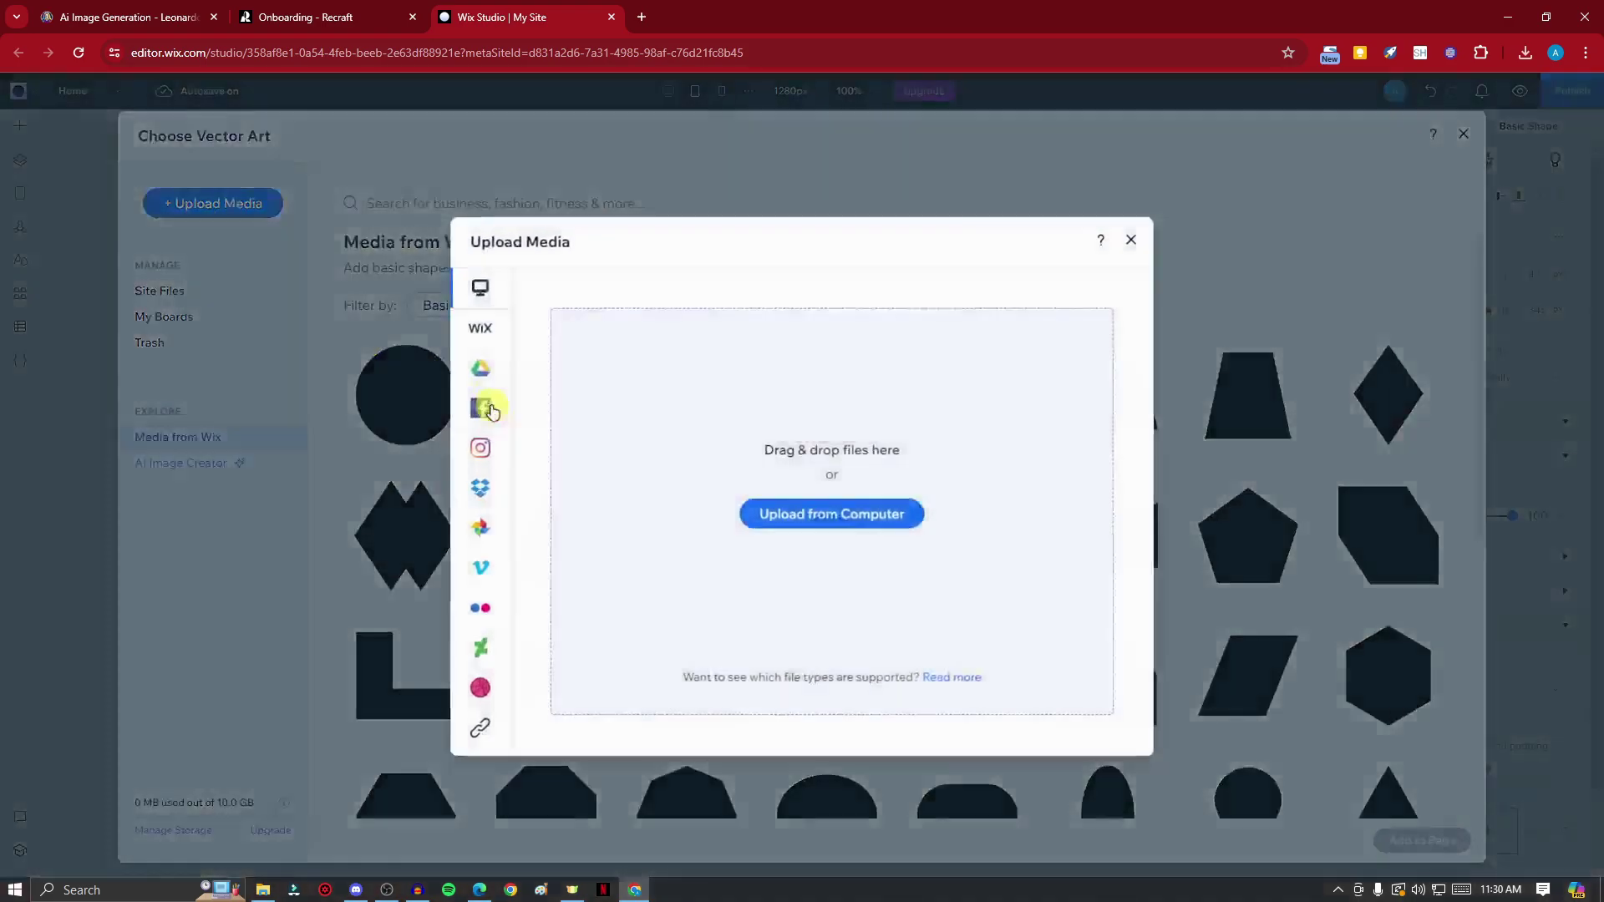
left_click(767, 525)
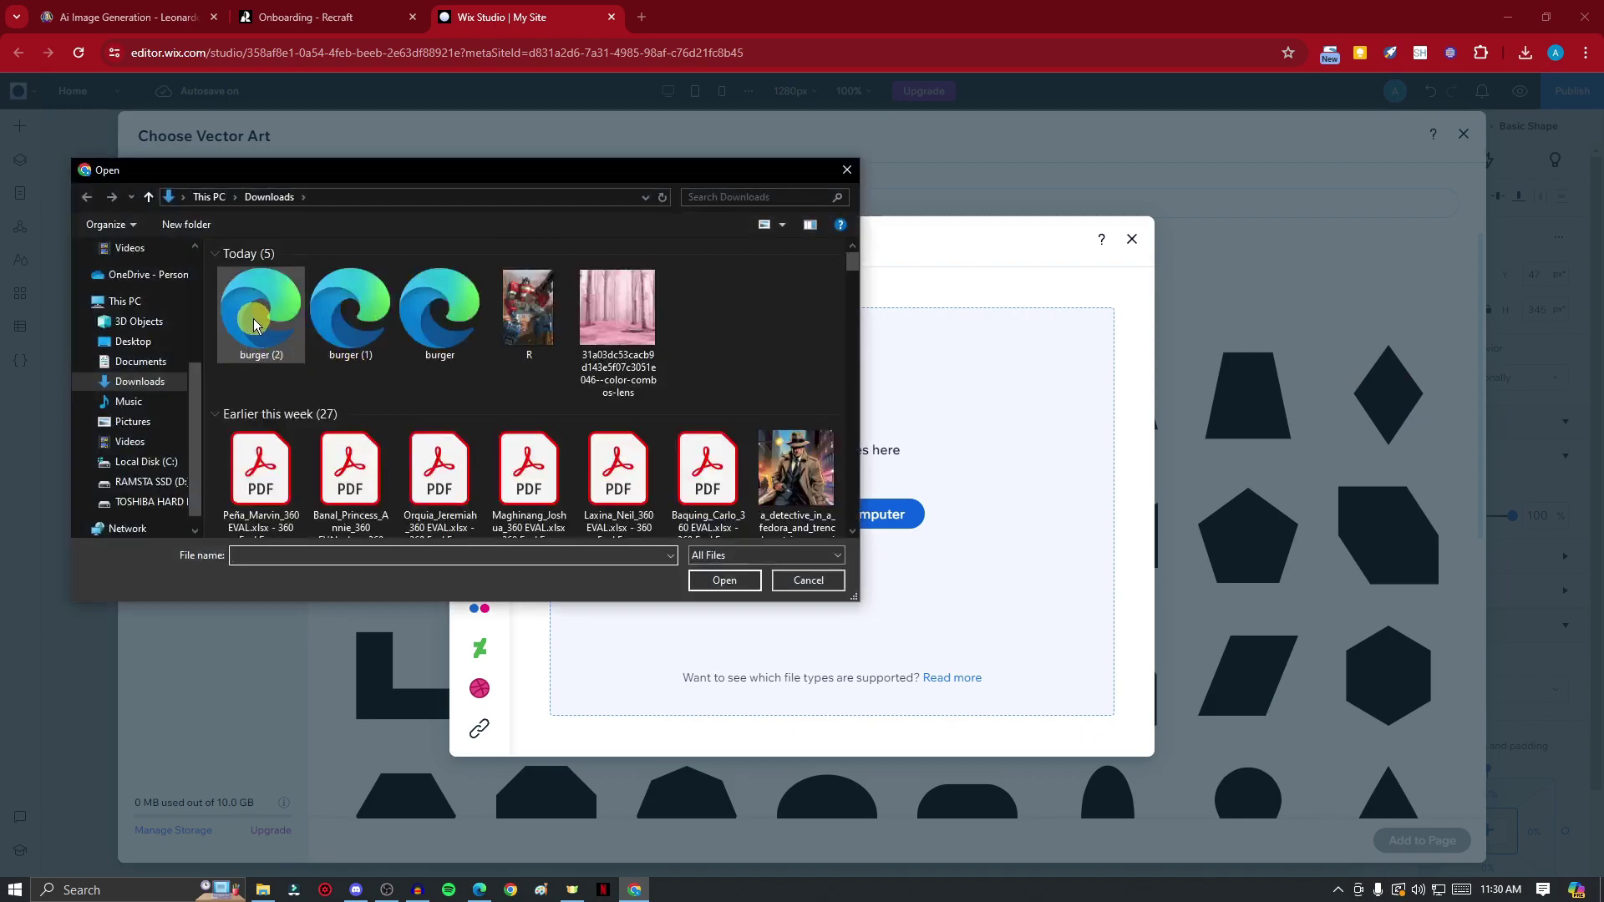
double_click(254, 326)
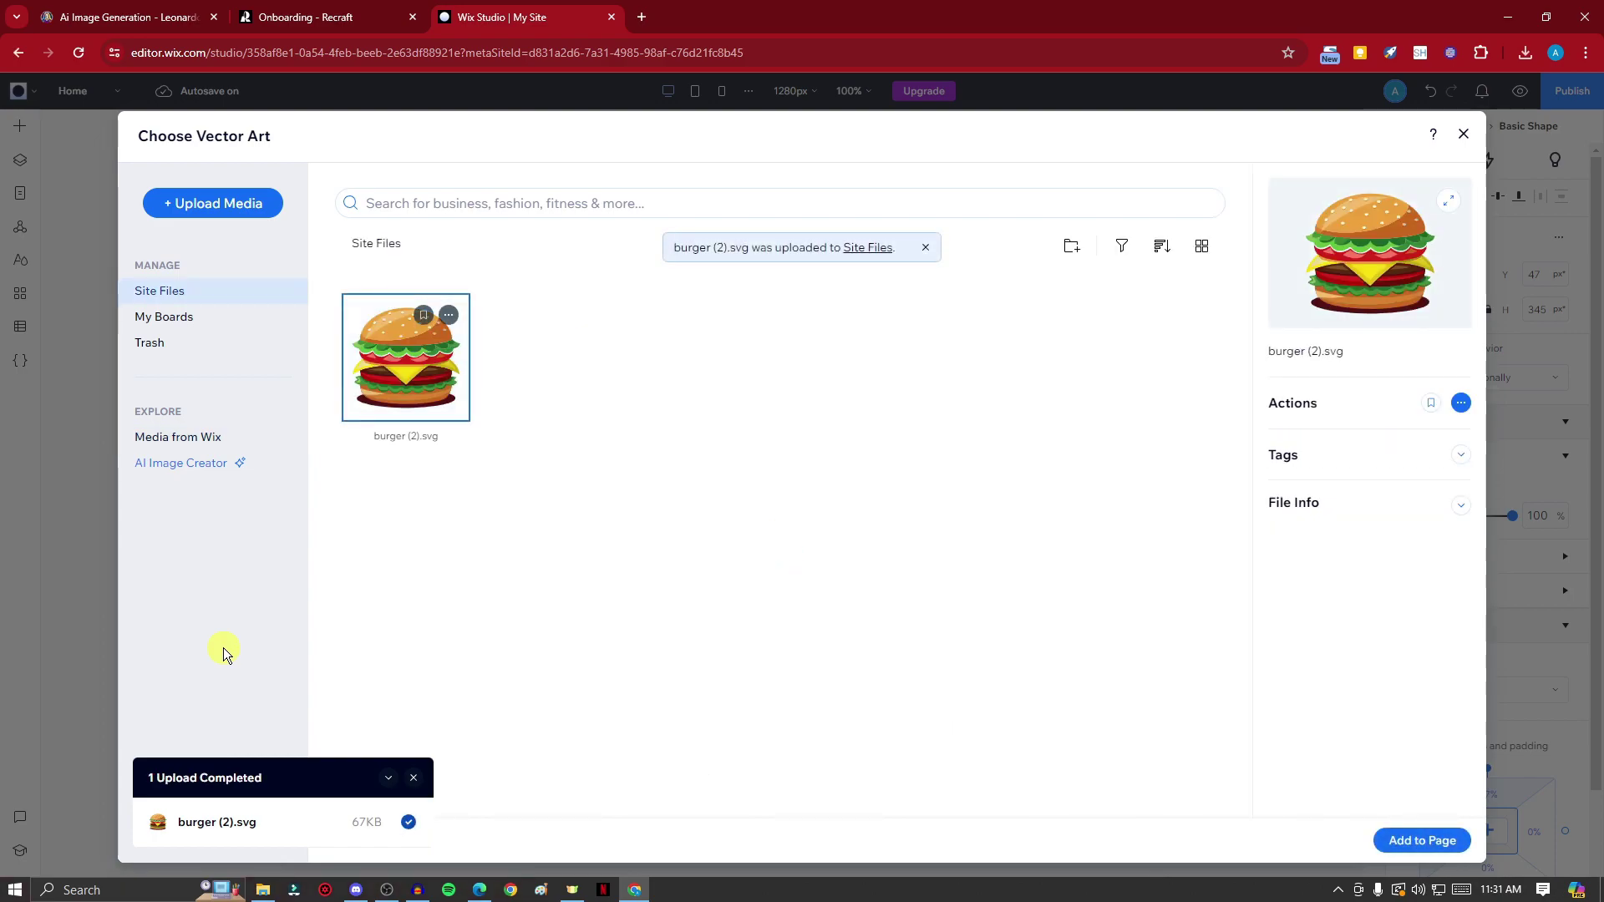
left_click(1425, 842)
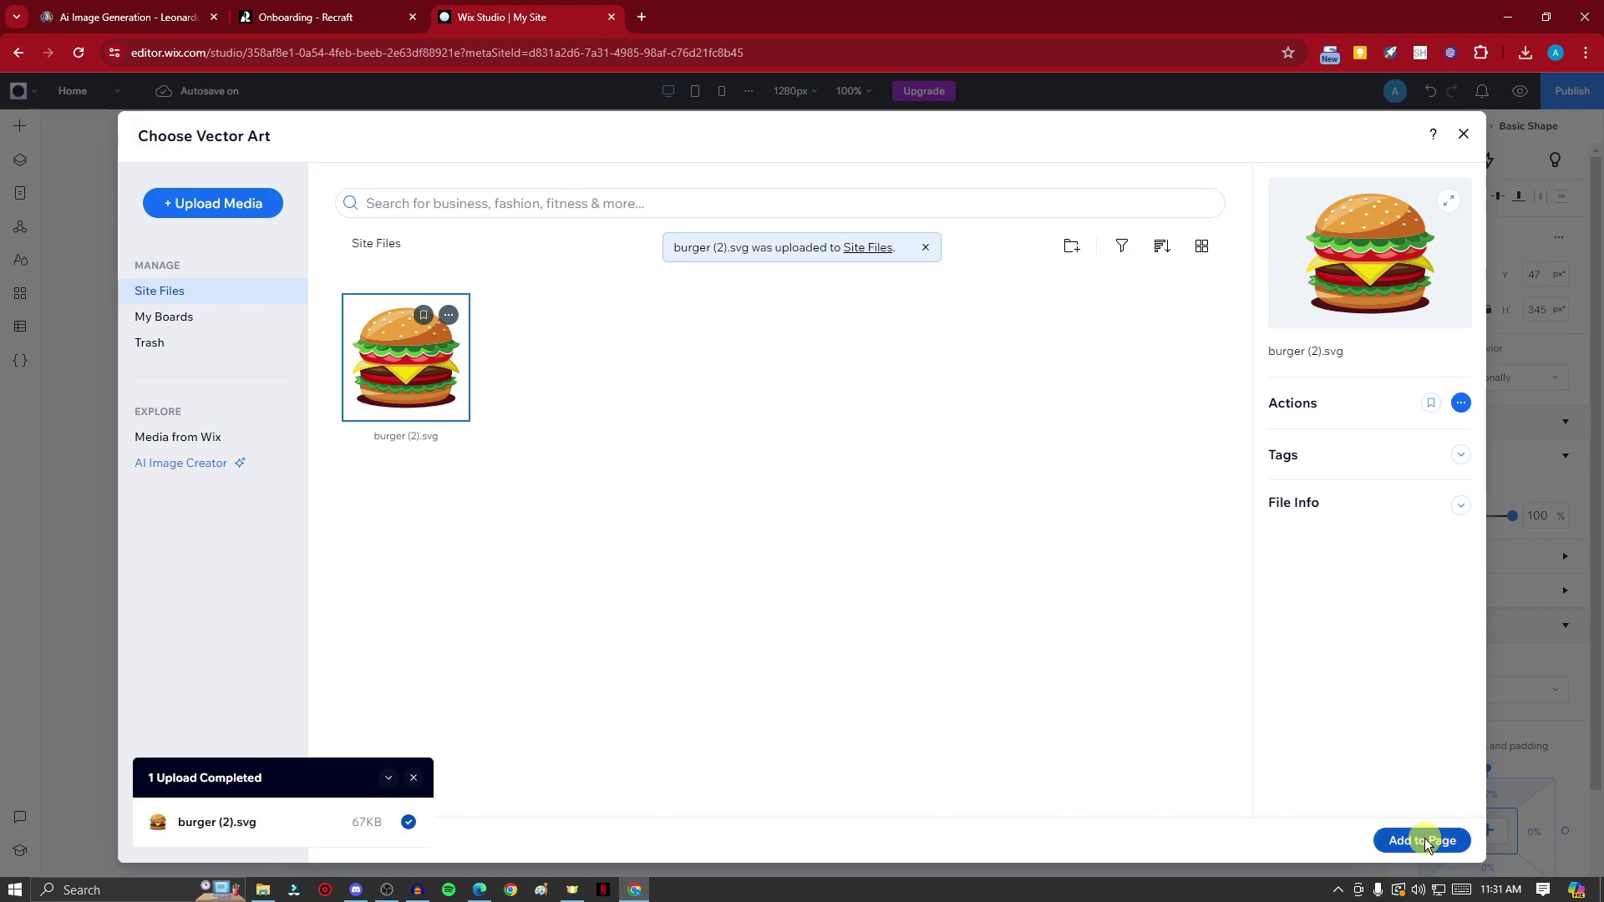
Step: Enlarge the burger vector art on the page to 575 × 575 px and reposition it near the section's horizontal center
left_click_drag(654, 575, 866, 791)
left_click_drag(694, 598, 1246, 422)
left_click_drag(1072, 484, 814, 370)
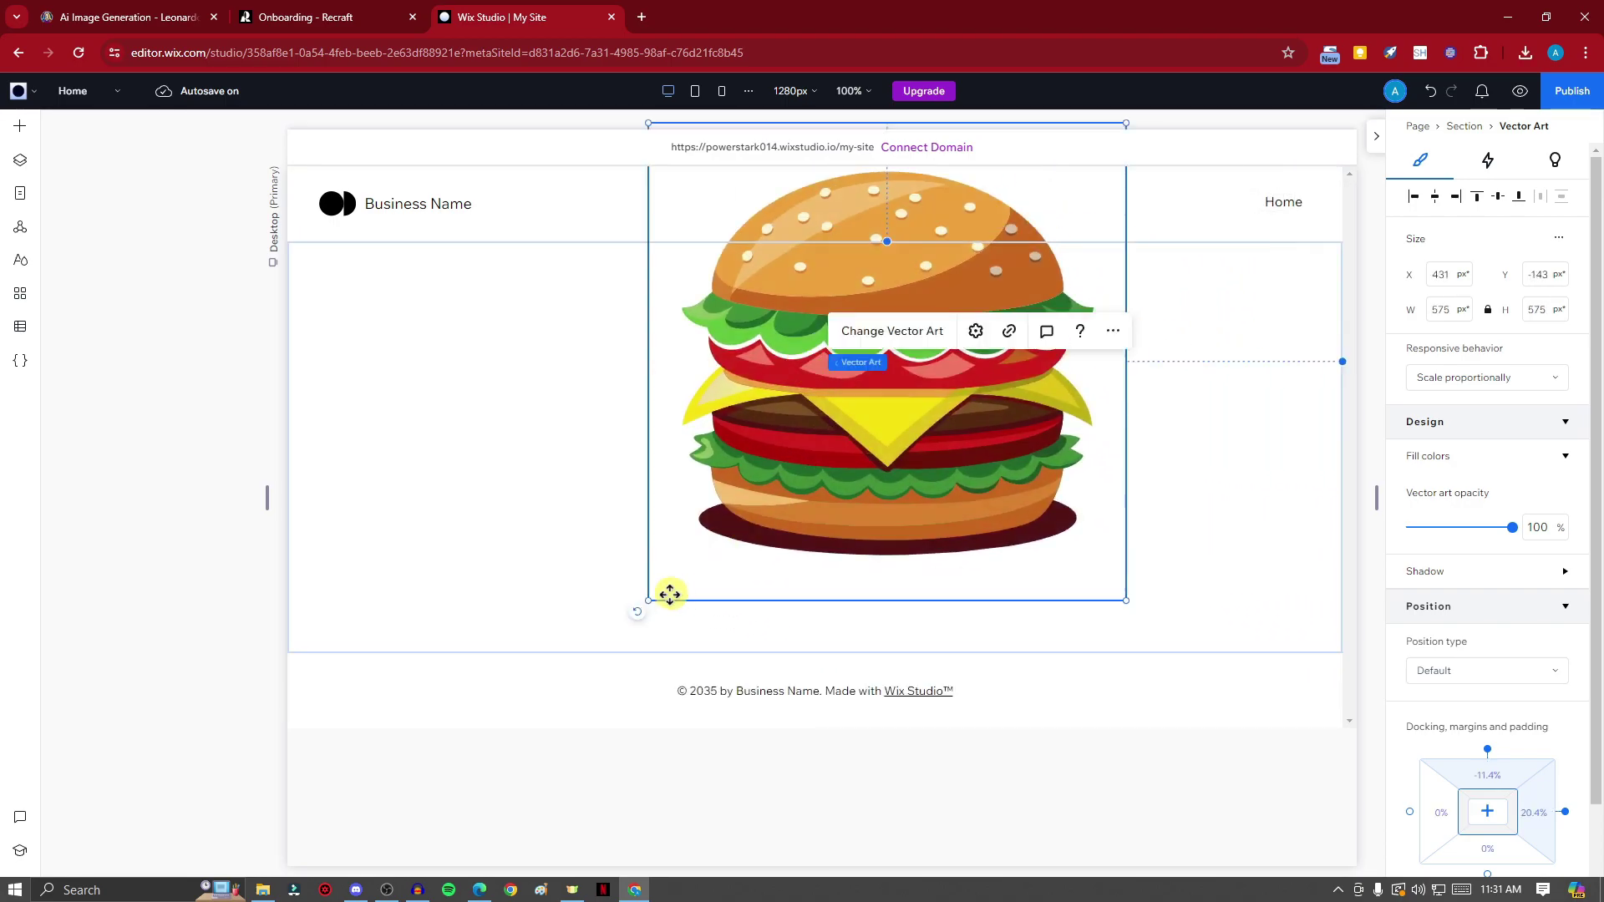
Step: Shrink the burger vector art proportionally and move it toward the left side of the page section
left_click(653, 602)
left_click(687, 583)
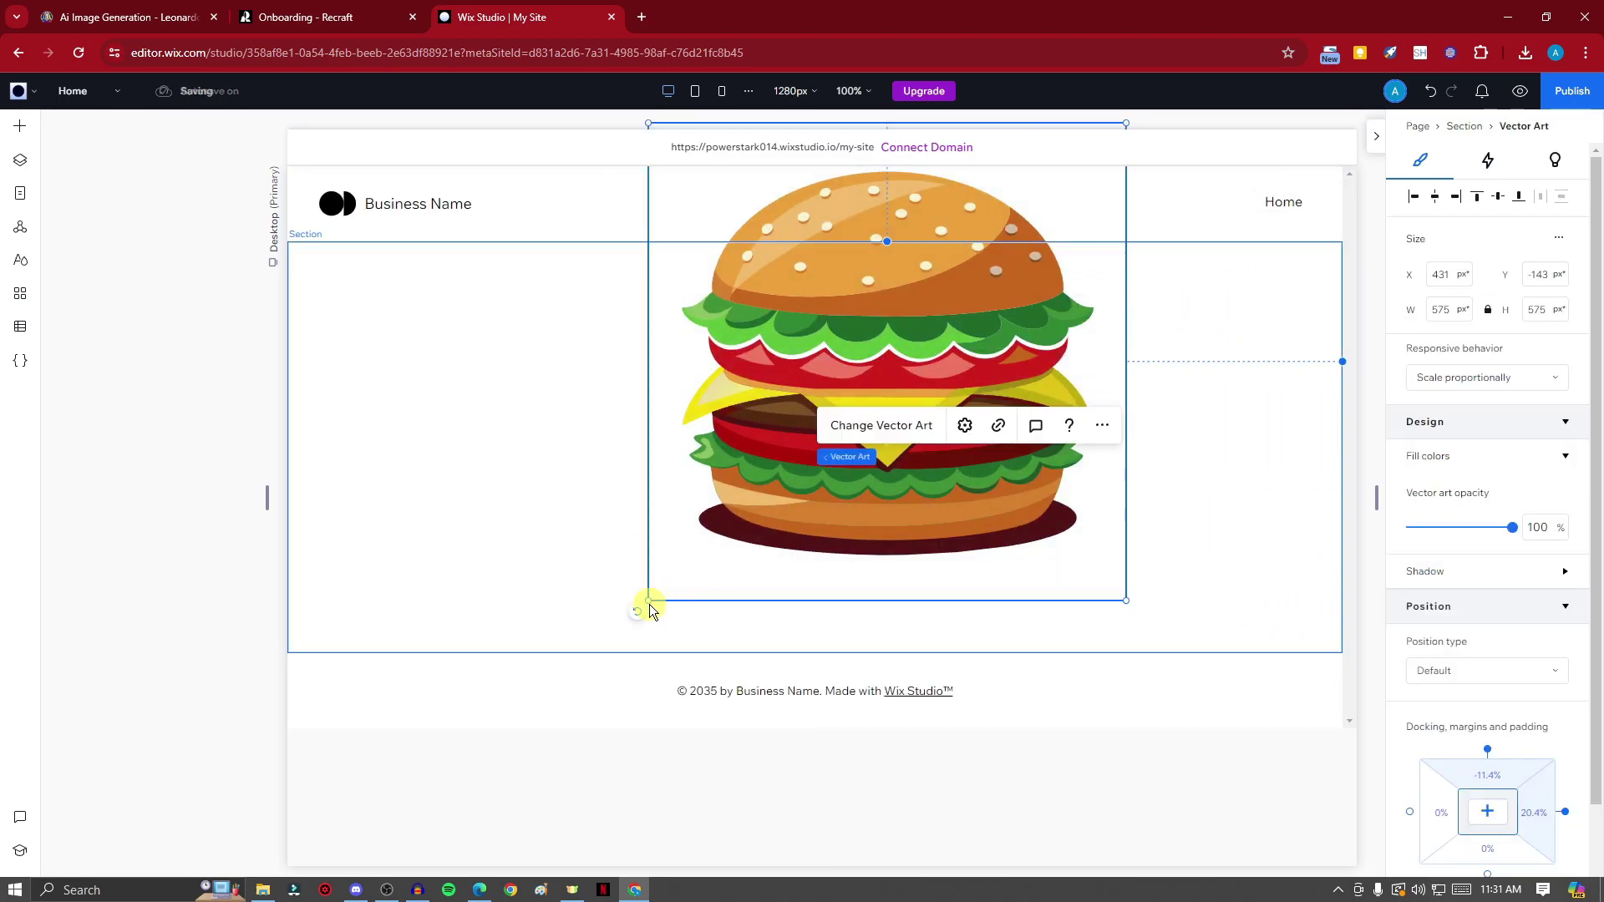
left_click_drag(648, 601, 774, 518)
left_click_drag(798, 421, 381, 491)
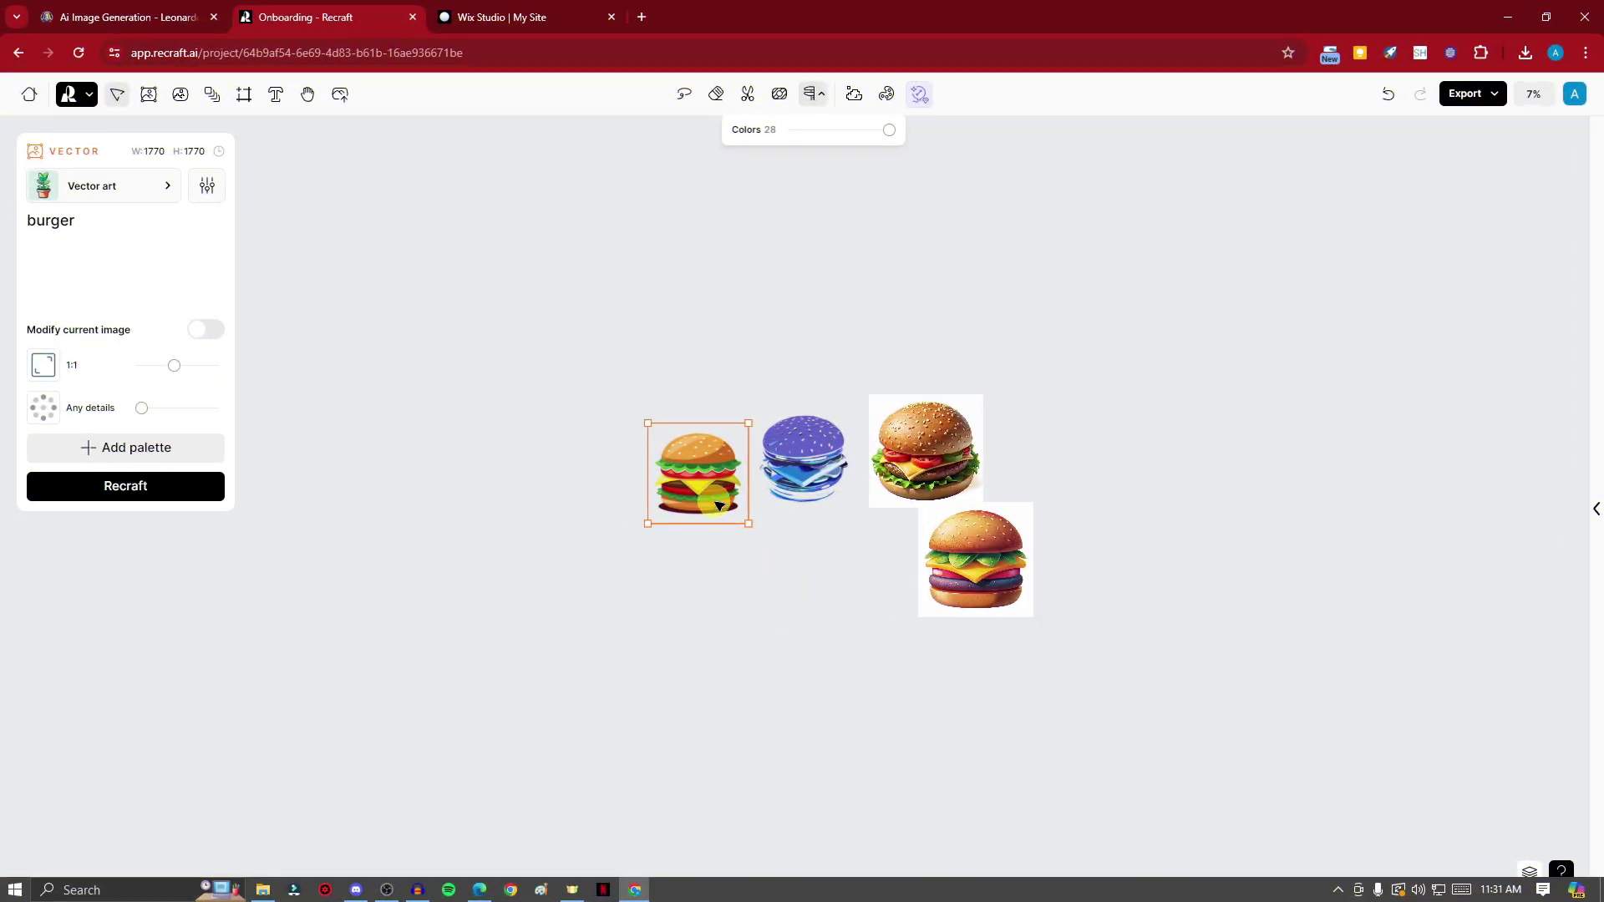
Step: Switch to Recraft and arrange the four burger images in a single row across the upper canvas
left_click_drag(718, 506, 604, 291)
left_click_drag(802, 468, 736, 283)
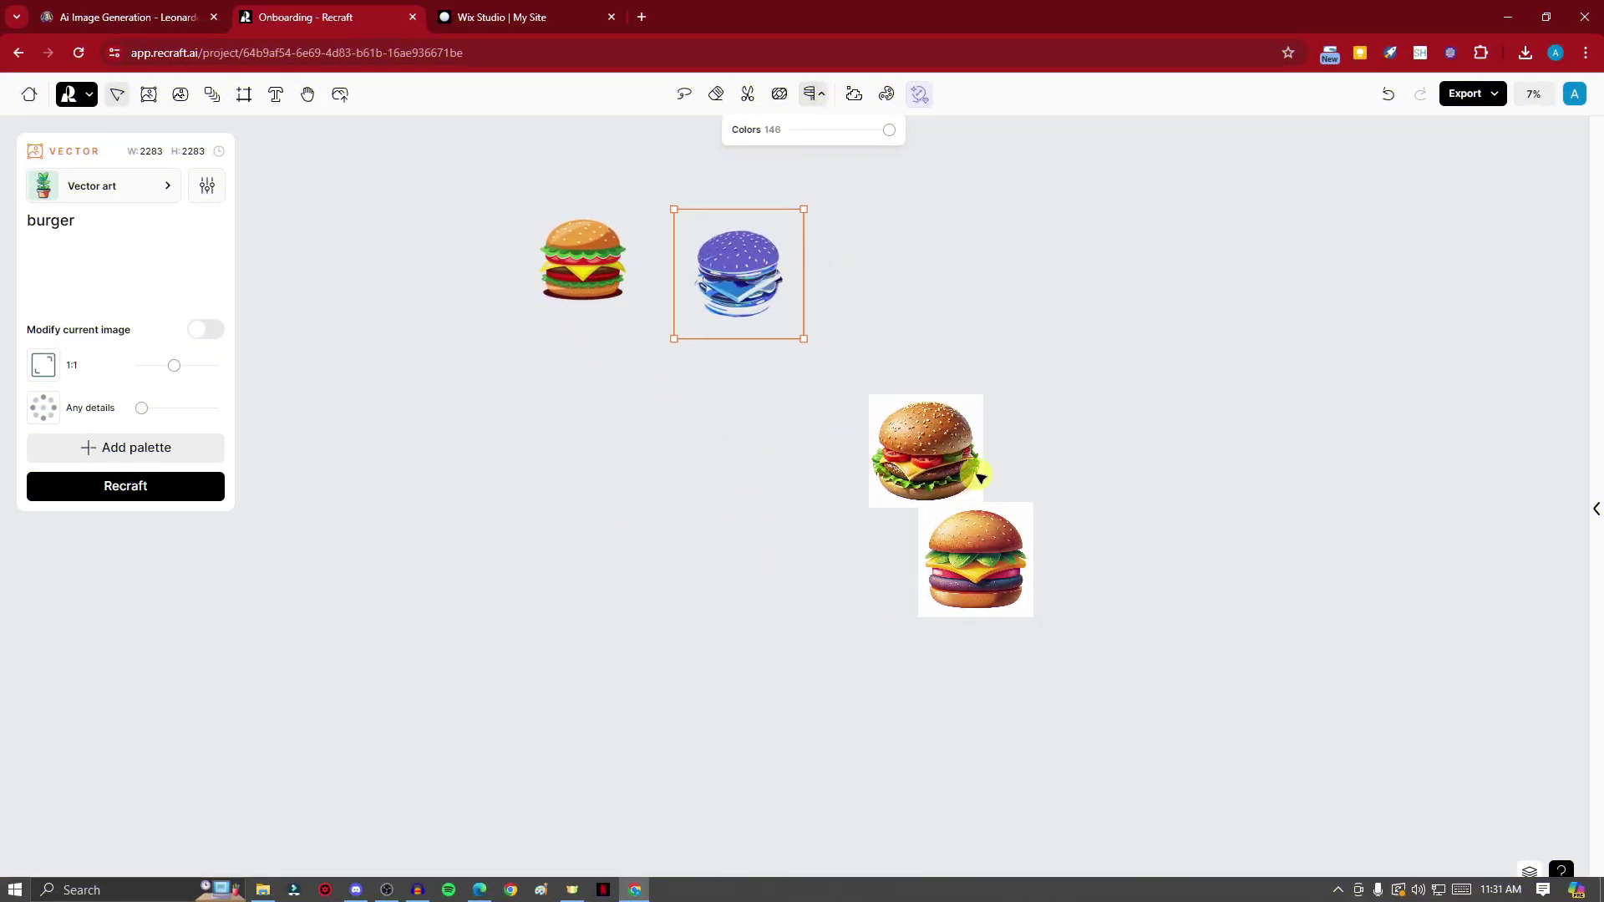
left_click_drag(982, 480, 992, 310)
left_click_drag(1028, 584, 1203, 291)
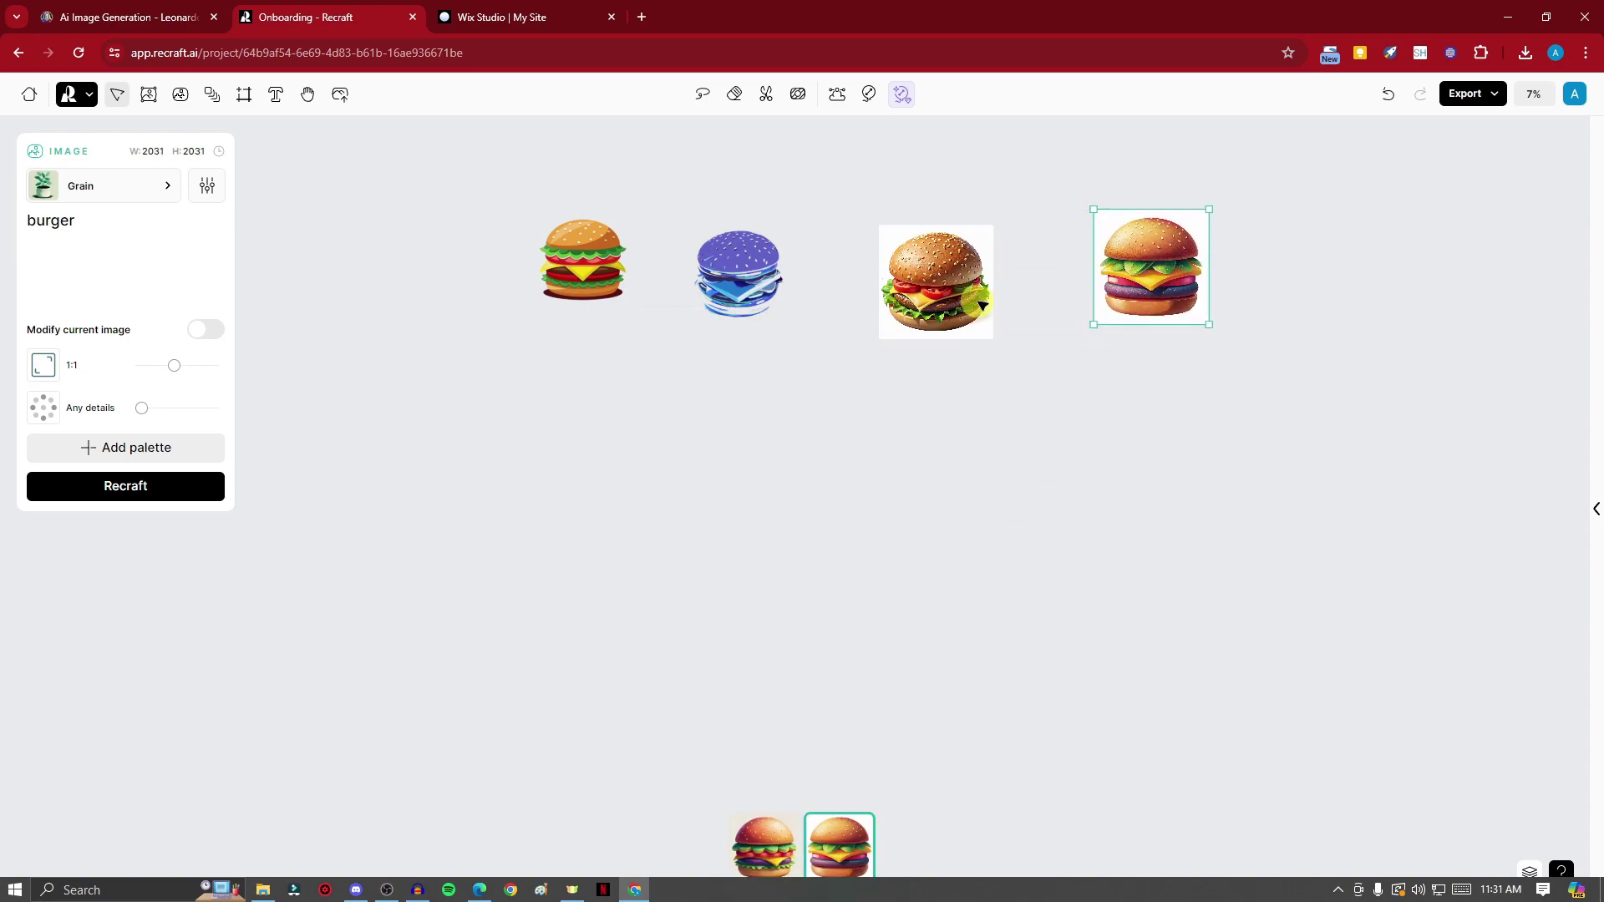
left_click_drag(983, 306, 939, 307)
left_click_drag(1150, 276, 1040, 276)
mouse_move(740, 287)
left_mouse_down()
mouse_move(720, 259)
mouse_move(727, 272)
left_mouse_up()
left_click_drag(895, 265, 849, 259)
left_click_drag(1041, 267, 989, 266)
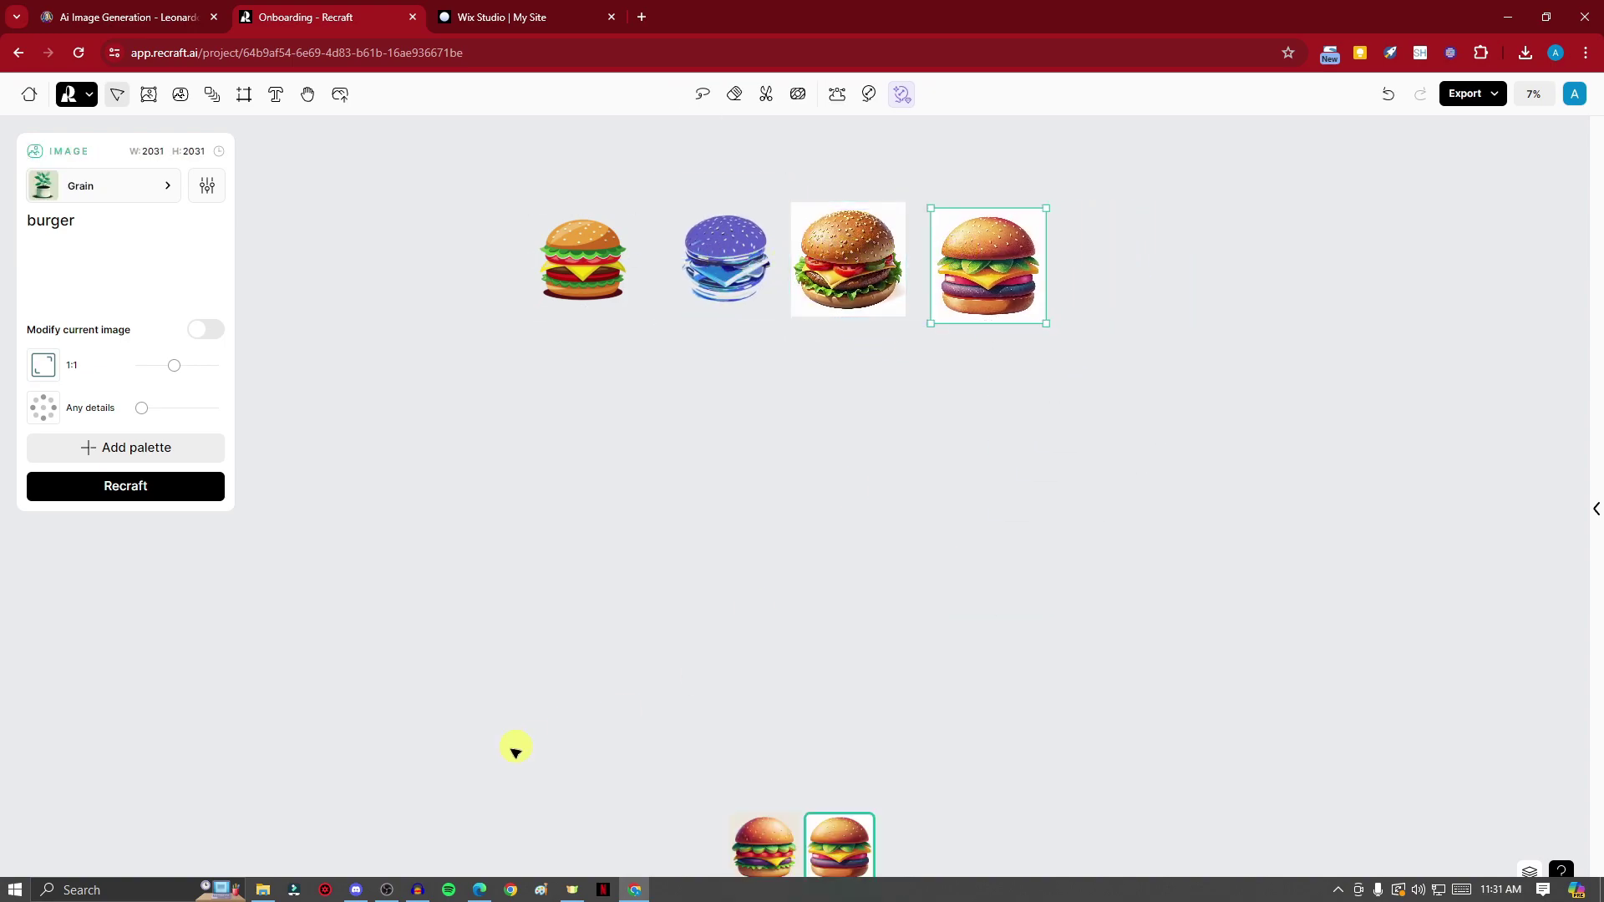
Step: Open the Desktop folder in File Explorer and look at the two Discord logo images
left_click(261, 891)
left_click_drag(719, 566, 940, 441)
left_click(1103, 576)
left_click_drag(1121, 598, 707, 531)
left_click(621, 544)
left_click(990, 606)
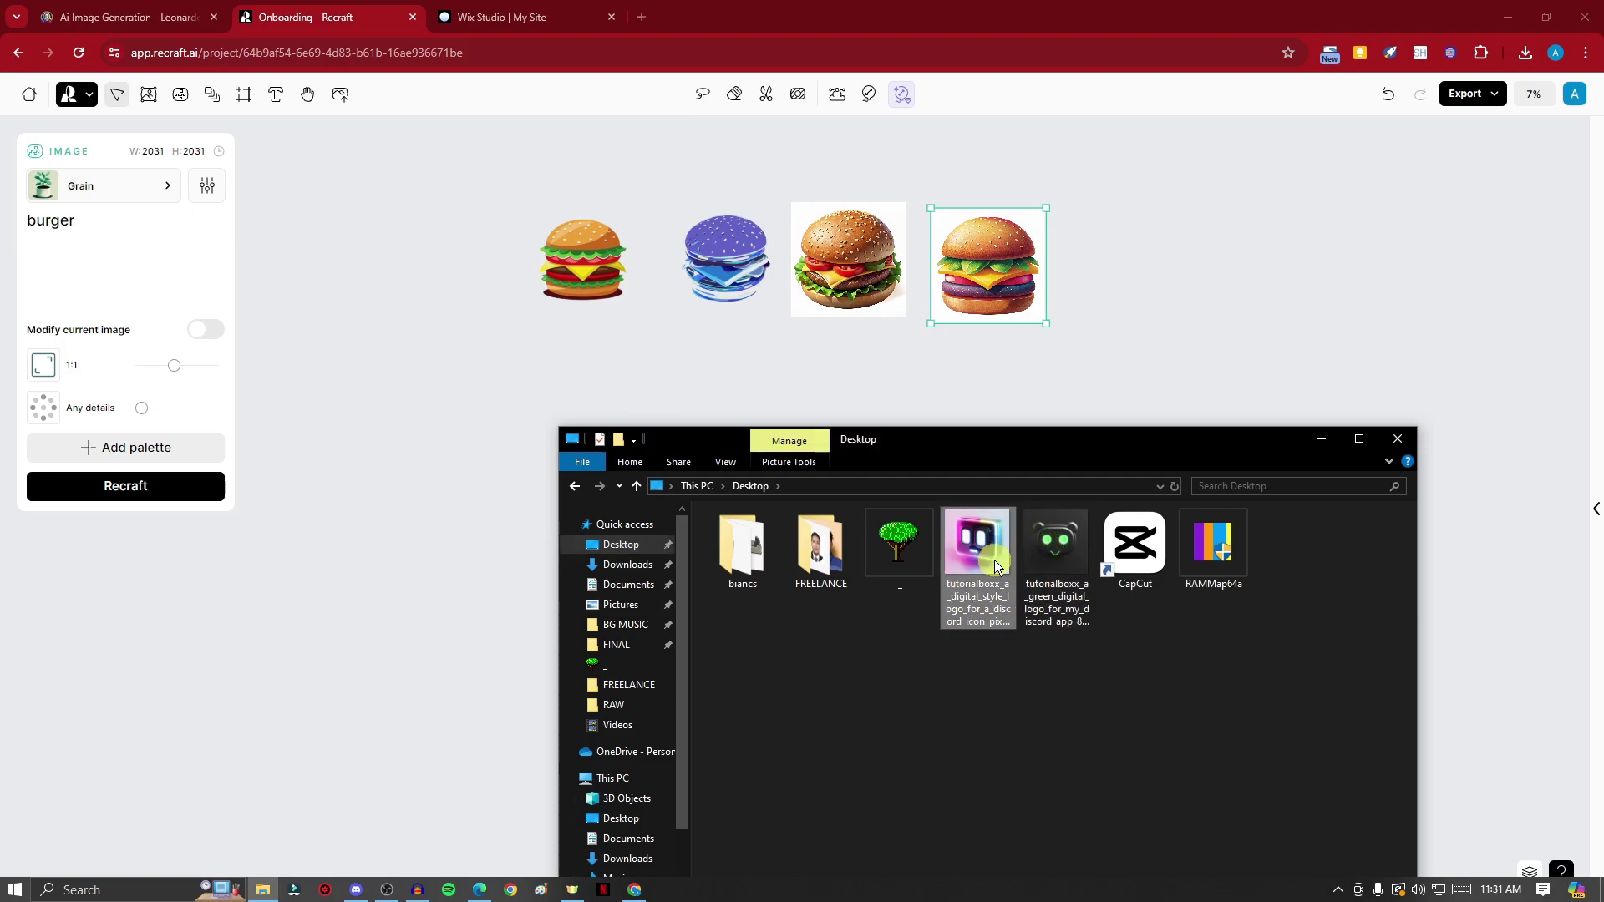
left_click(1174, 423)
Step: Move the blue vector burger closer to the red and green vector burger
left_click(719, 267)
mouse_move(724, 286)
left_mouse_down()
mouse_move(744, 308)
mouse_move(727, 282)
mouse_move(756, 286)
mouse_move(731, 287)
left_mouse_up()
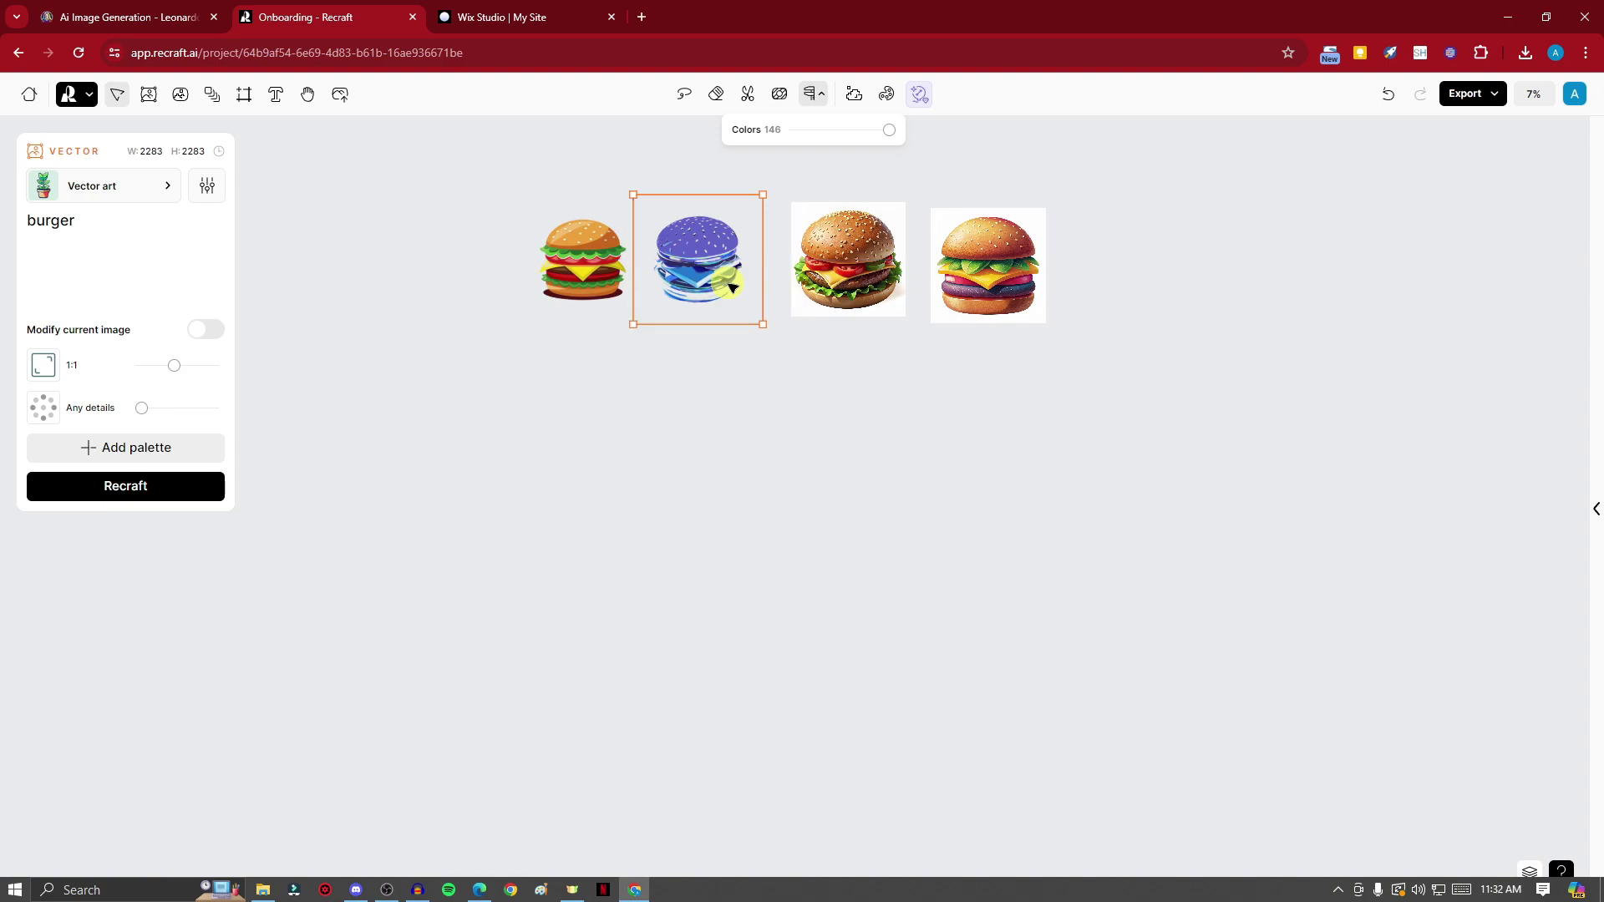
left_click(625, 511)
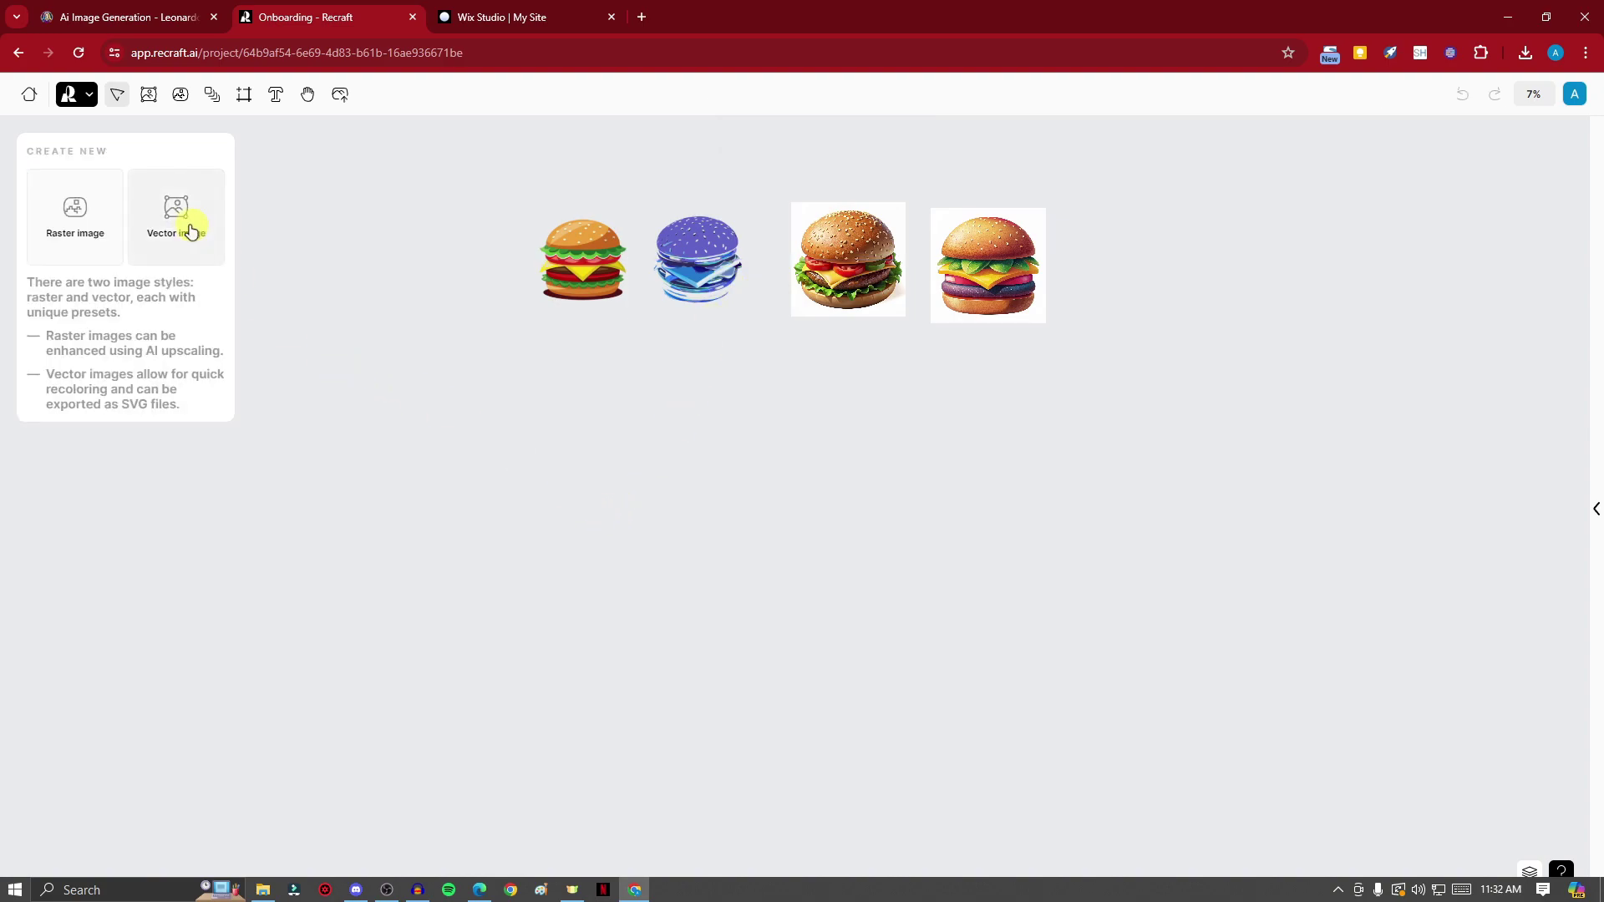
Step: Add a new vector image frame and start creating a brand style under My Vector Styles
left_click(194, 232)
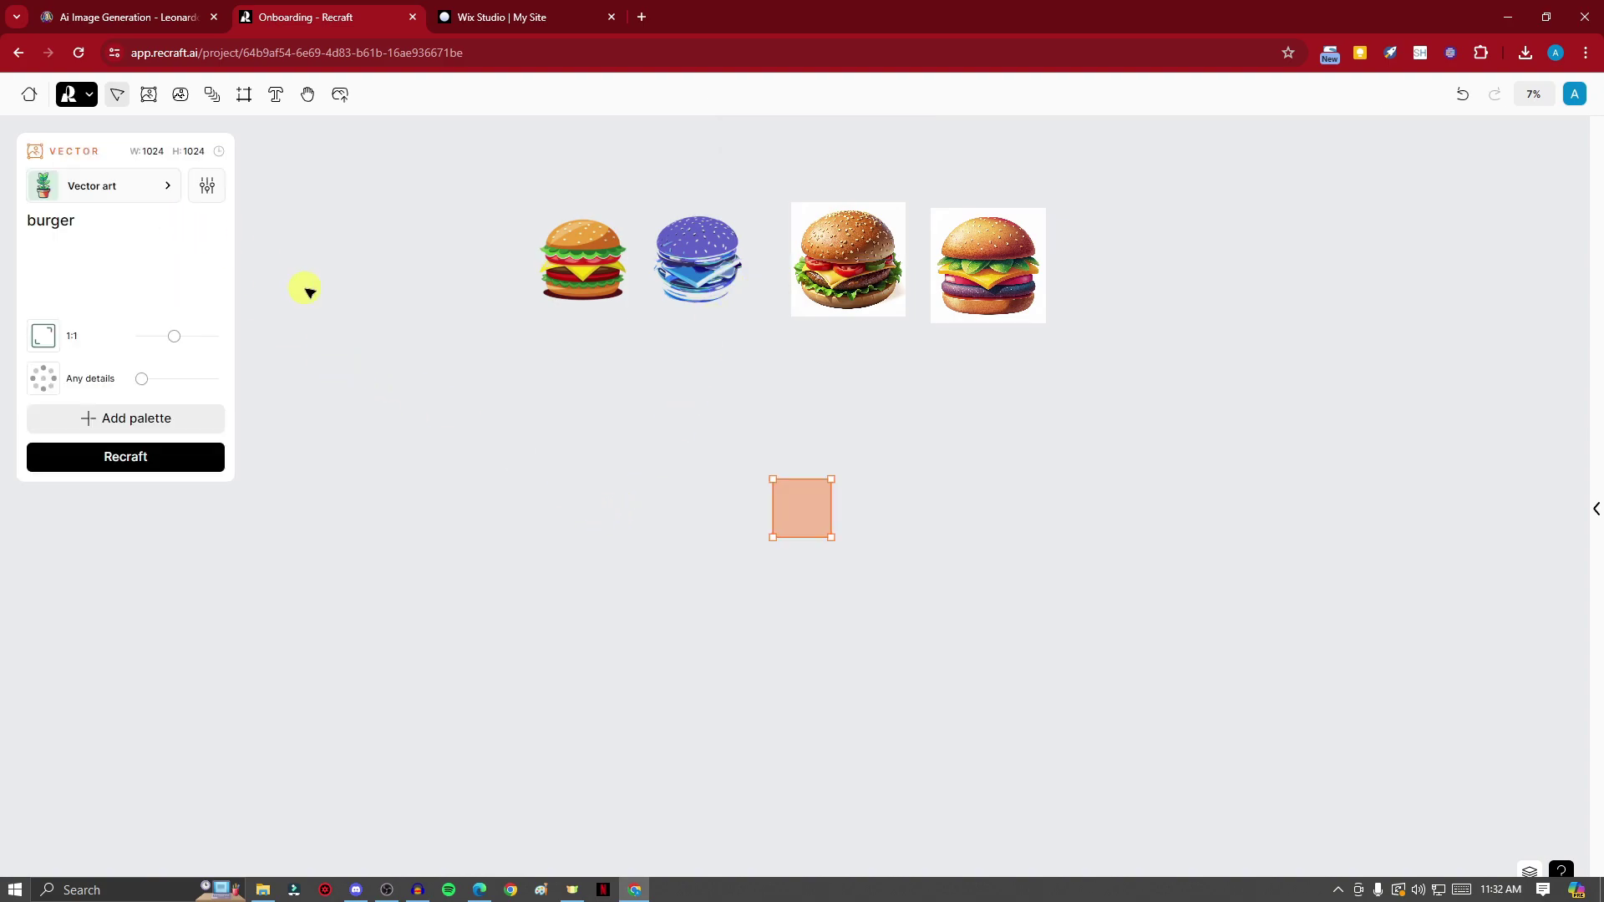
left_click(146, 193)
left_click(496, 200)
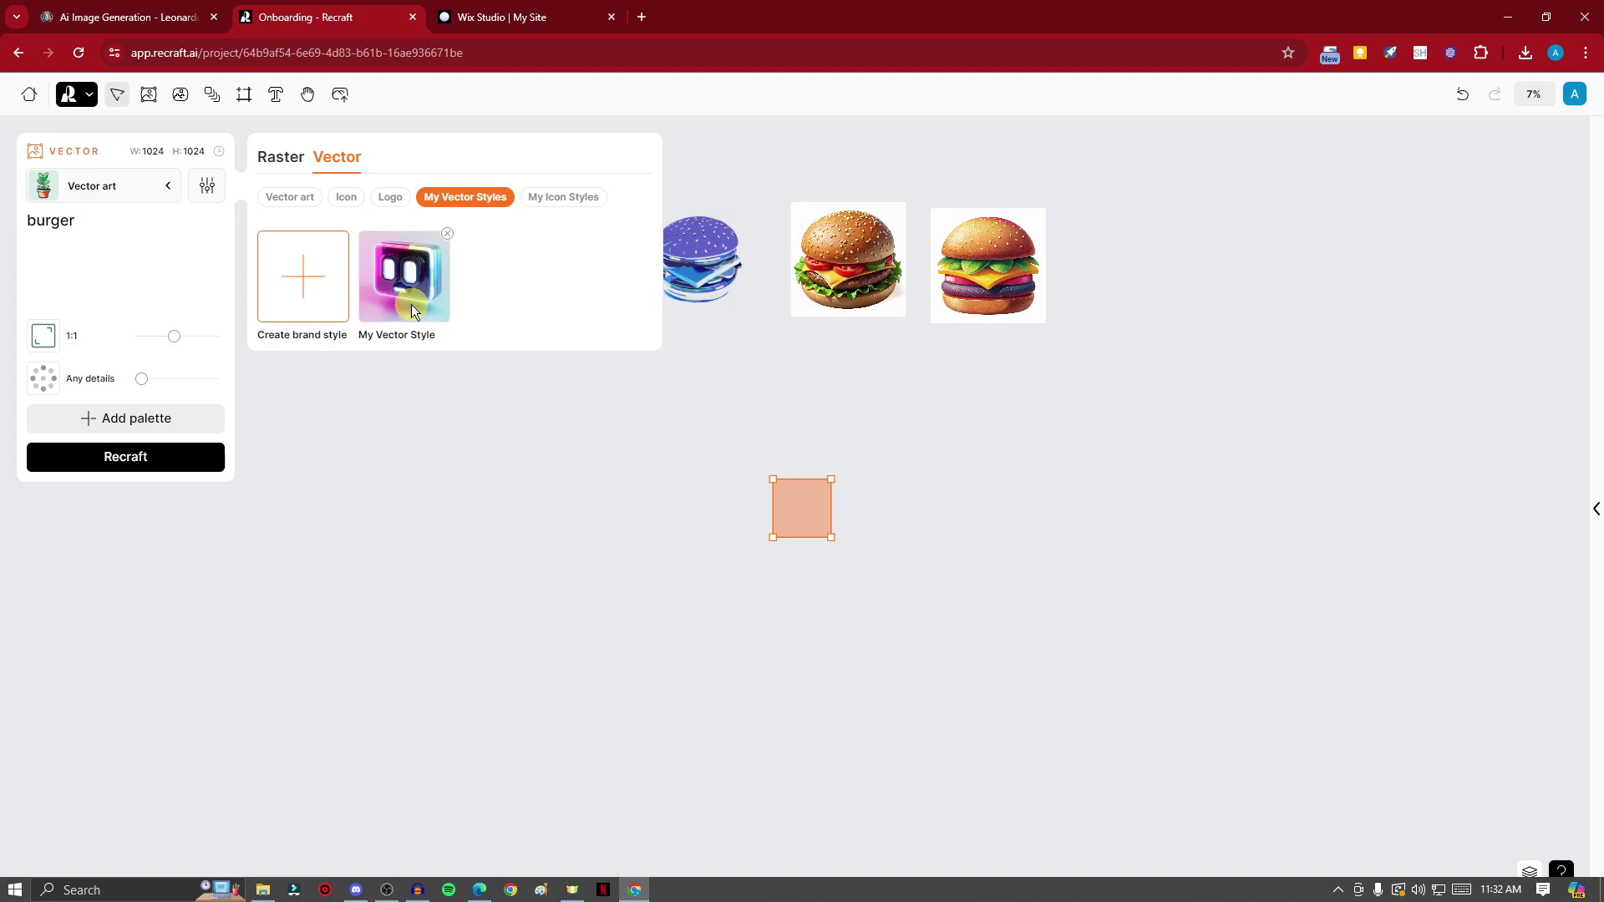
left_click(334, 322)
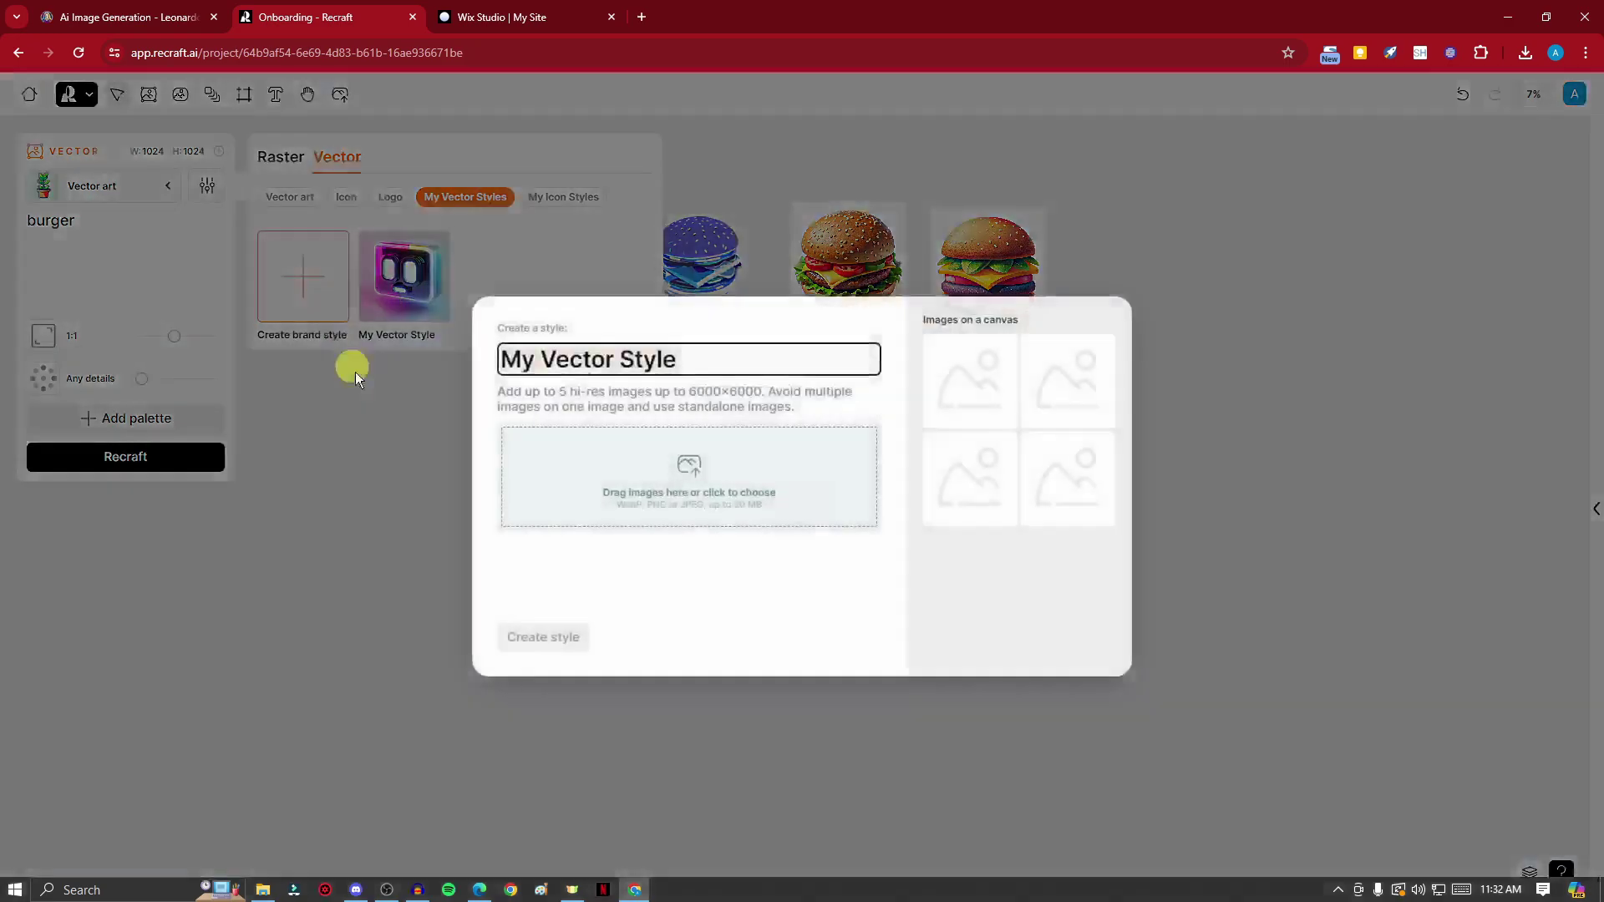
Step: Upload the green digital logo image for the Discord app from the Desktop as the style's reference image
left_click(798, 472)
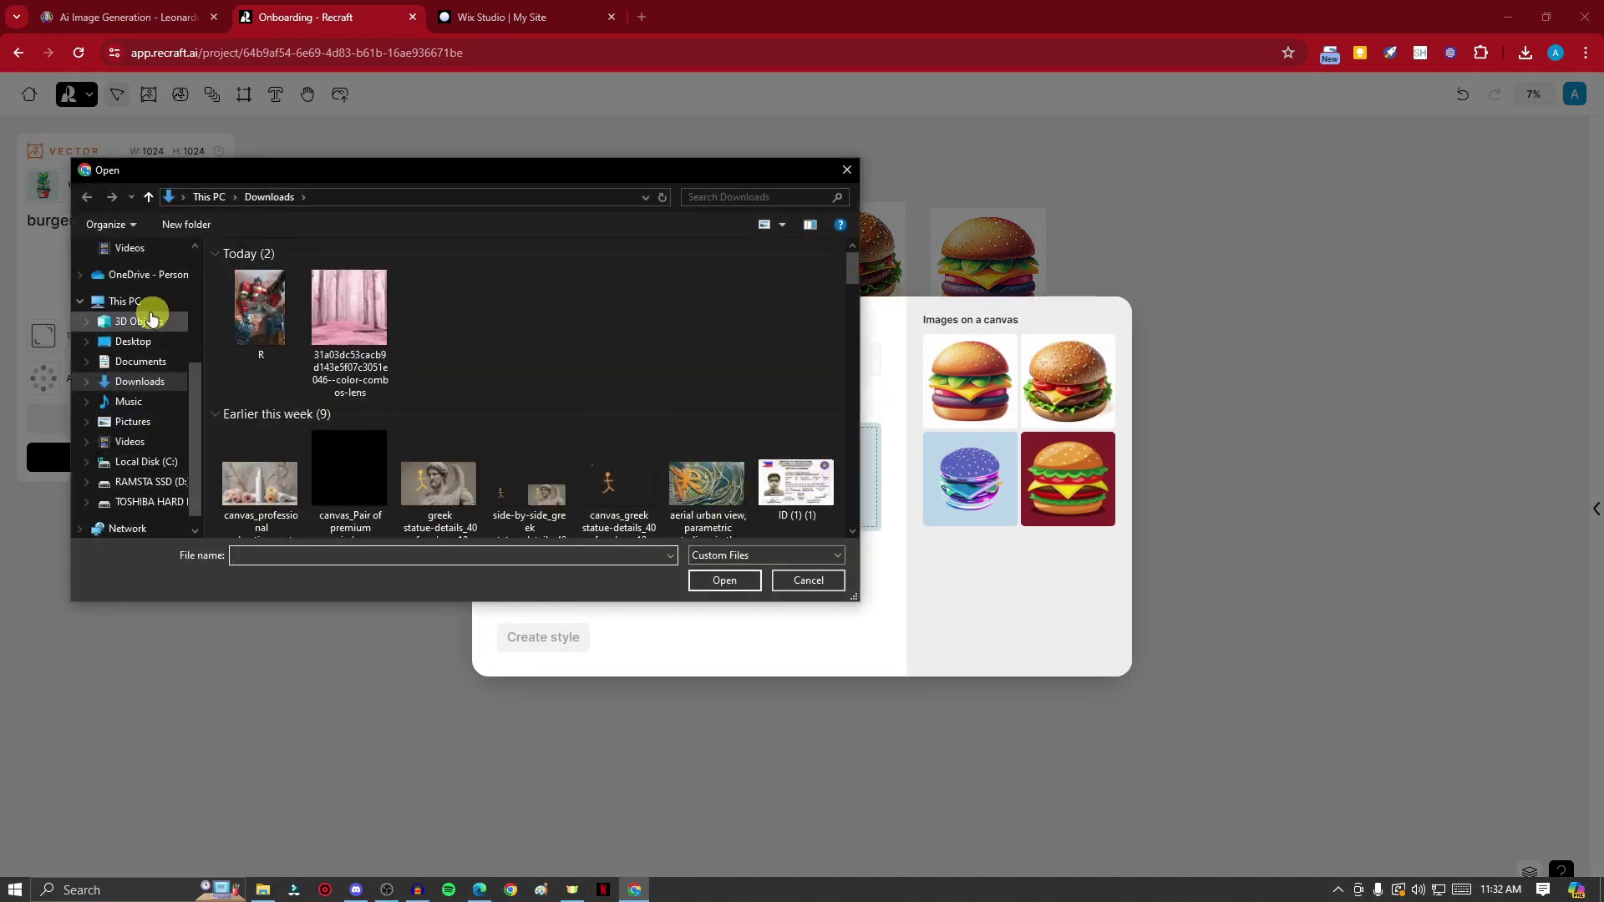
scroll(153, 322, "up", 5)
left_click(138, 282)
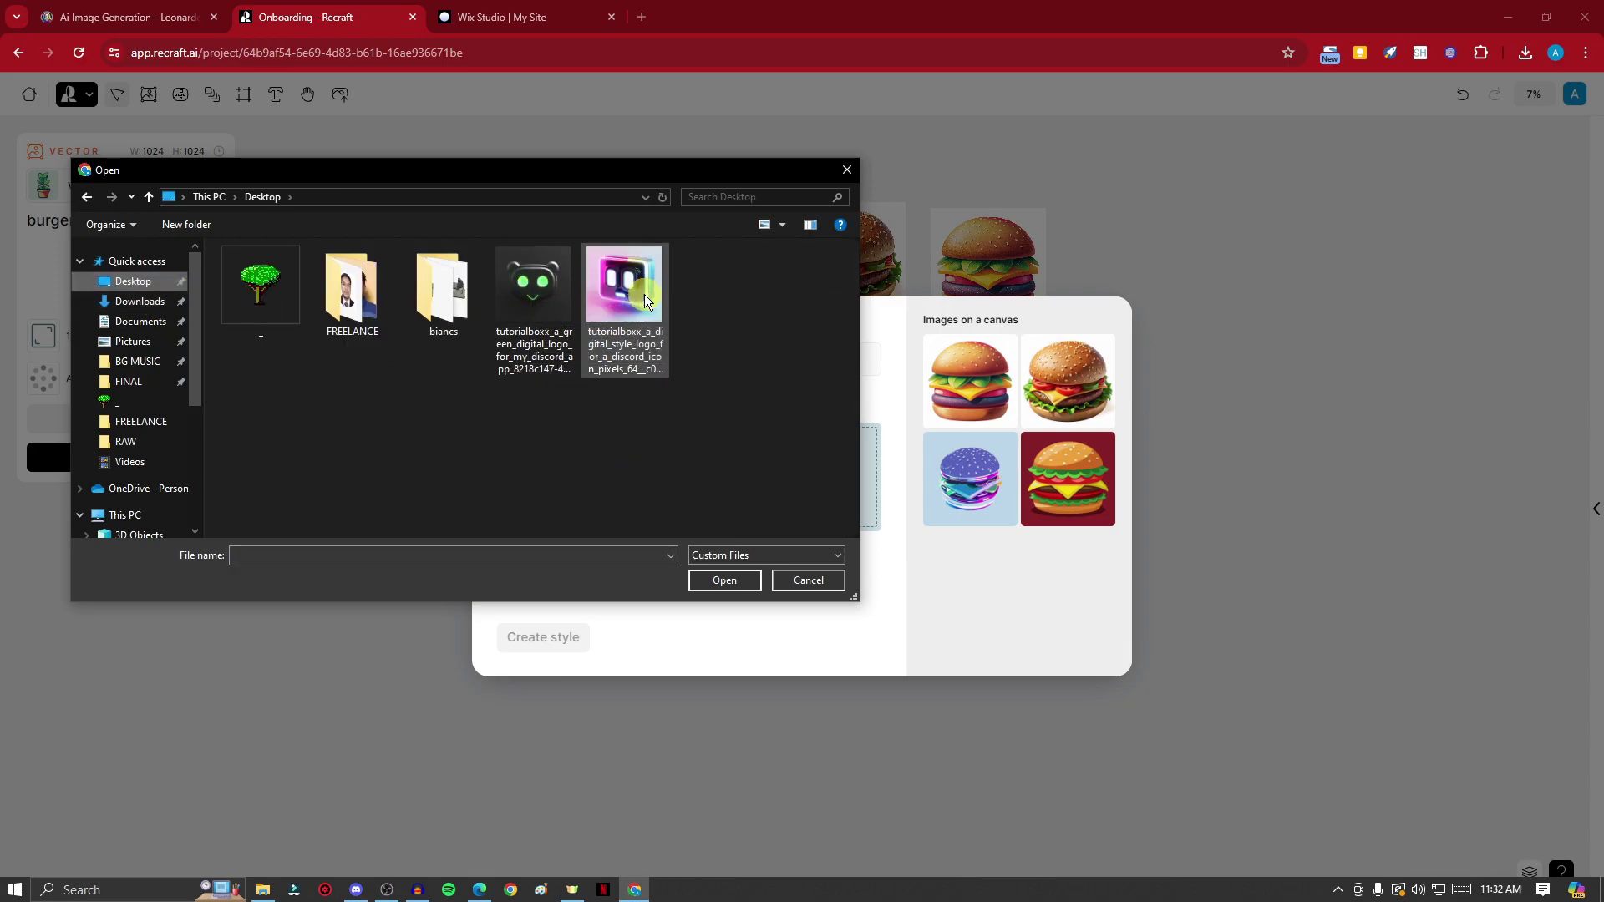
double_click(533, 310)
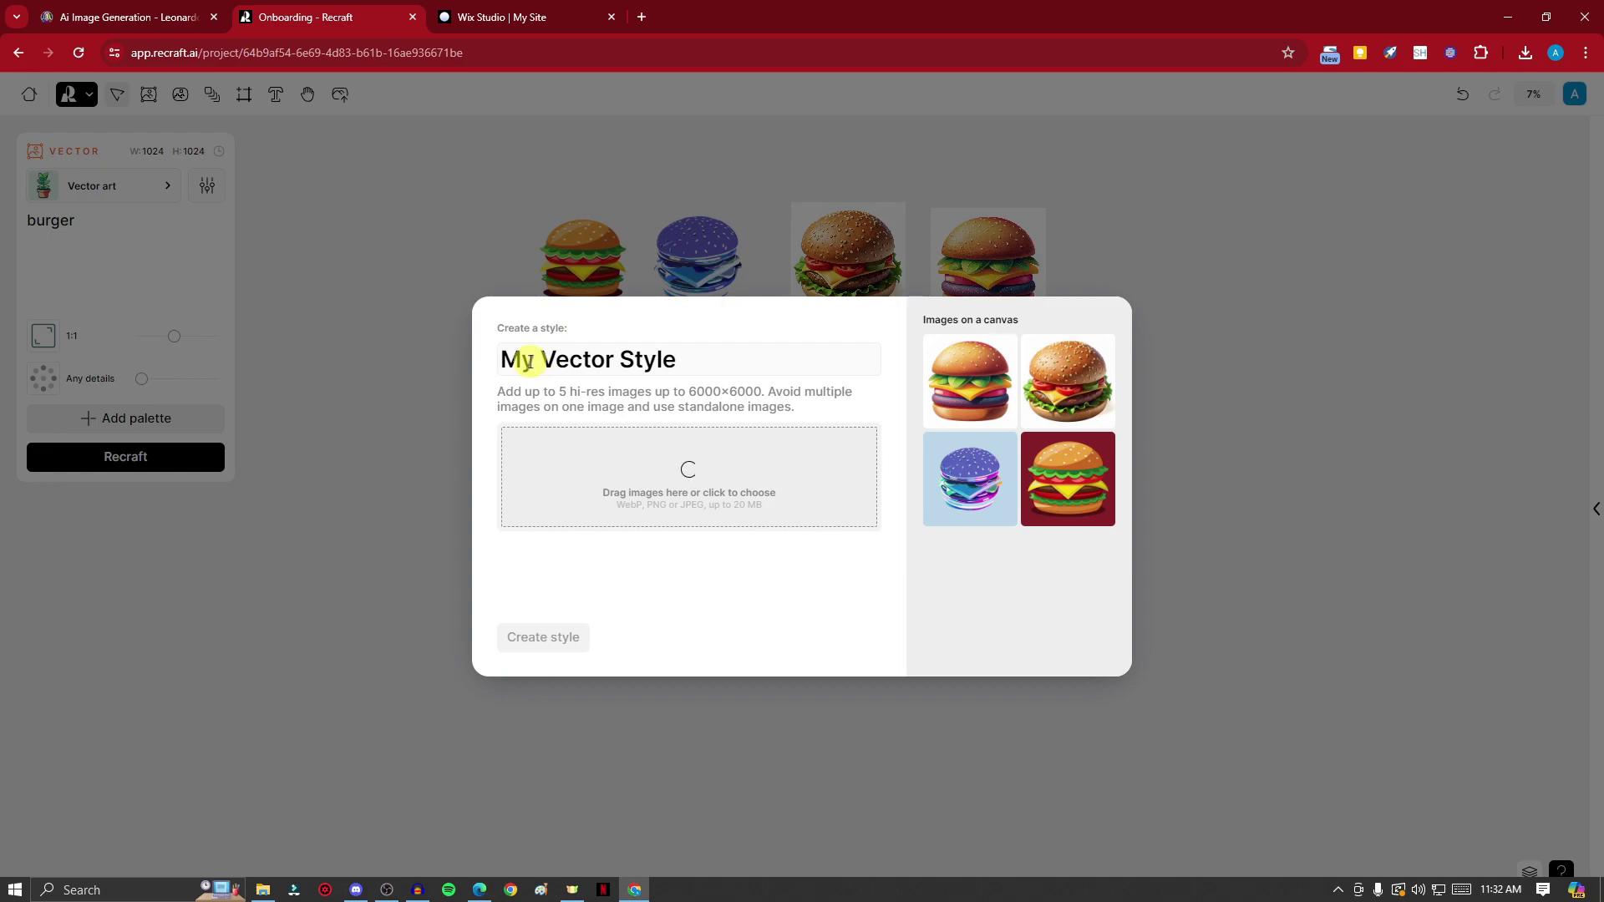
Step: Name the new style Vector 2 and create it
left_click(660, 358)
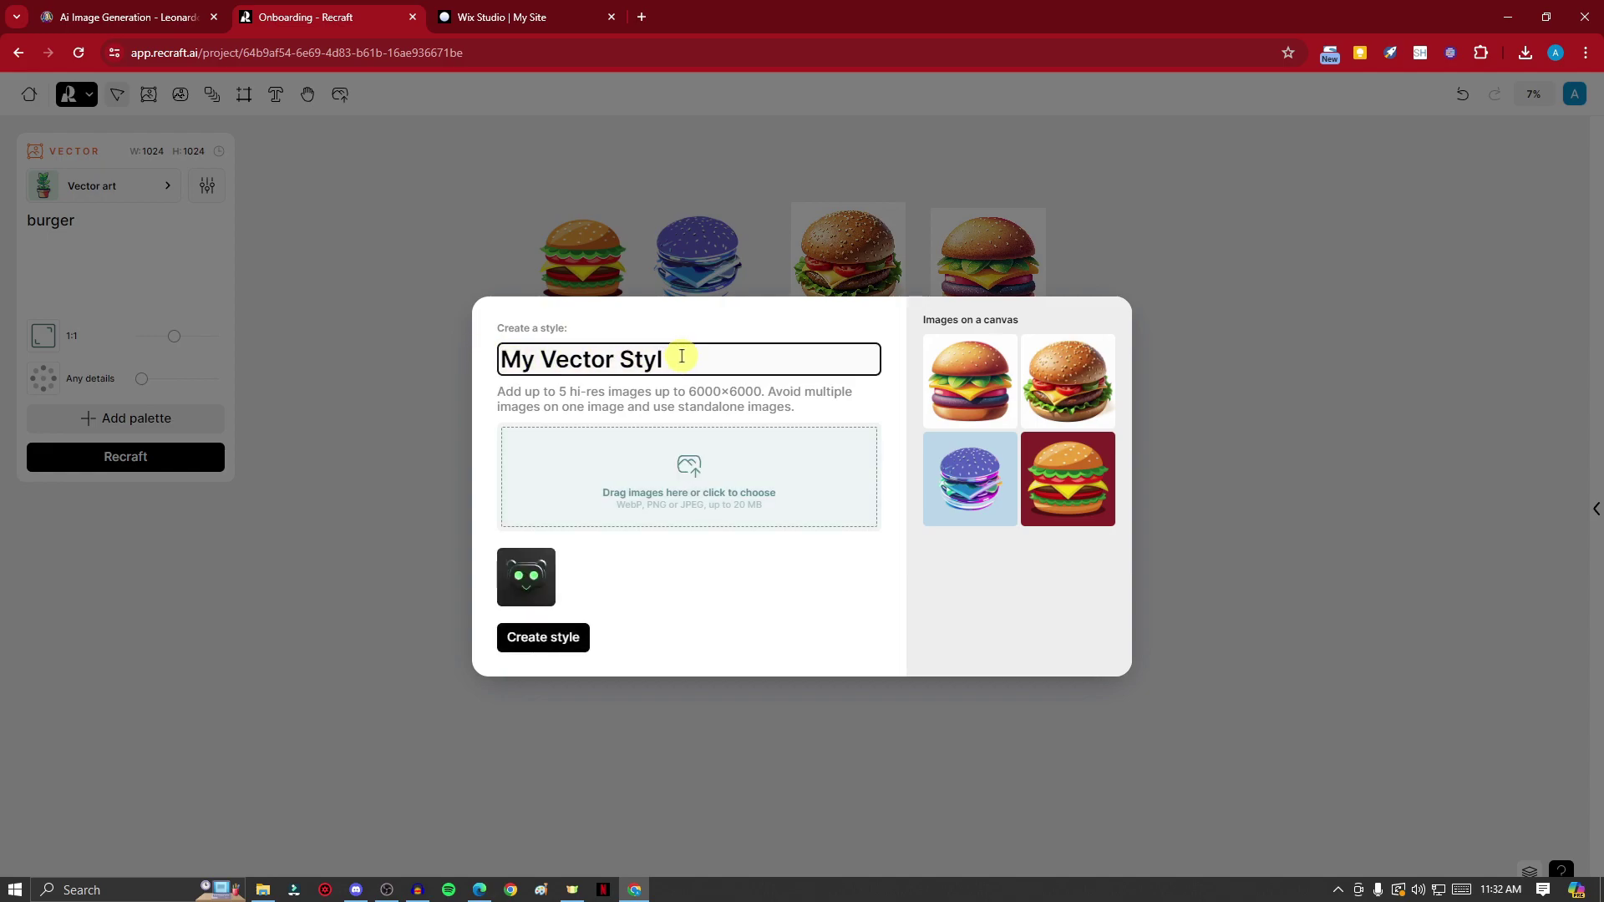
key("BackSpace")
key("BackSpace")
key("BackSpace")
key("BackSpace")
key("BackSpace")
type("Ve")
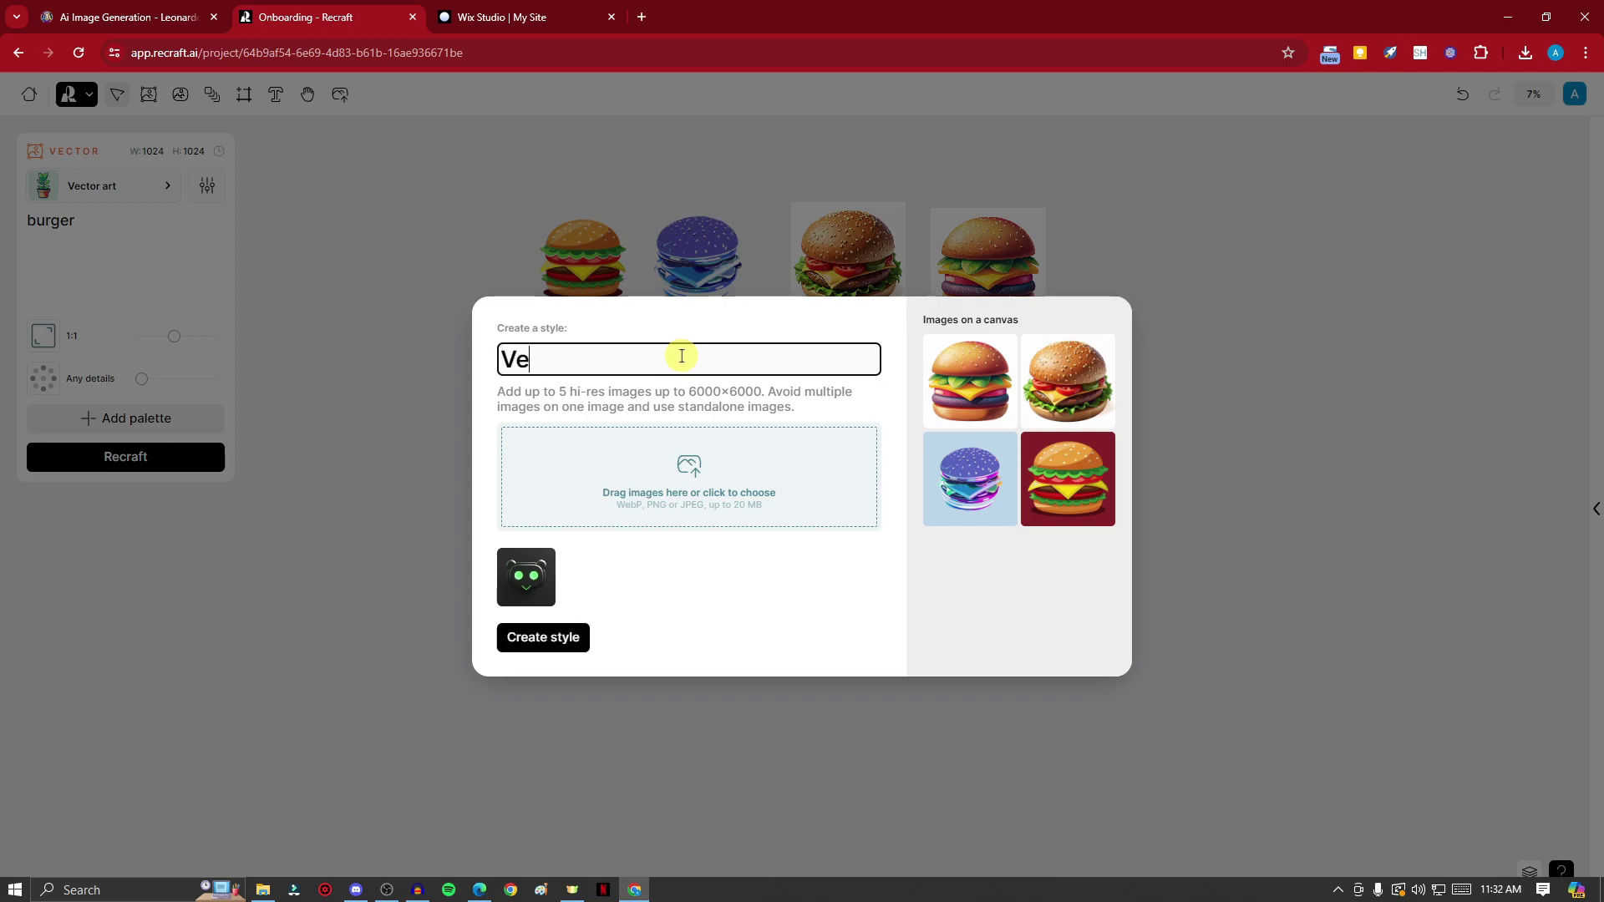
left_click(562, 635)
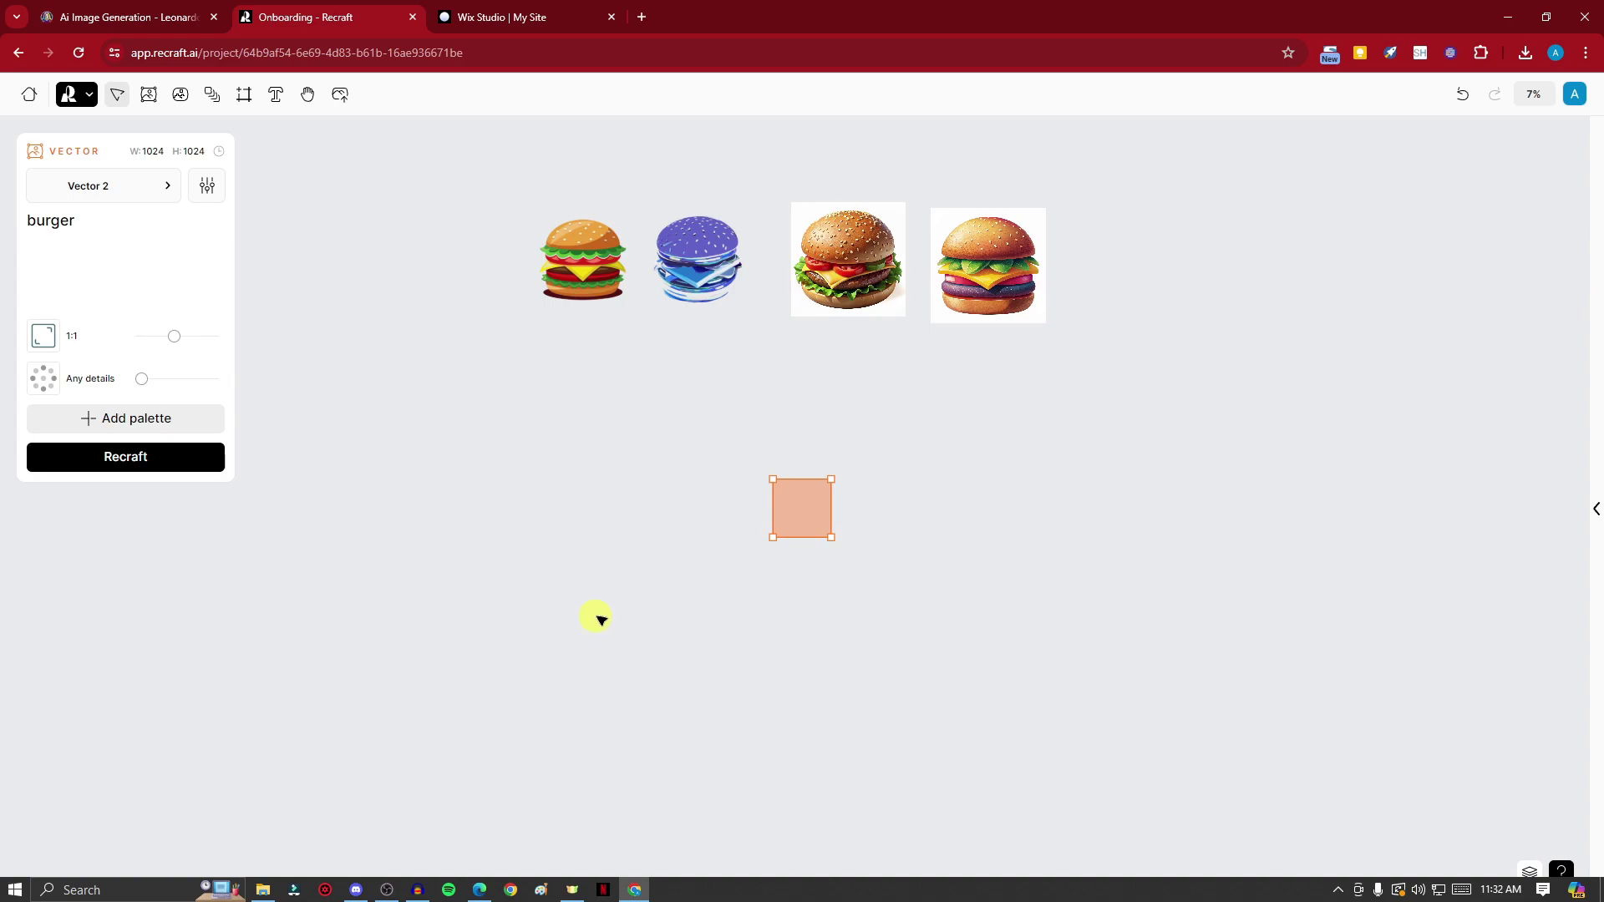
Step: Enlarge the new vector frame to 4350 × 4350, generate the burger in the Vector 2 style, and place the frame below the burger row
left_click_drag(772, 480, 583, 426)
left_click(163, 456)
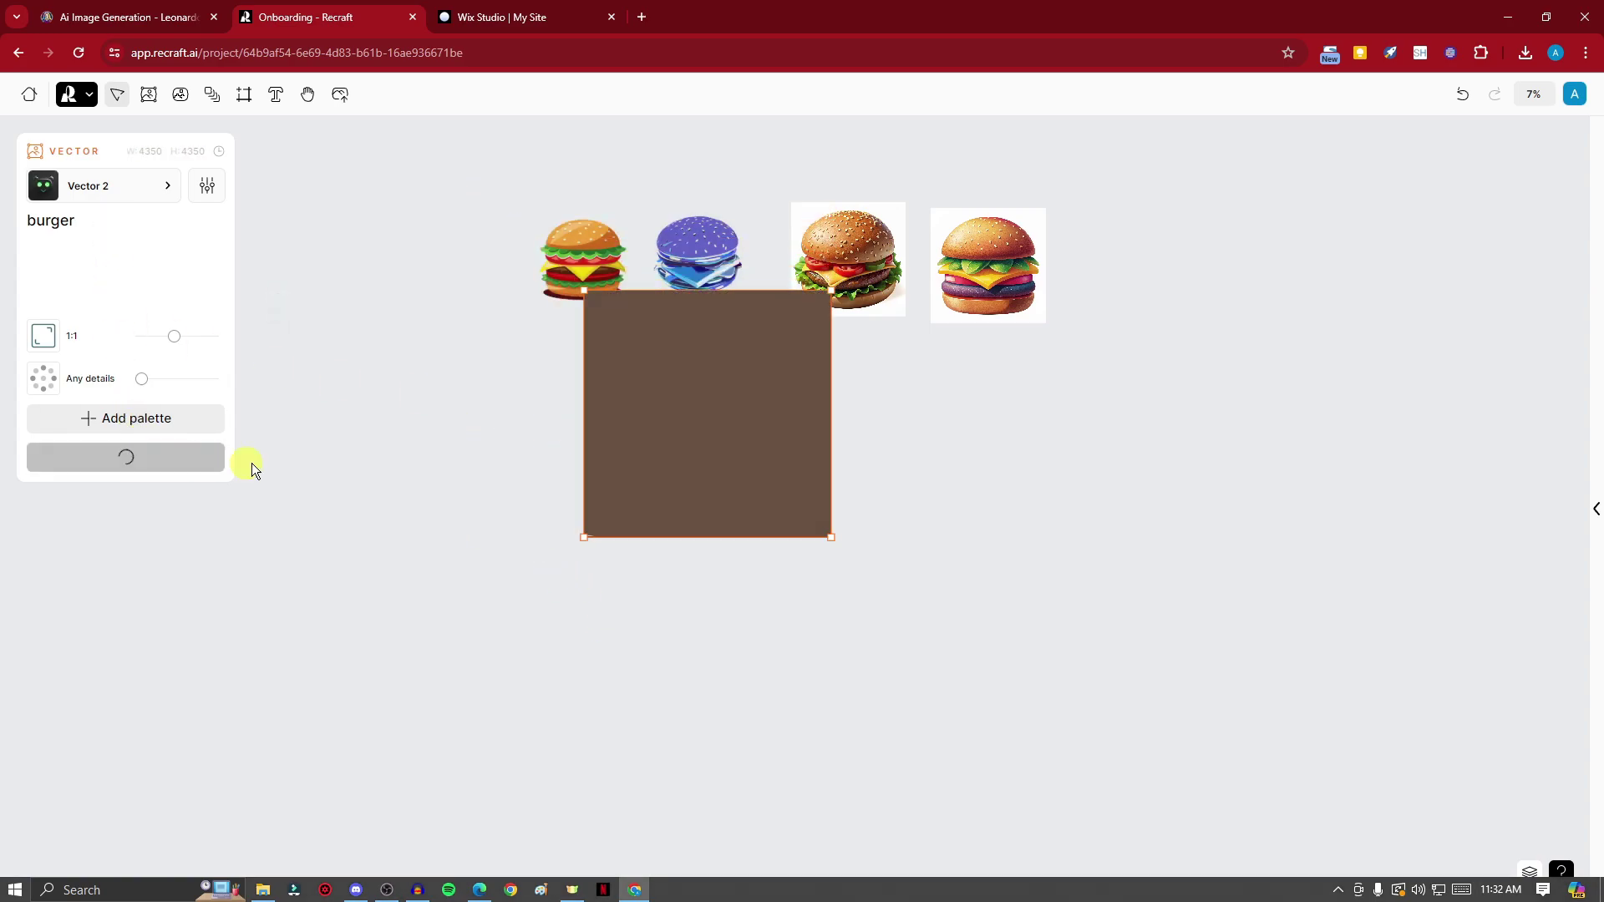
left_click_drag(719, 423, 549, 505)
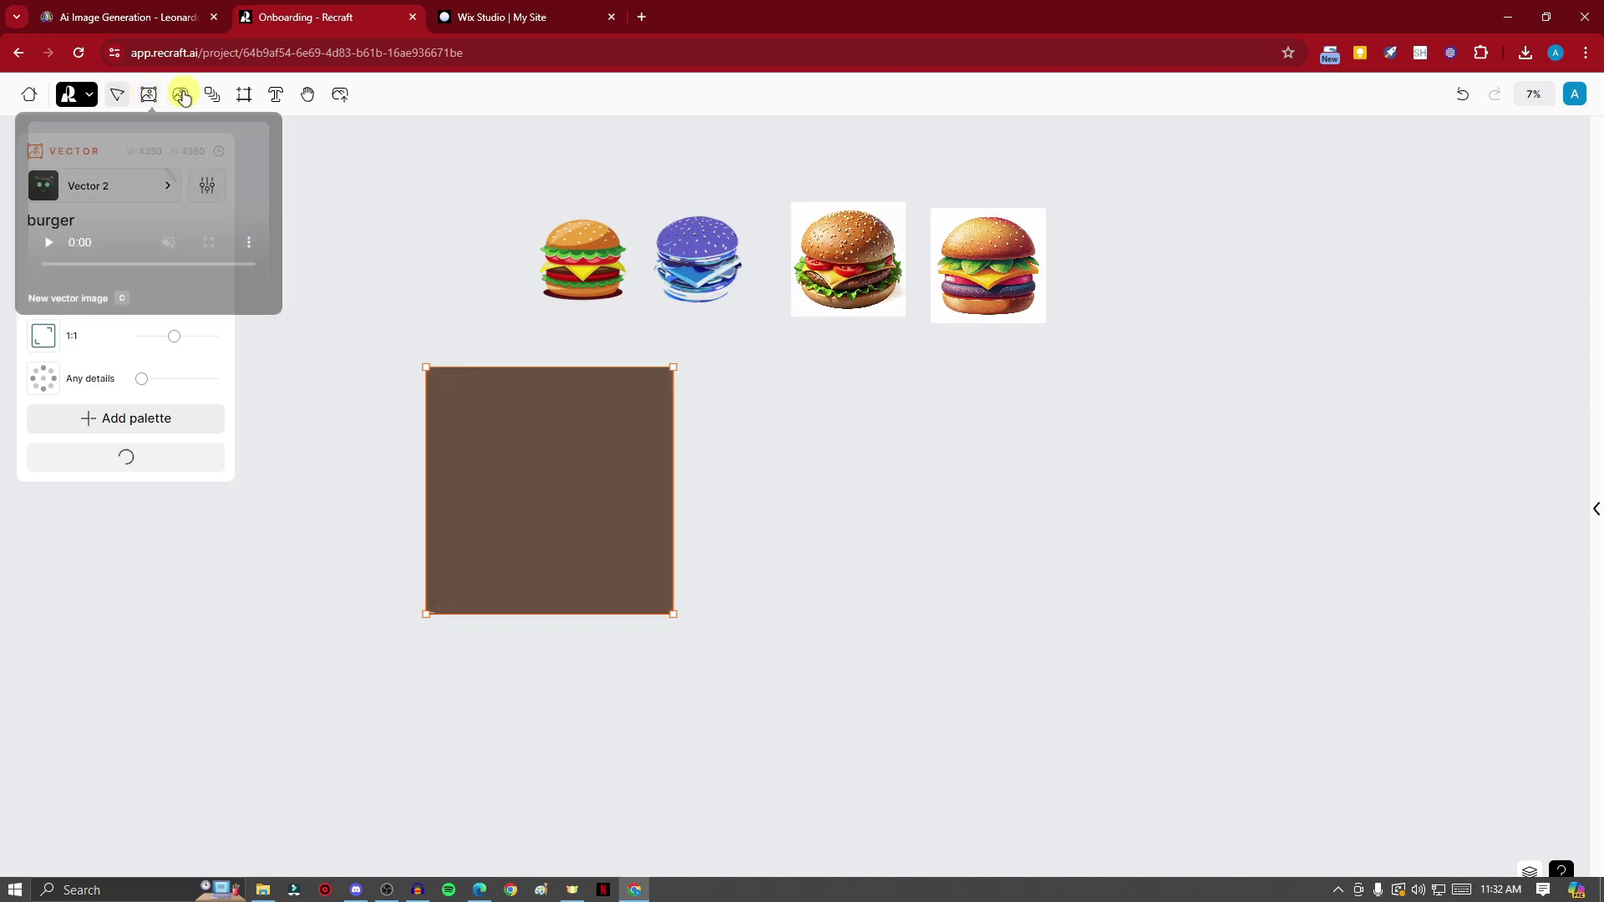
Step: Create a new six-image set on the canvas beside the Vector 2 burger frame
mouse_move(213, 96)
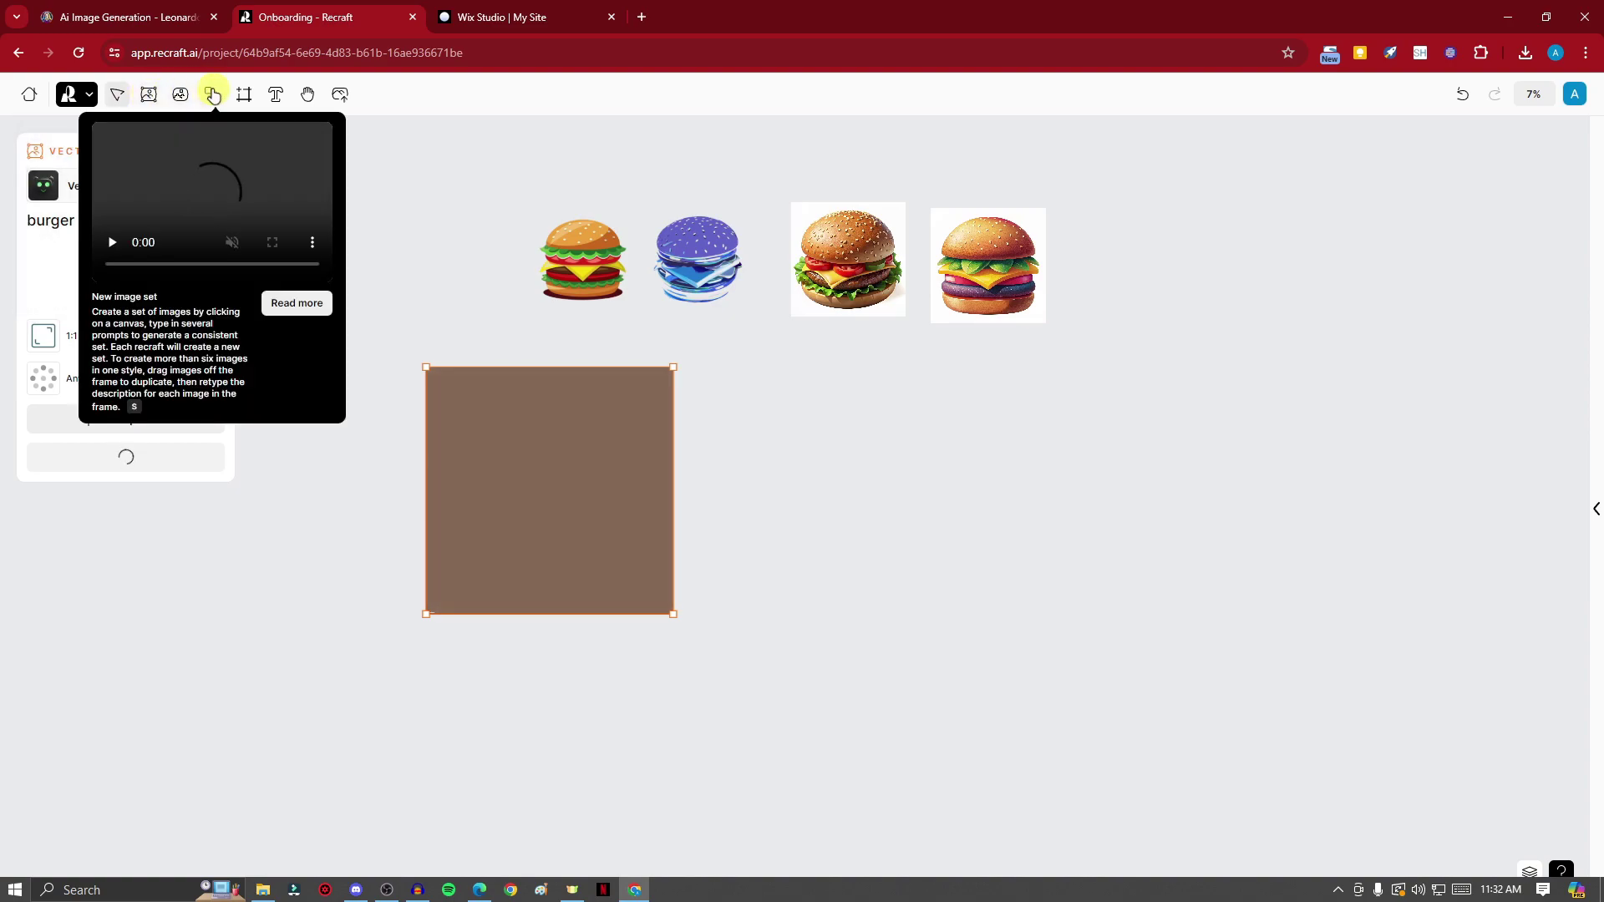
left_click(211, 98)
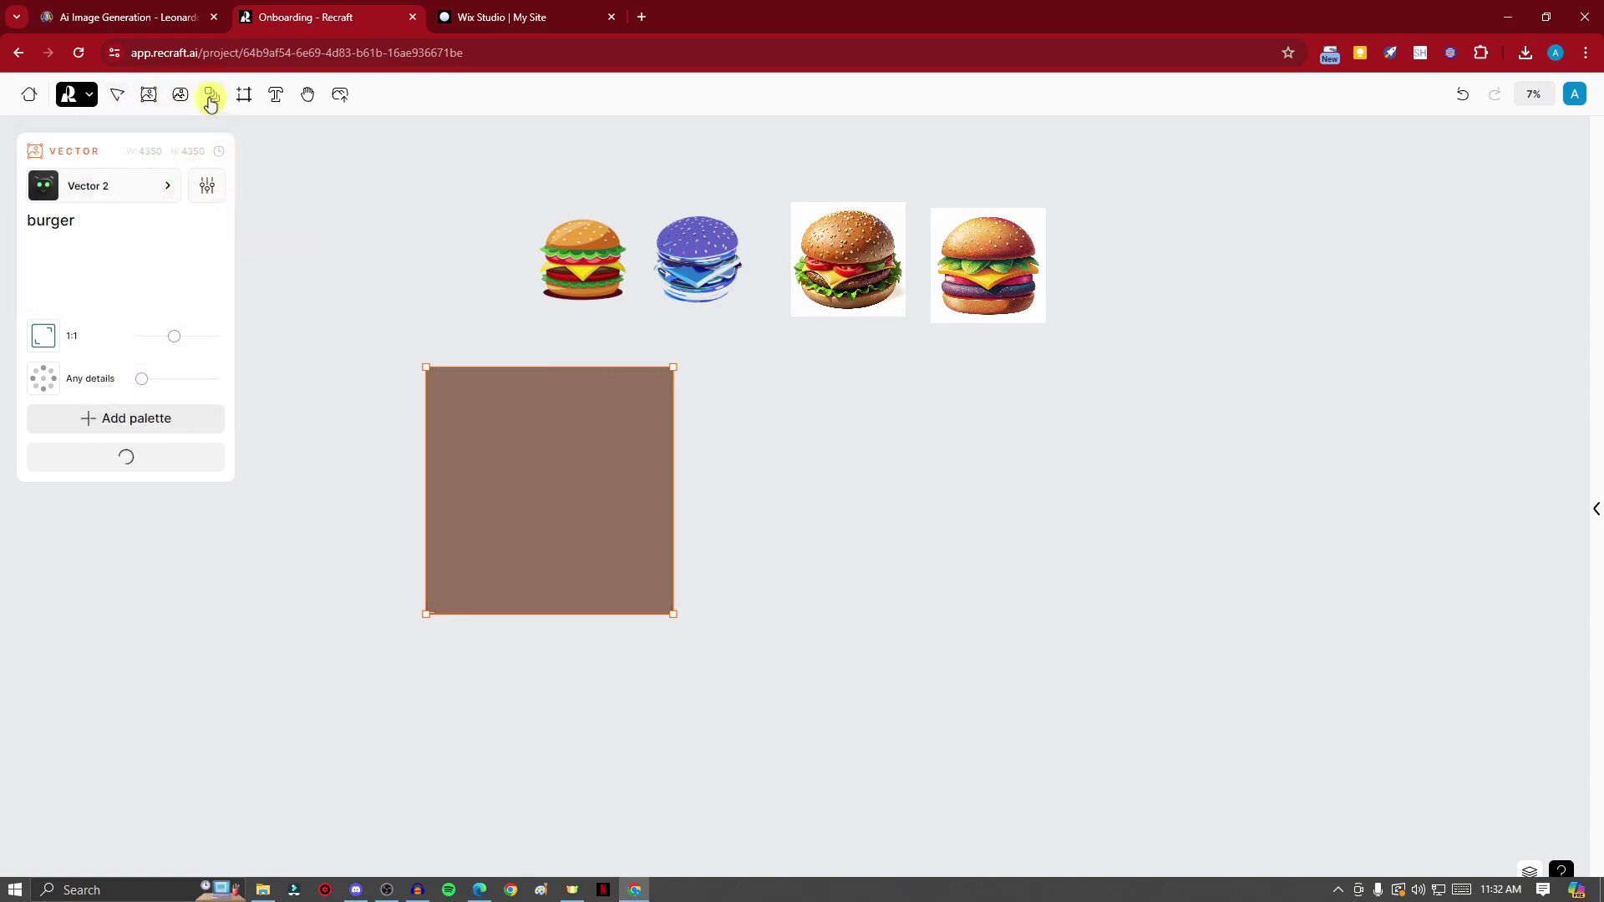
left_click_drag(831, 393, 1096, 595)
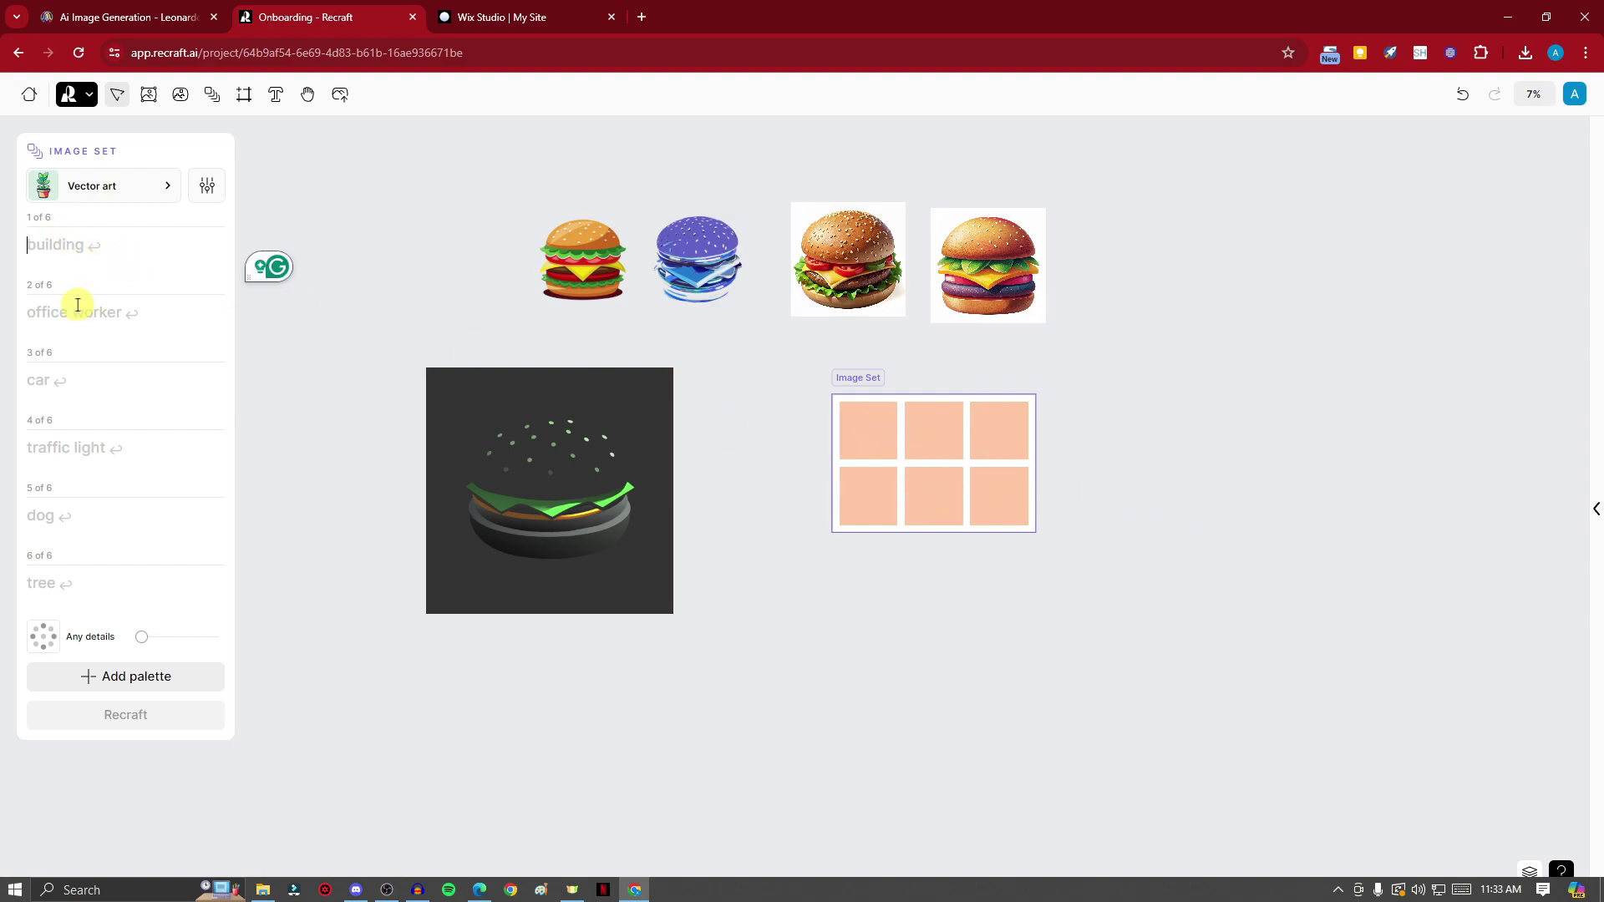
Step: Fill the image set prompts with building, office worker, car, traffic light, dog and tree, and generate the set in Vector art style
left_click(79, 245)
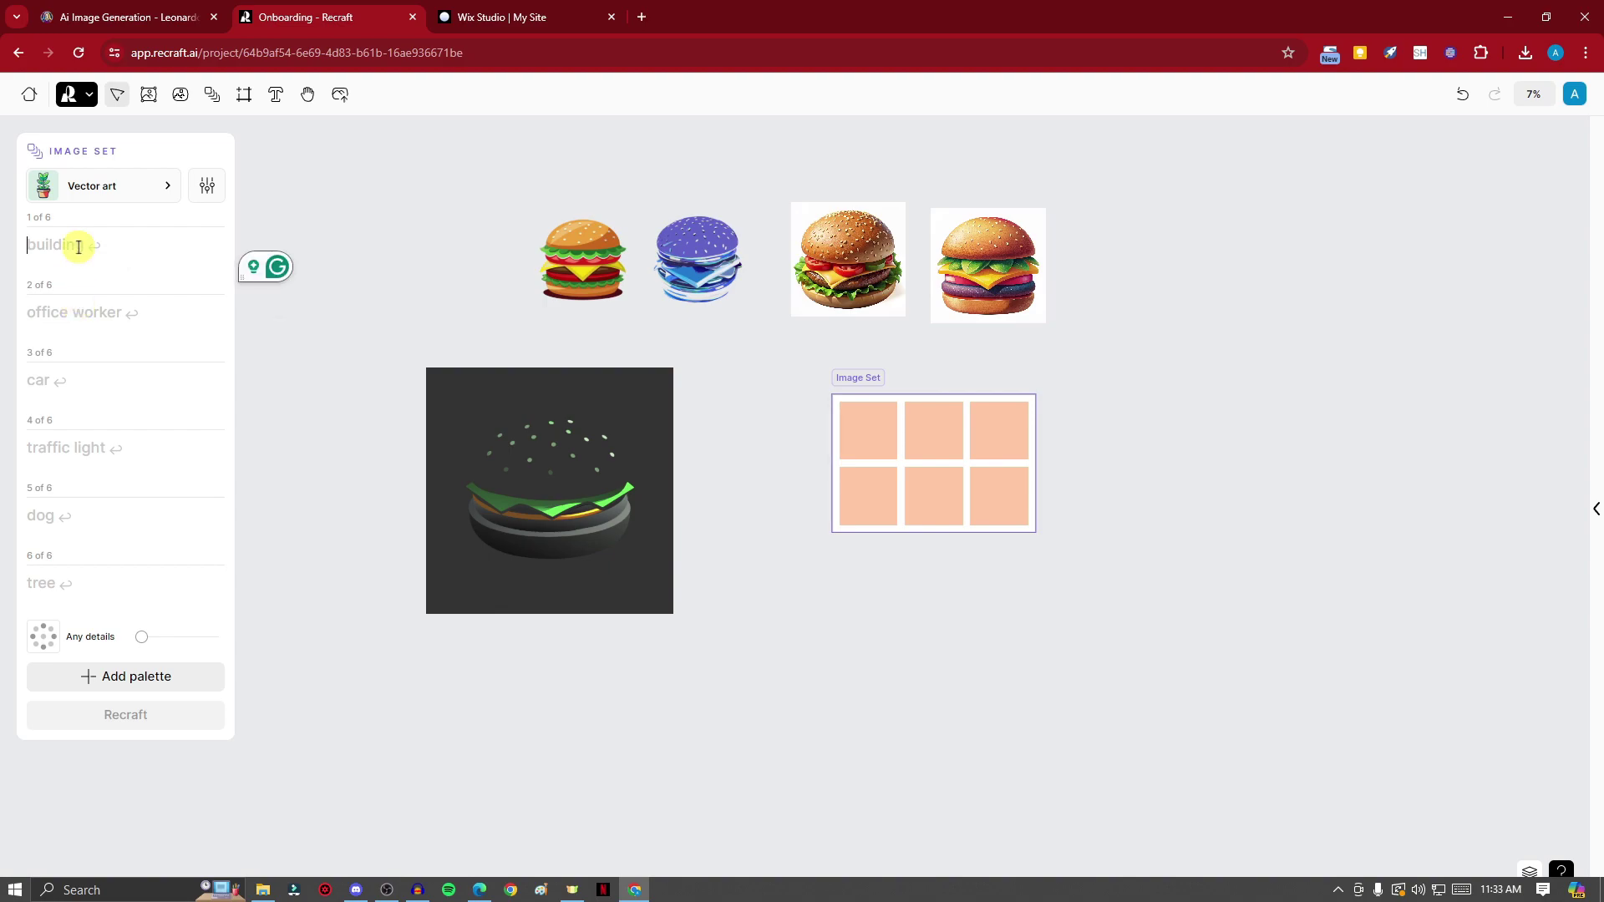
type("building")
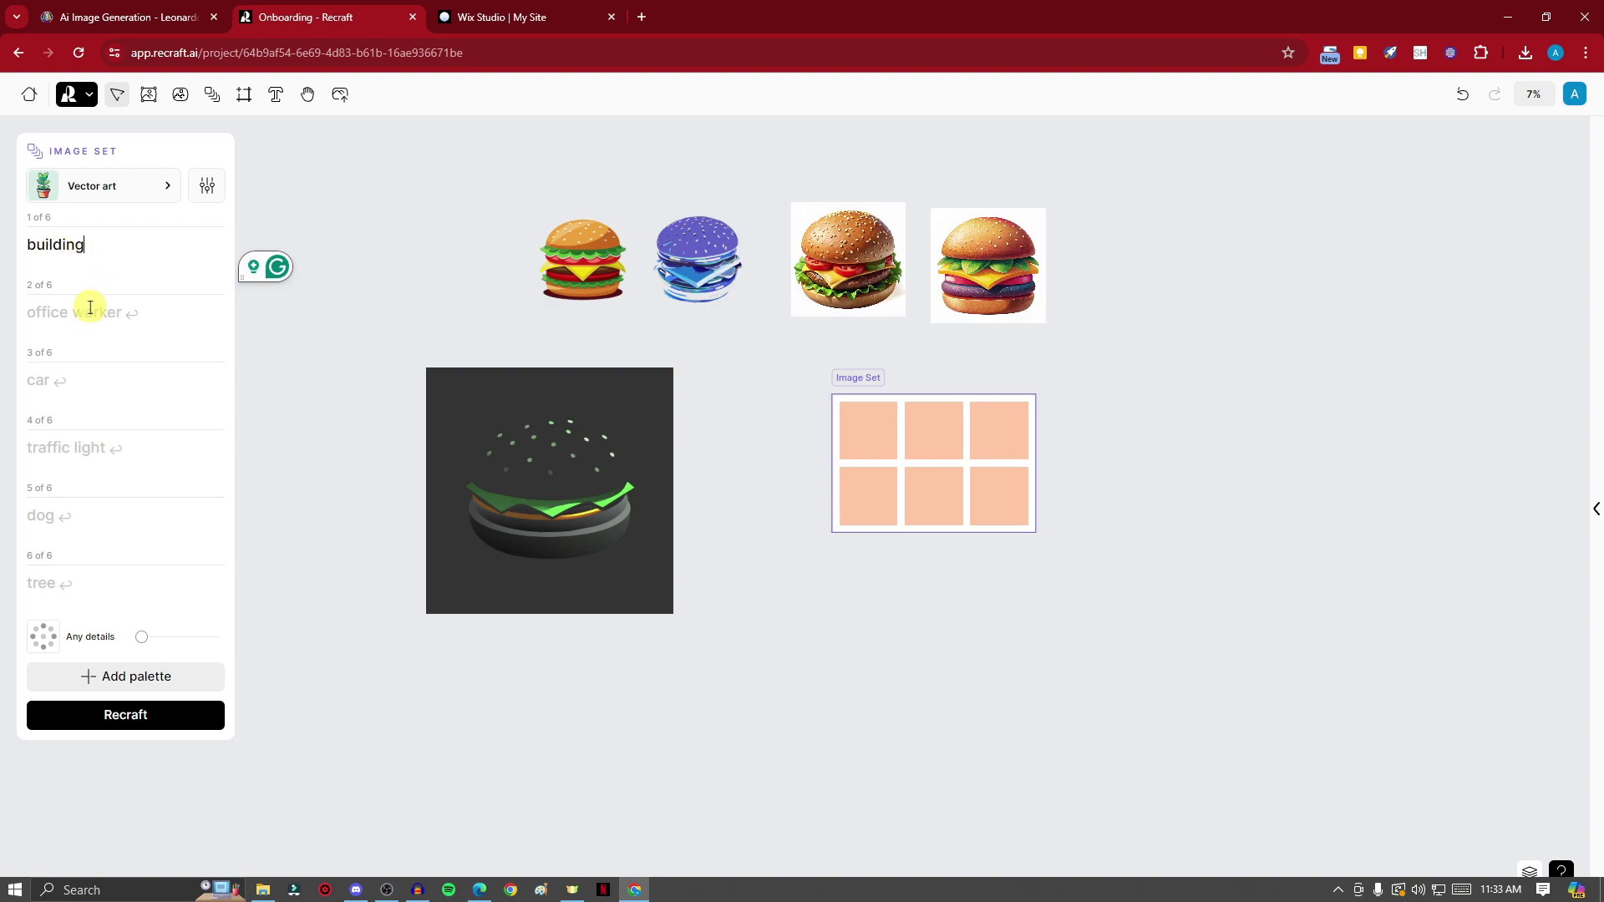
left_click(92, 314)
type("office wor")
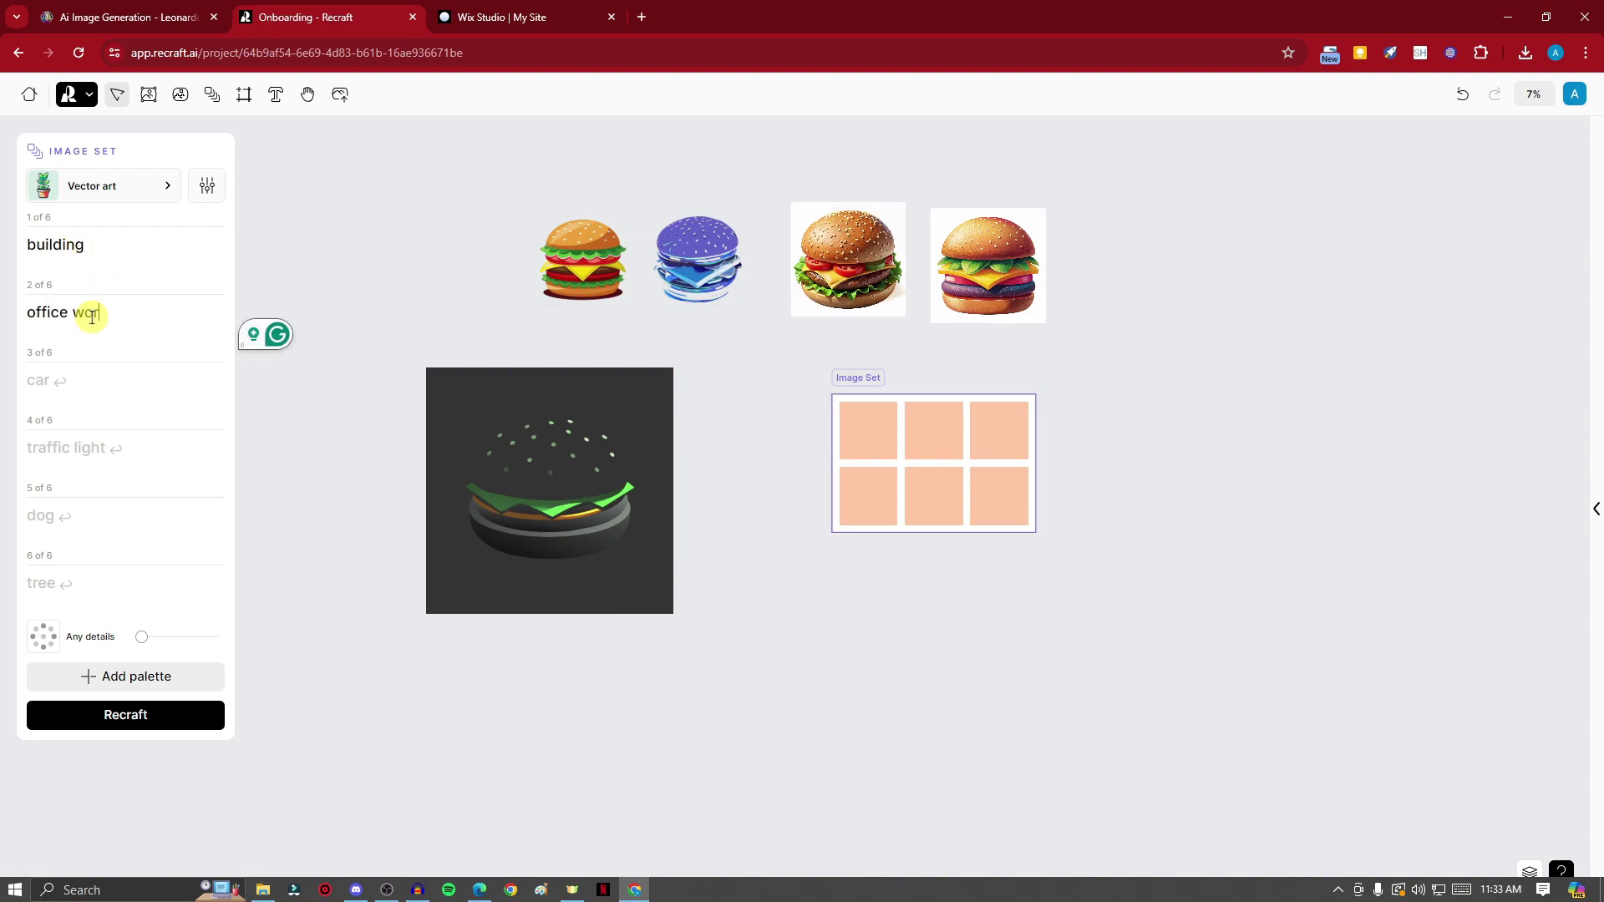
type("ker")
left_click(61, 400)
type("car")
left_click(75, 437)
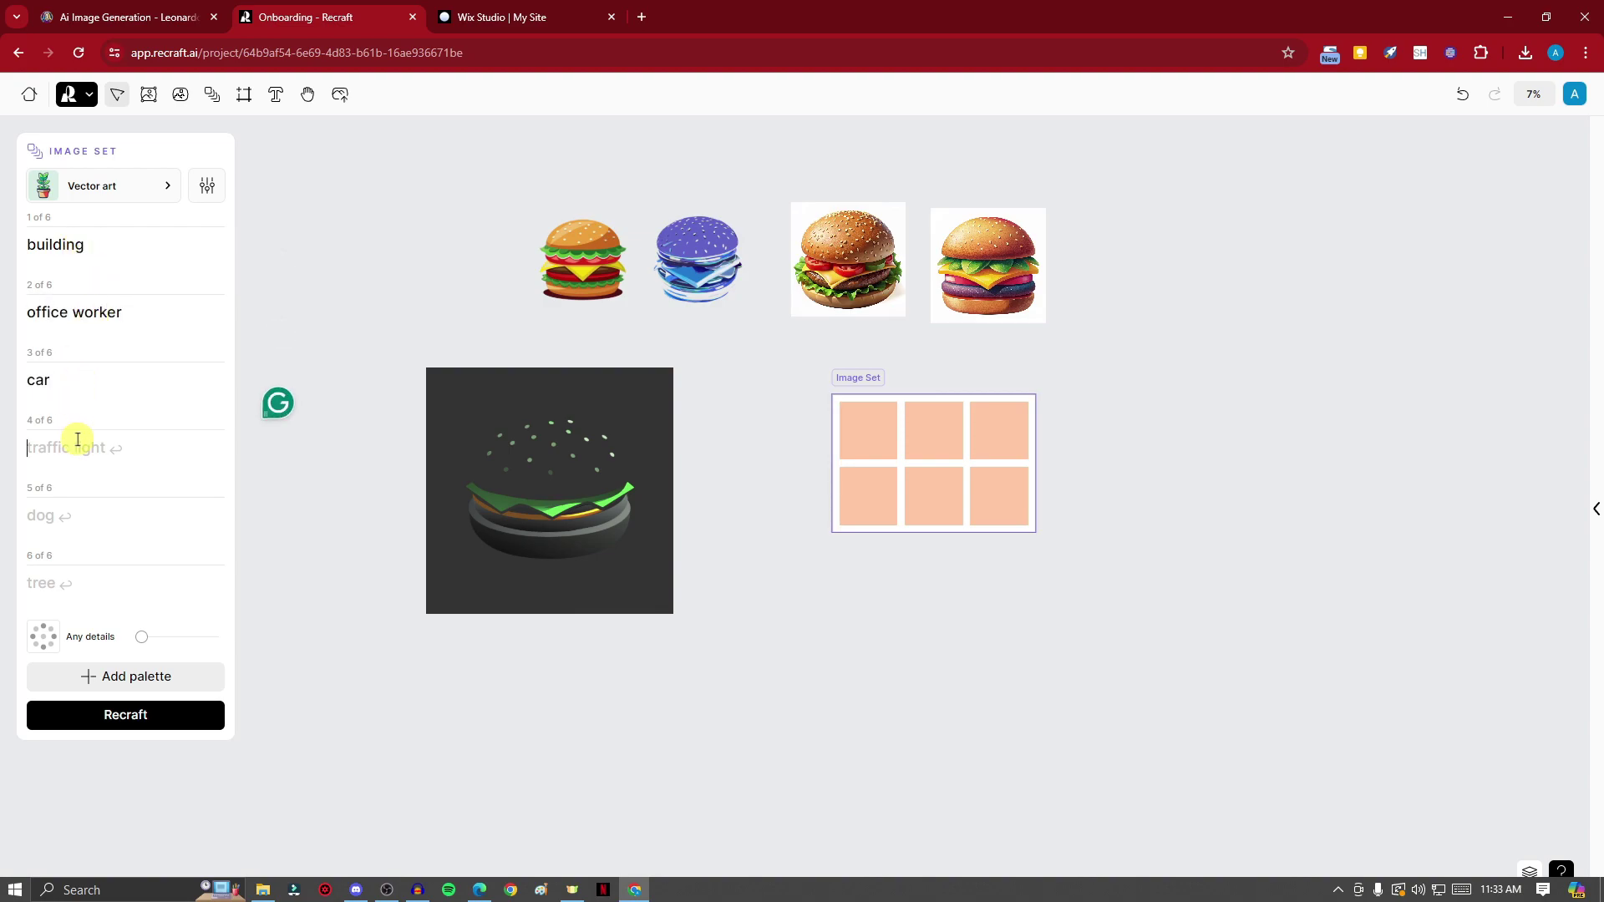
type("traffic light")
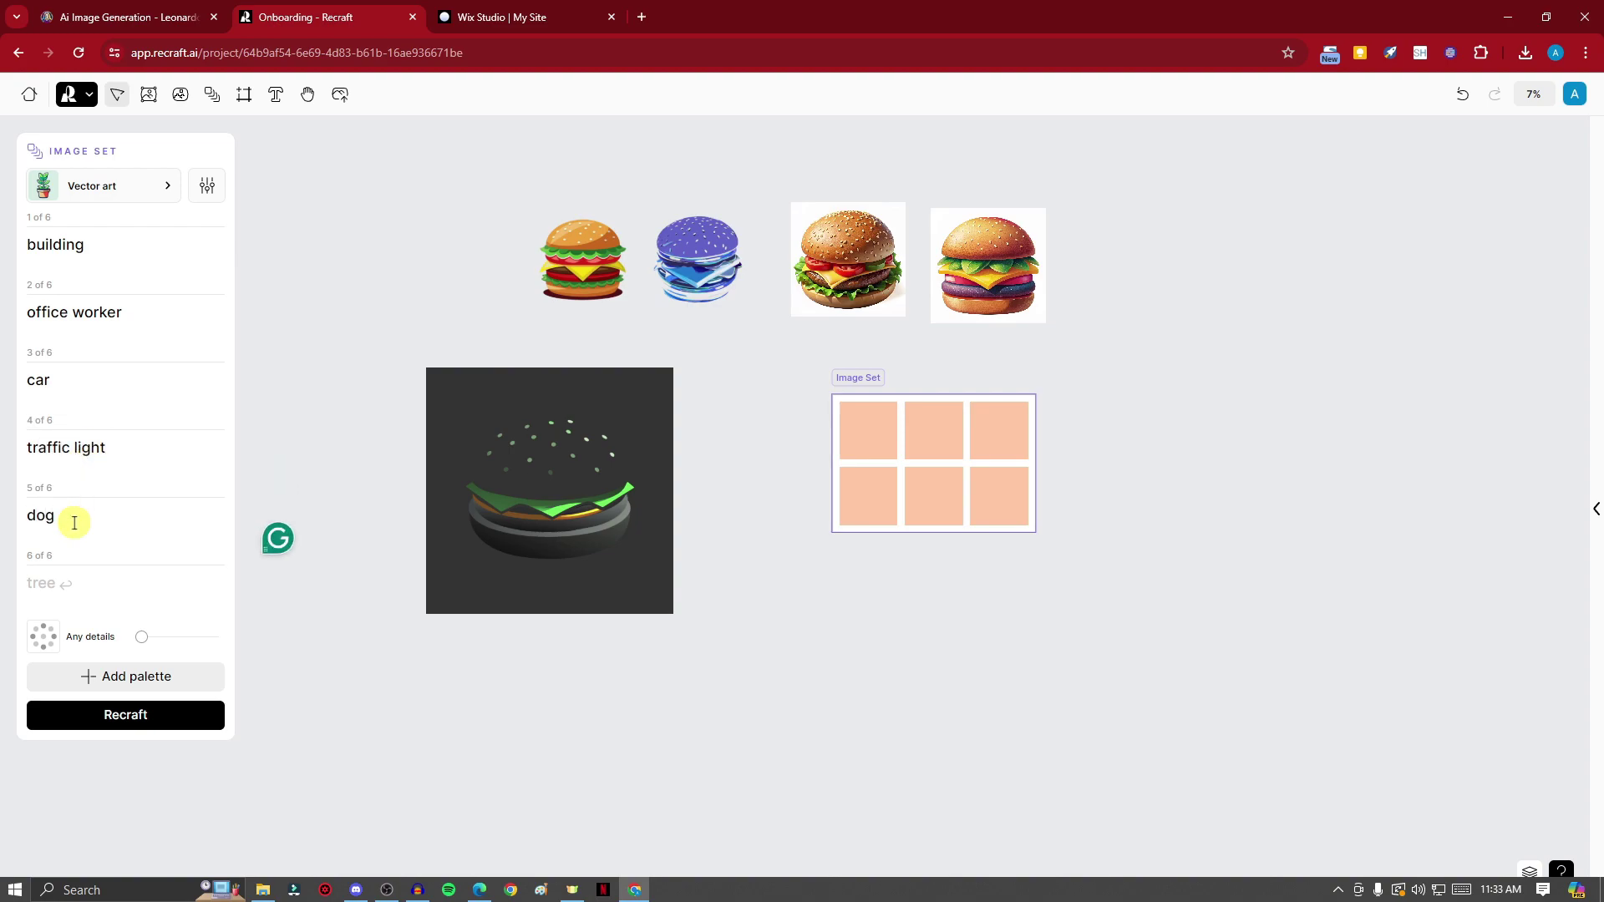
type("ree")
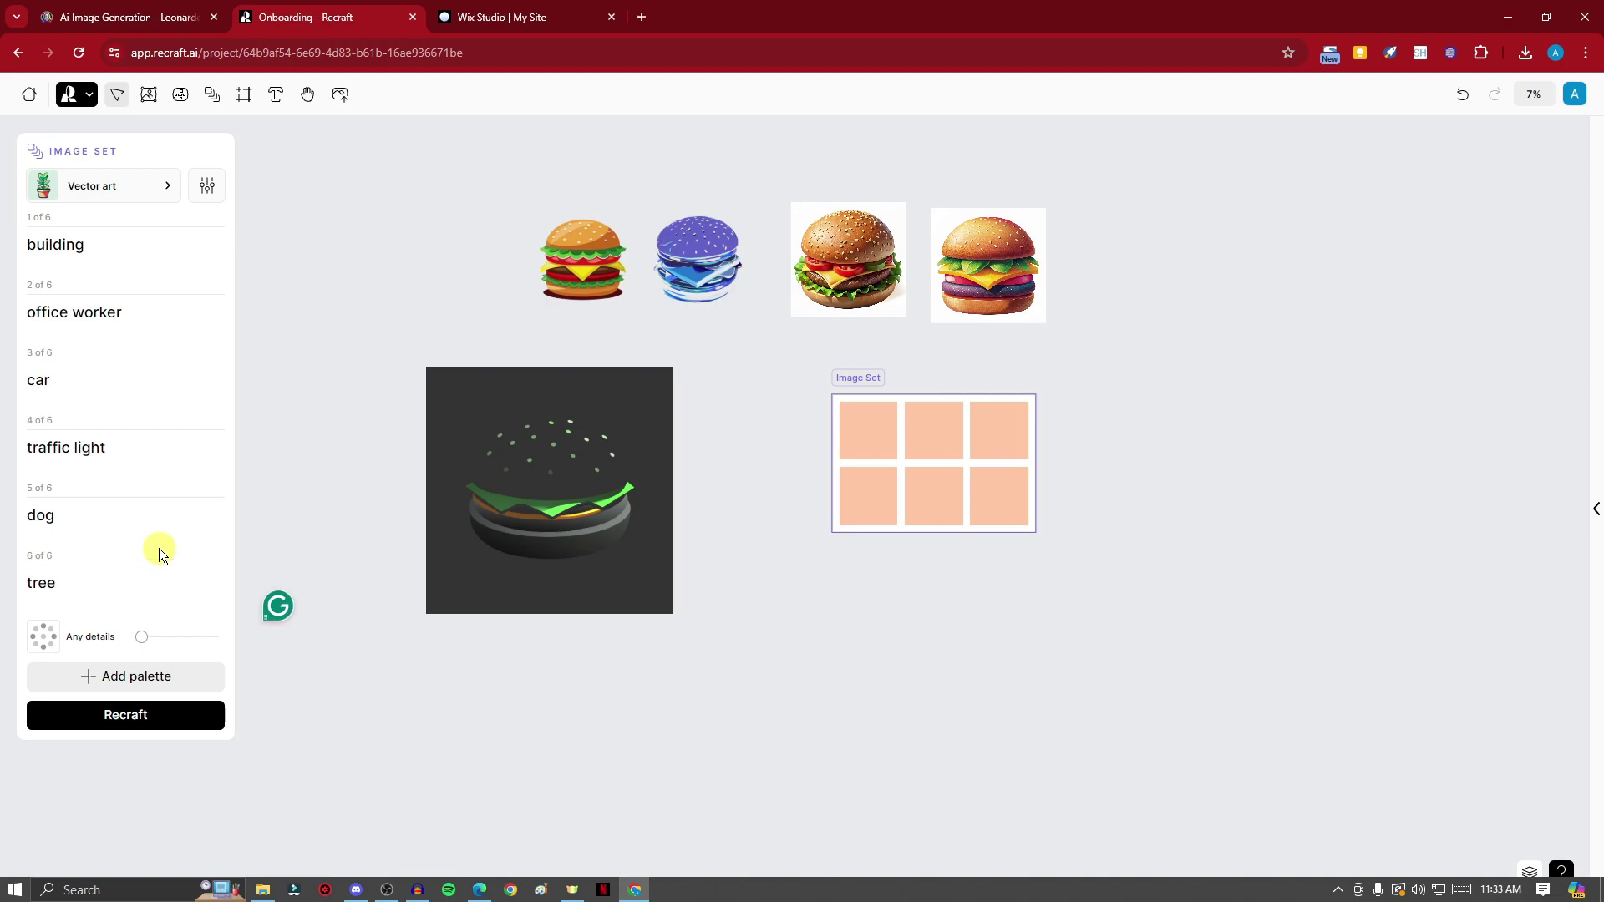
left_click(154, 716)
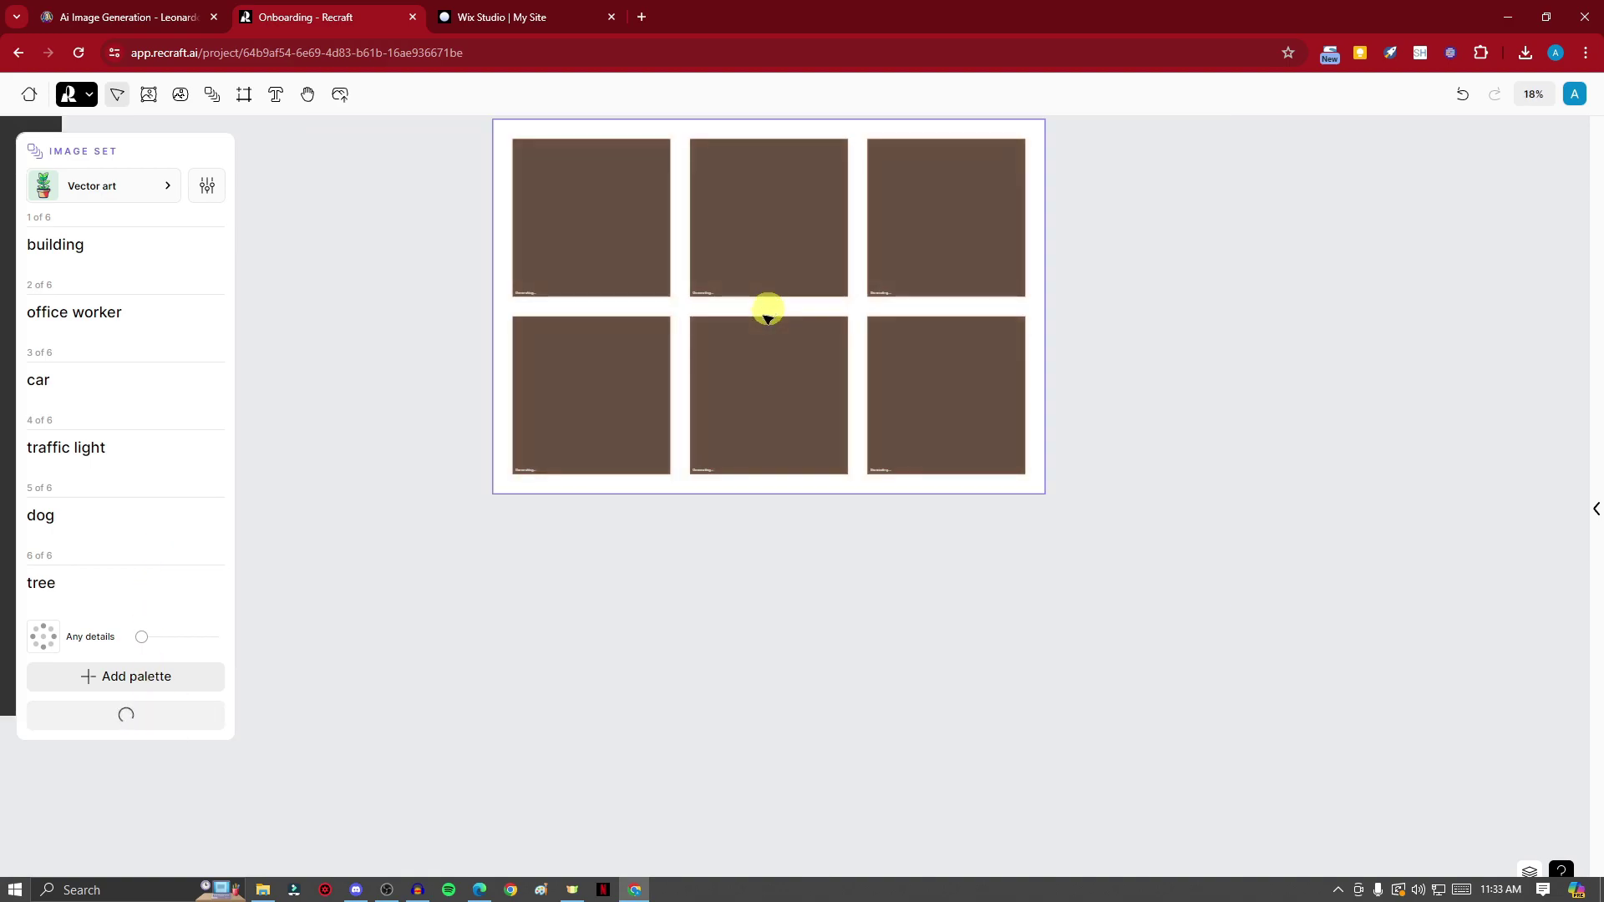
Step: Examine the generated Vector 2 burger and compare its dark grey and green background variants
scroll(563, 359, "down", 3)
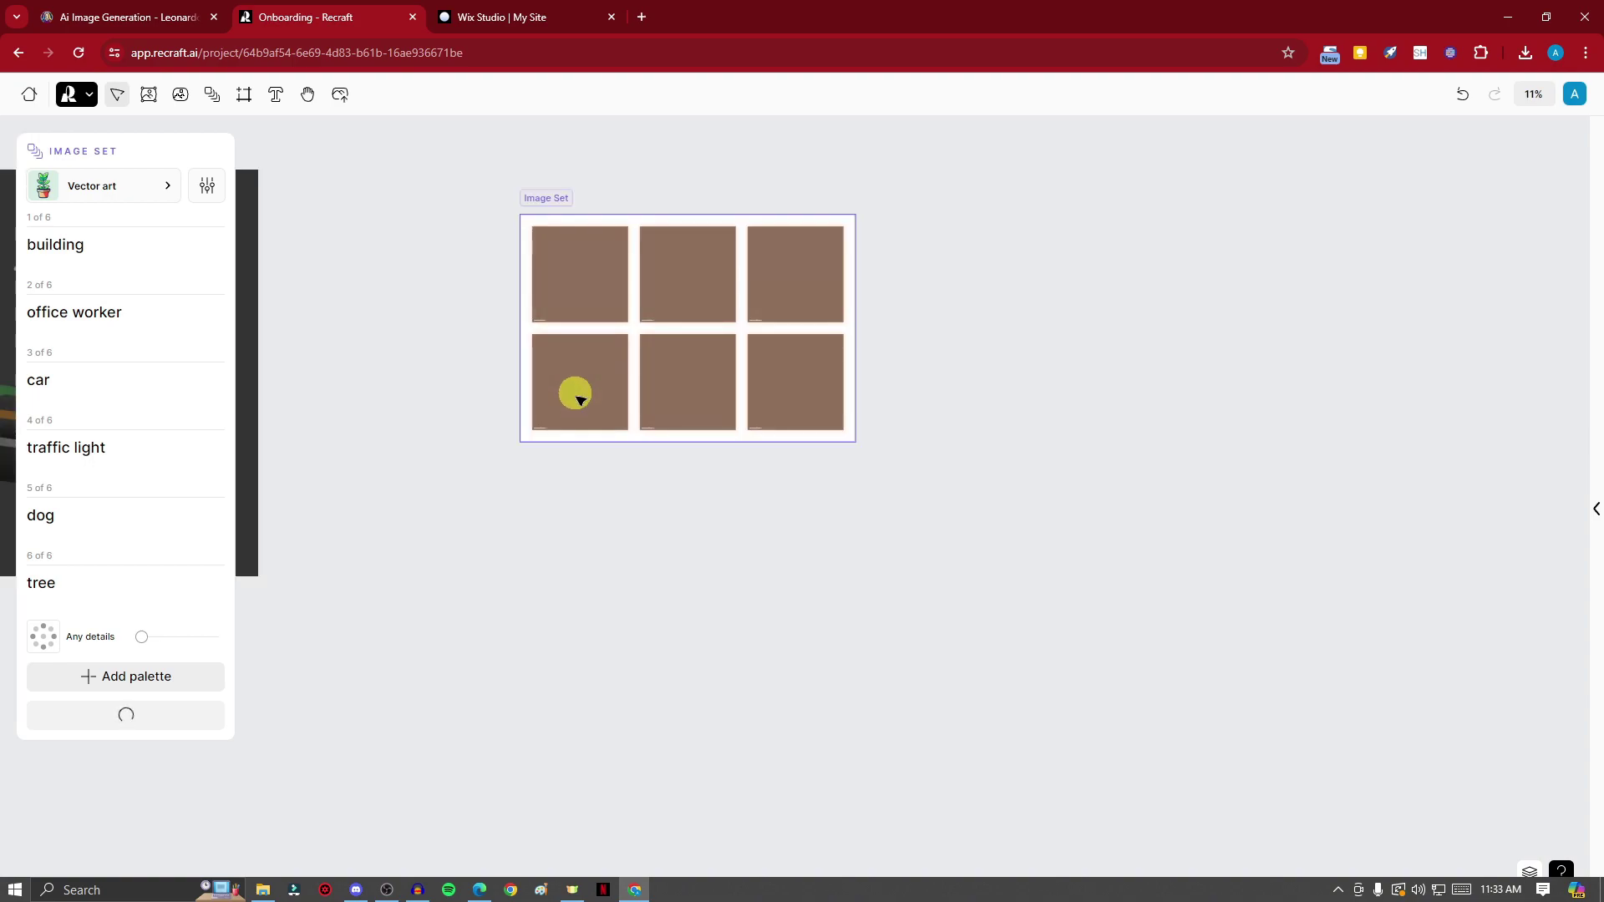
scroll(556, 397, "down", 2)
scroll(383, 369, "down", 2)
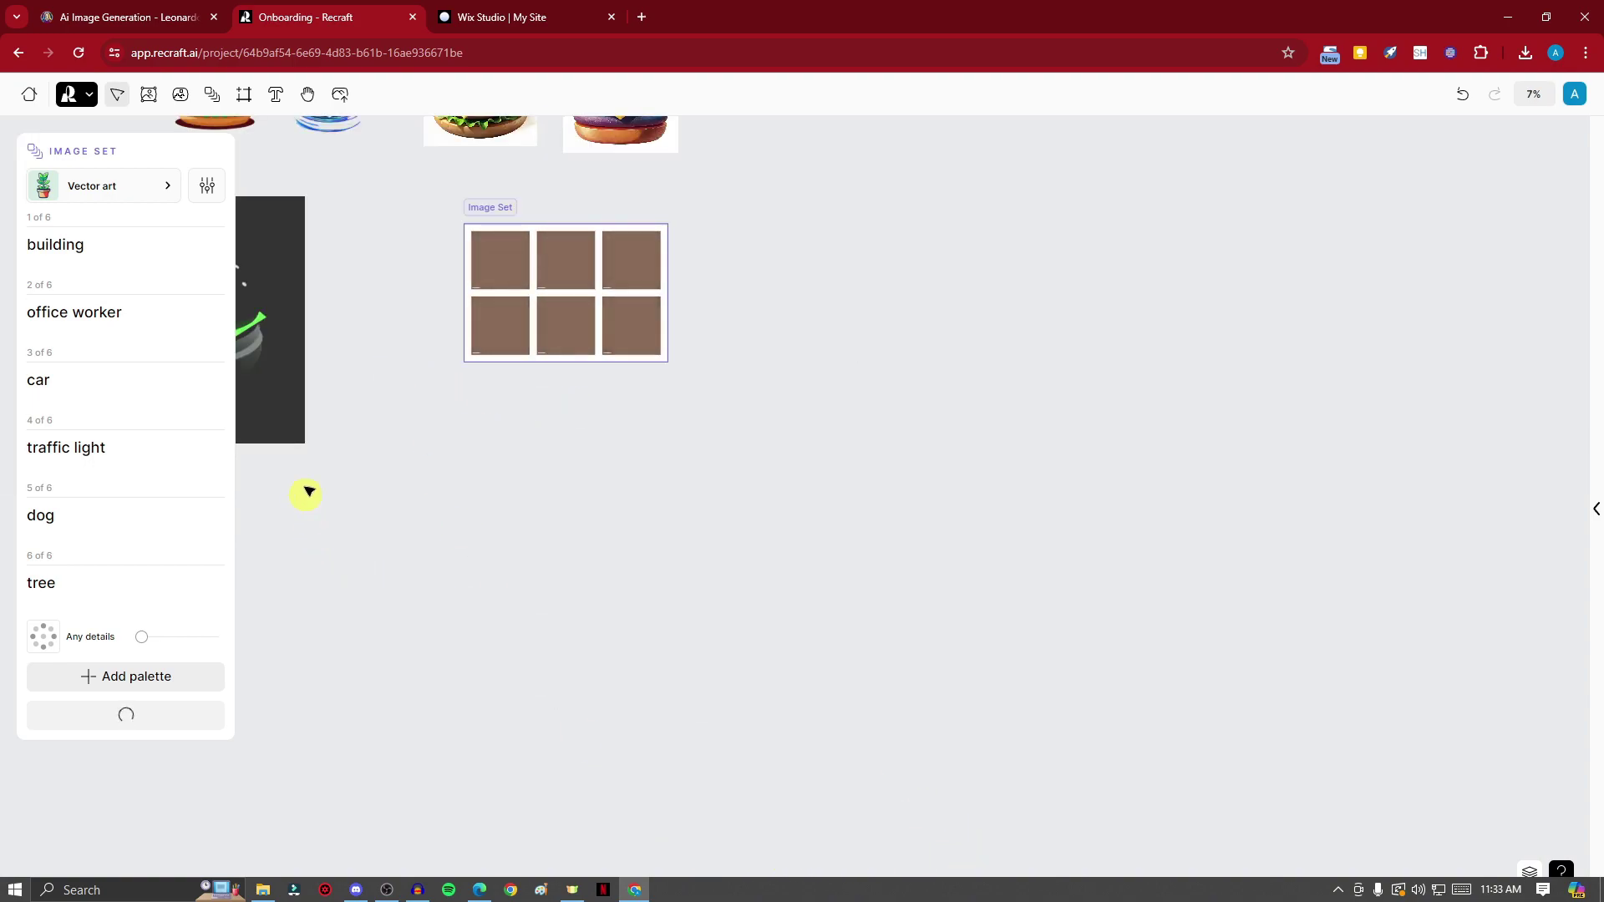
left_click_drag(373, 387, 827, 508)
left_click(599, 420)
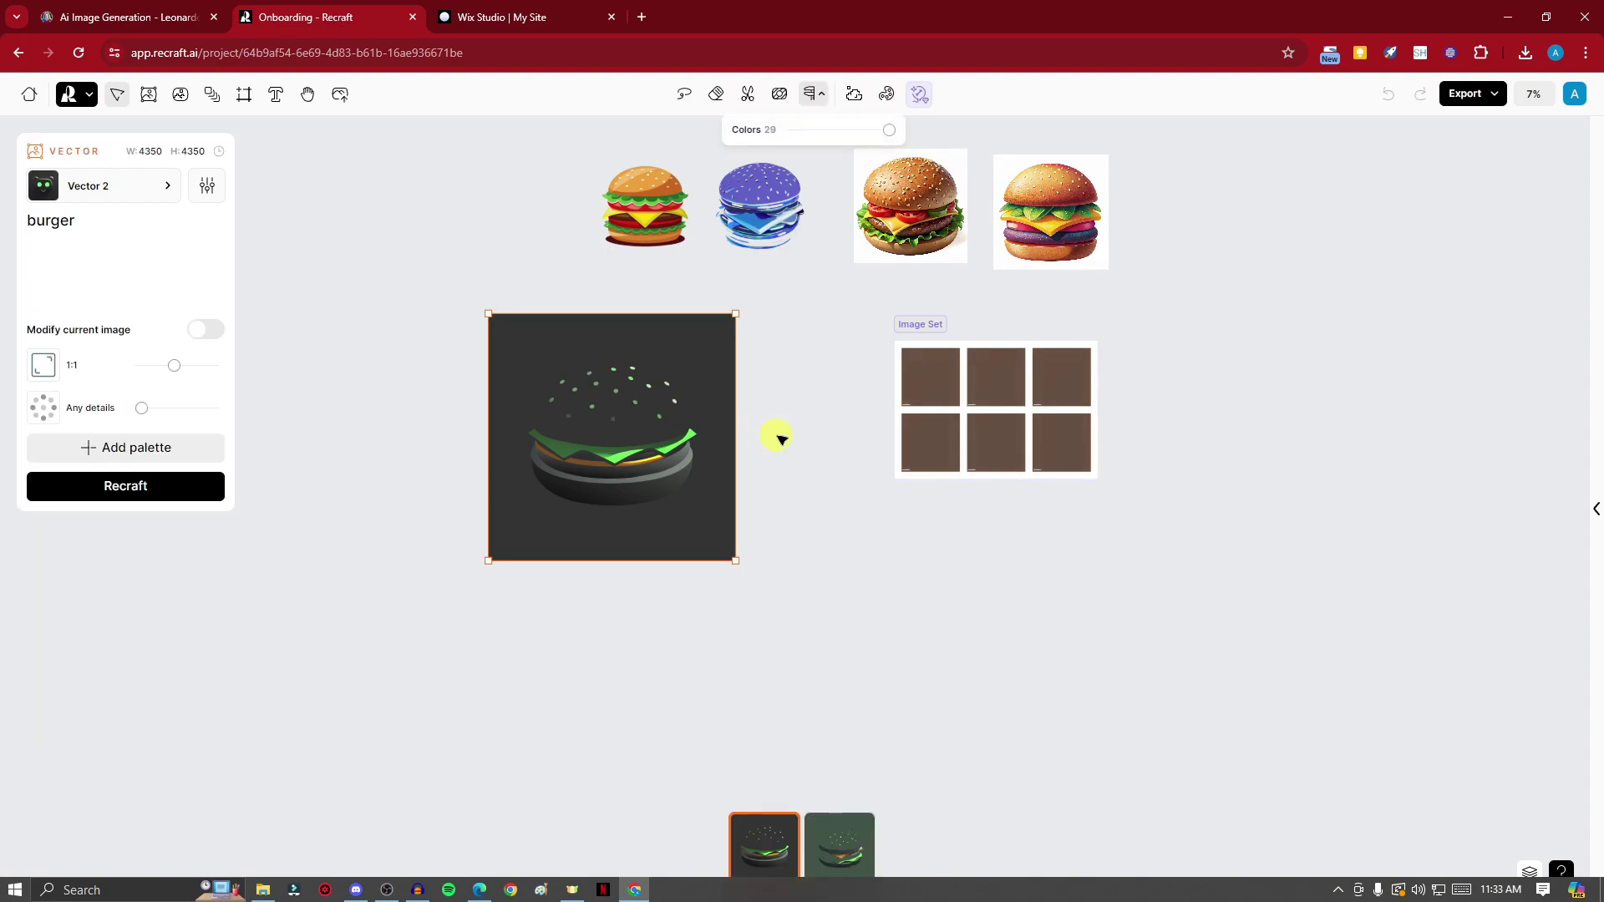
scroll(779, 432, "up", 2)
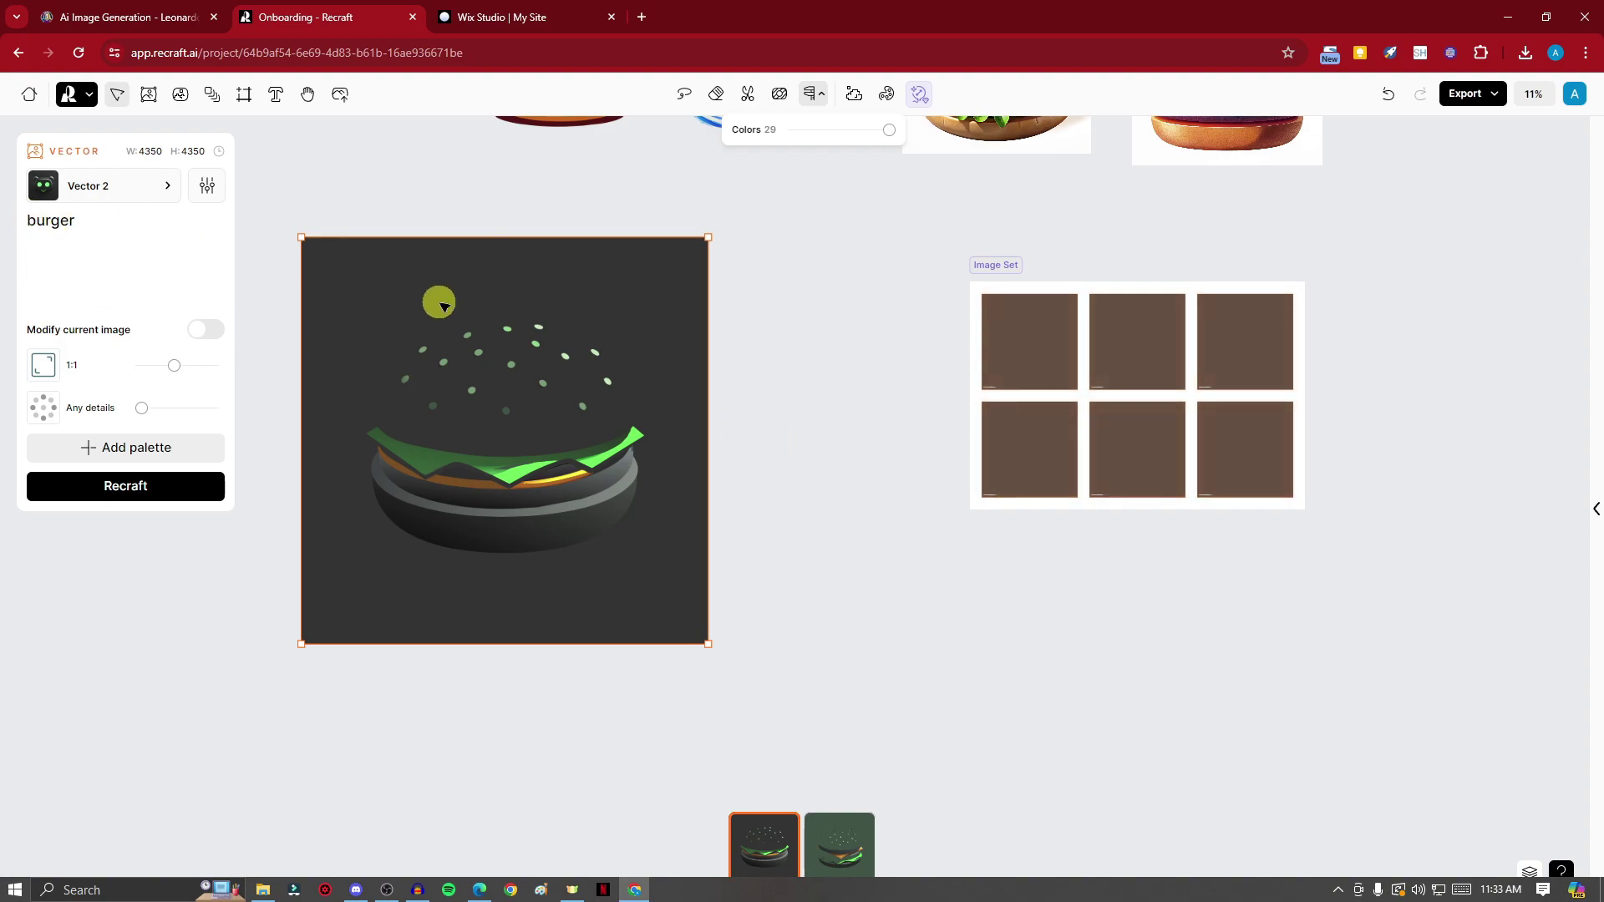
left_click(830, 831)
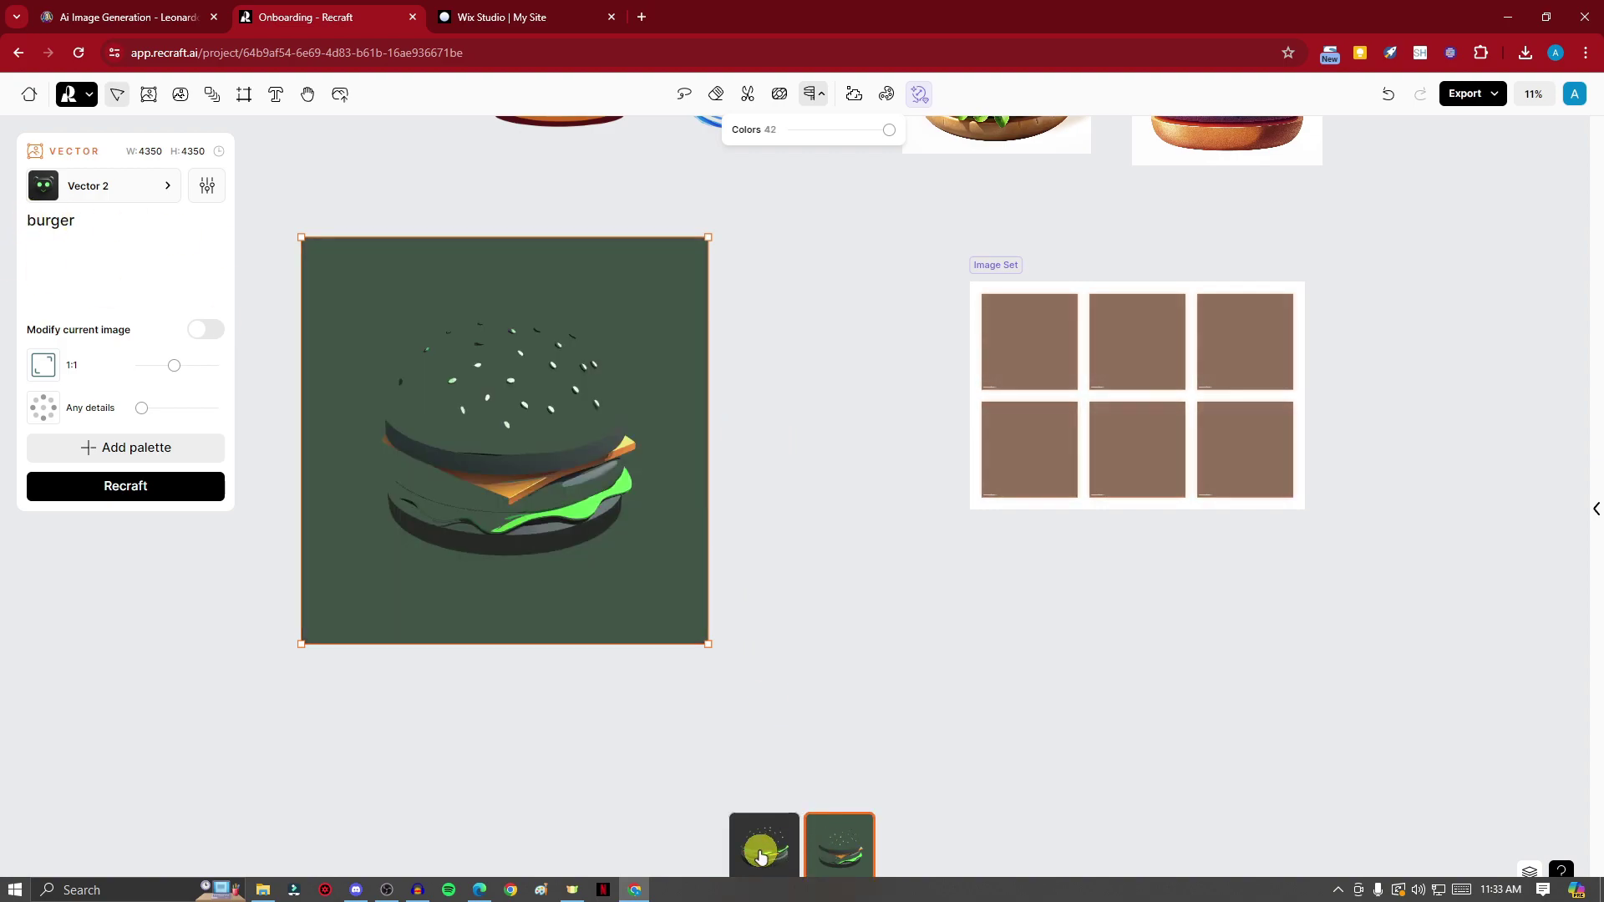
left_click(762, 844)
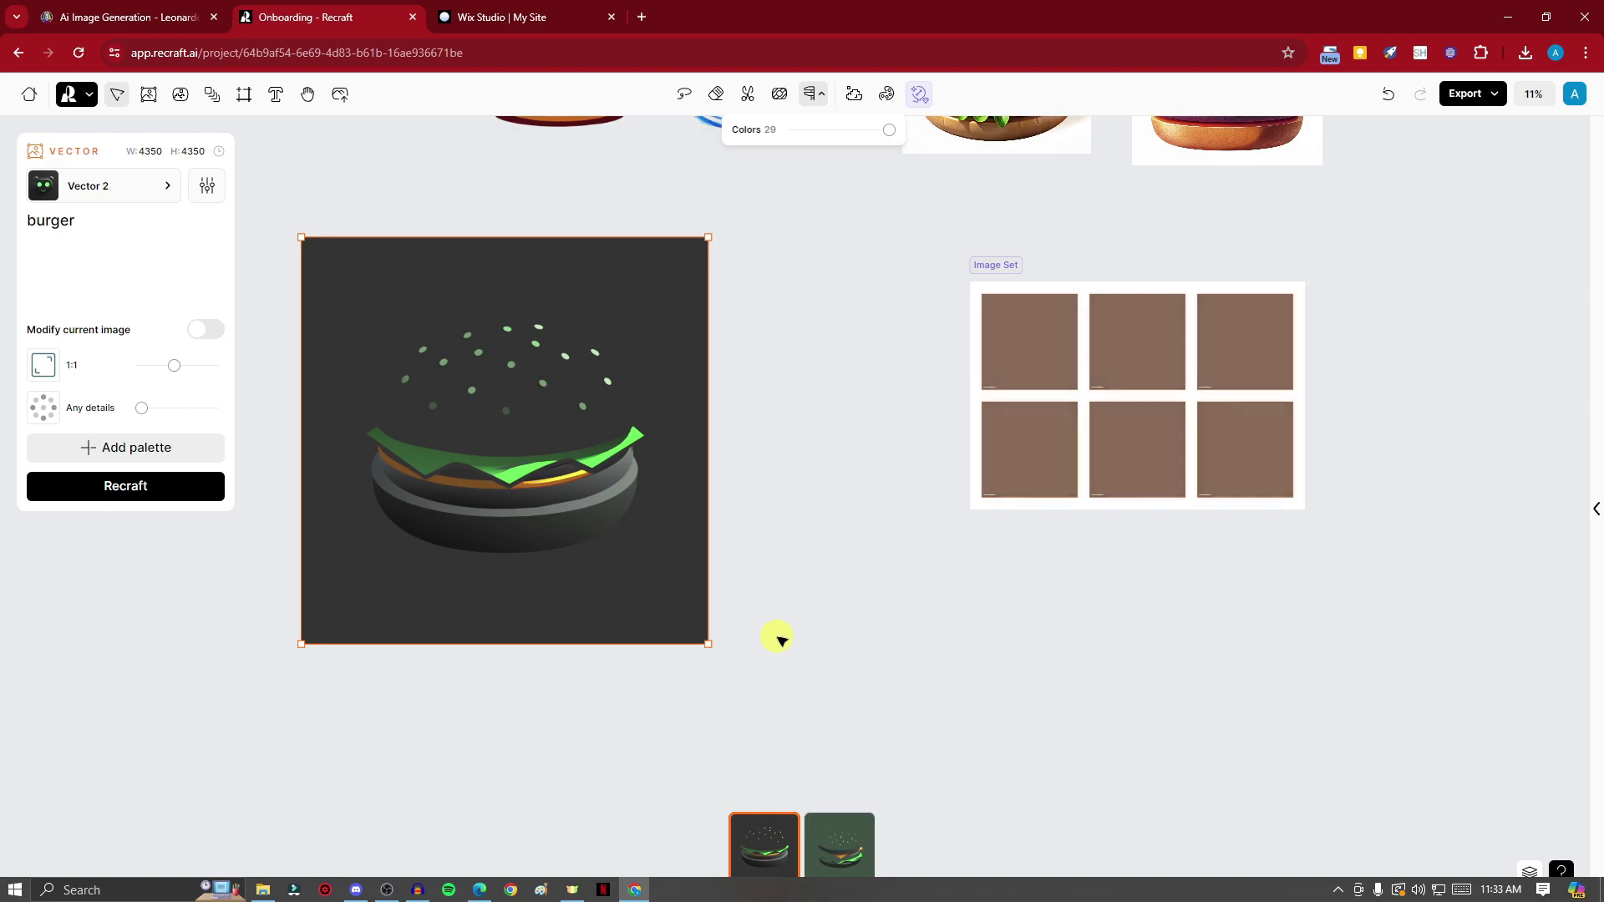
Step: Shrink the Vector 2 burger frame to 1444 × 1444 and place it at the start of the burger row
scroll(778, 666, "down", 3)
left_click_drag(736, 641, 544, 326)
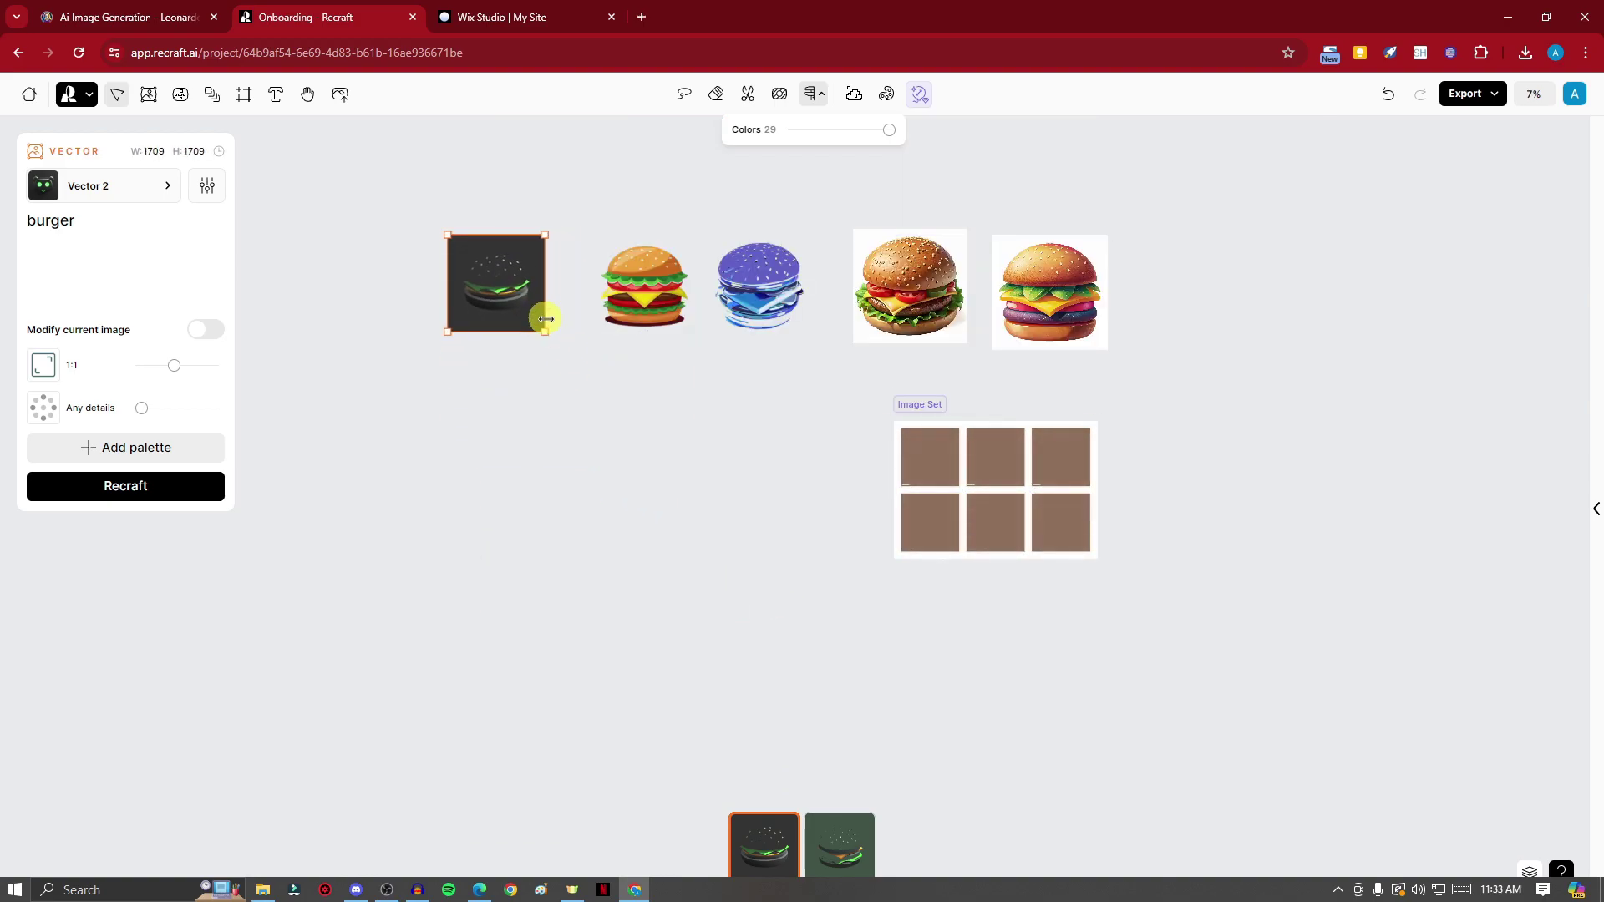
mouse_move(544, 235)
left_mouse_down()
mouse_move(529, 252)
mouse_move(565, 253)
left_mouse_up()
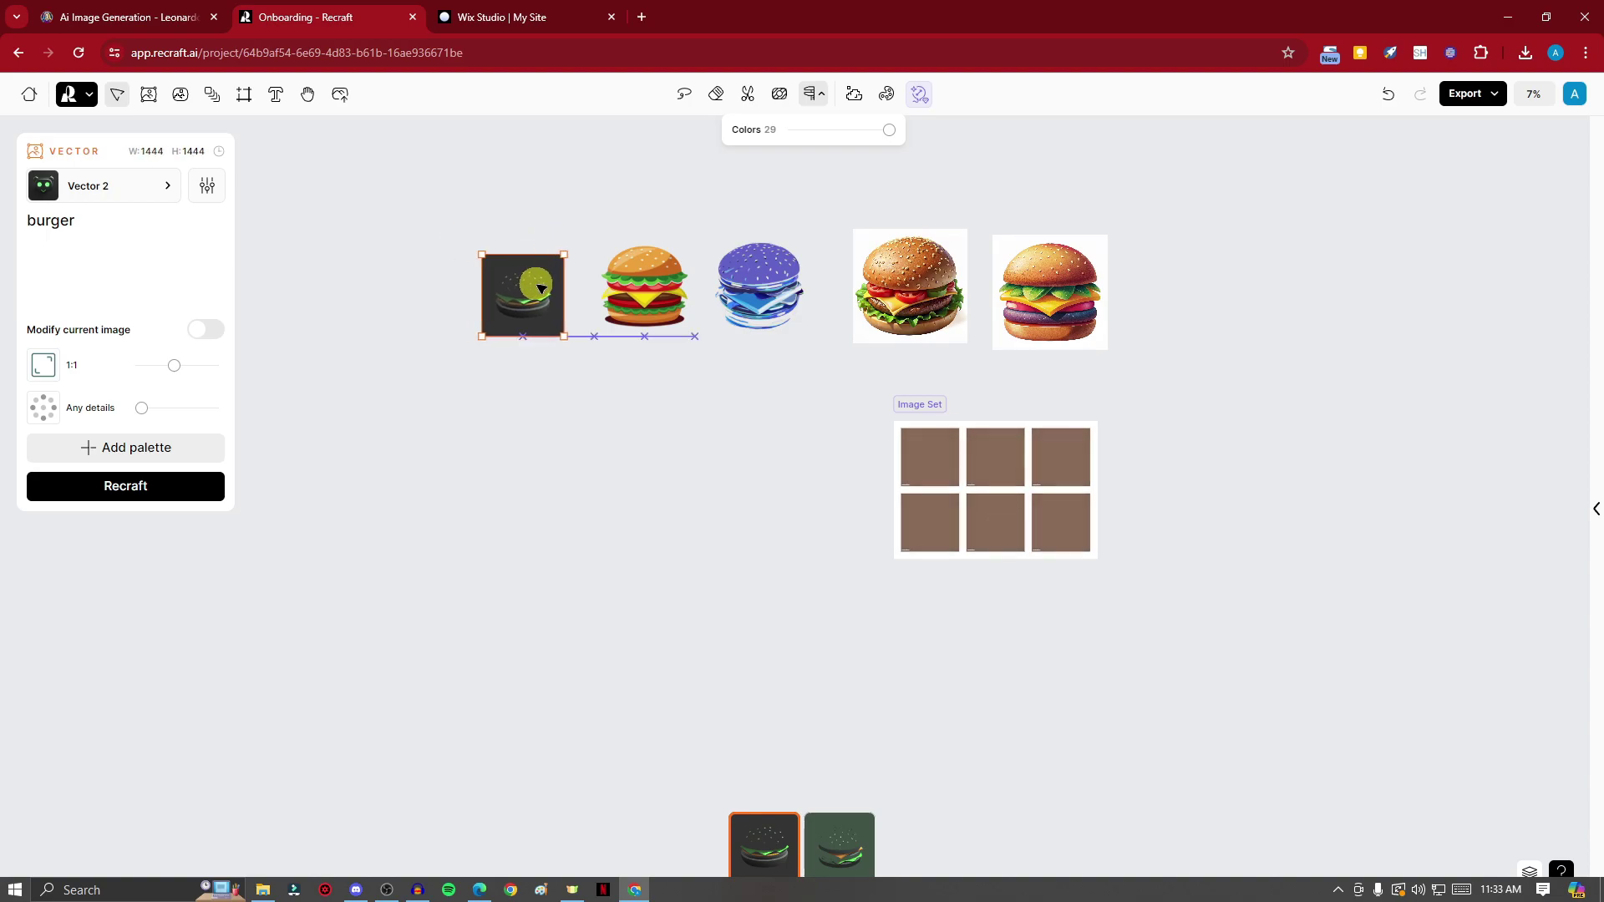
Step: Examine the six generated Vector art images in the image set, including the individual building and dog images
scroll(627, 512, "up", 3)
scroll(526, 512, "right", 5)
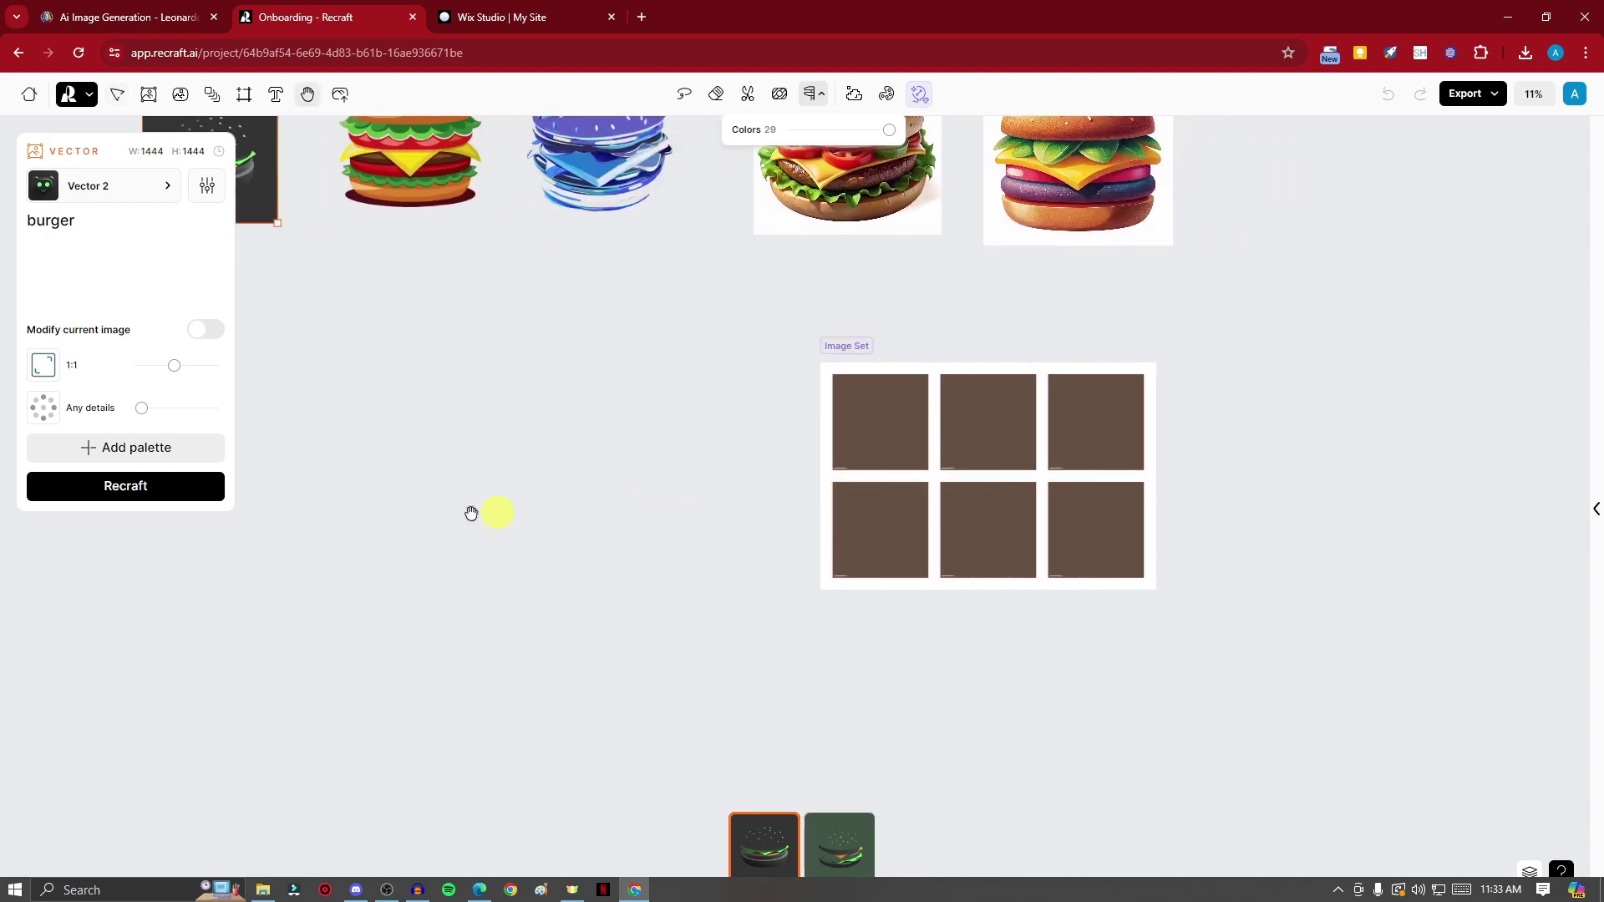
scroll(473, 494, "up", 3)
left_click_drag(609, 484, 336, 427)
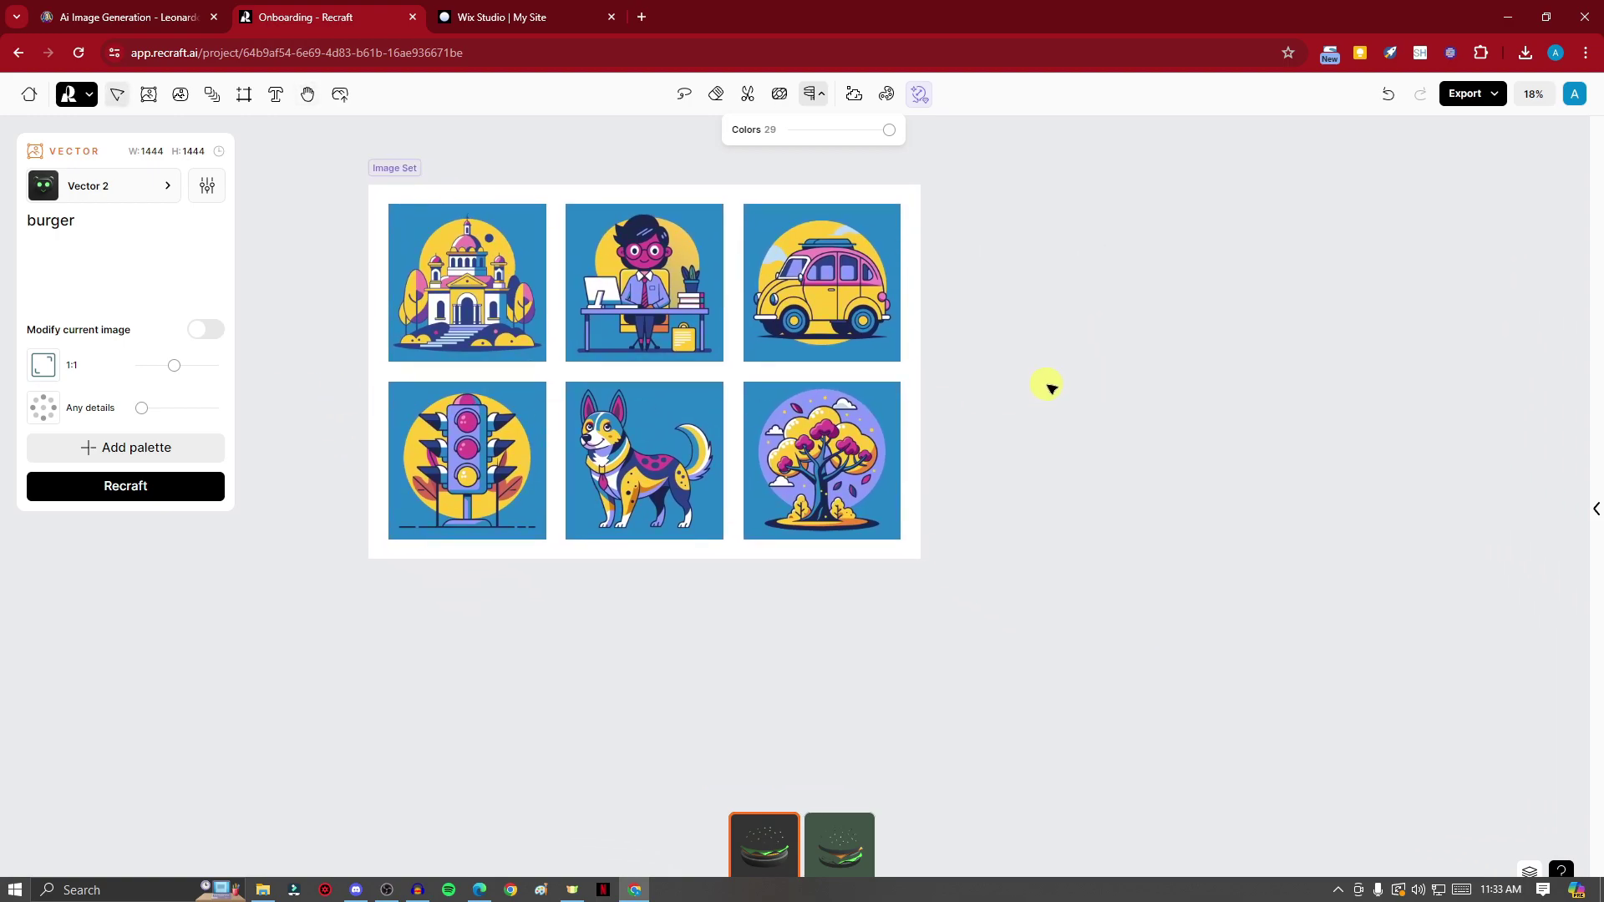
left_click_drag(1051, 387, 959, 393)
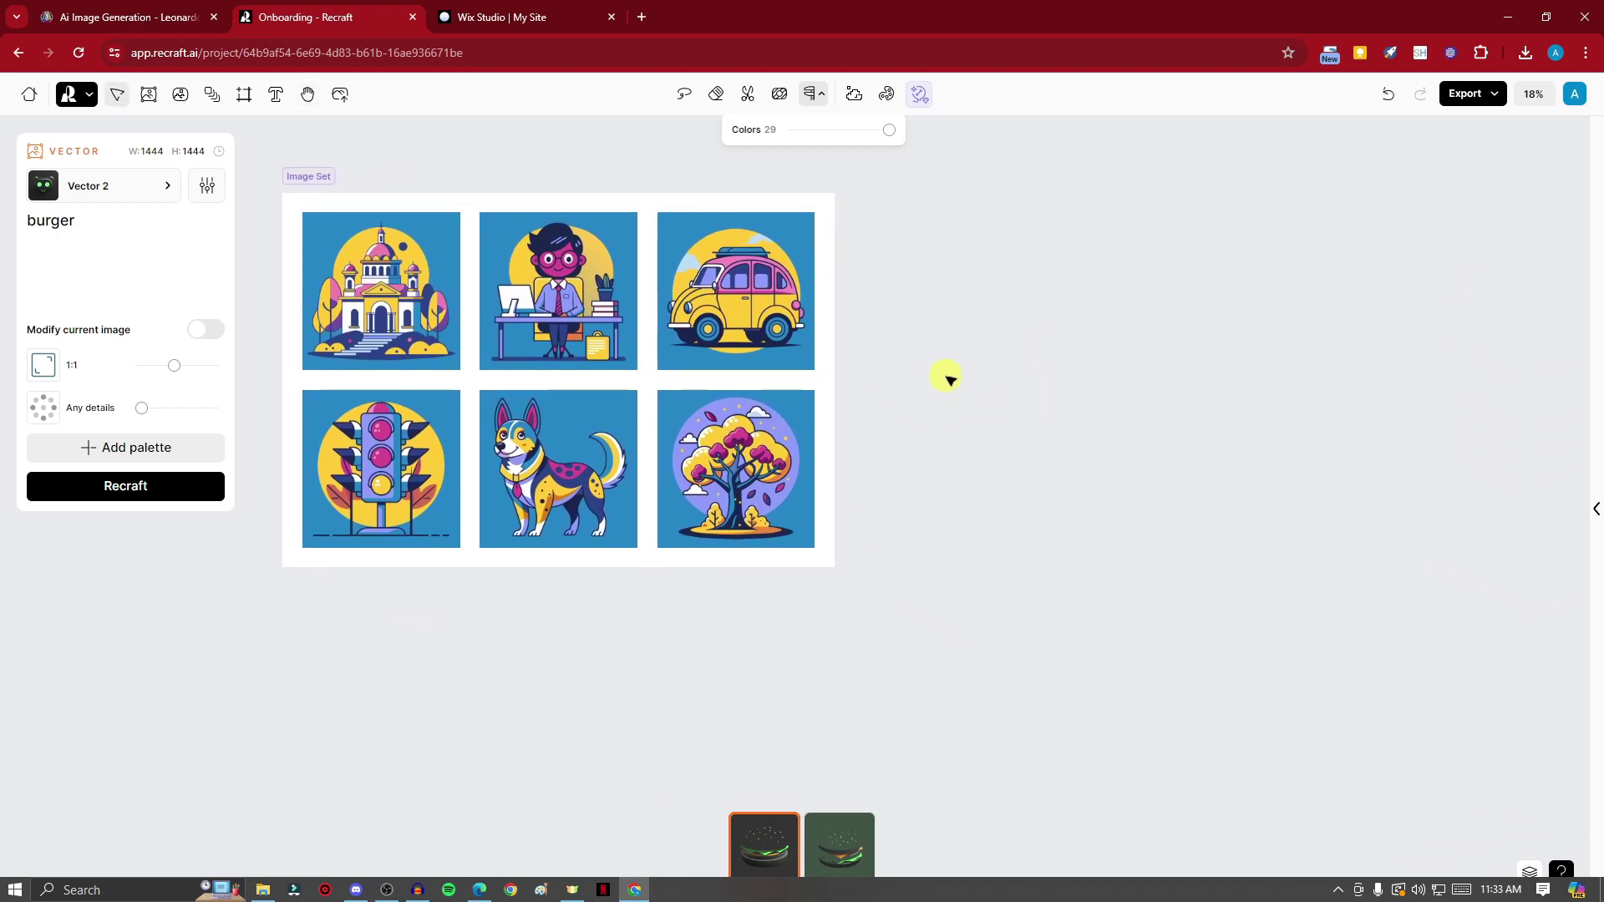
left_click(407, 271)
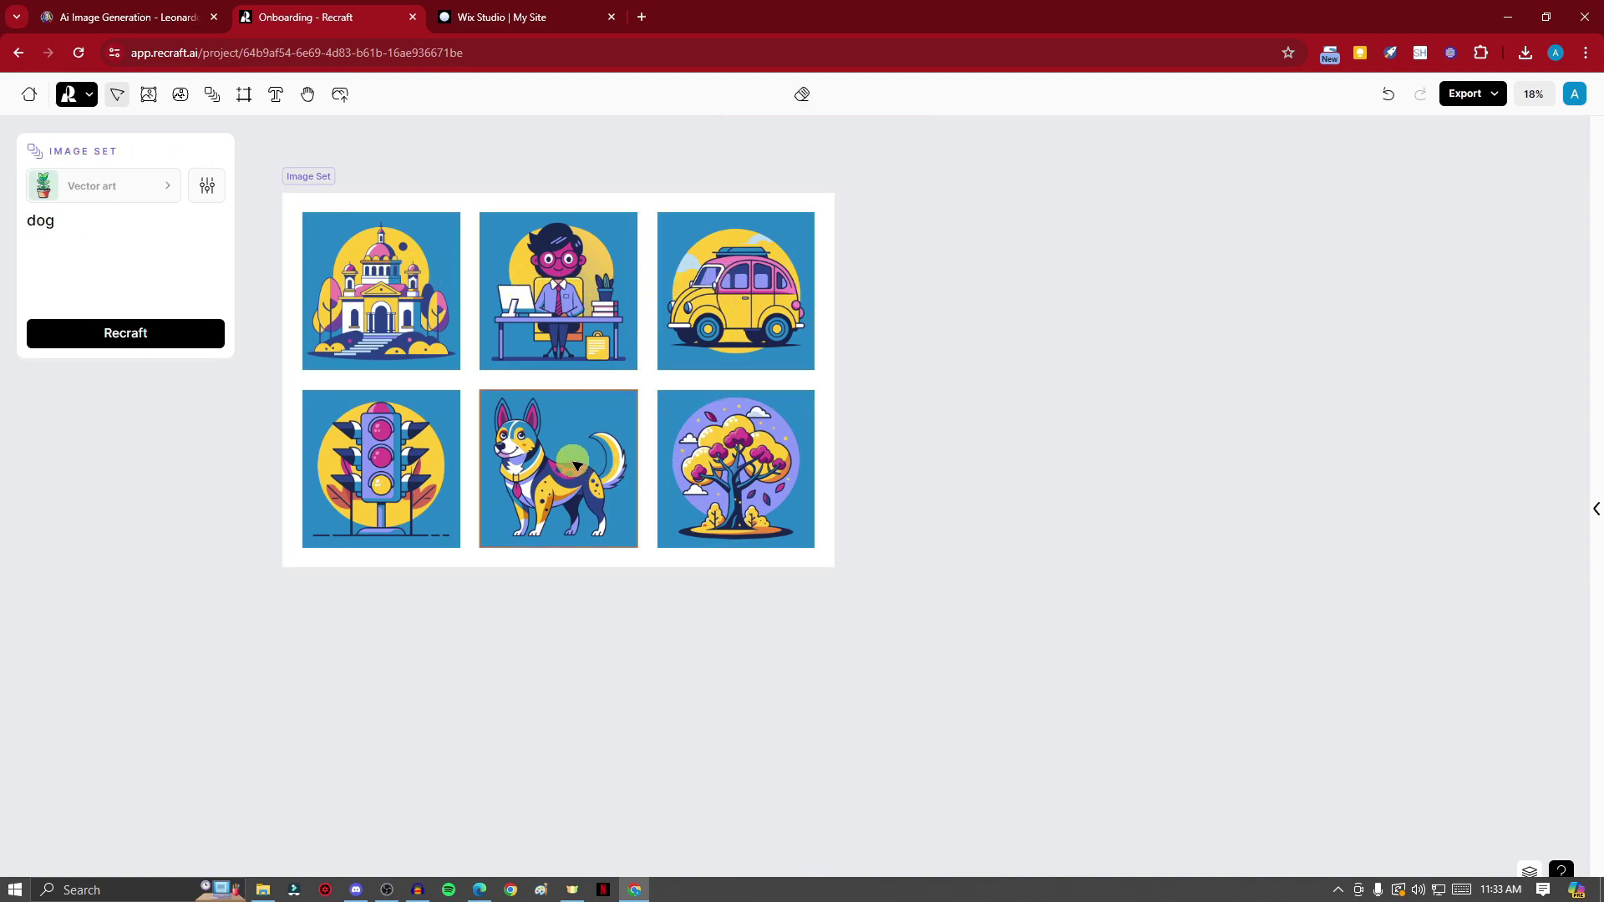
left_click(888, 288)
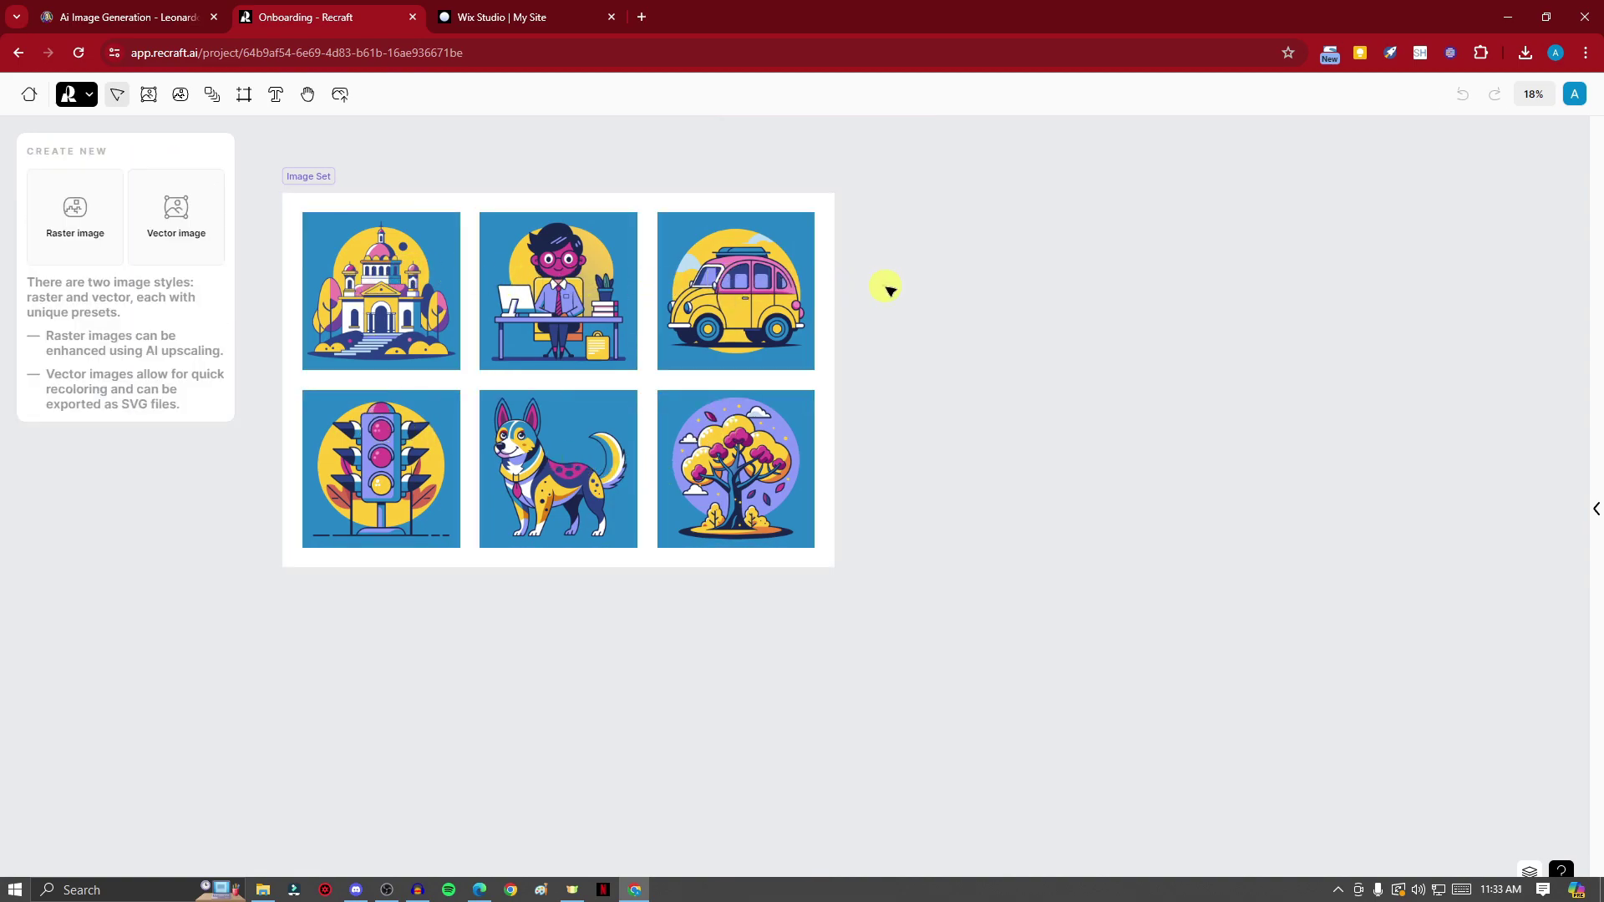
Step: Create a second six-image set beside the first one and assign it the custom My Vector Style
left_click(214, 97)
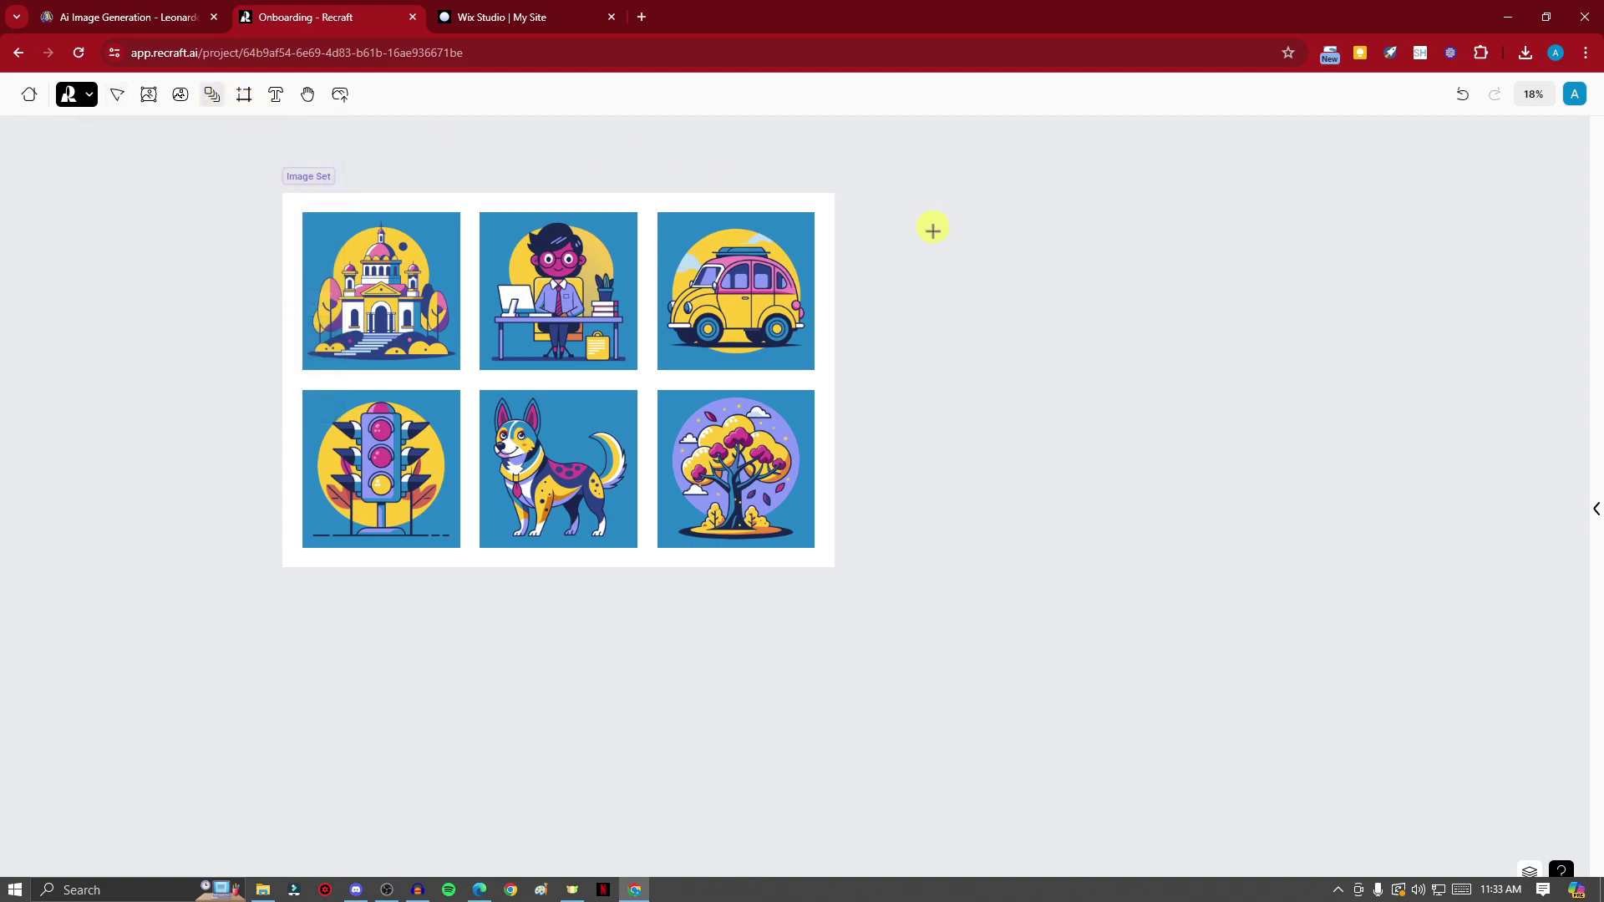
left_click_drag(906, 223, 1487, 563)
left_click(146, 191)
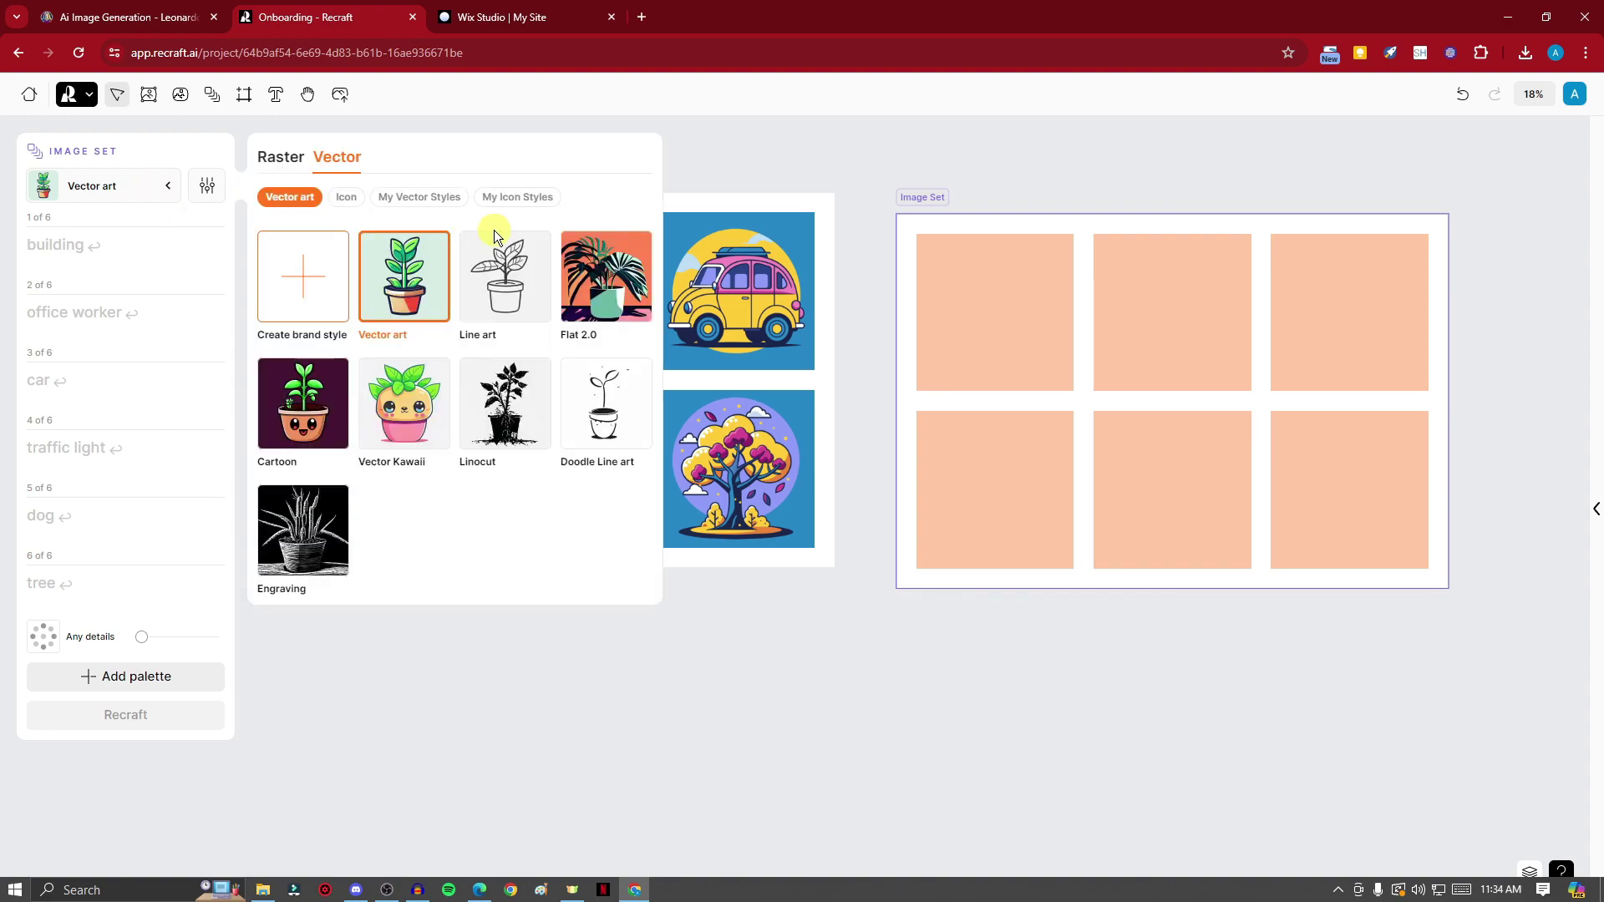
left_click(417, 197)
left_click(519, 276)
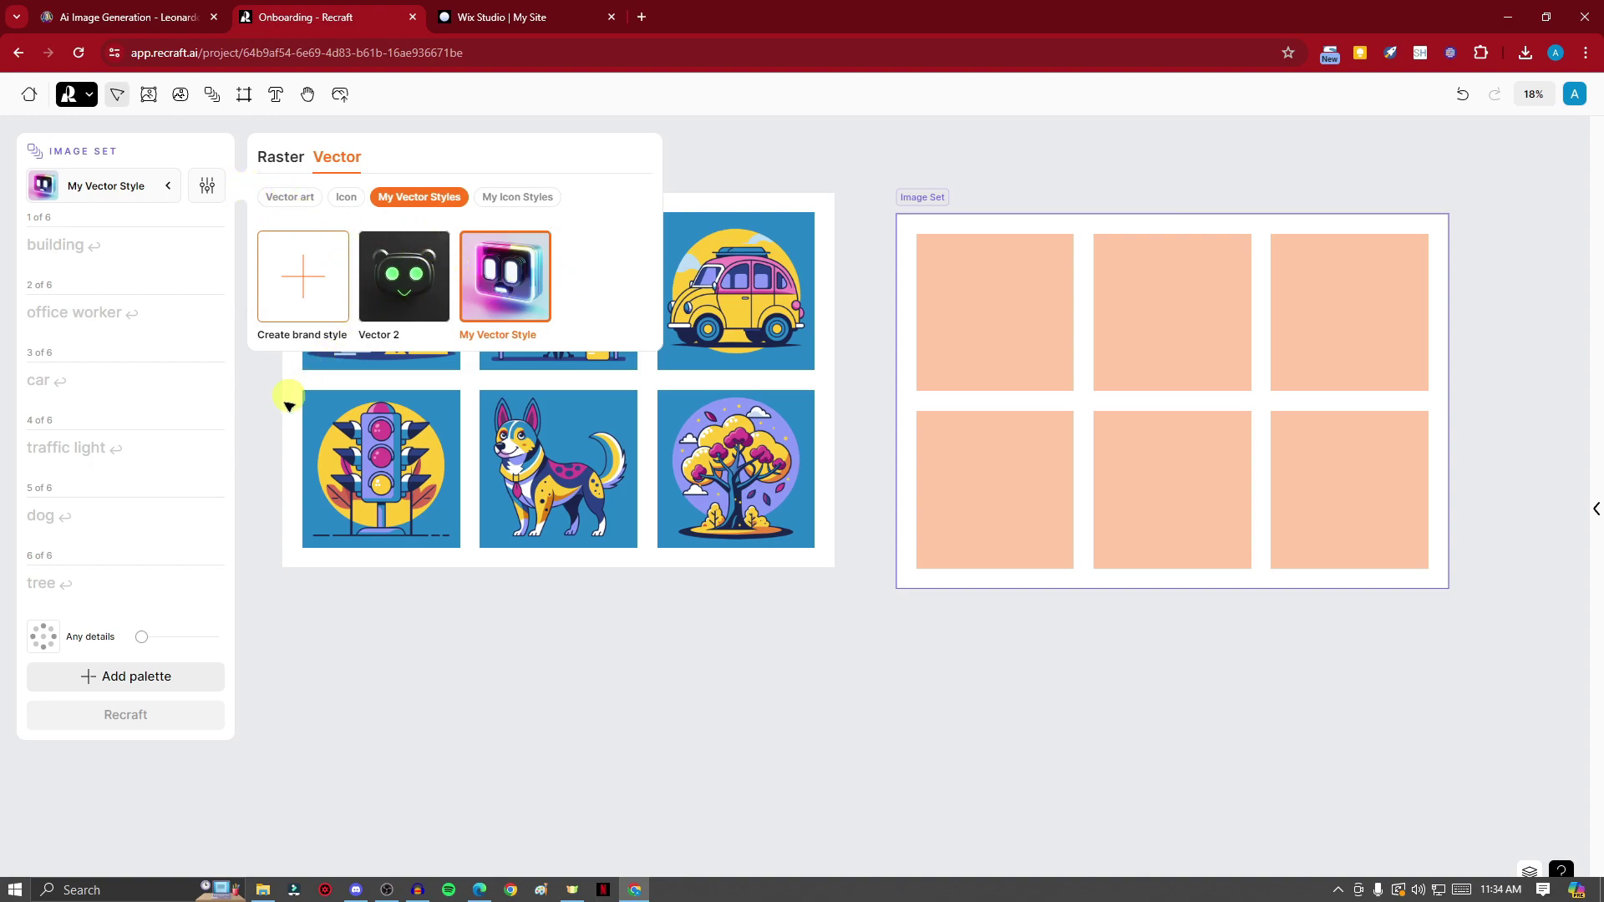
Step: Fill the second set's prompts with Building, office worker, car, traffic light, dog and tree, and generate the images
left_click(84, 247)
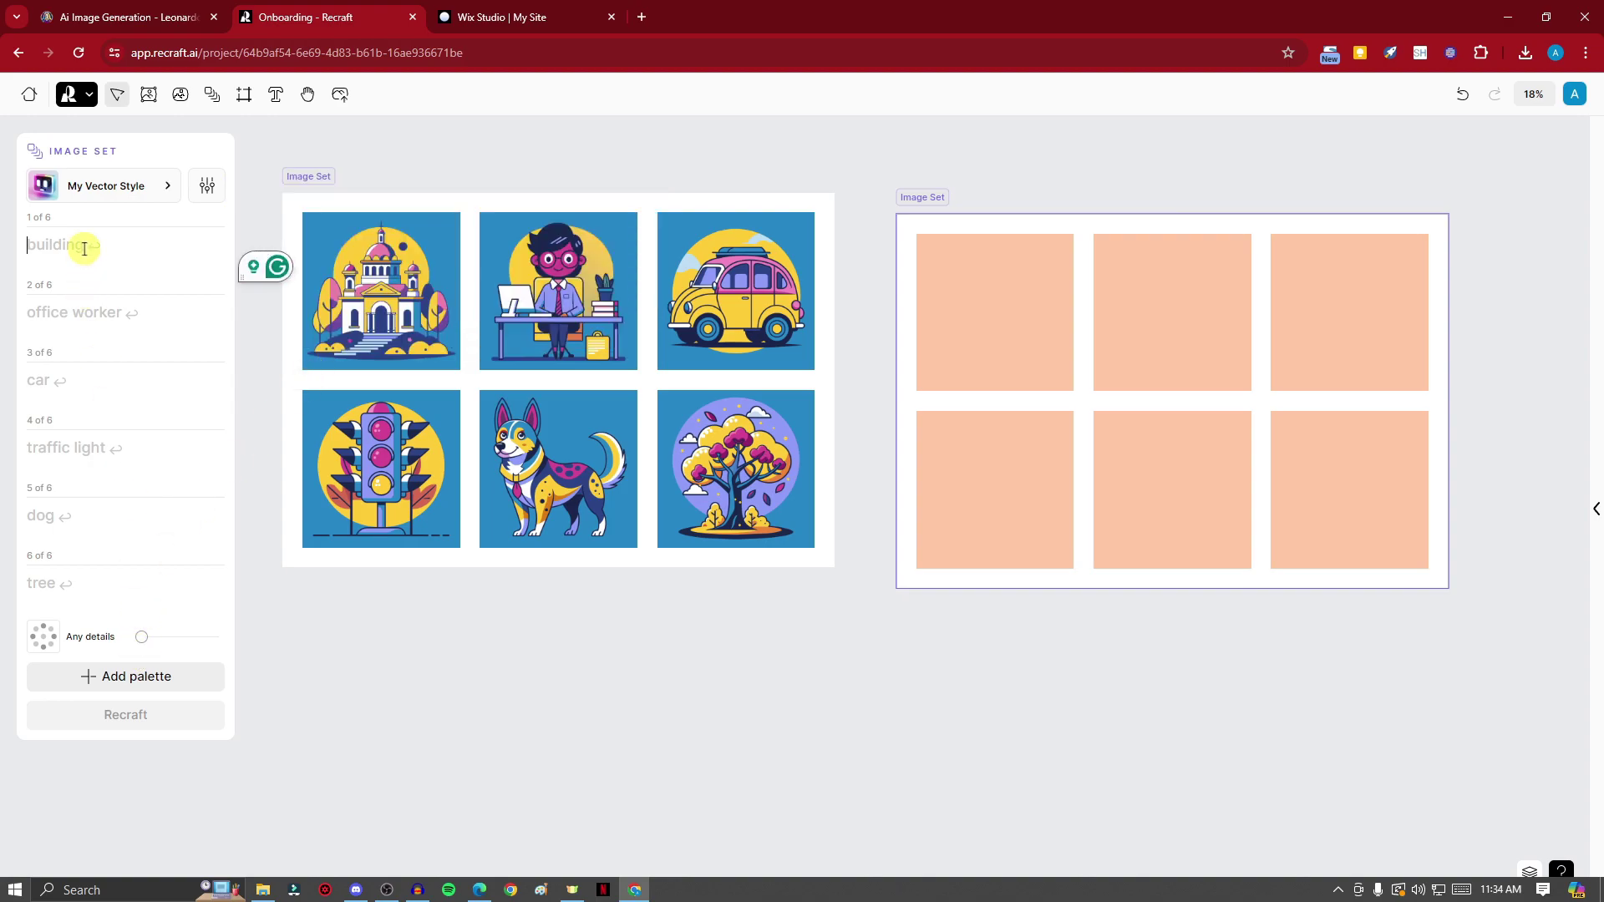
type("Building")
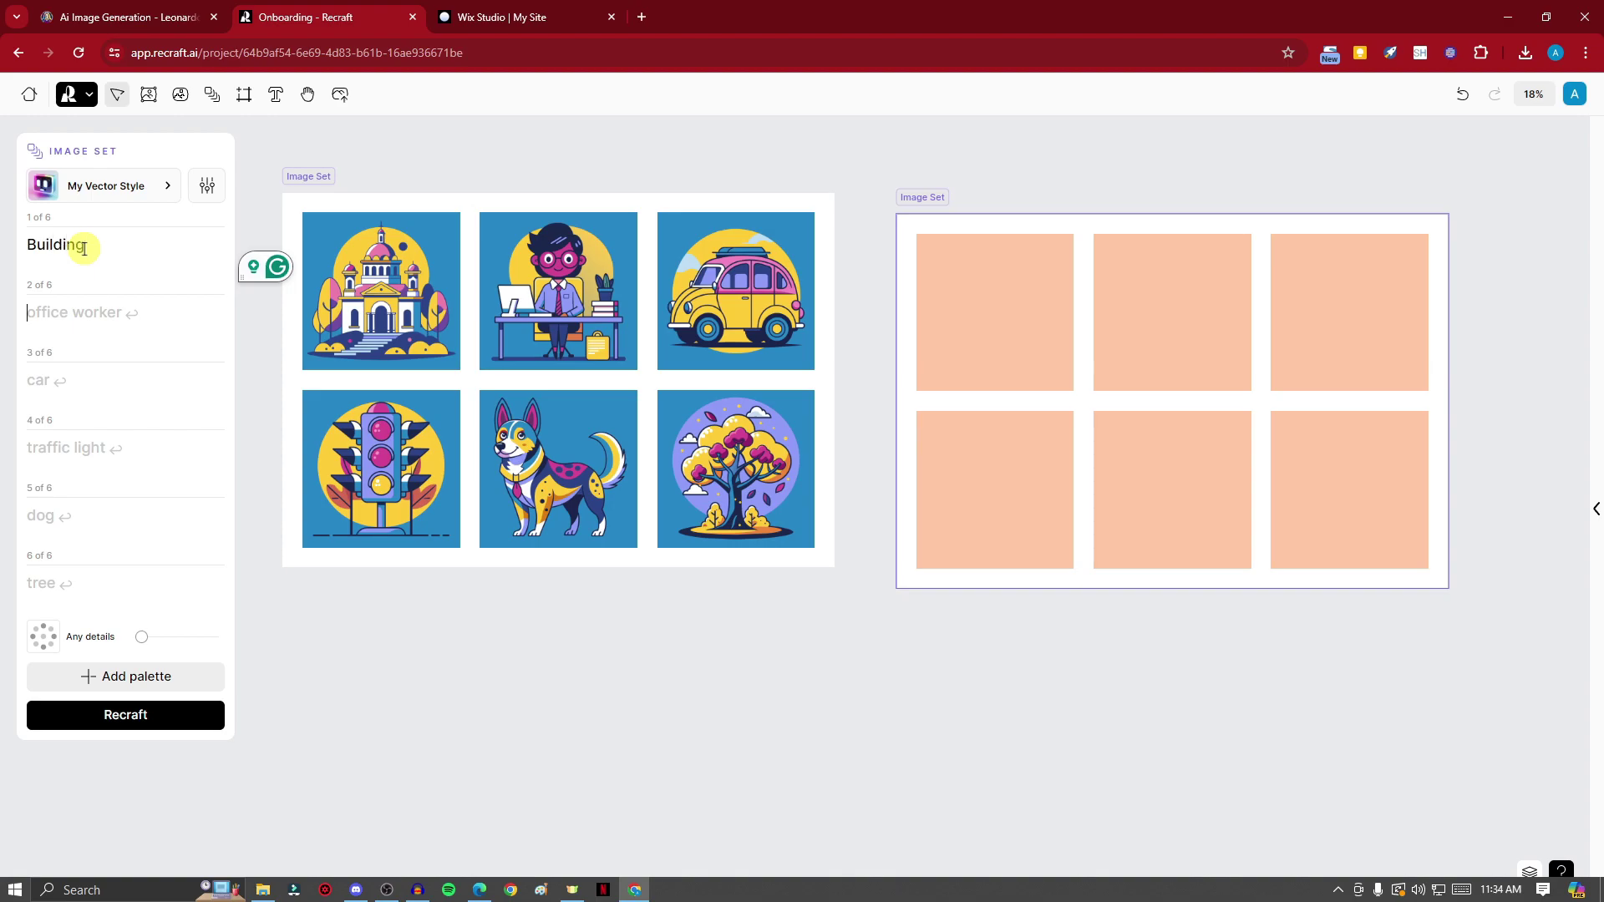
key("Tab")
type("of")
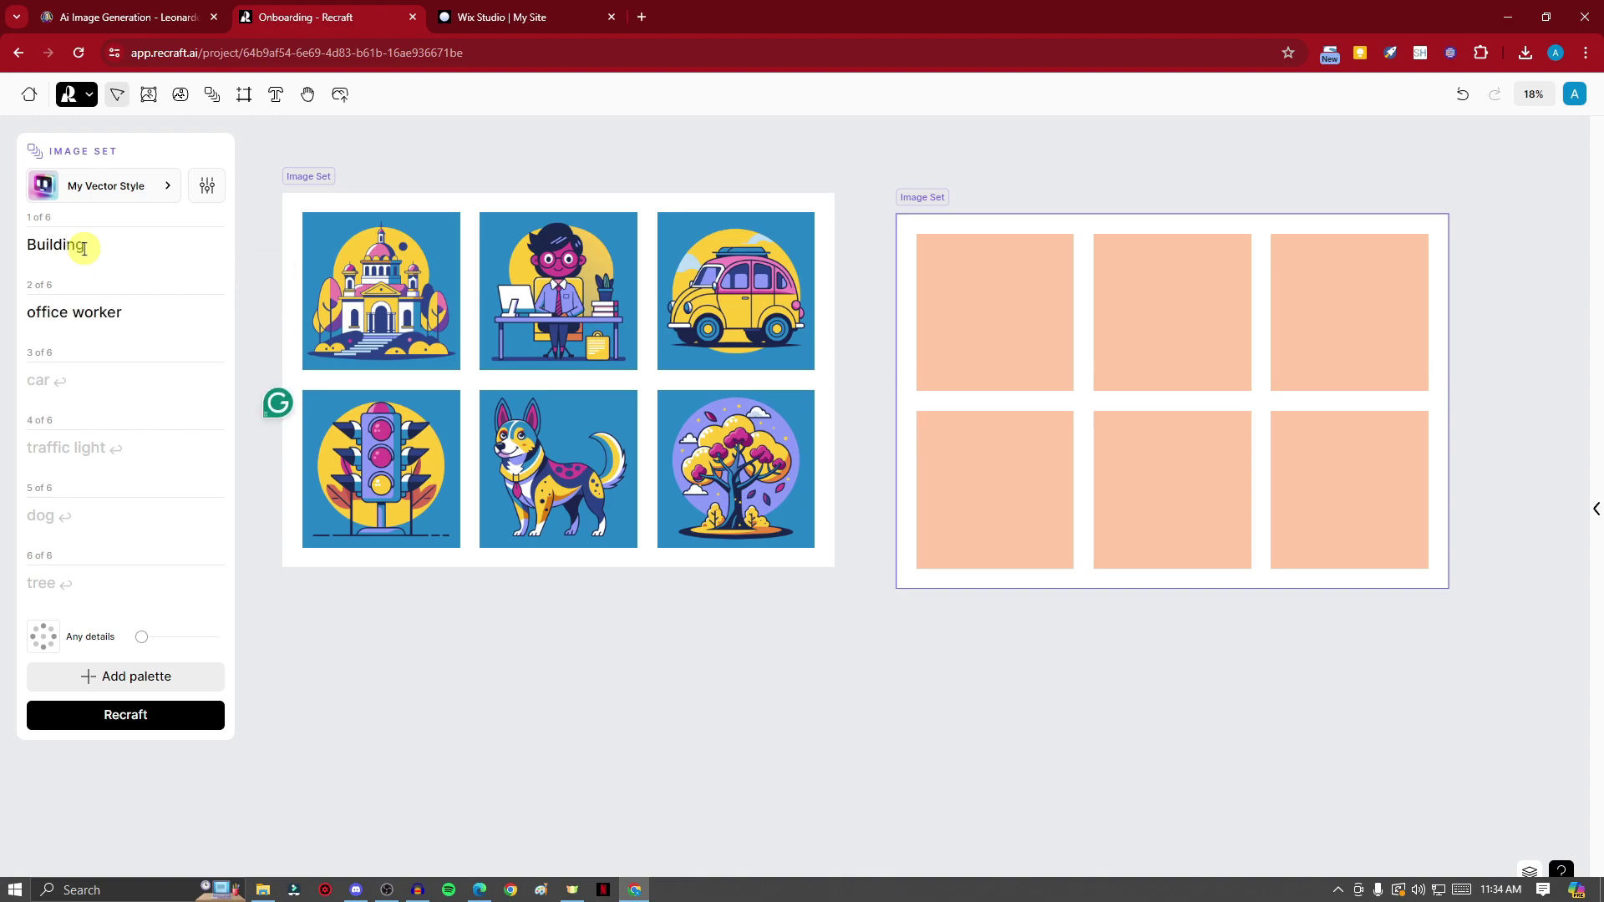
key("Tab")
type("t")
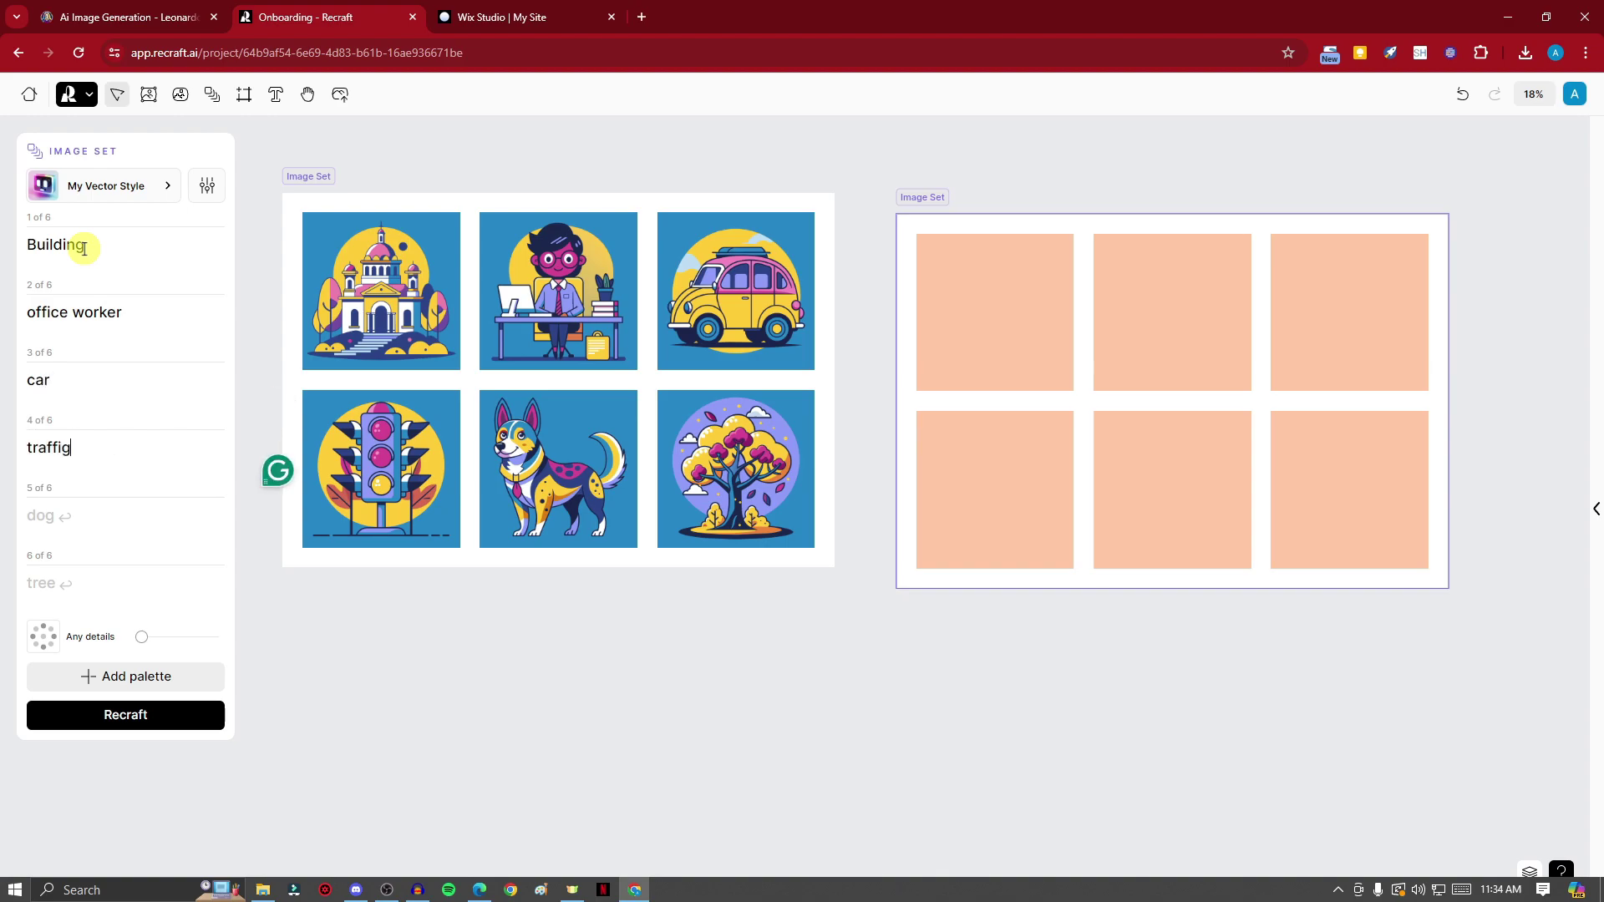
key("Tab")
type("d")
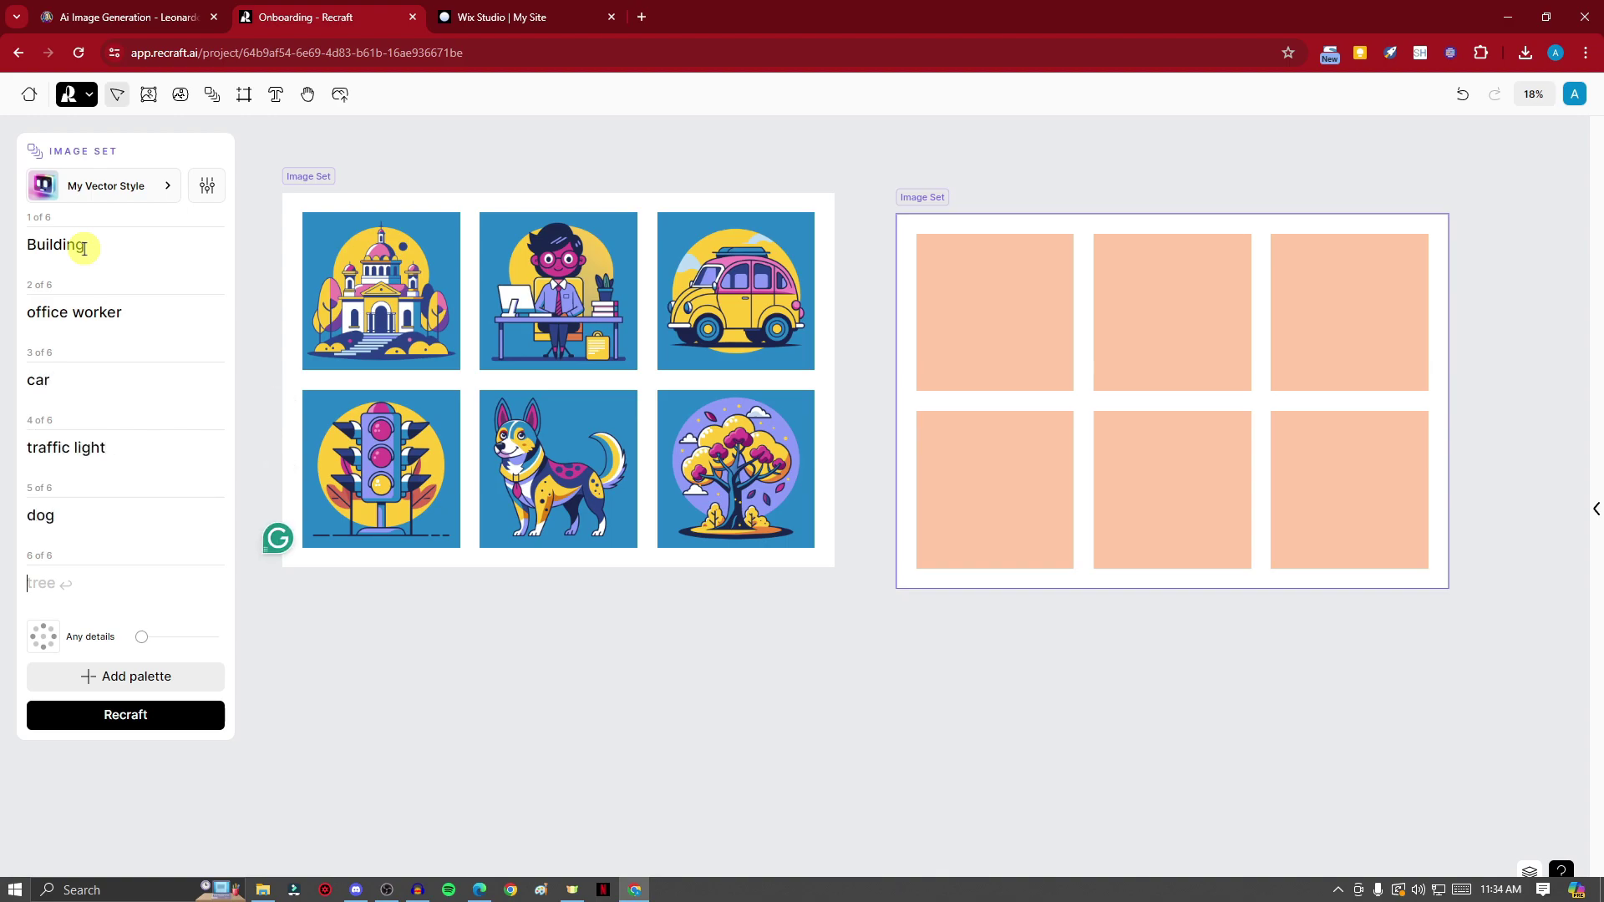
type("tree")
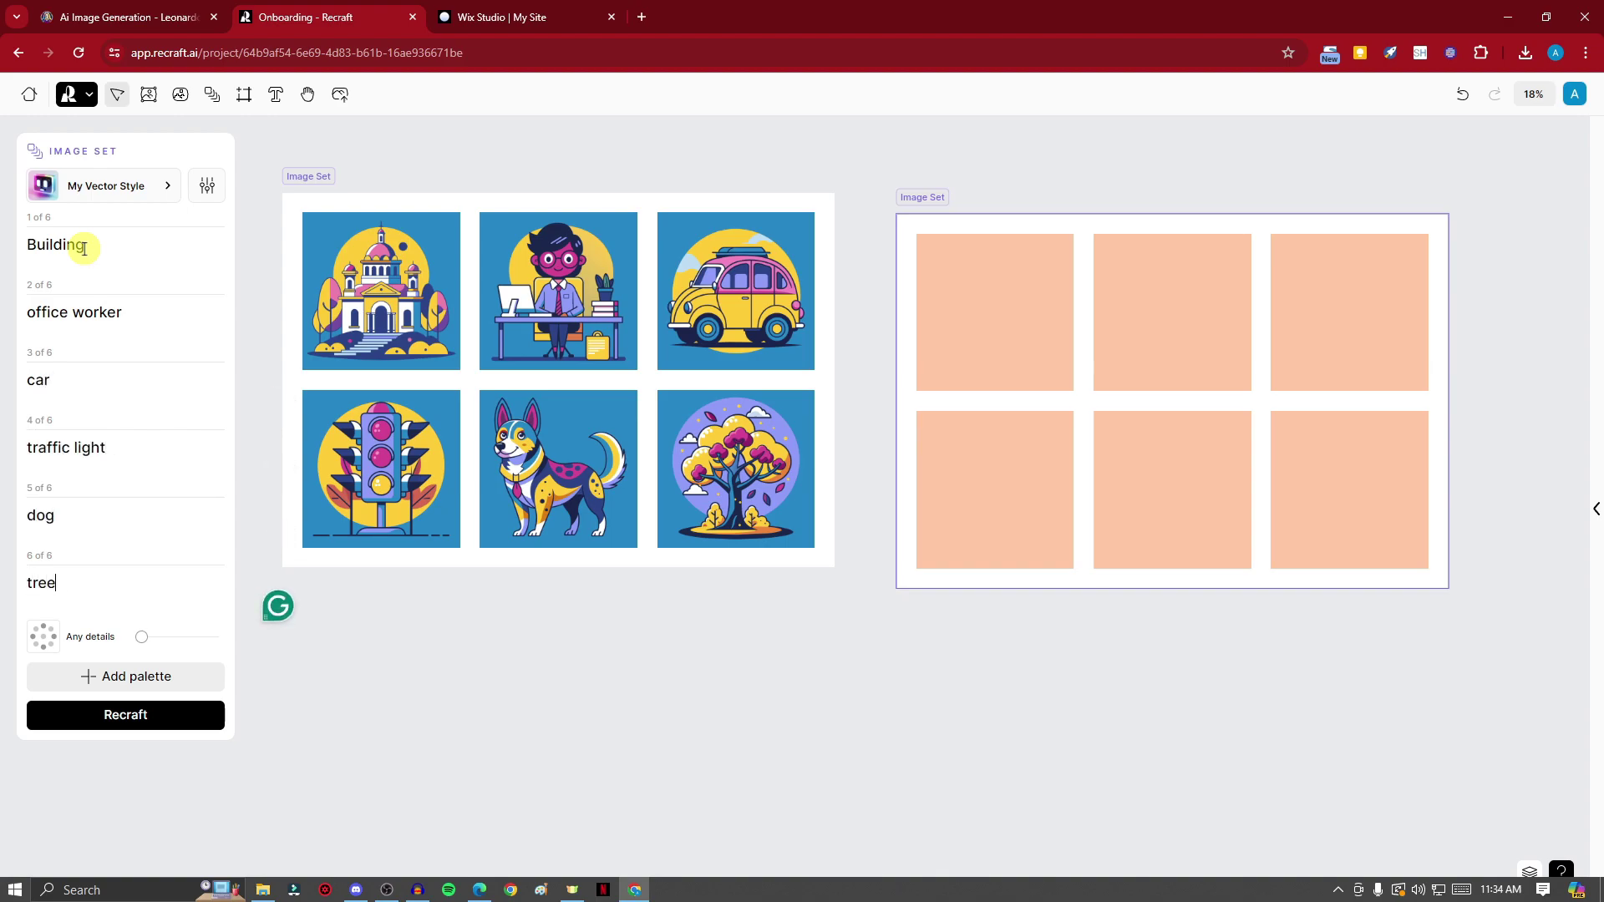
left_click(172, 710)
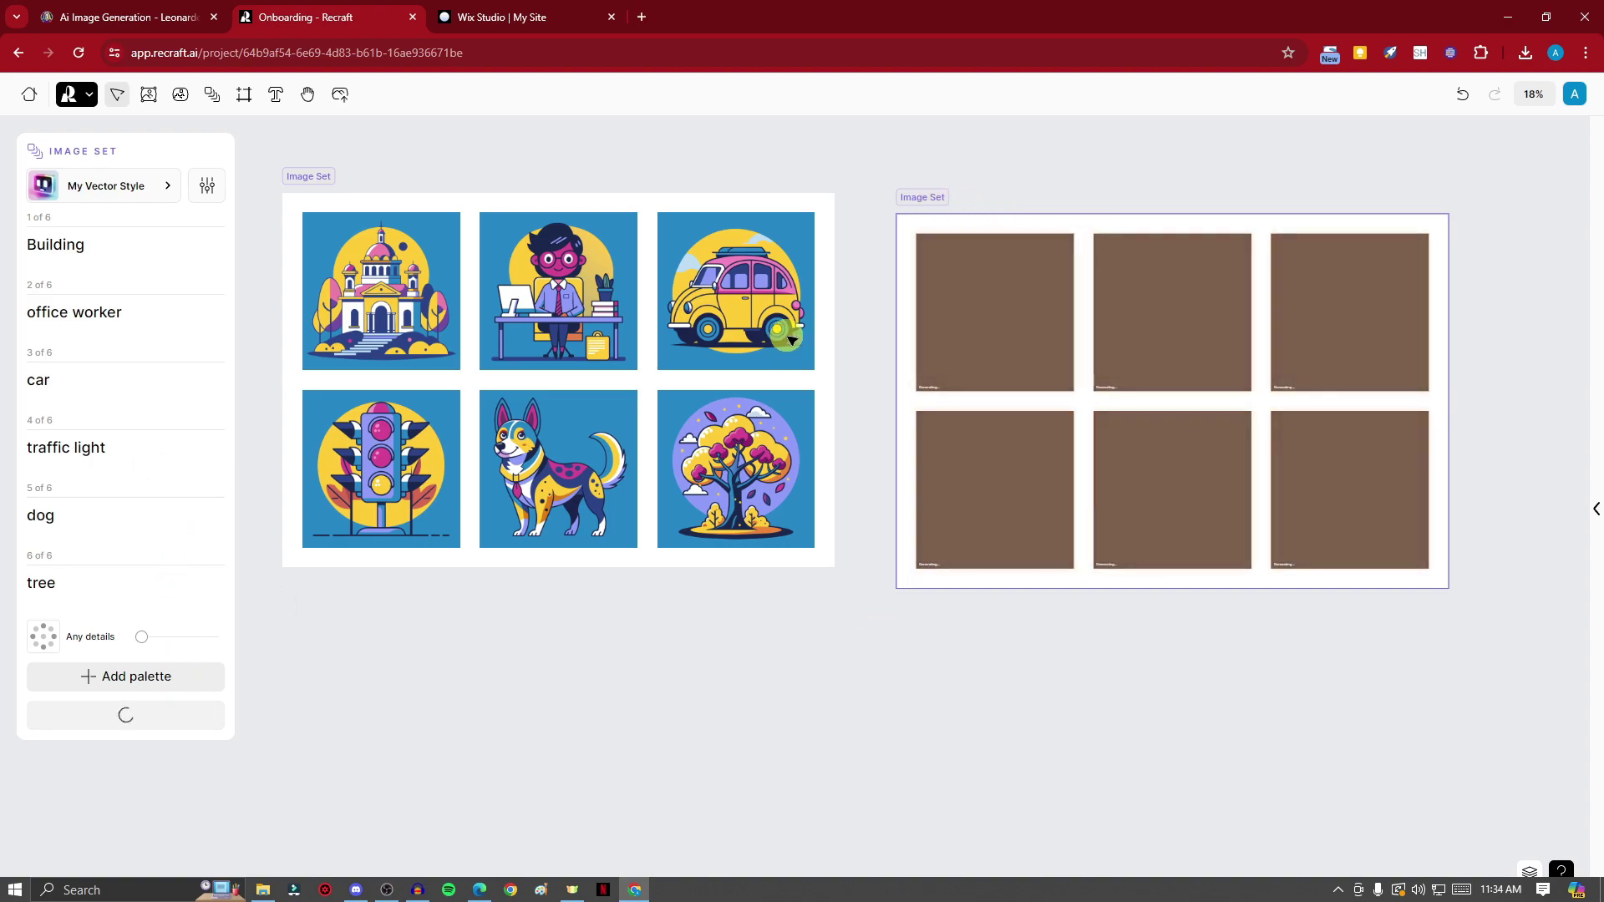
Step: Examine the export formats offered for the building image and the options for the whole first image set
left_click(418, 285)
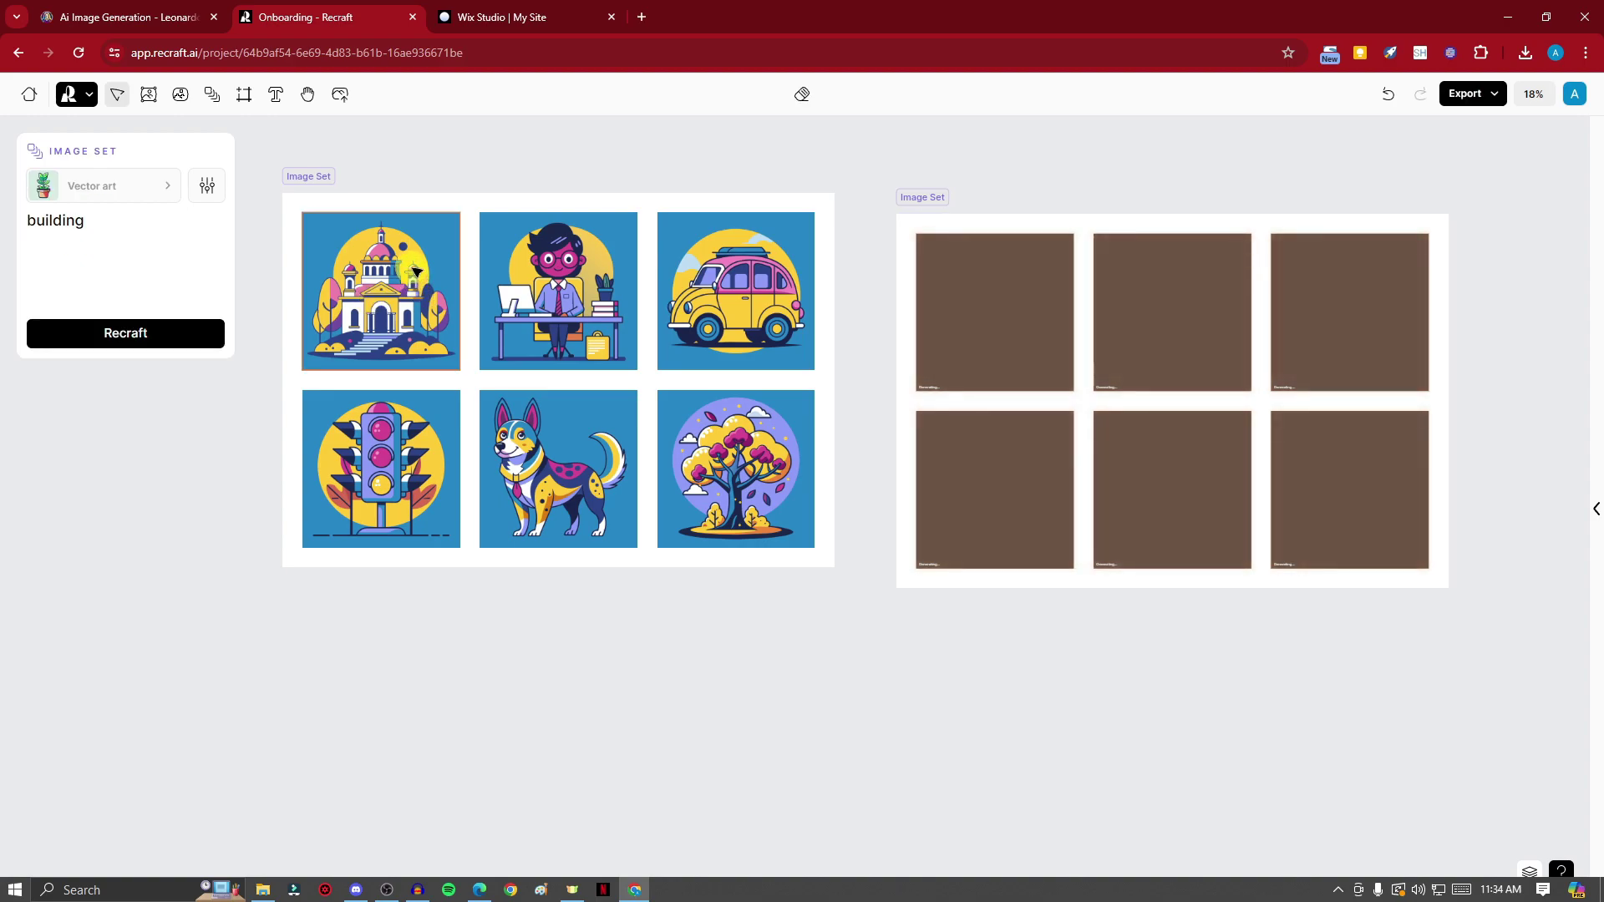
right_click(418, 284)
mouse_move(515, 495)
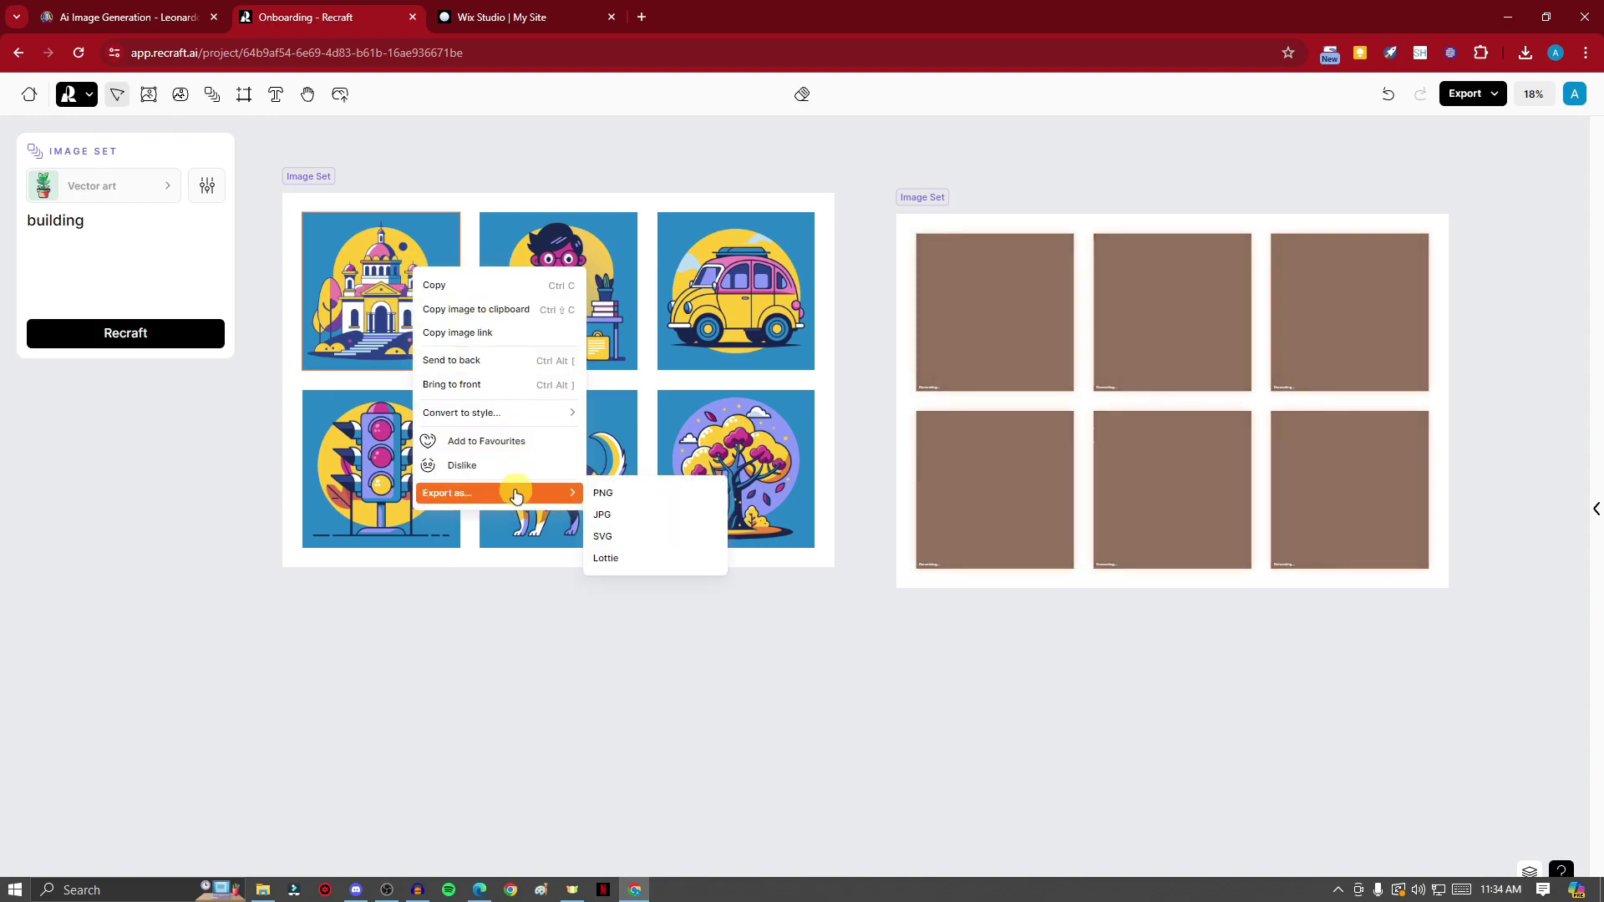
left_click(665, 536)
right_click(308, 219)
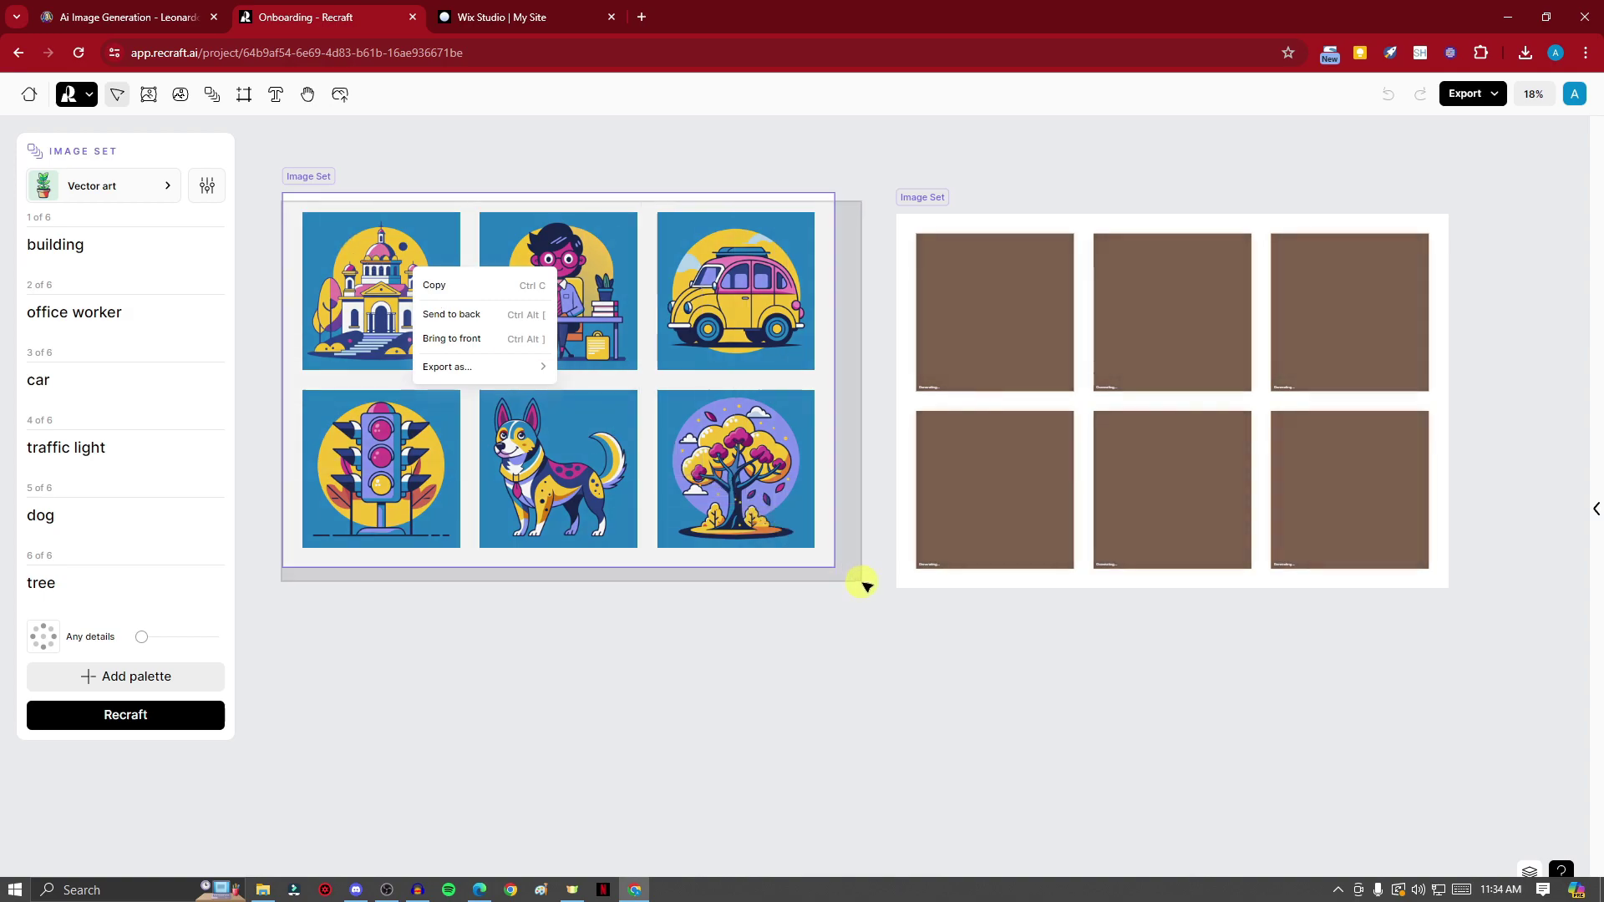
left_click(850, 640)
left_click(416, 288)
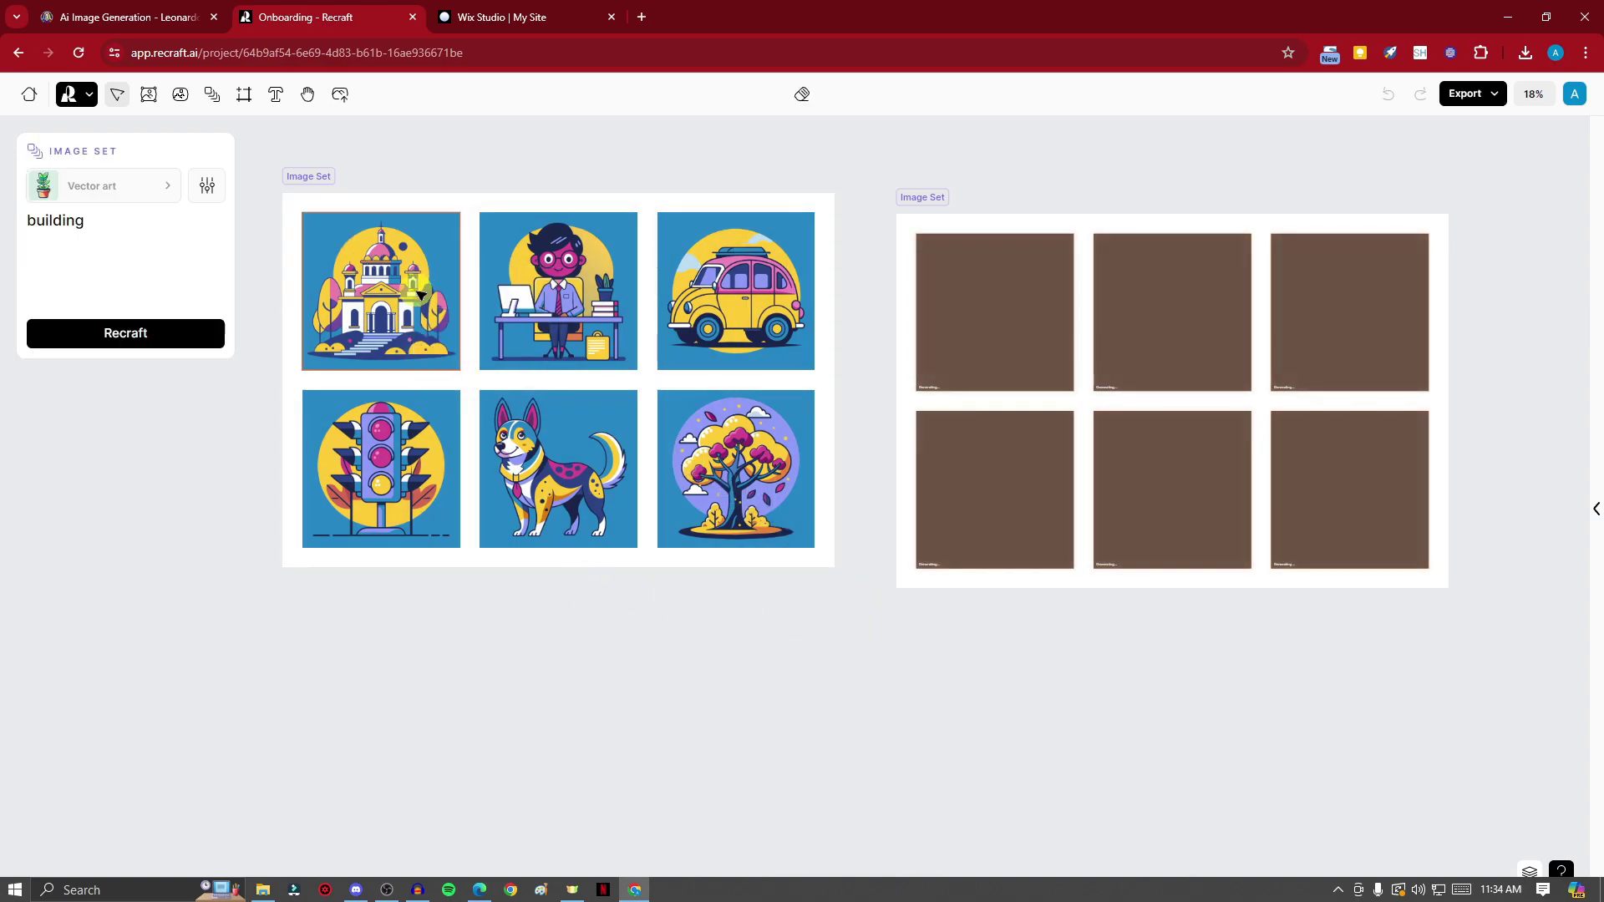
right_click(419, 294)
key("Escape")
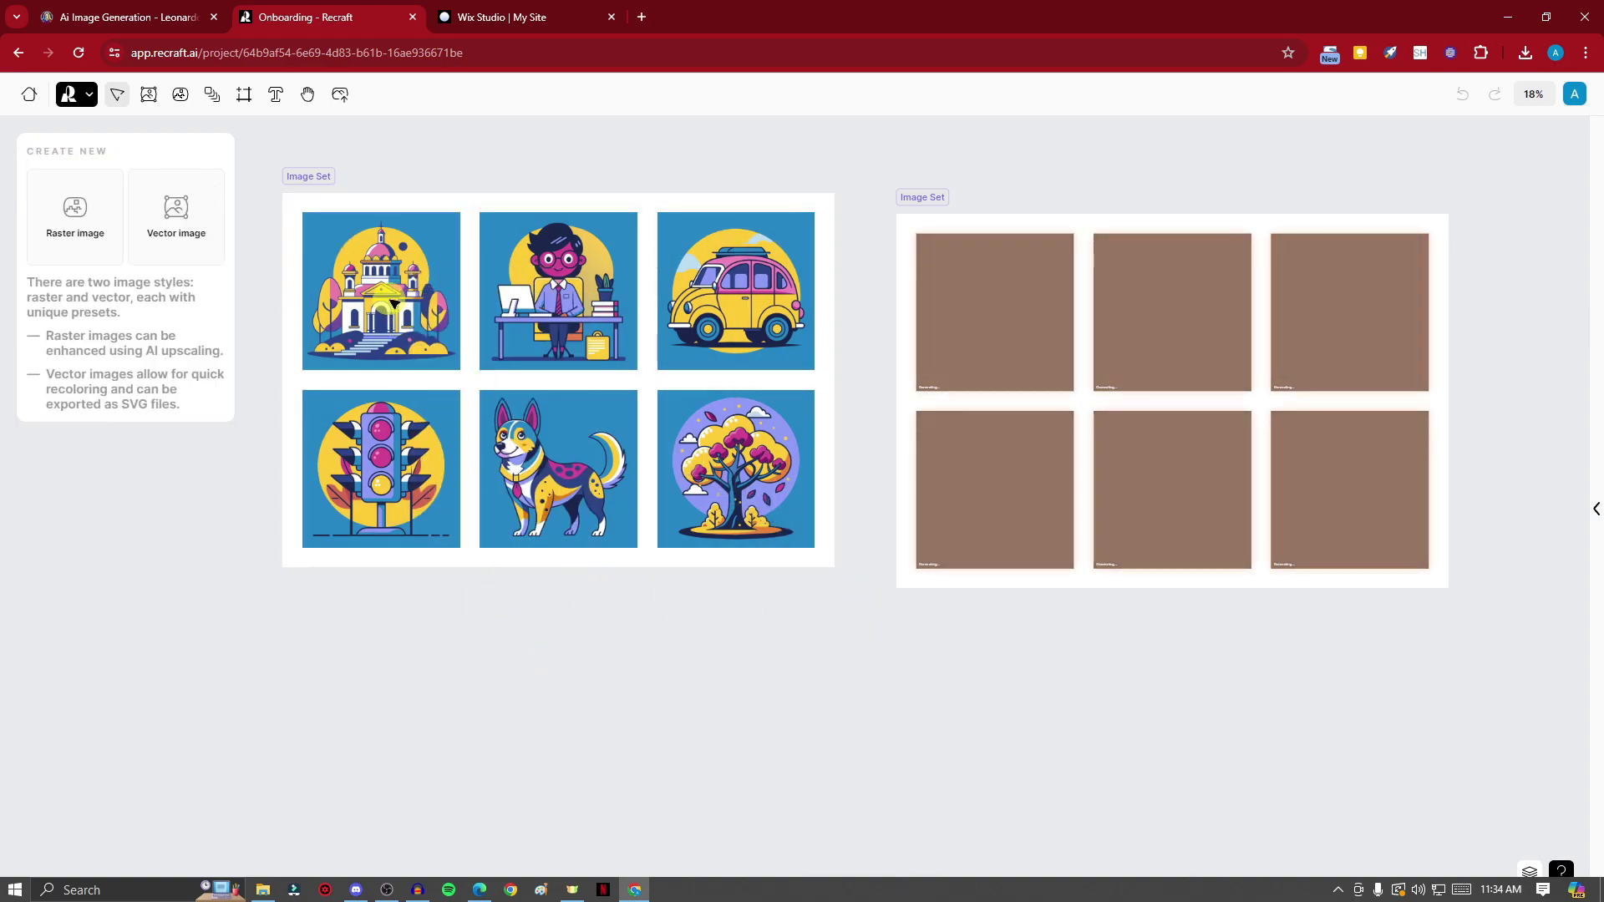
Step: Make the blue background of the first set's building image fully transparent by lowering that layer colour's opacity to 0
left_click(365, 267)
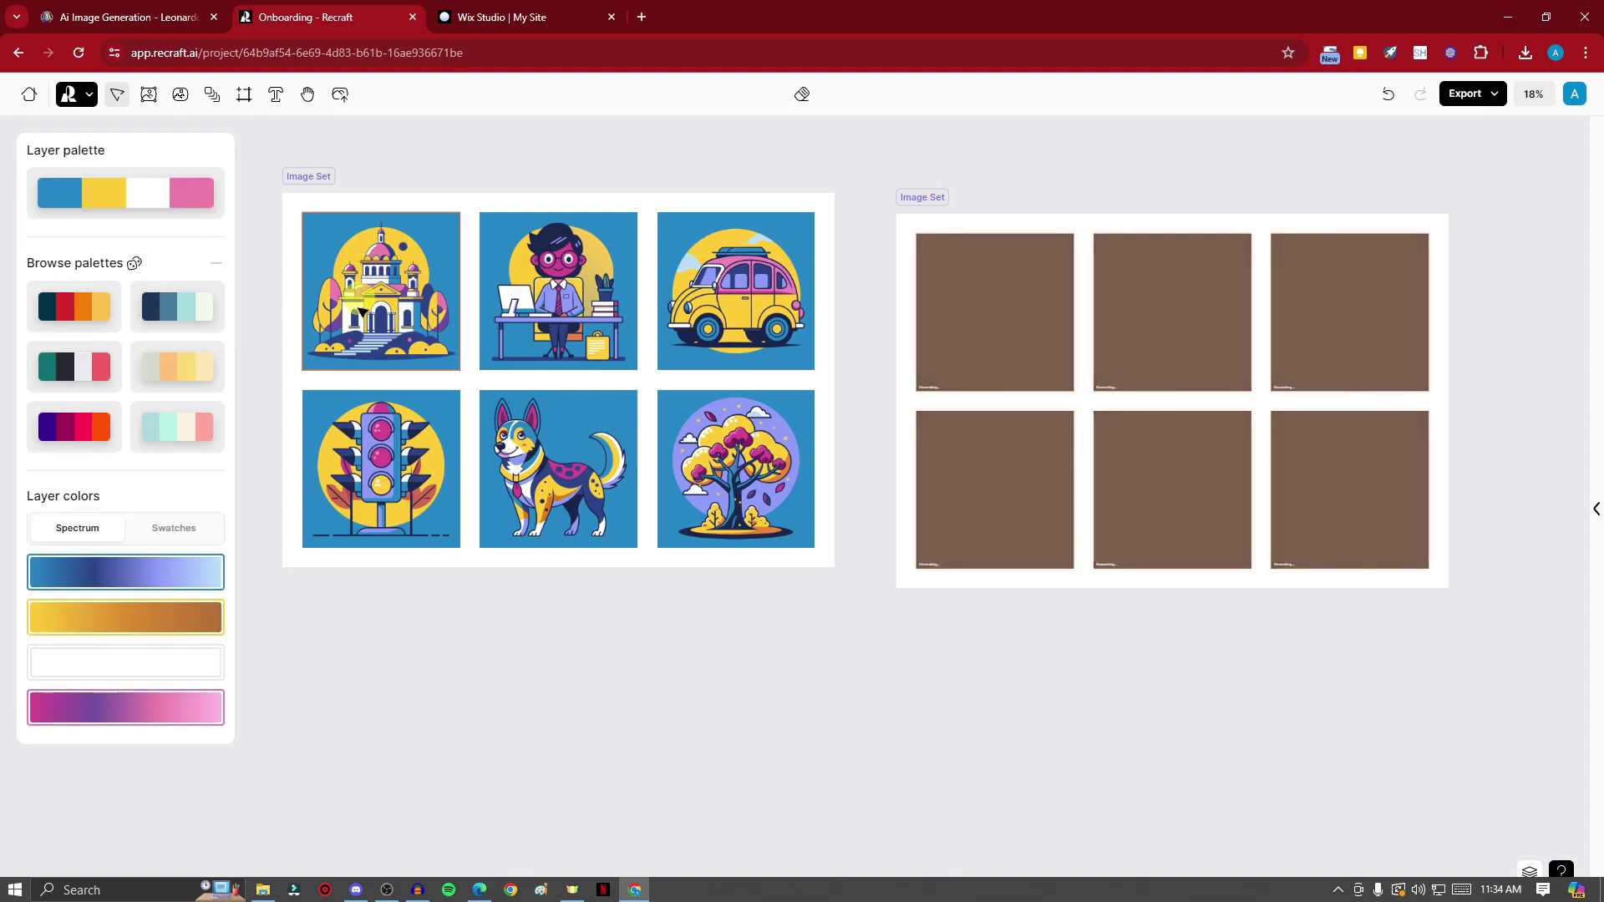
left_click(178, 527)
left_click(40, 565)
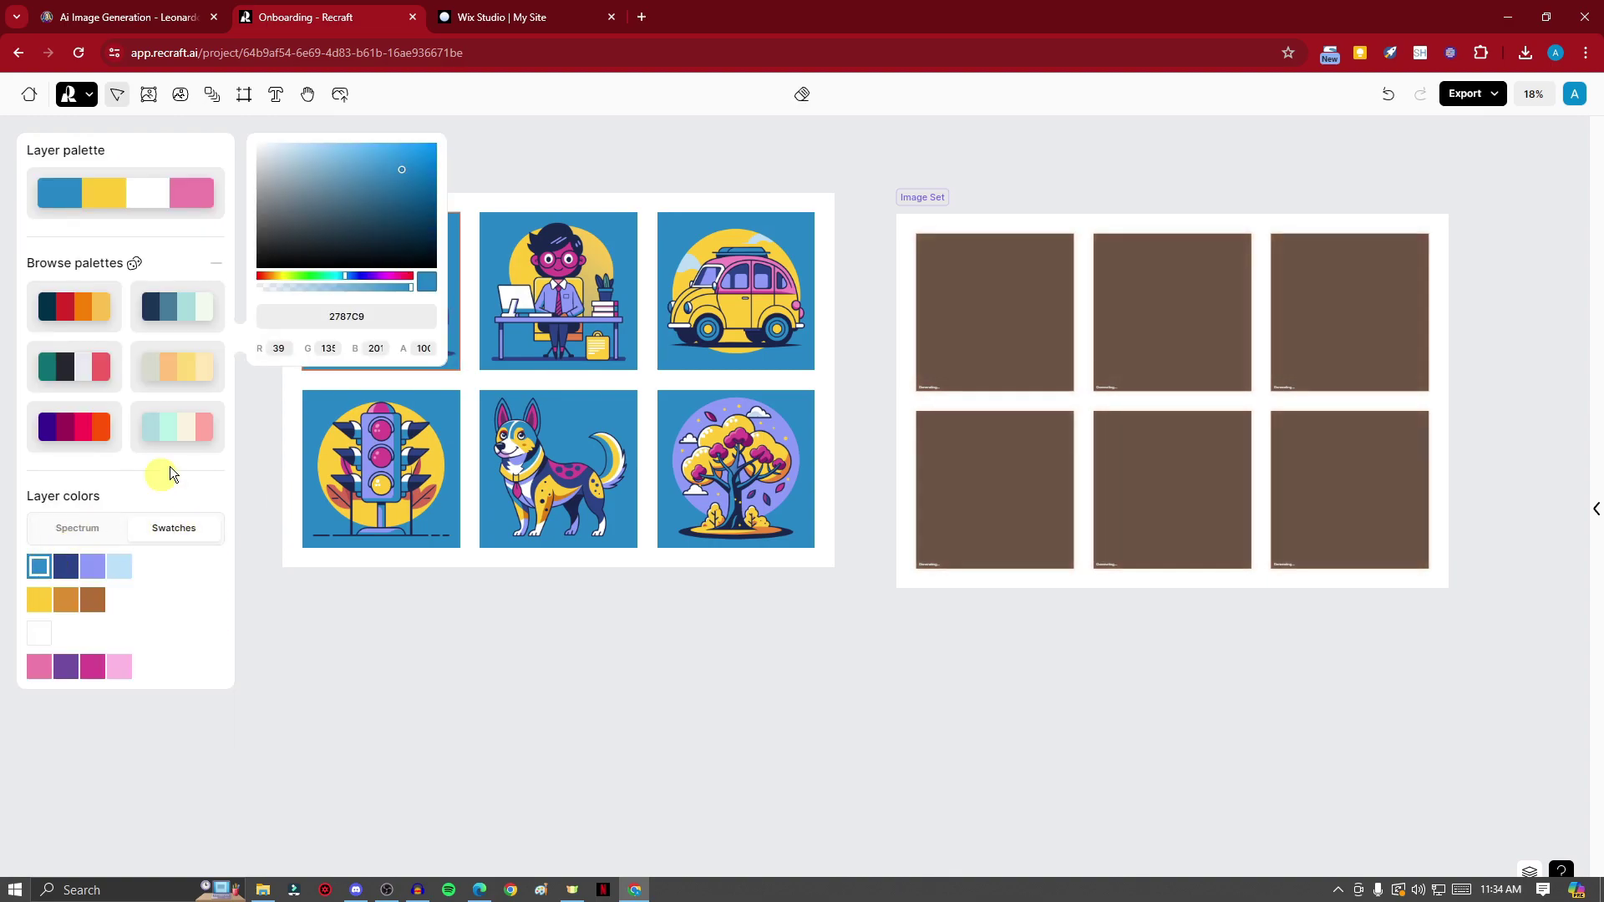
left_click_drag(411, 287, 248, 298)
left_click(451, 709)
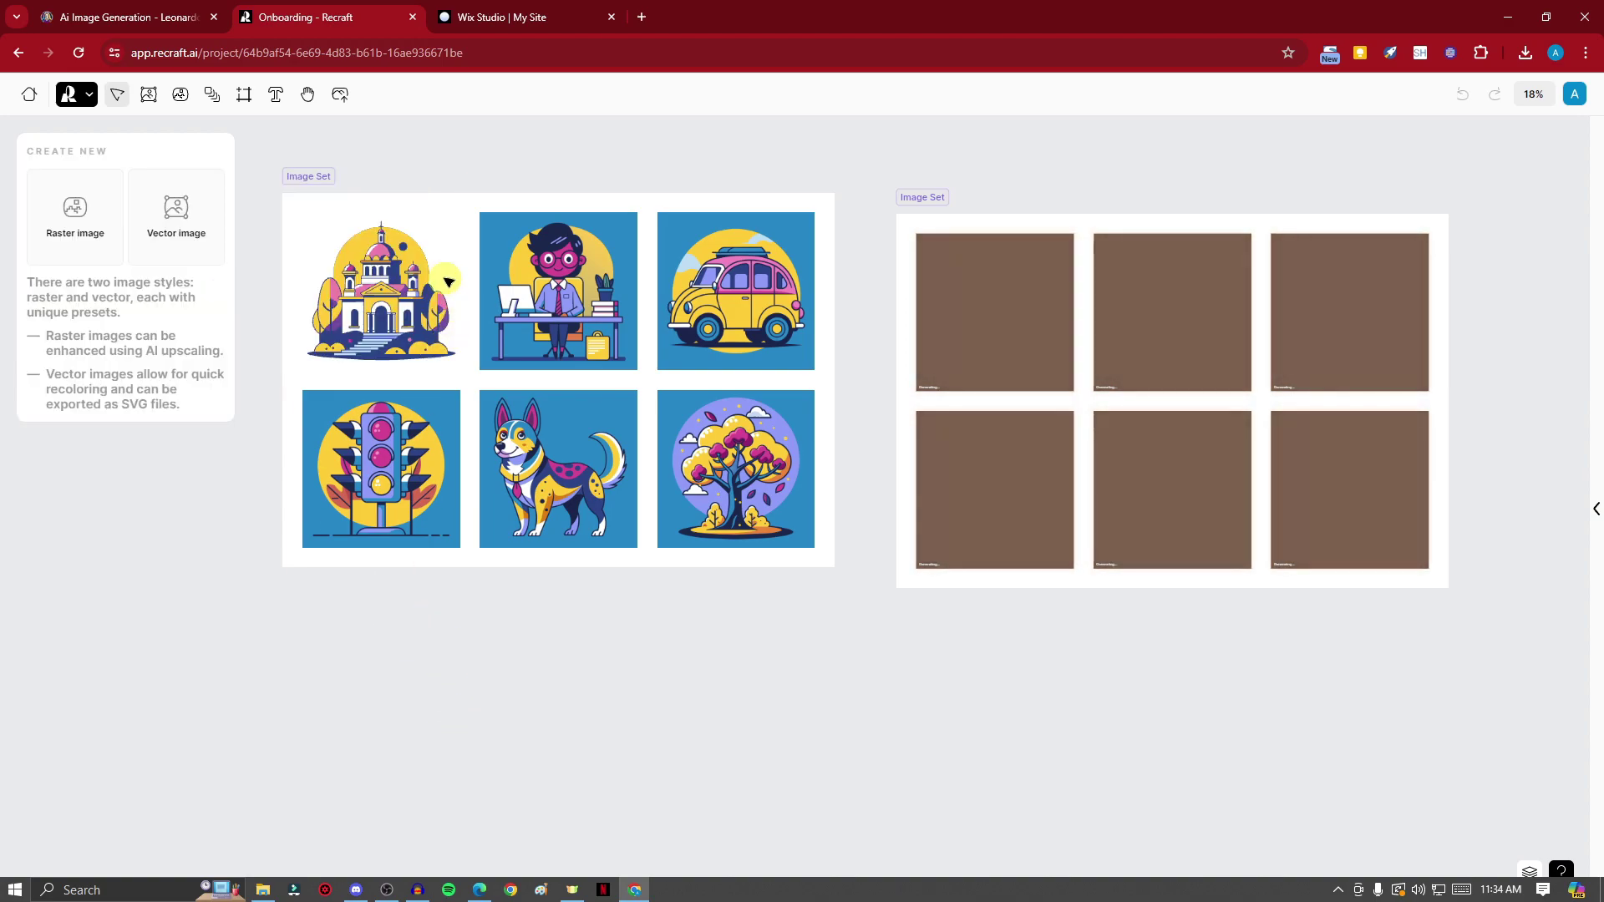
Step: Pull separate copies of the office worker and car images out of the first set onto the canvas below it
mouse_move(355, 233)
left_mouse_down()
mouse_move(414, 673)
mouse_move(349, 654)
mouse_move(345, 412)
mouse_move(370, 252)
left_mouse_up()
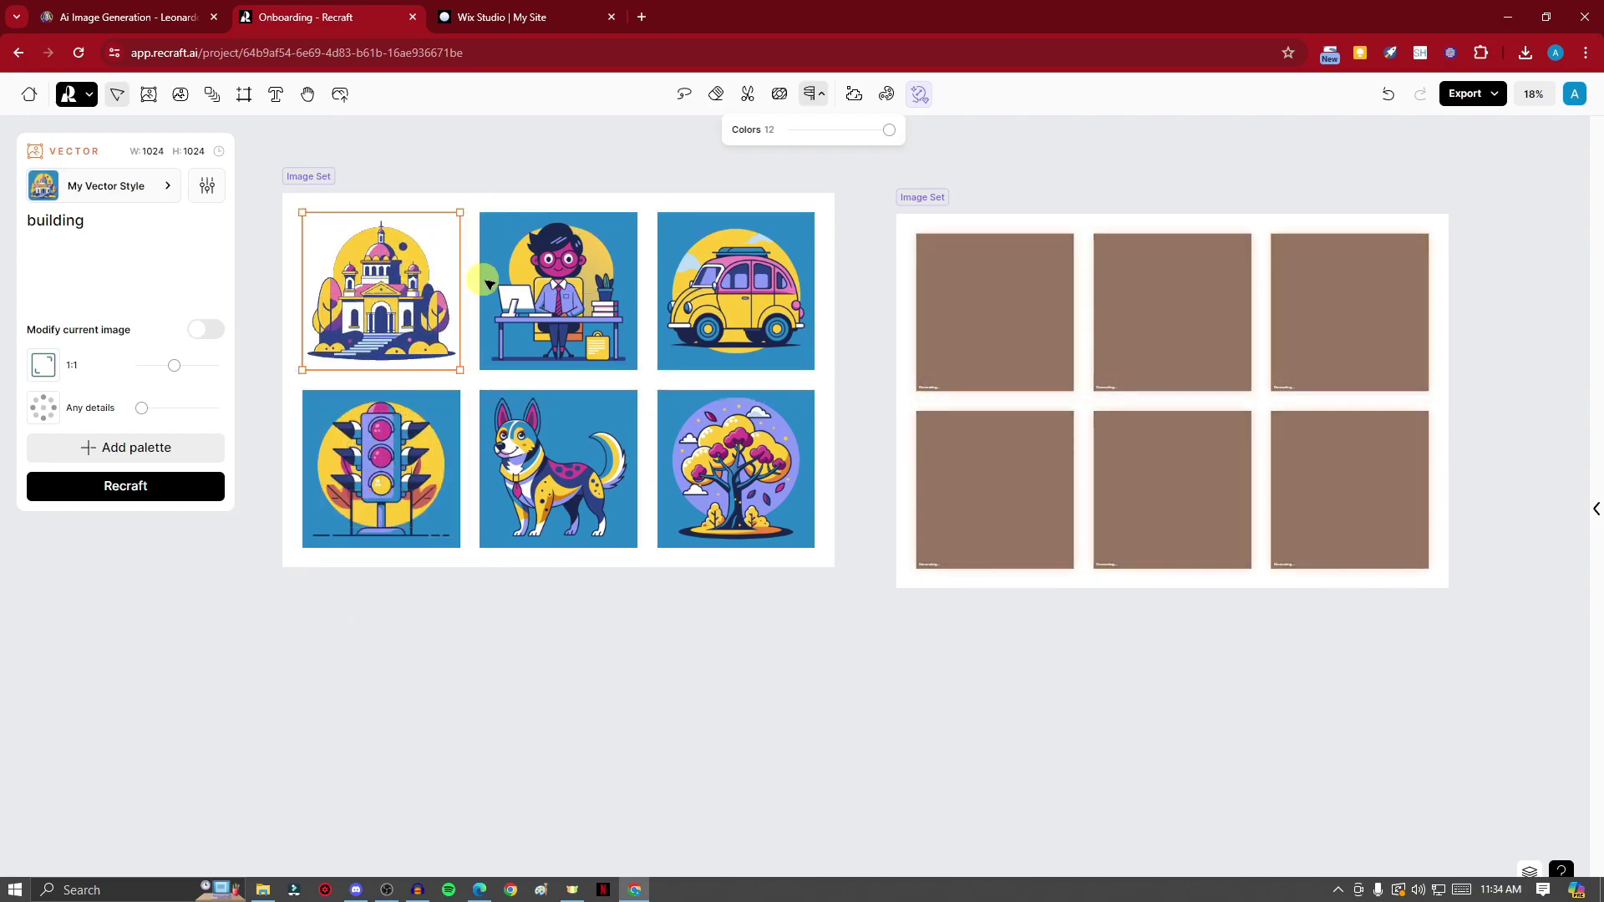
left_click_drag(595, 281, 741, 655)
left_click_drag(739, 300, 905, 704)
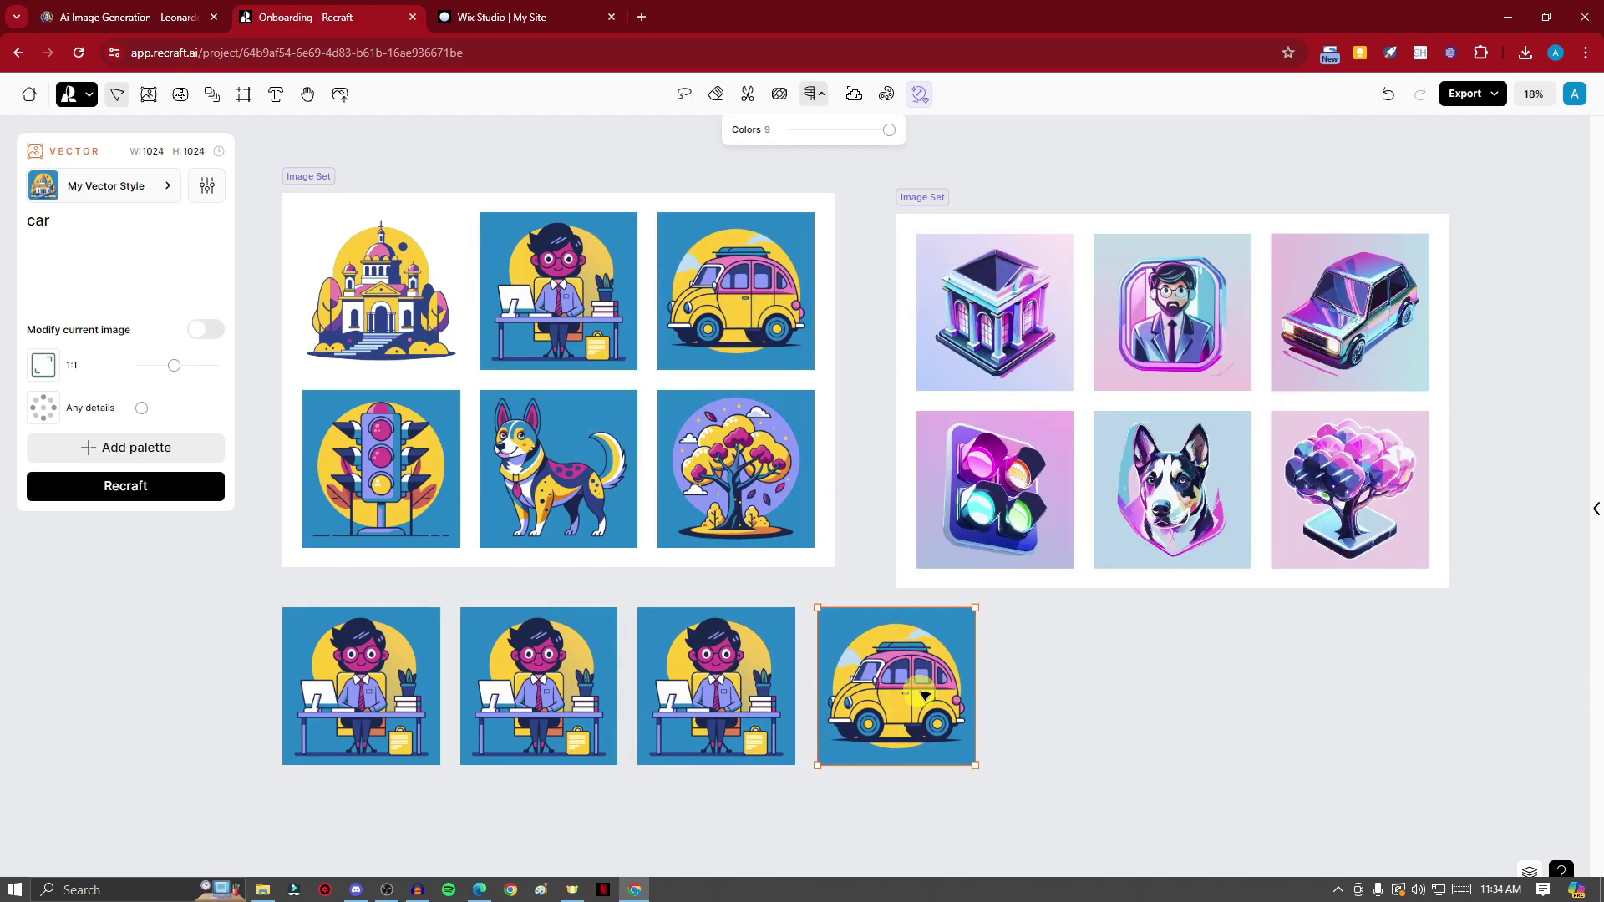
Step: Delete the loose car and office worker copies from the canvas below the first image set
key("Delete")
left_click(769, 684)
key("Delete")
left_click(602, 680)
key("Delete")
left_click(393, 681)
key("Delete")
Step: Move the second image set slightly up and closer to the first image set
left_click(1013, 282)
left_click(1015, 209)
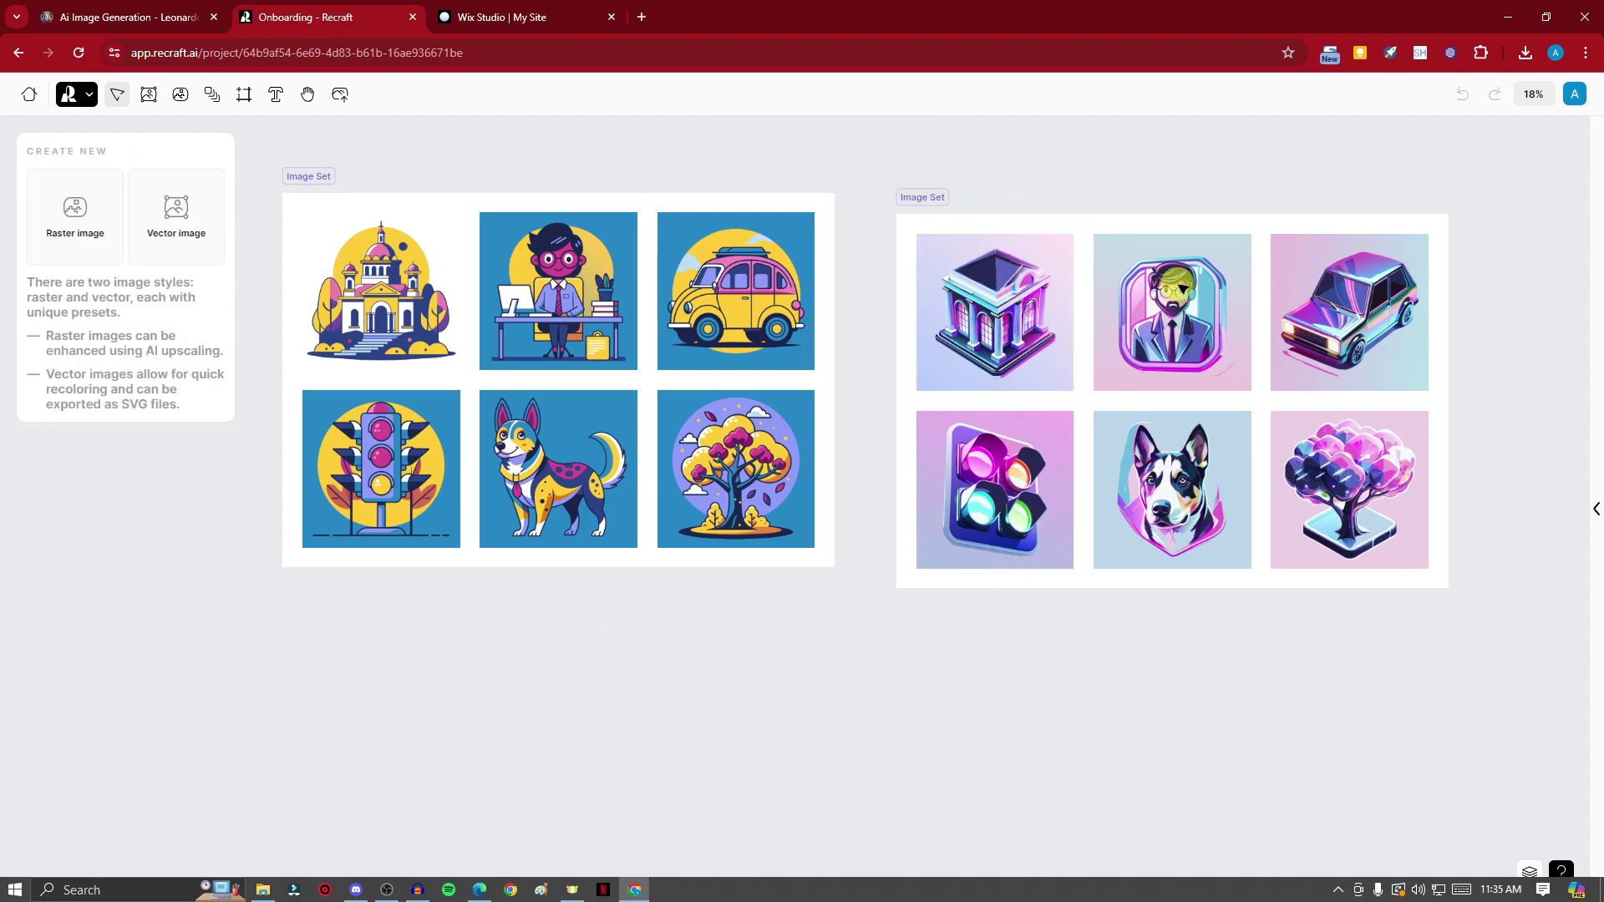
left_click_drag(938, 197, 905, 185)
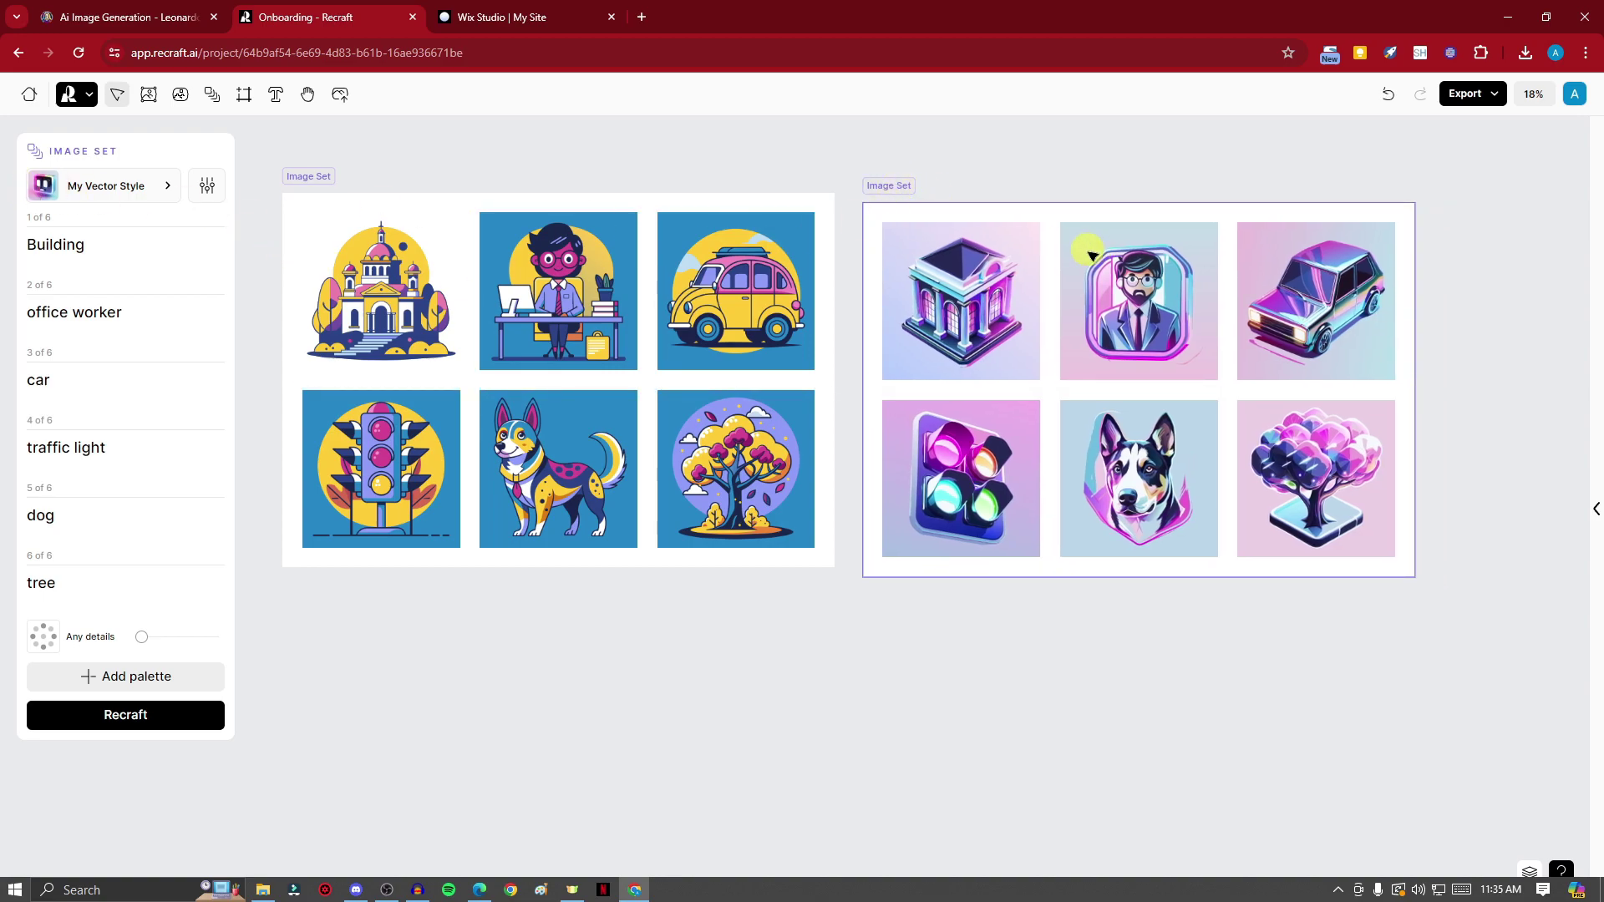
Step: Make the light blue BAD6E8 background colour of the second set's dog image fully transparent with an opacity of 0
left_click(1182, 427)
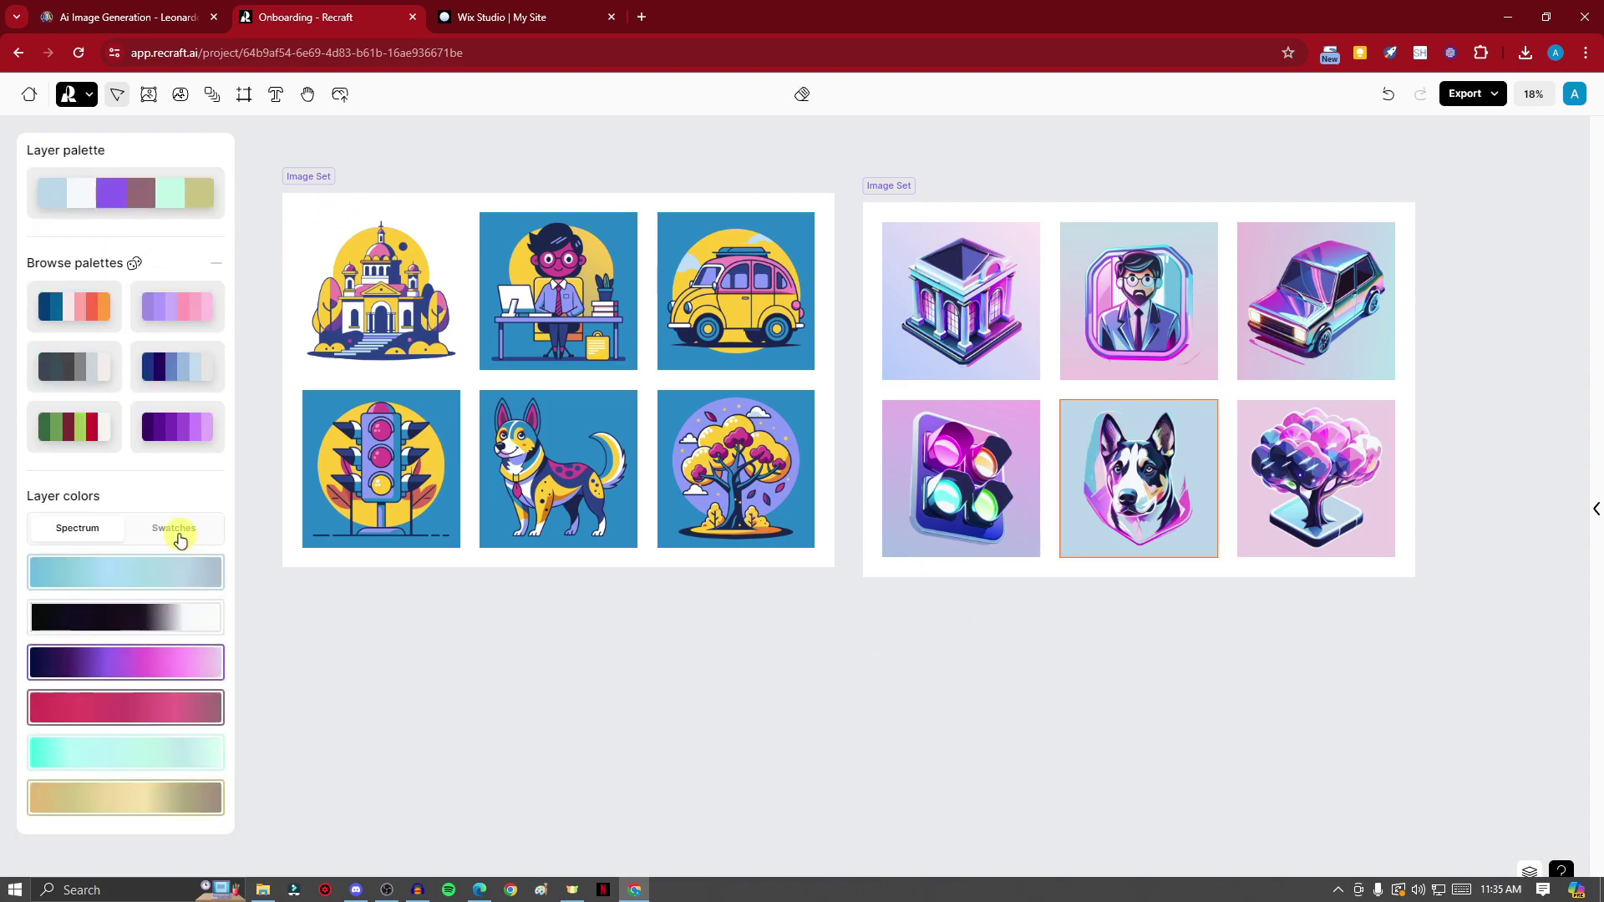
left_click(174, 529)
left_click(41, 566)
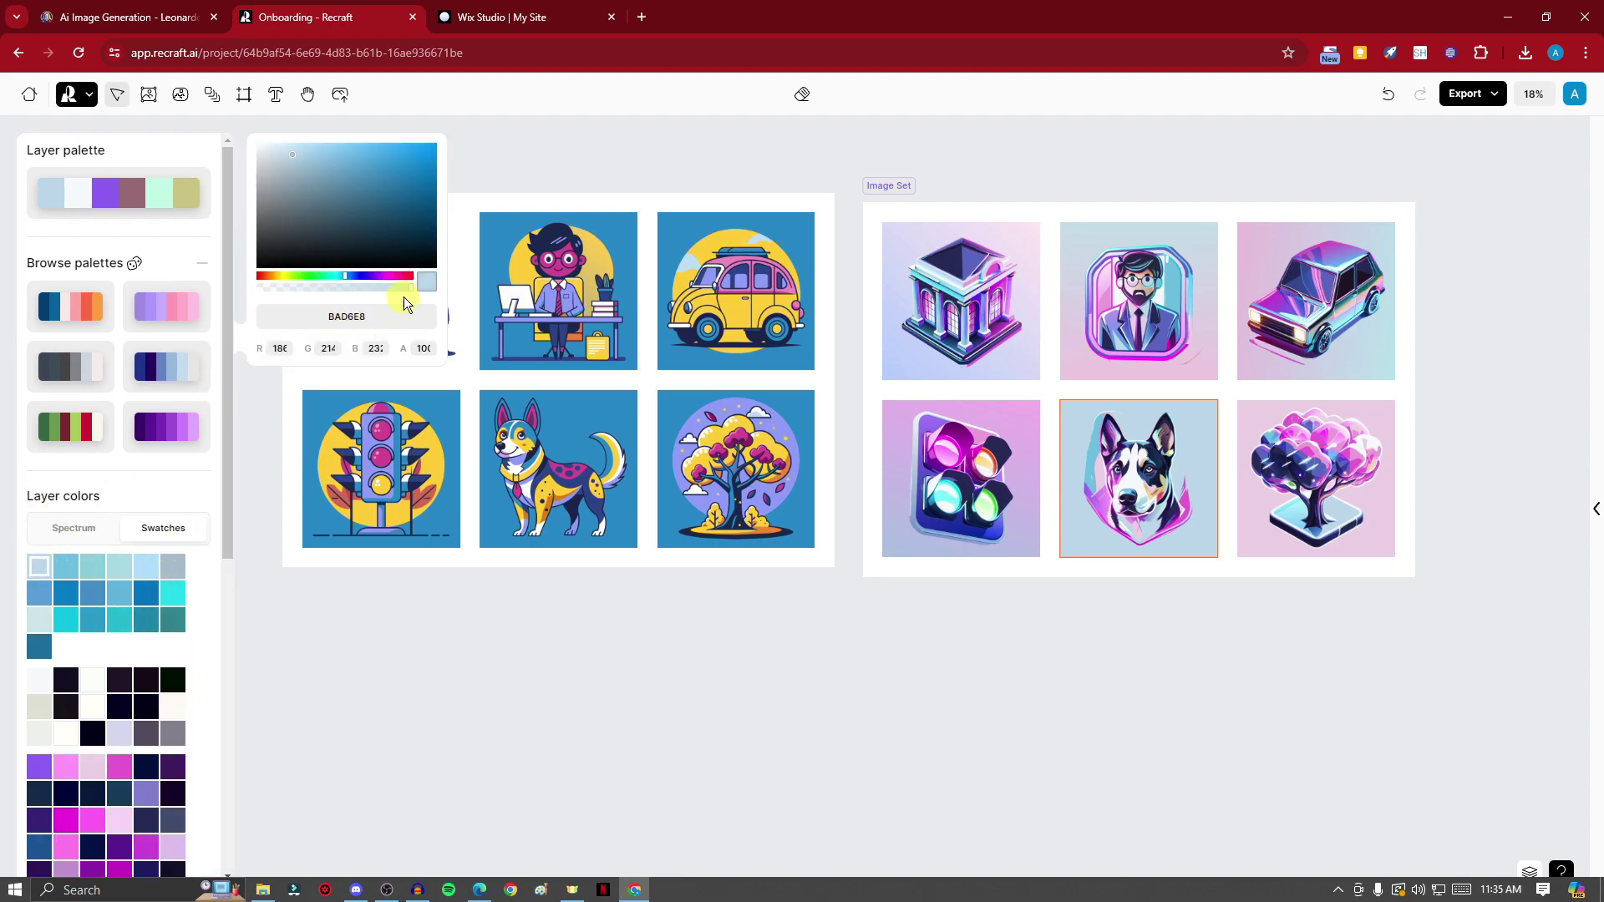
left_click_drag(409, 287, 246, 298)
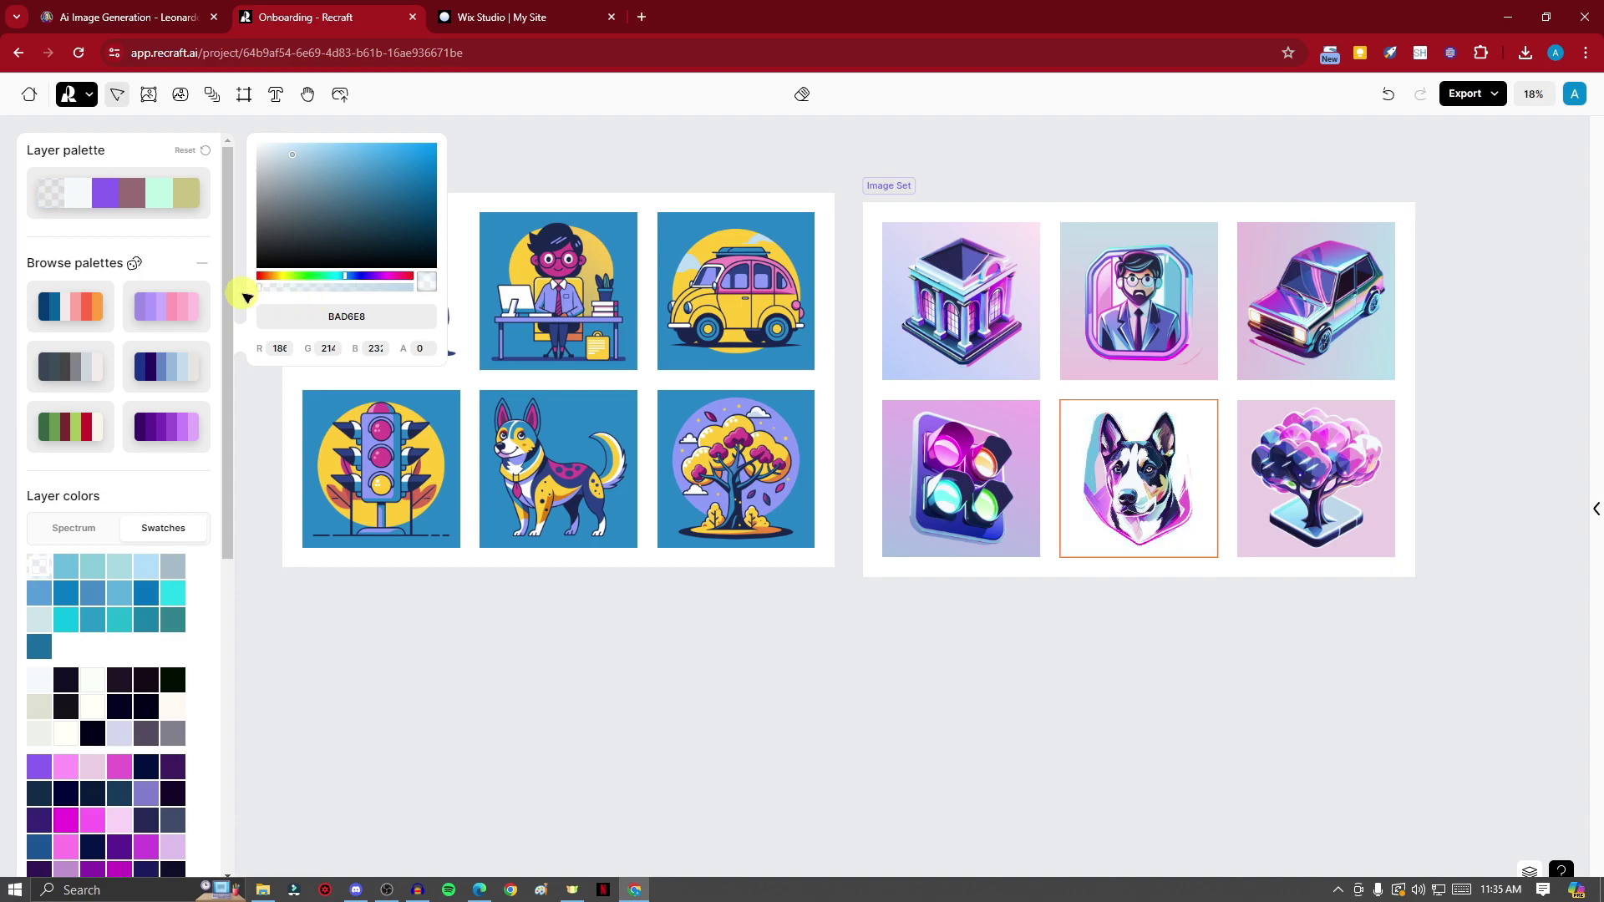
left_click(1053, 673)
Step: Make the light blue B2CCFF background colour of the second set's building image transparent
left_click(869, 240)
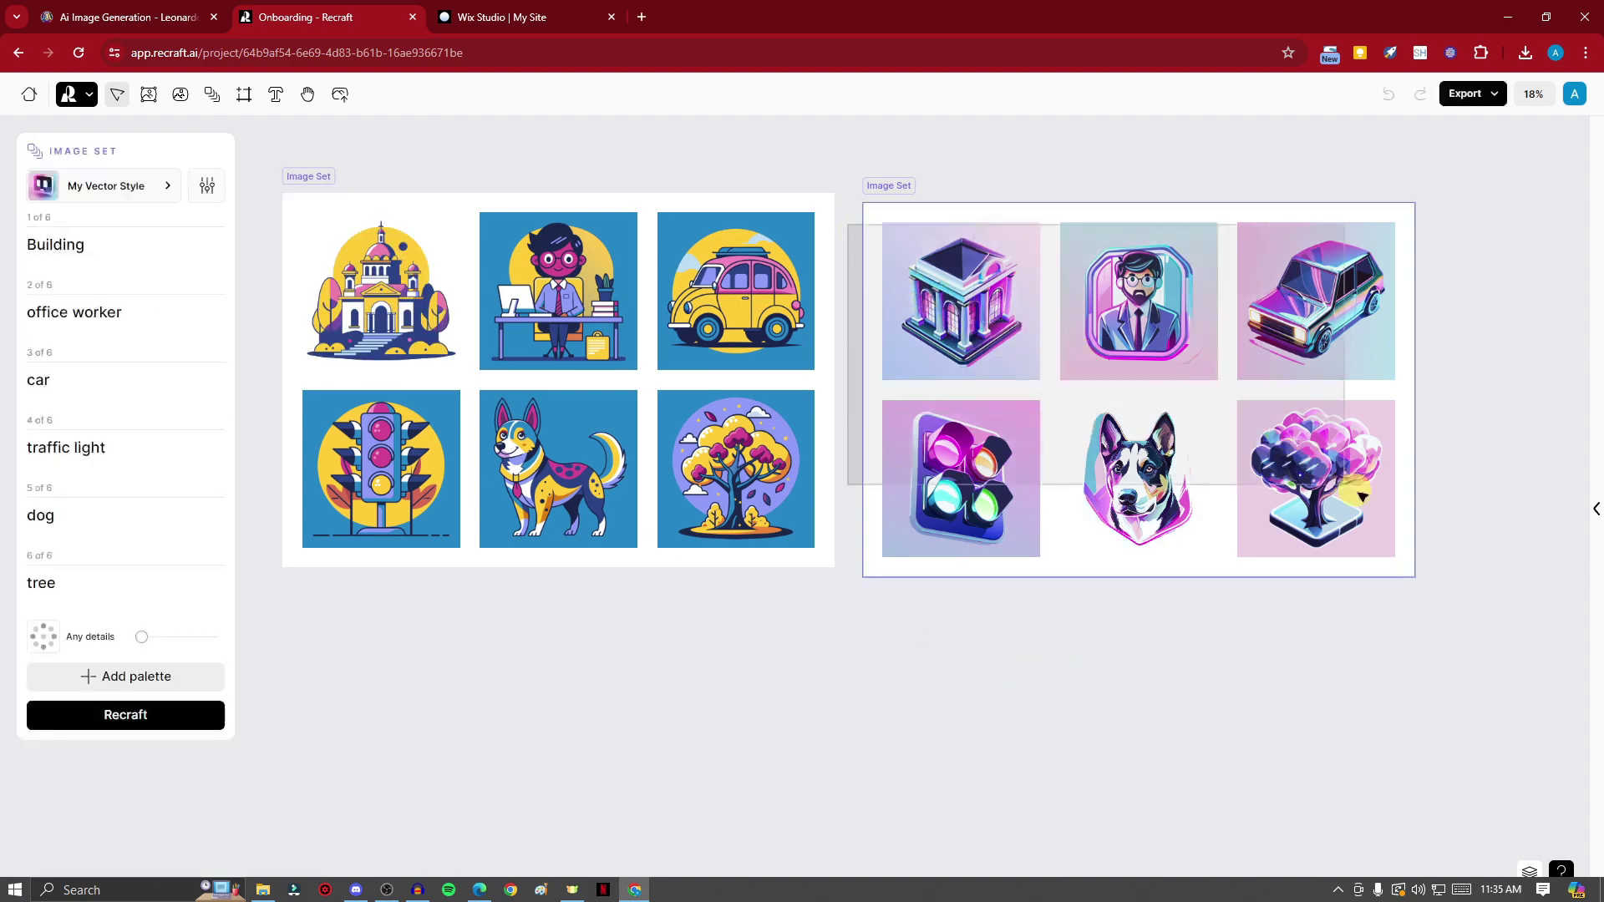
left_click(922, 241)
left_click(168, 526)
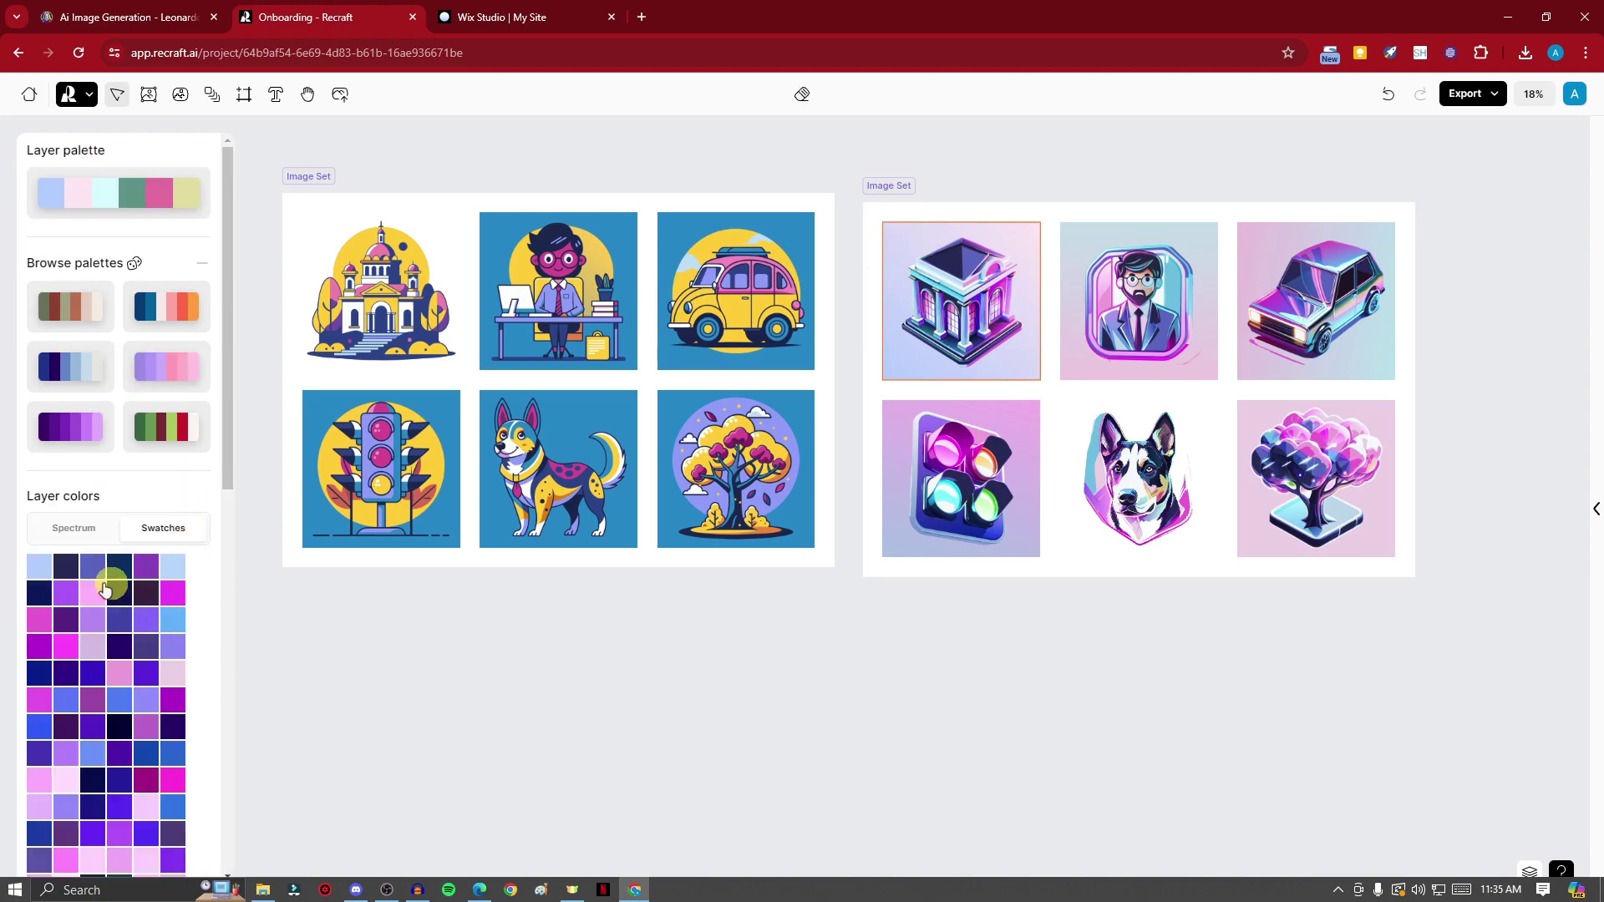
left_click(38, 565)
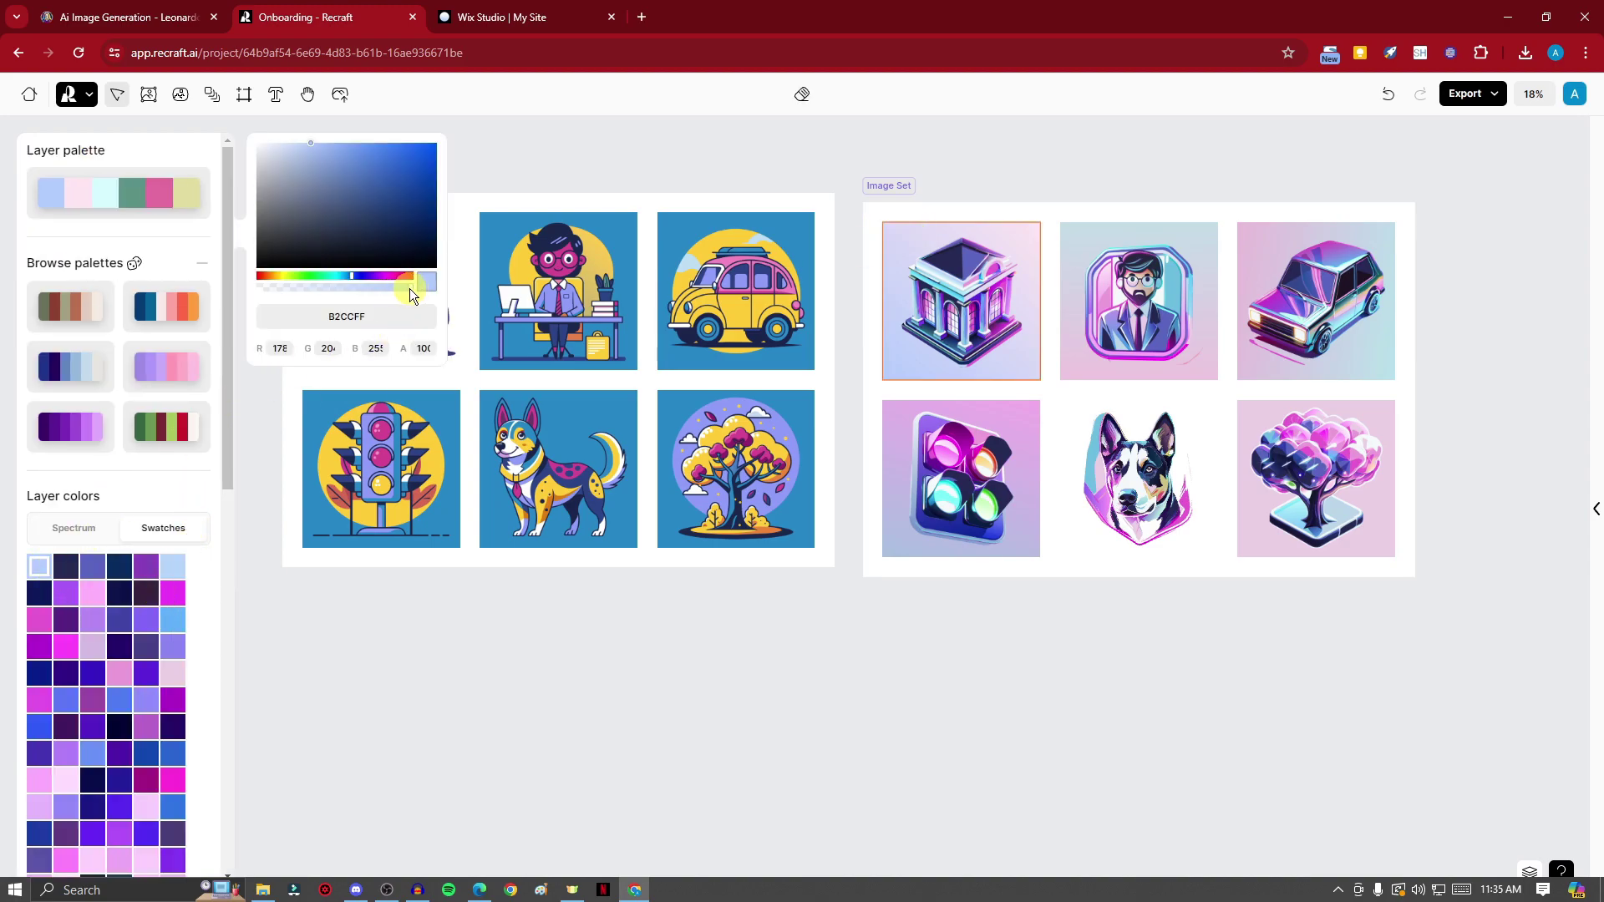
left_click(887, 679)
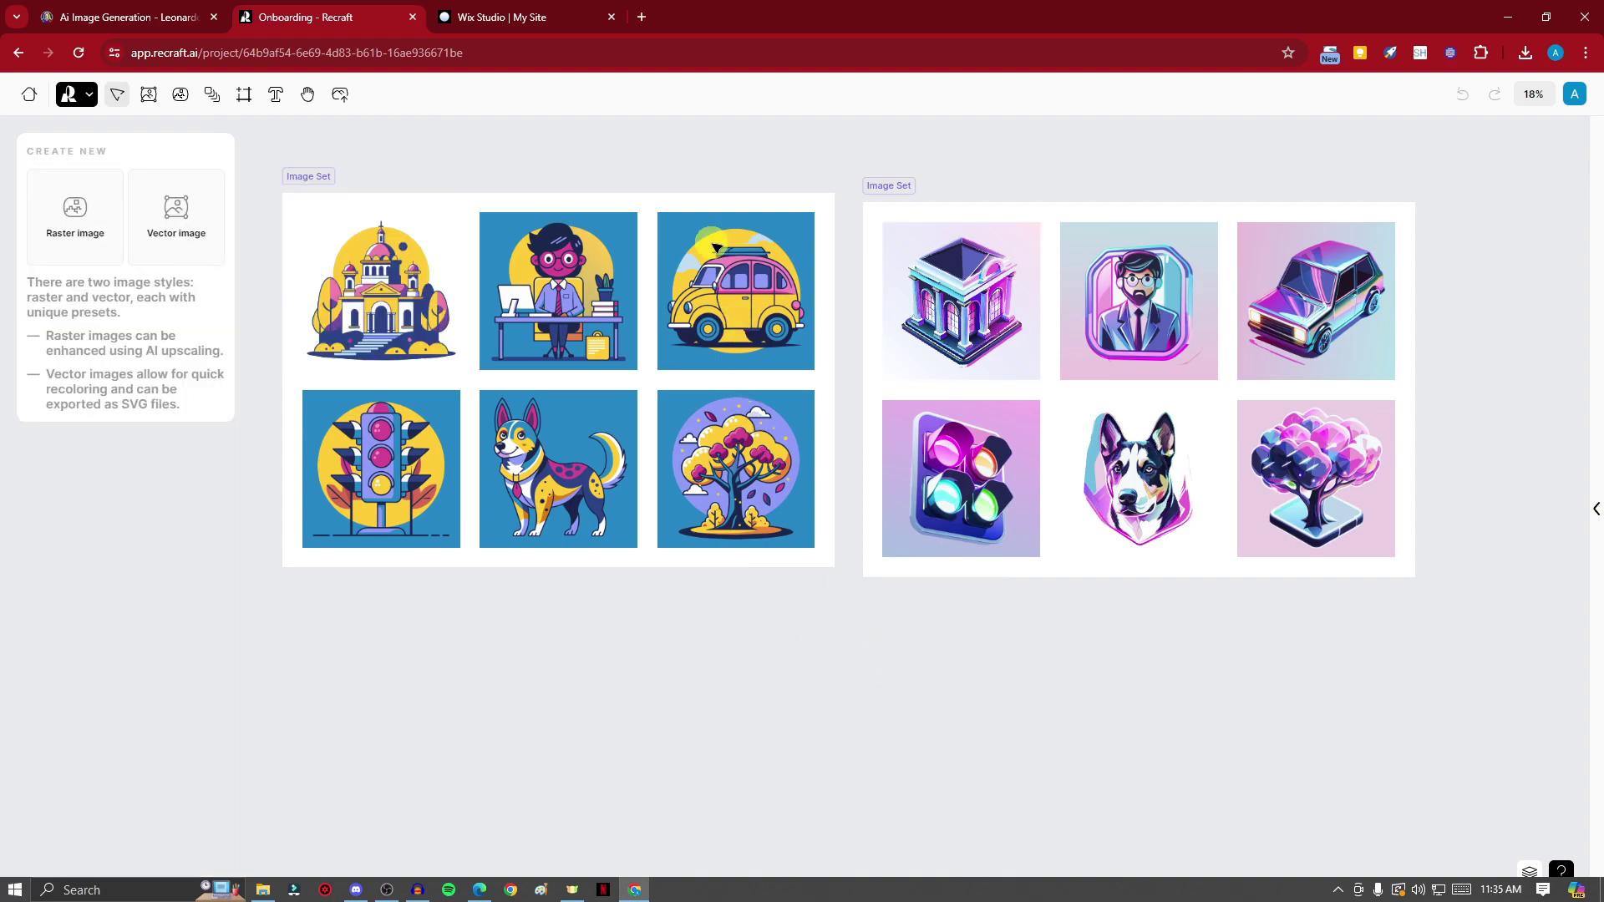
Step: Make the blue 2787C9 background colour of the first set's car image fully transparent
left_click(743, 319)
left_click(180, 531)
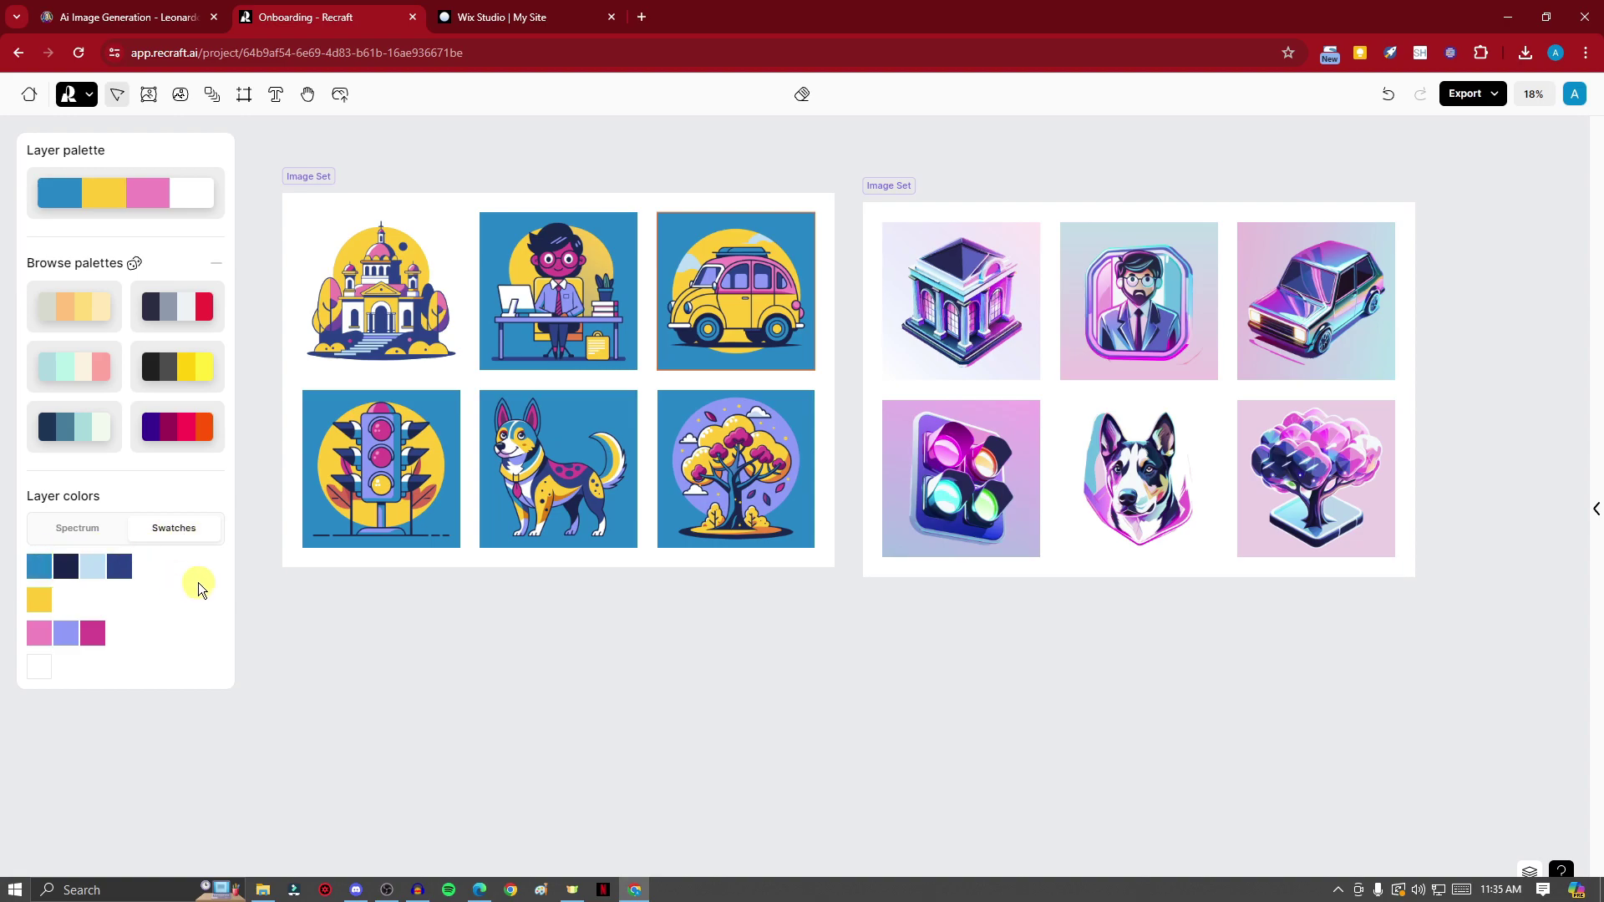
left_click(42, 570)
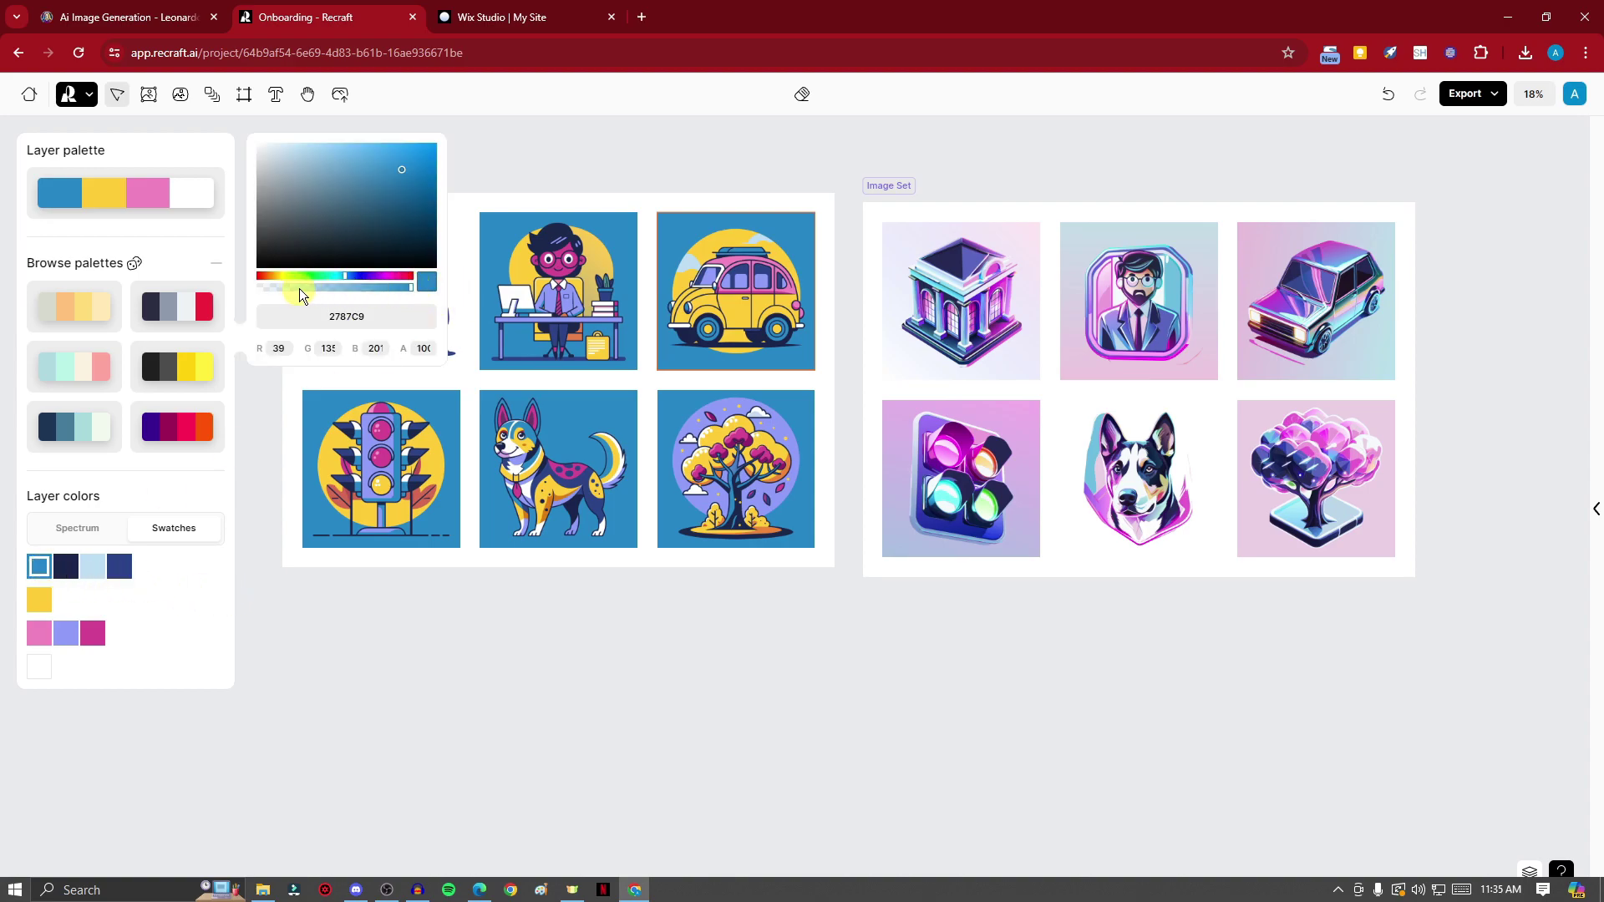
left_click_drag(407, 287, 228, 292)
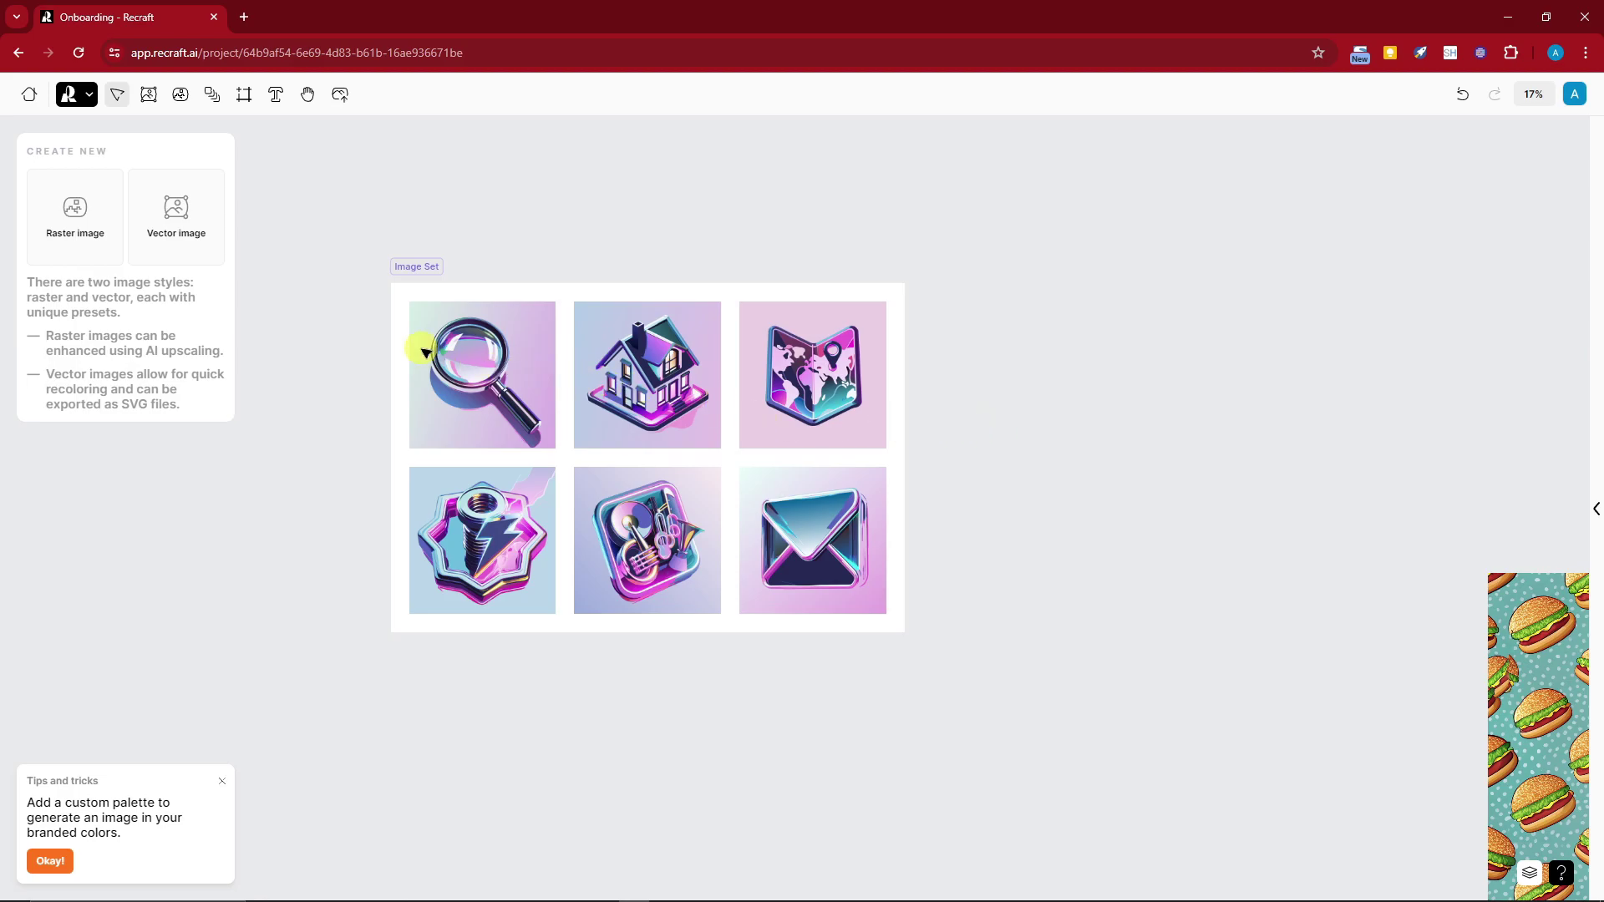
Step: Regenerate the envelope and search images individually within the six-icon set, keeping their prompts and My Vector Style
left_click(451, 351)
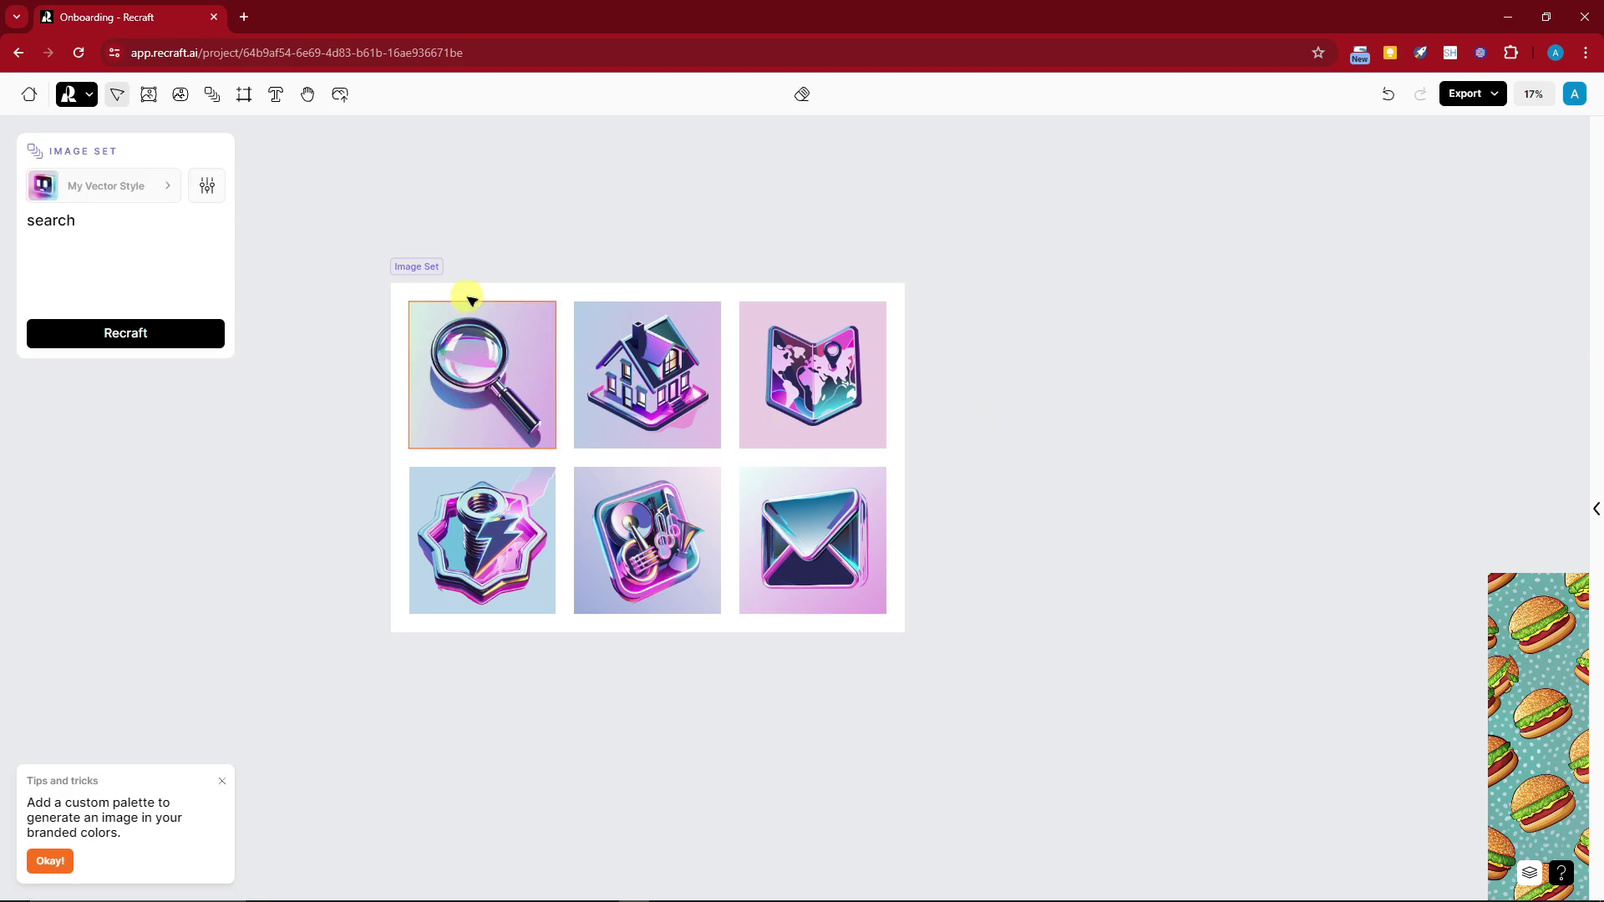
left_click(497, 294)
left_click(417, 267)
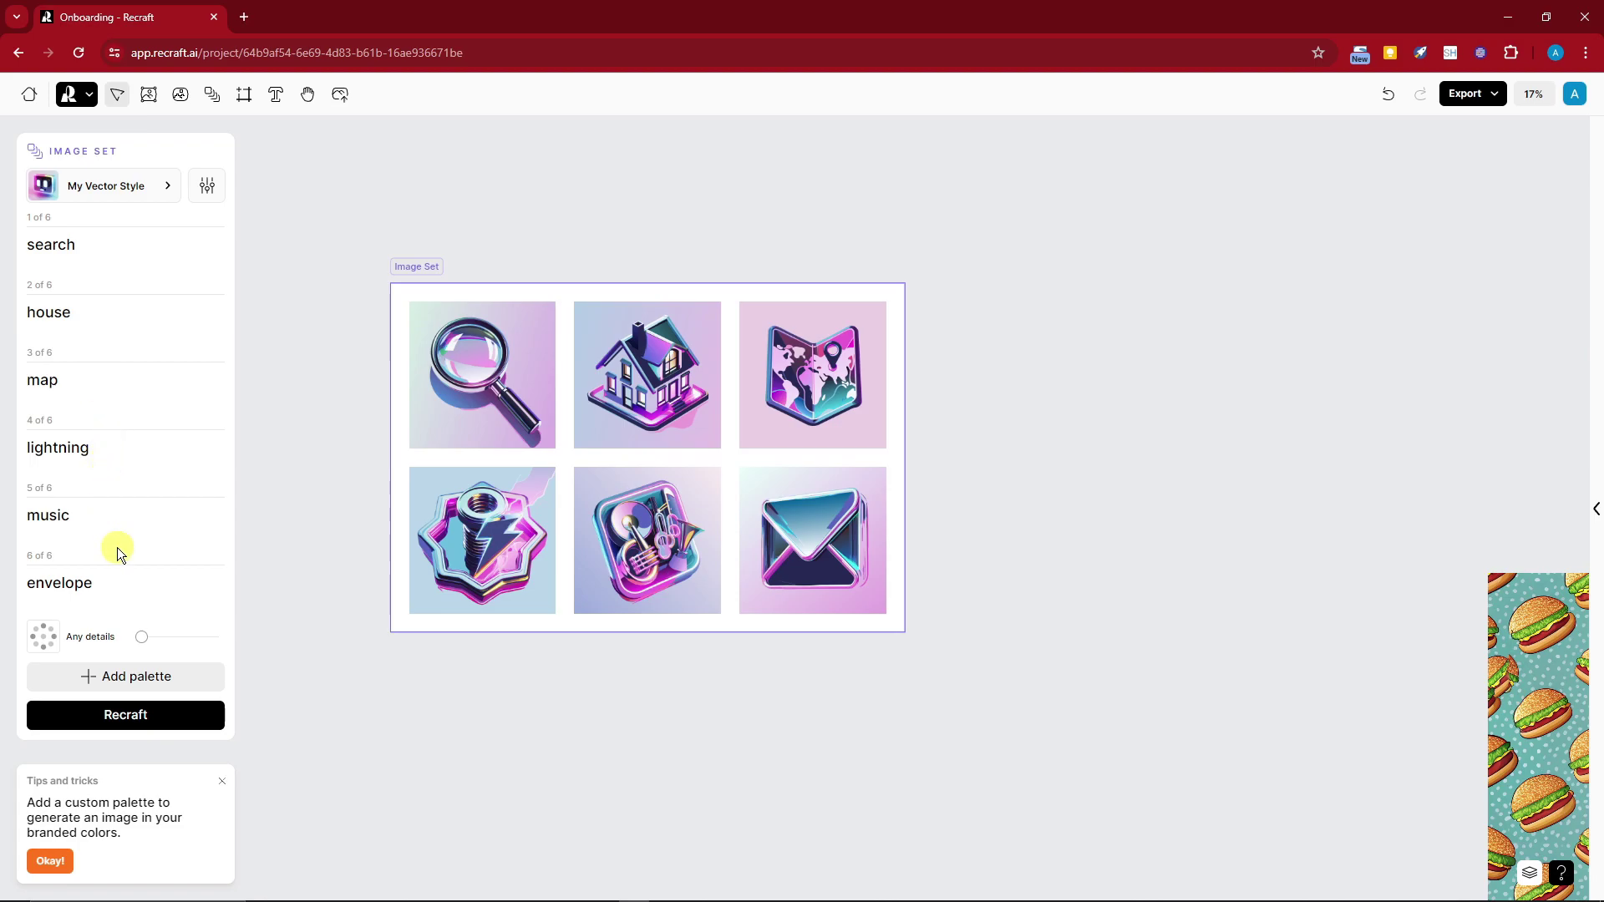
left_click(833, 528)
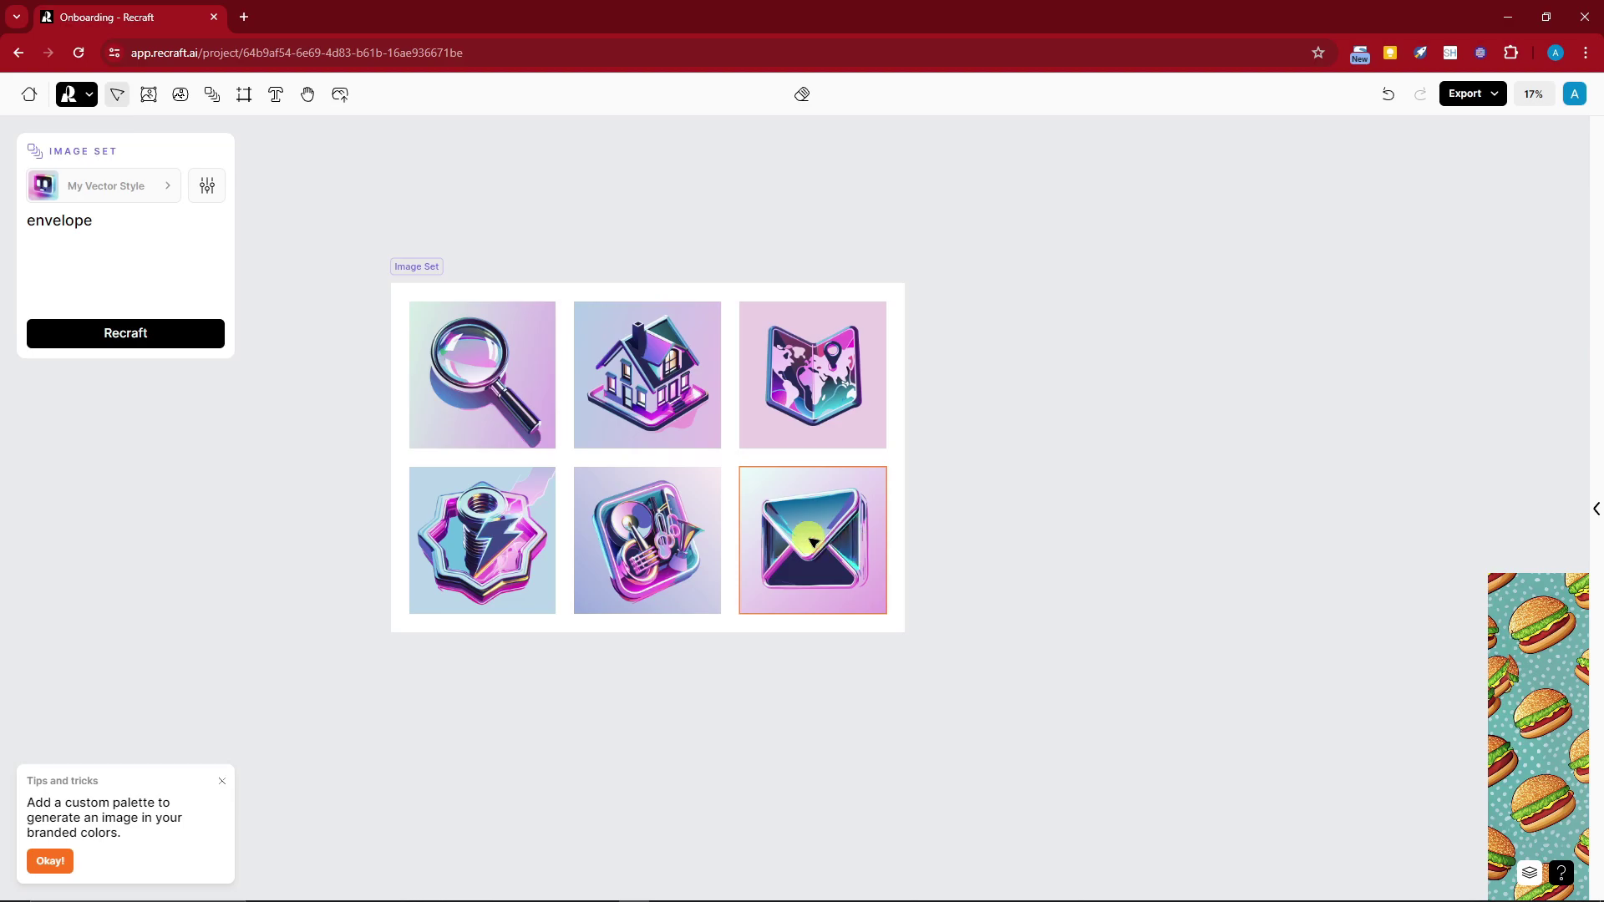
left_click(114, 343)
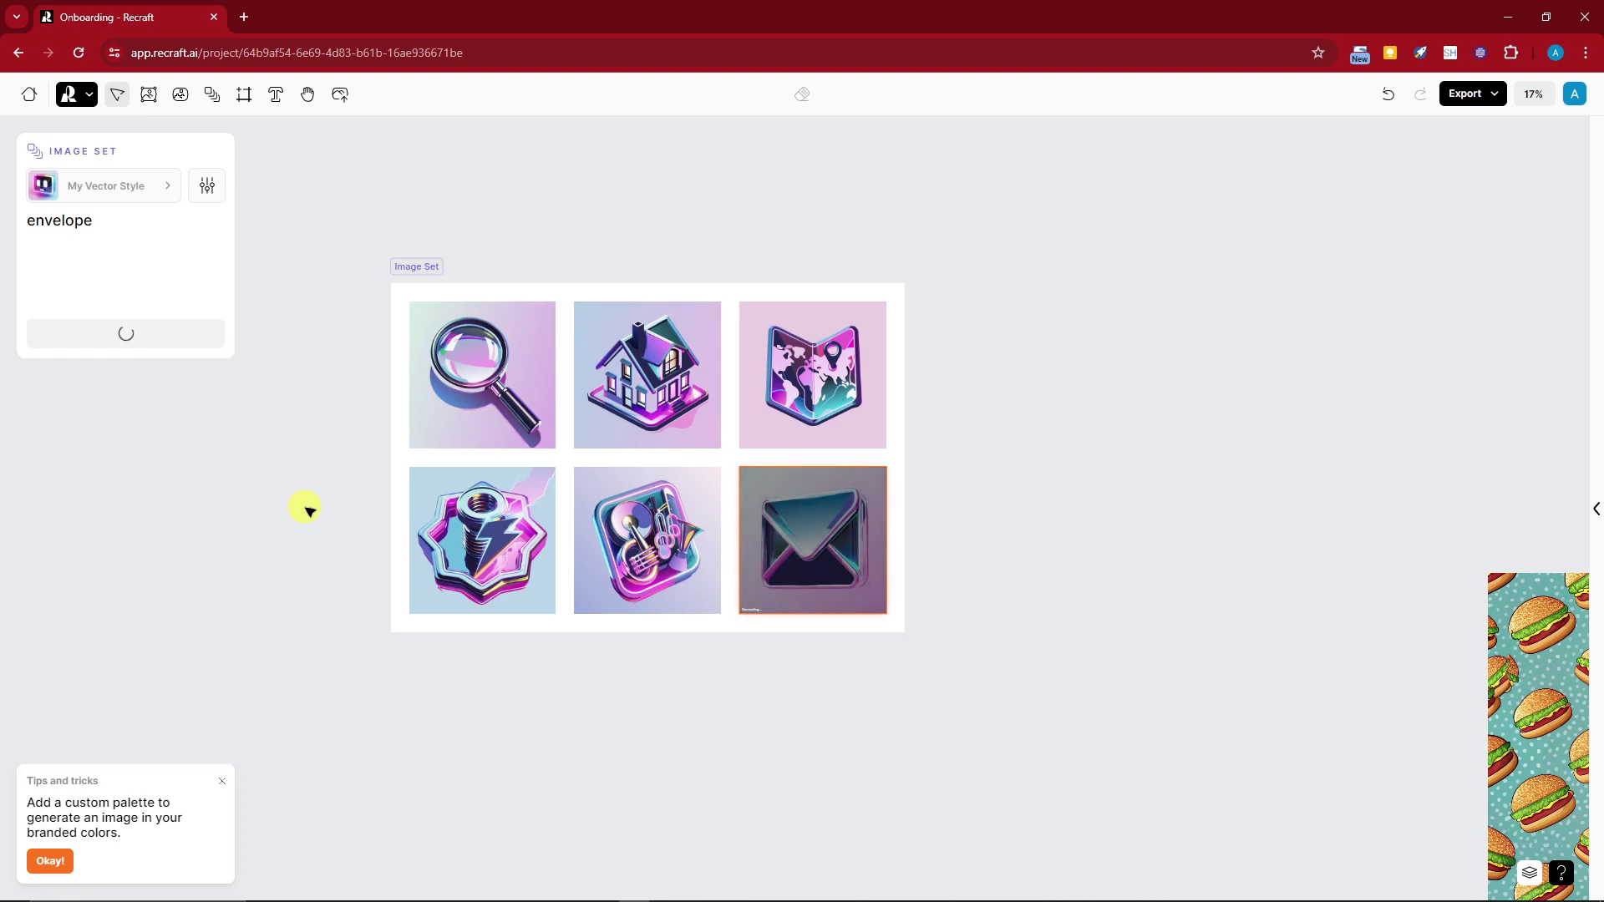
left_click(484, 388)
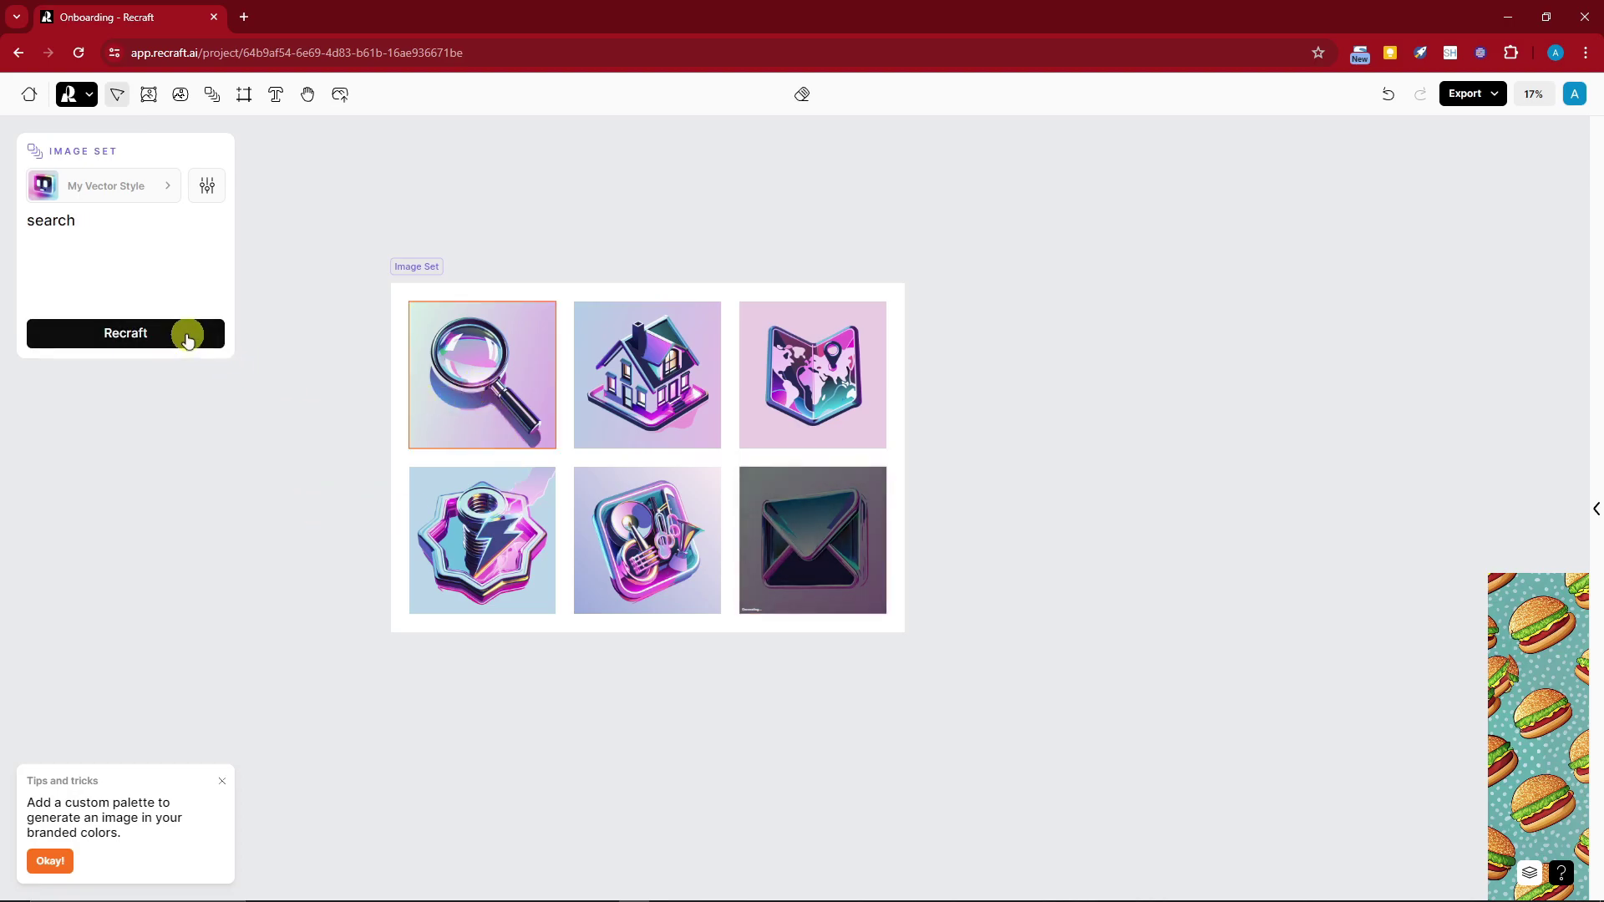
left_click(187, 334)
Step: Regenerate only the lightning image of the icon set with its existing prompt and style
left_click(804, 368)
left_click(629, 383)
left_click(812, 366)
left_click(665, 522)
left_click(514, 537)
left_click(165, 331)
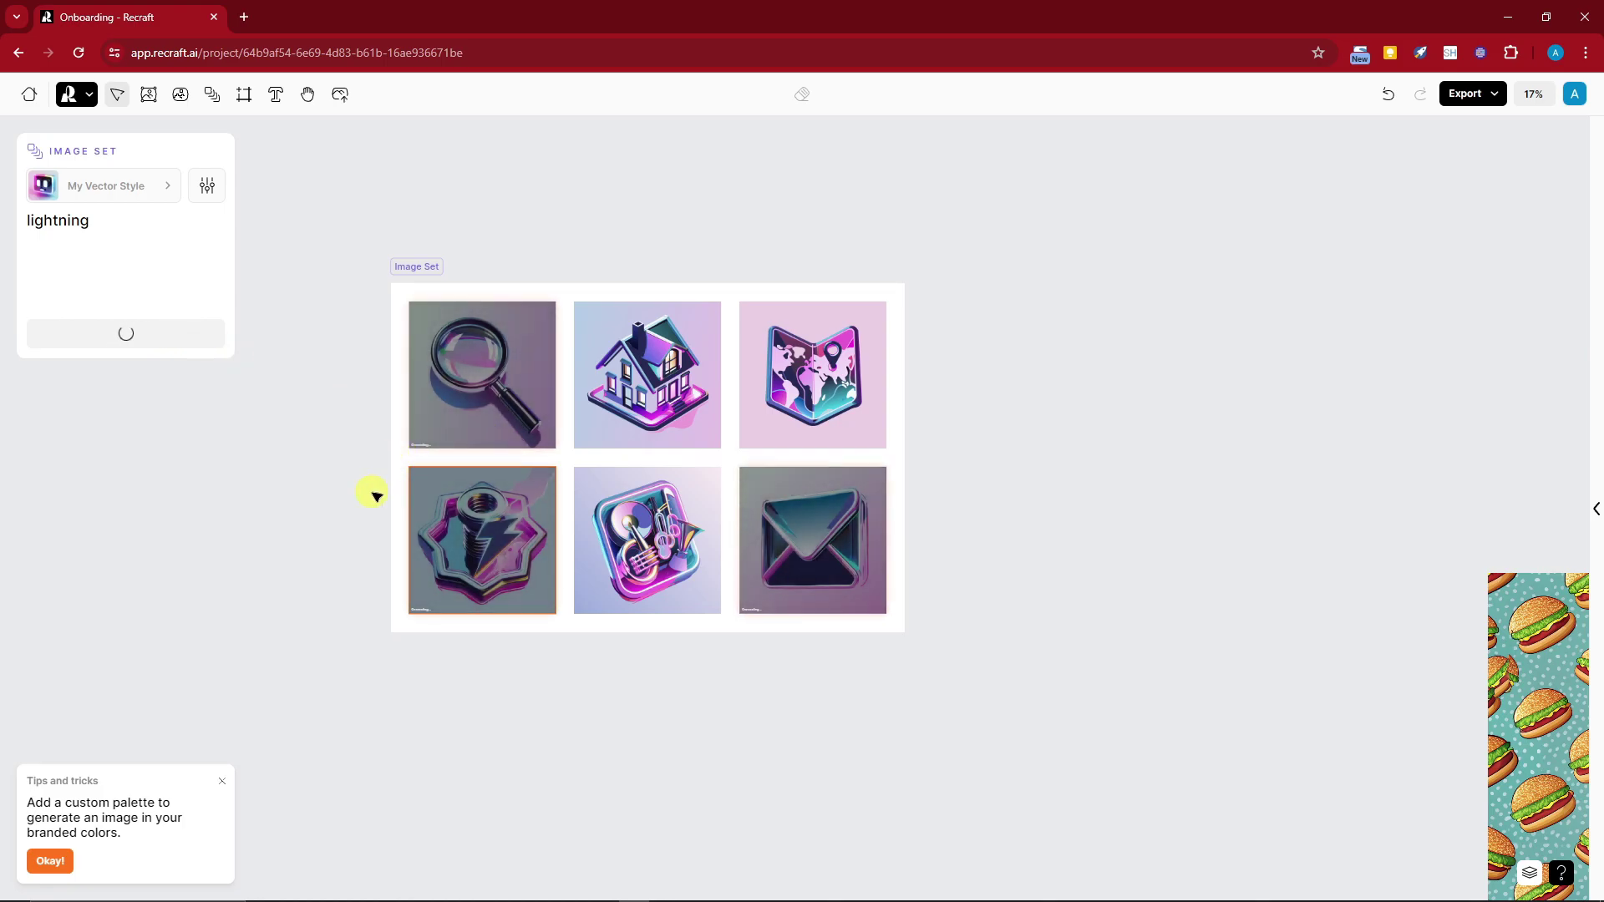
scroll(373, 495, "up", 3)
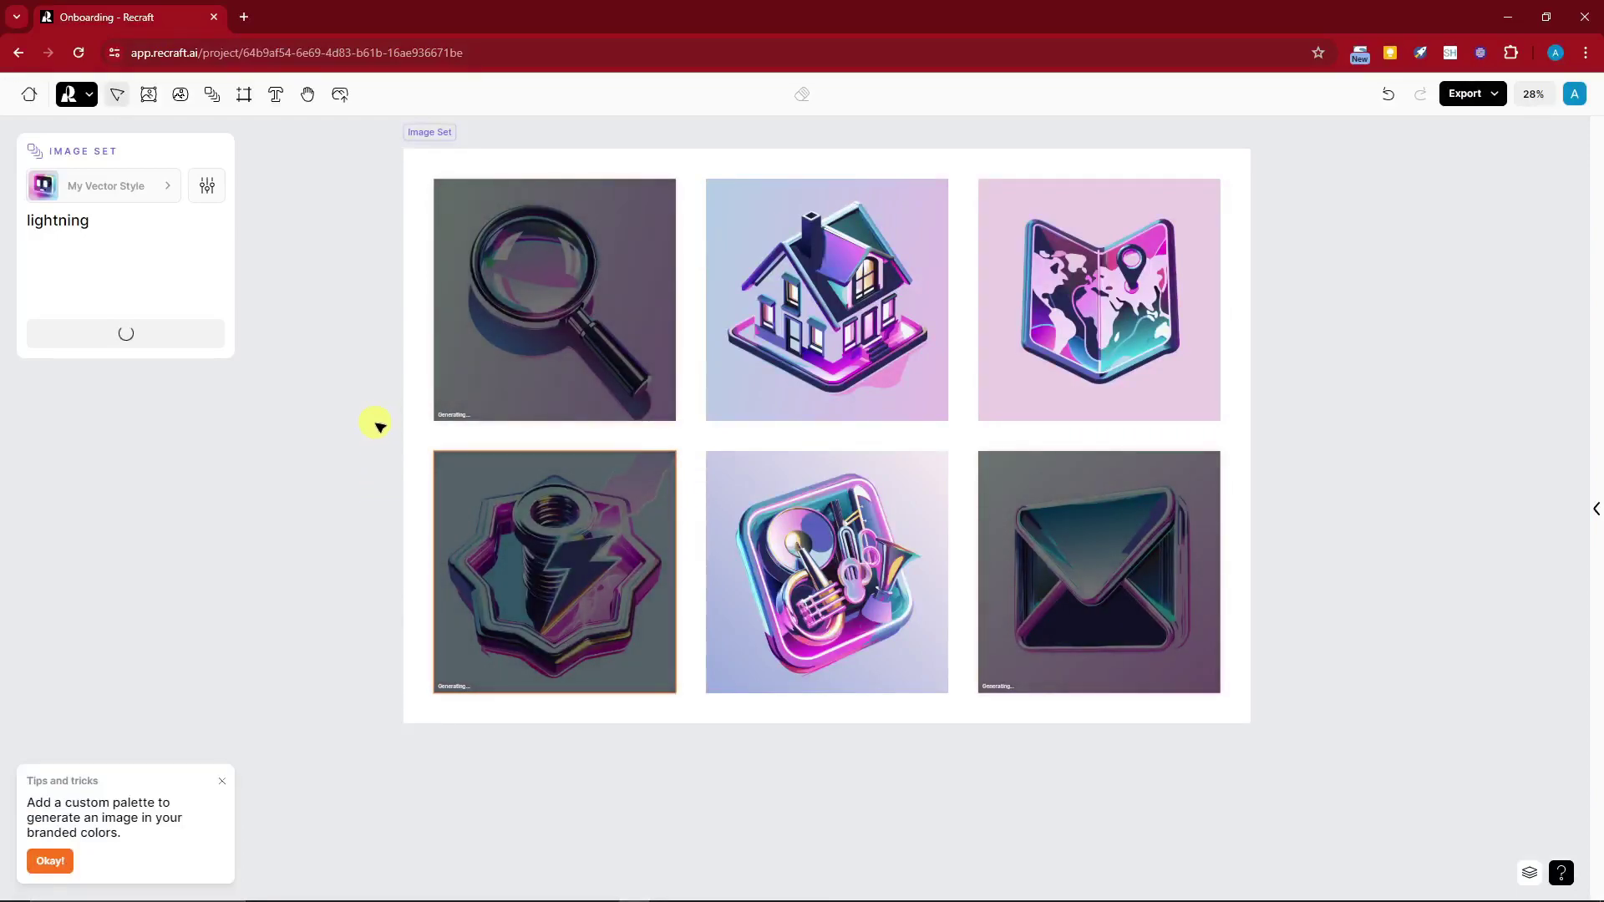
scroll(380, 422, "up", 2)
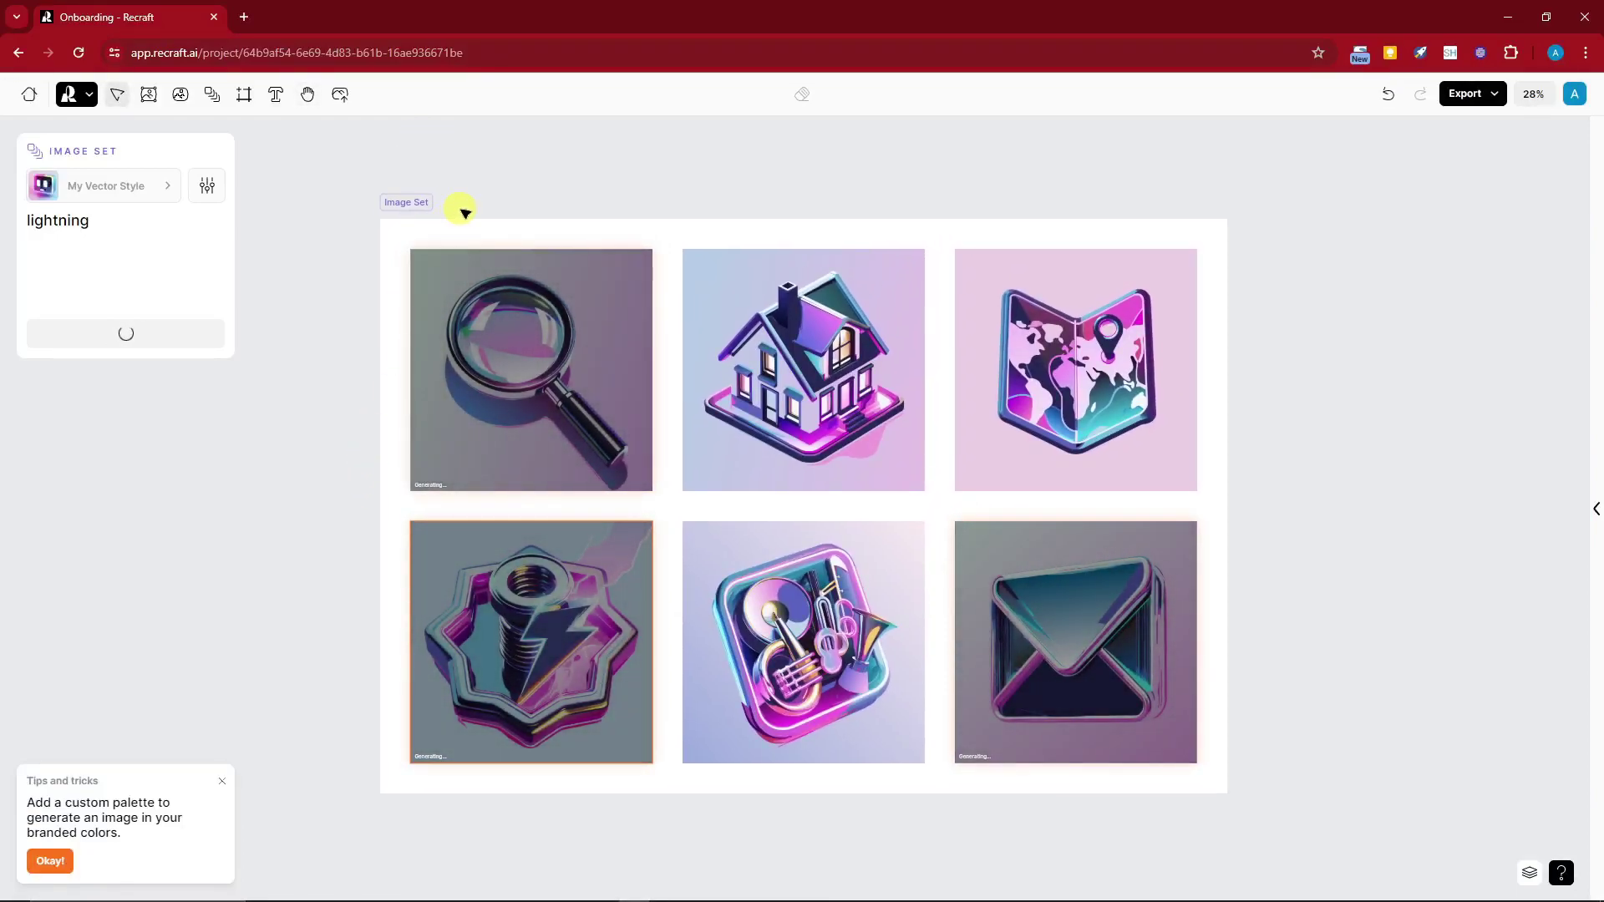
left_click(783, 323)
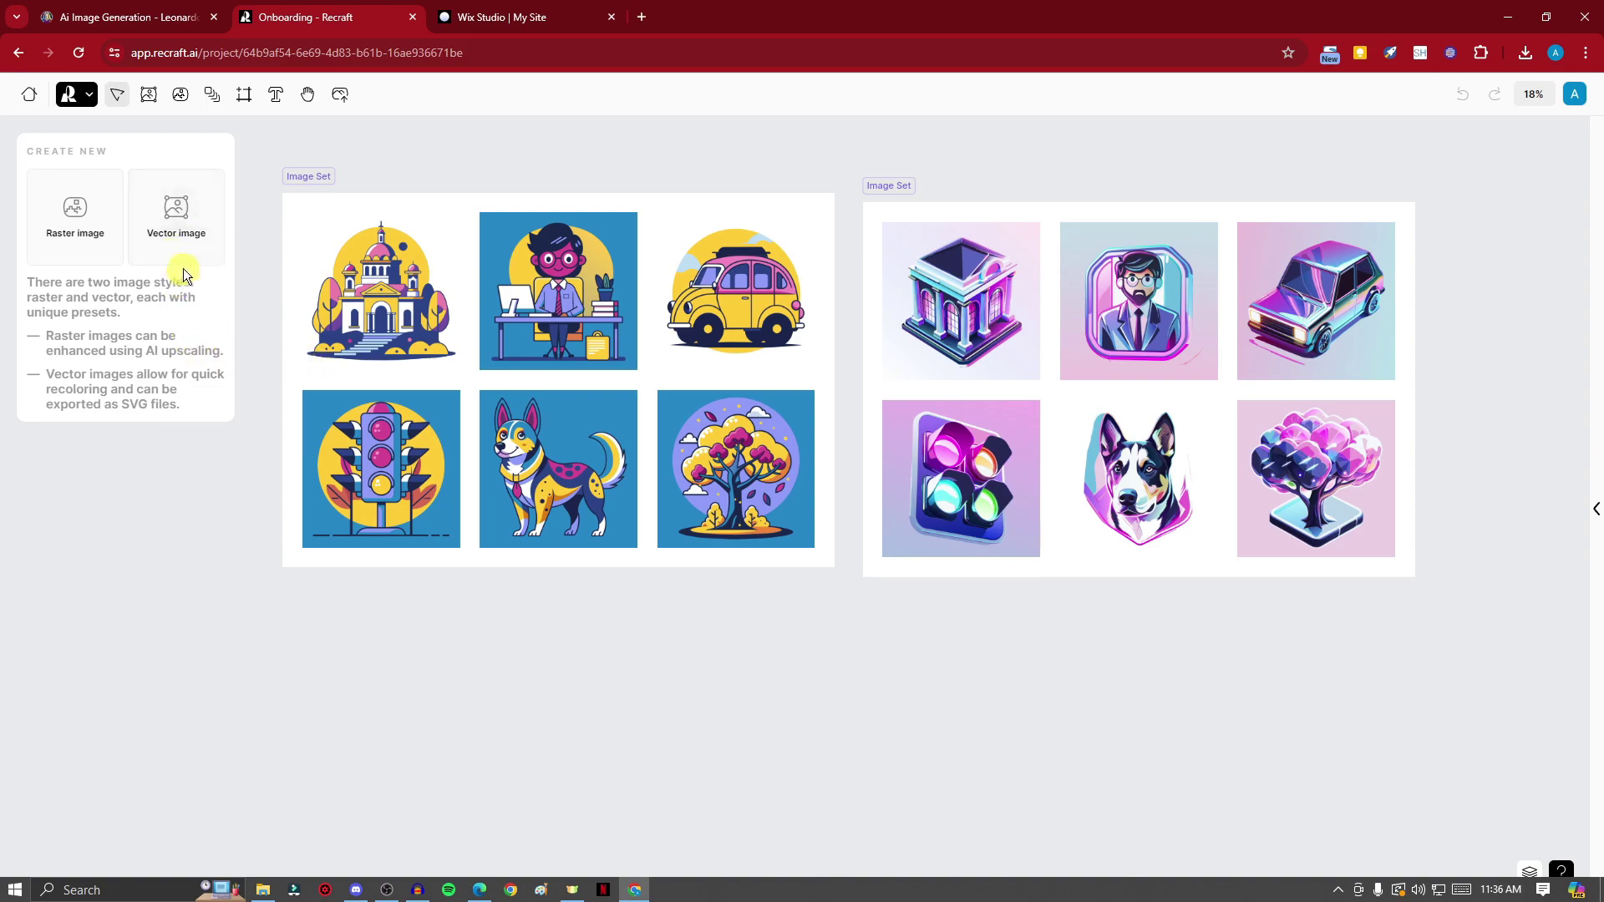
left_click(174, 209)
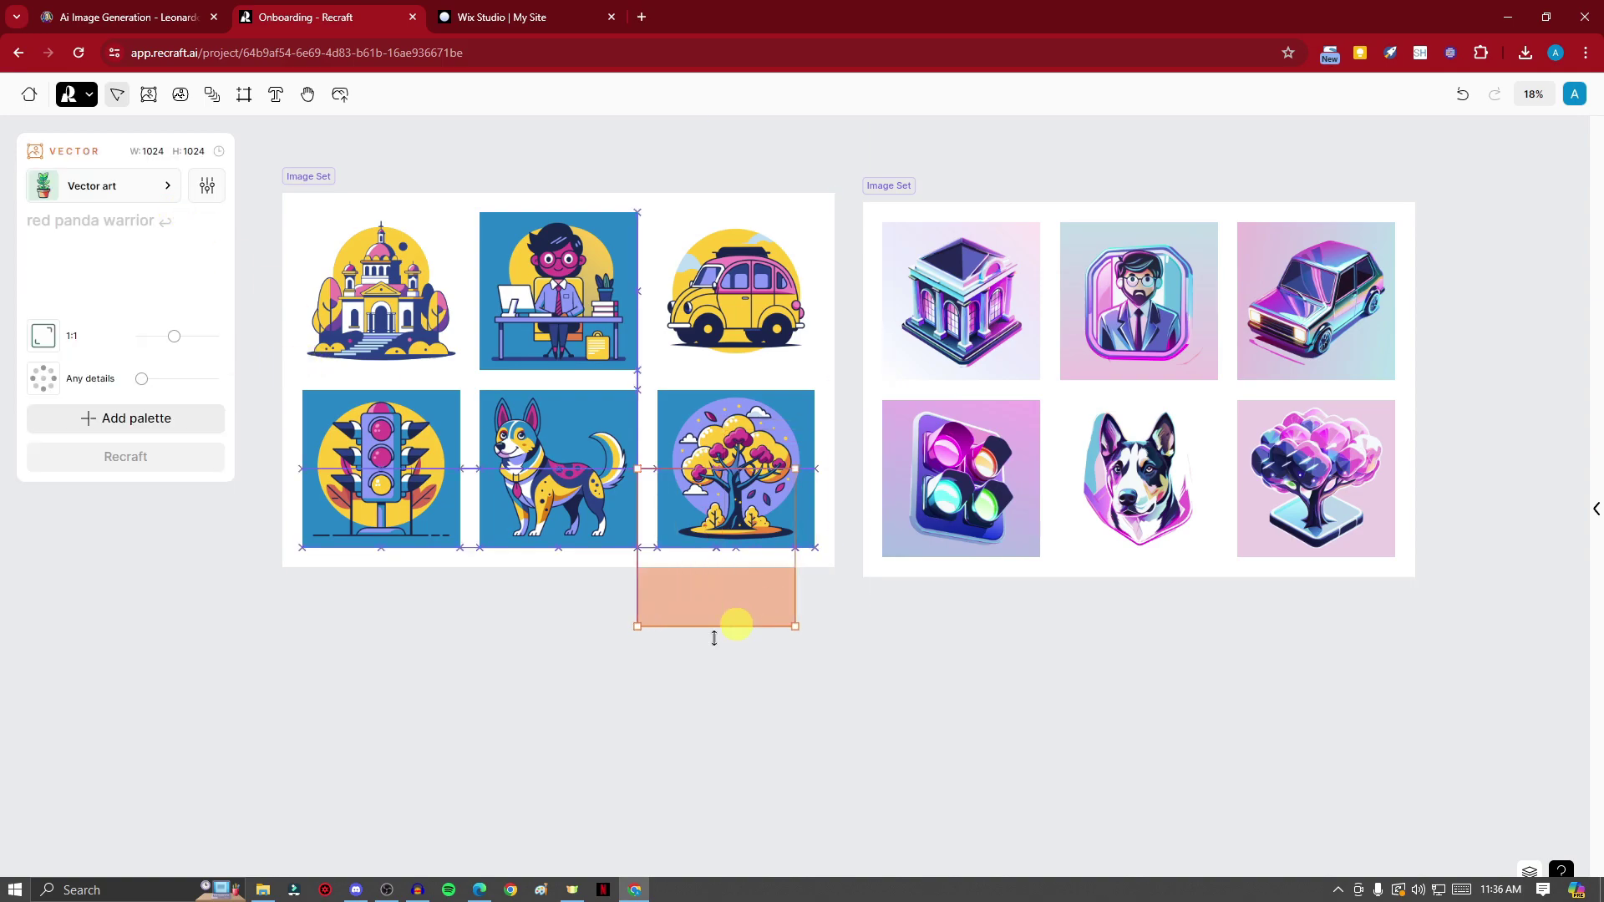
left_click(448, 752)
left_click(151, 191)
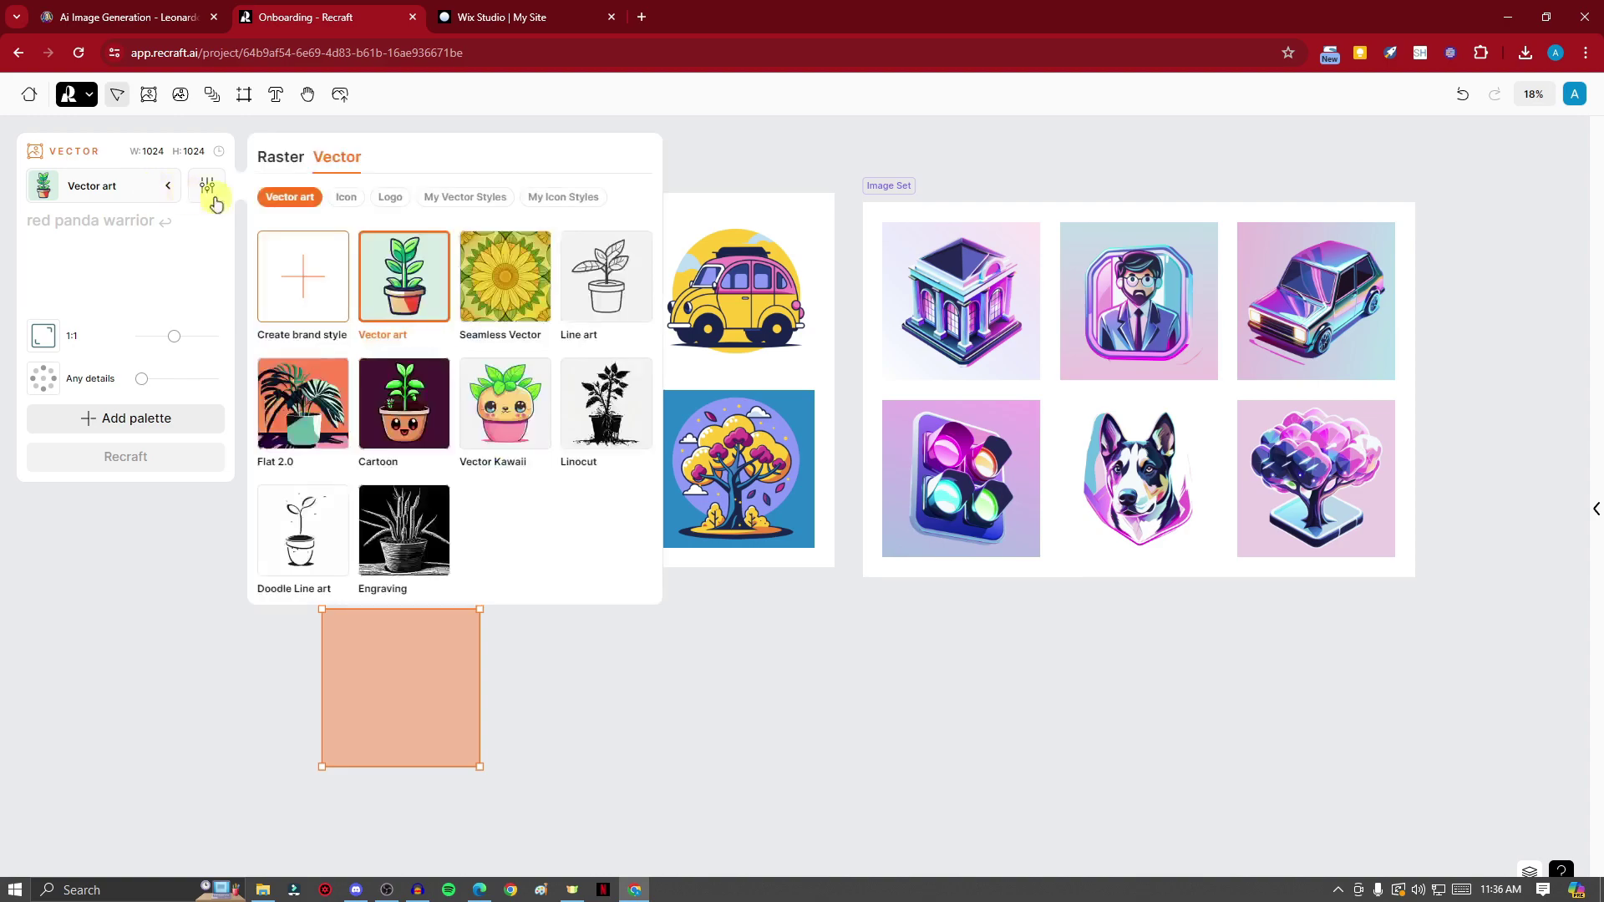
left_click(347, 199)
left_click(526, 197)
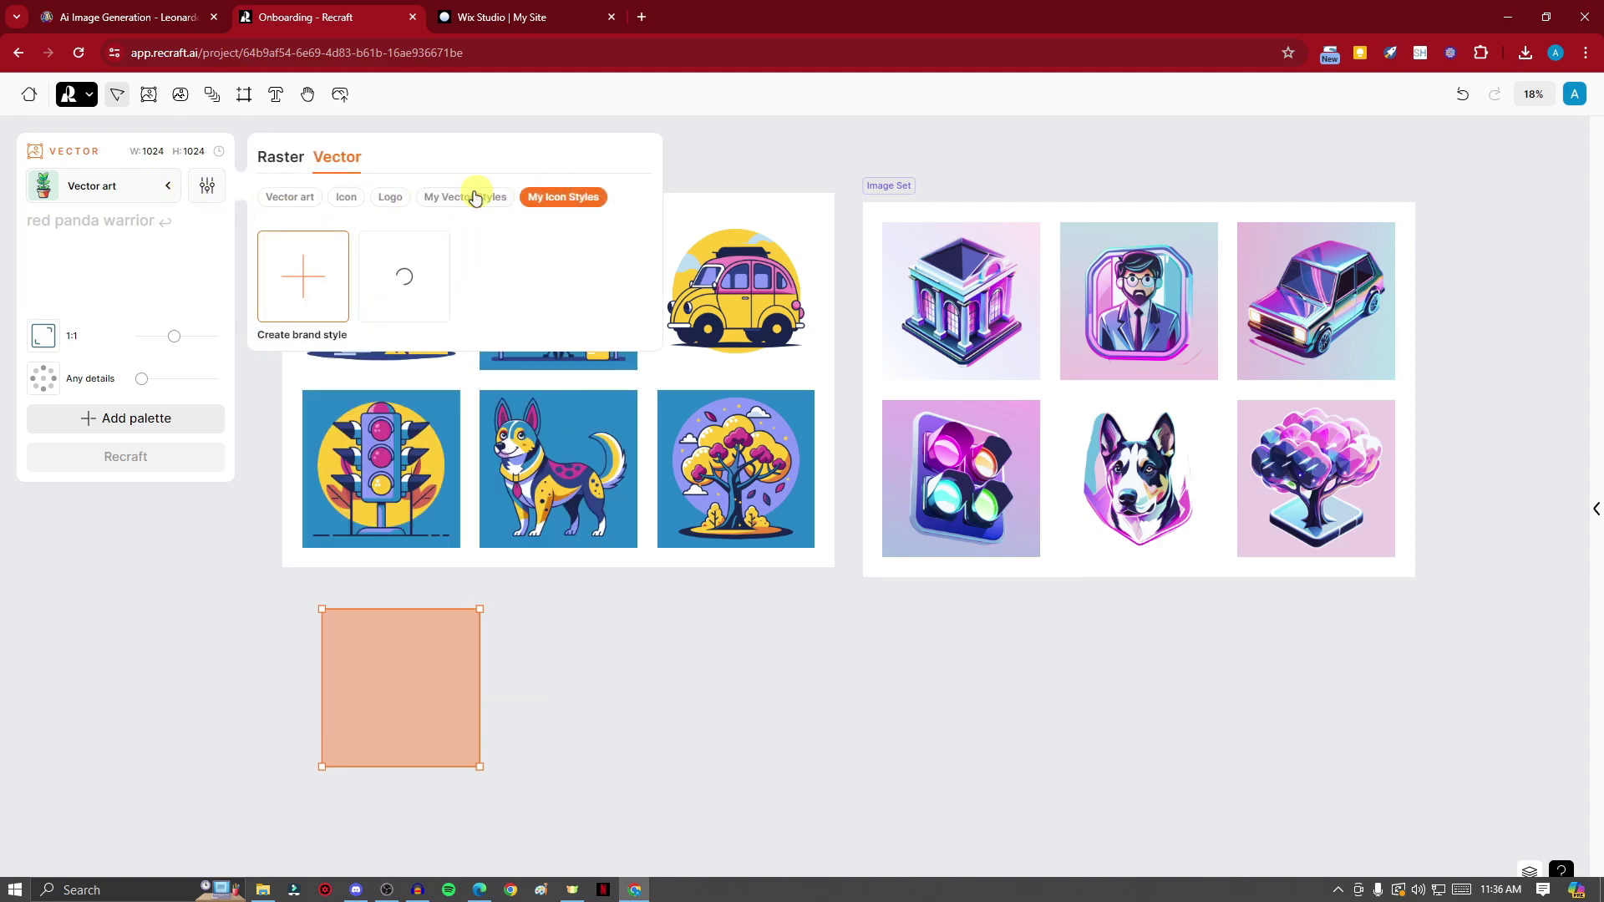
left_click(289, 197)
left_click(412, 698)
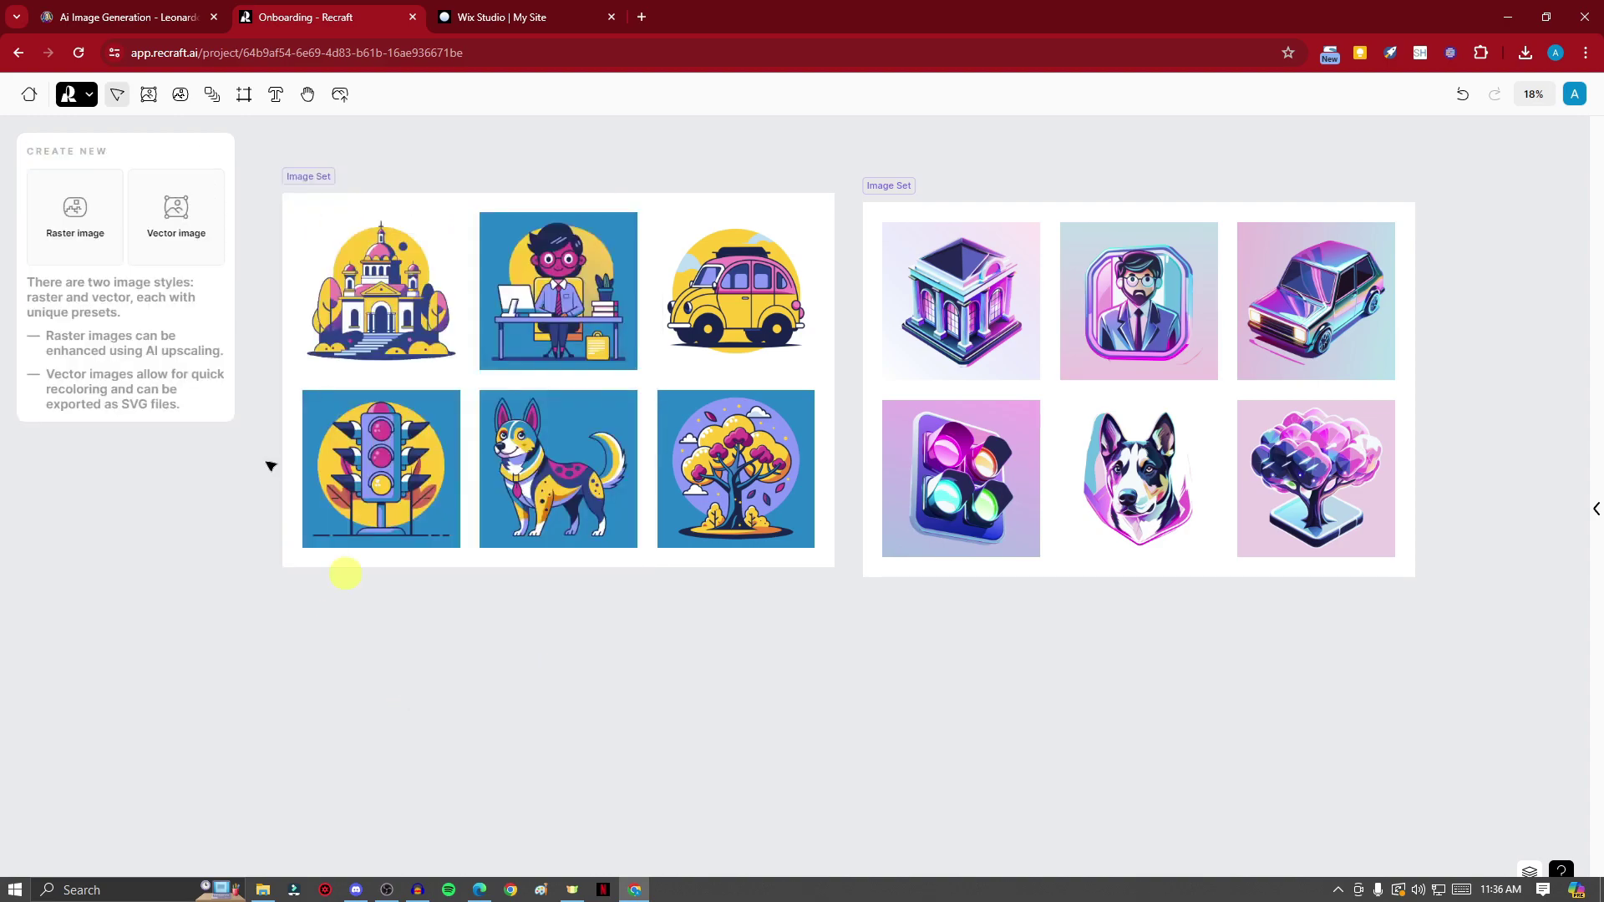
Step: Add a new raster image frame to the canvas and give it the Seamless style
left_click(75, 210)
left_click(115, 196)
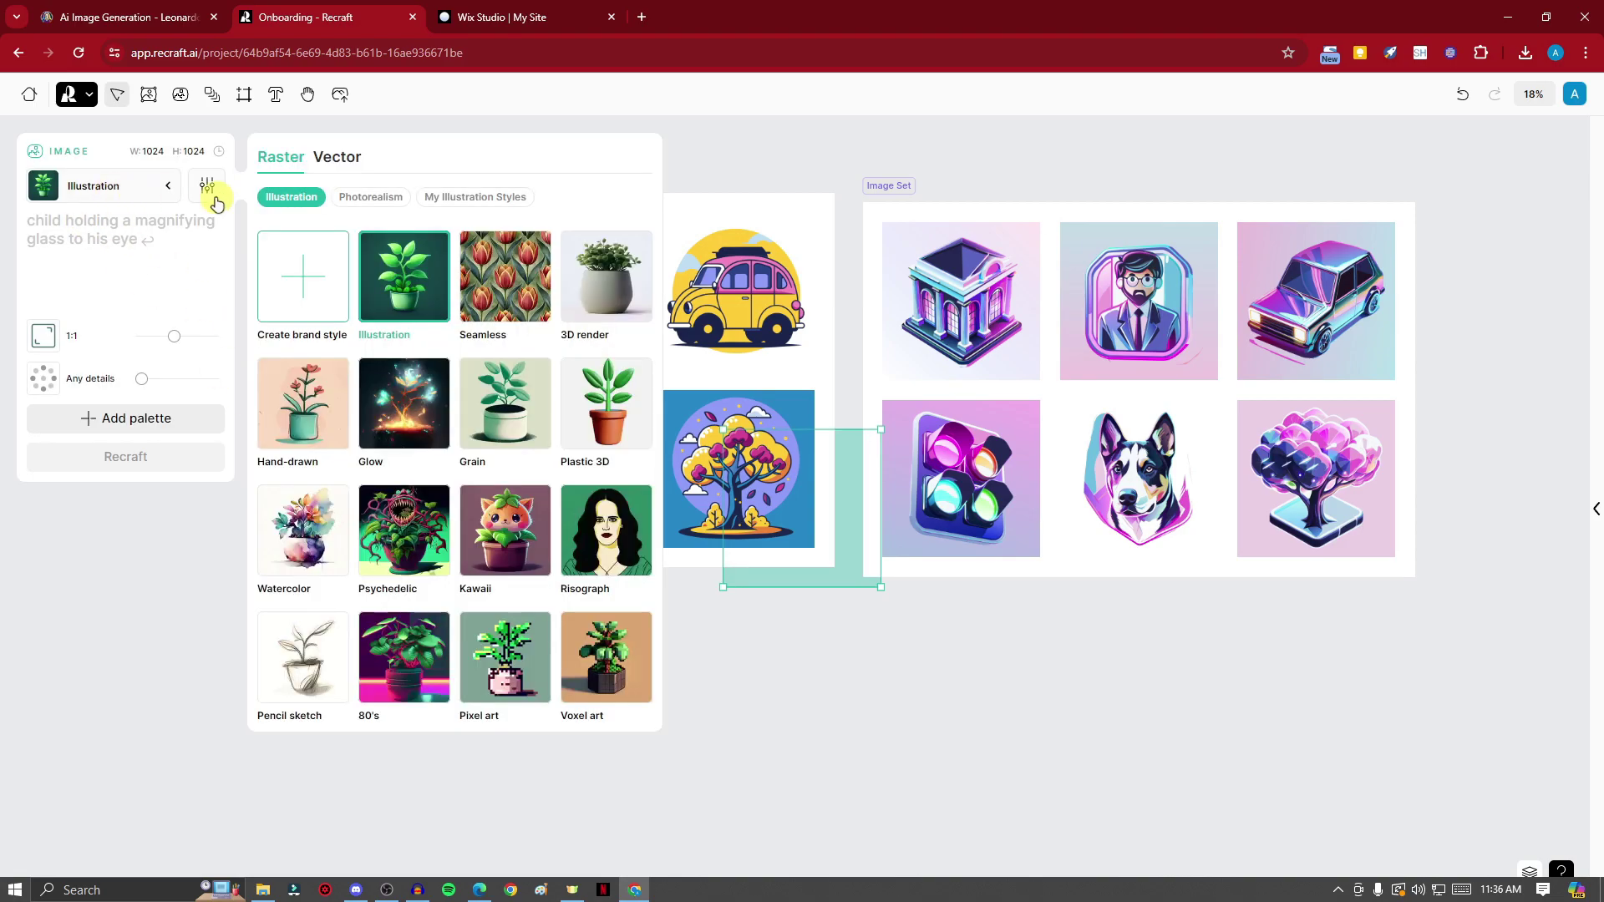
left_click(513, 271)
left_click(145, 243)
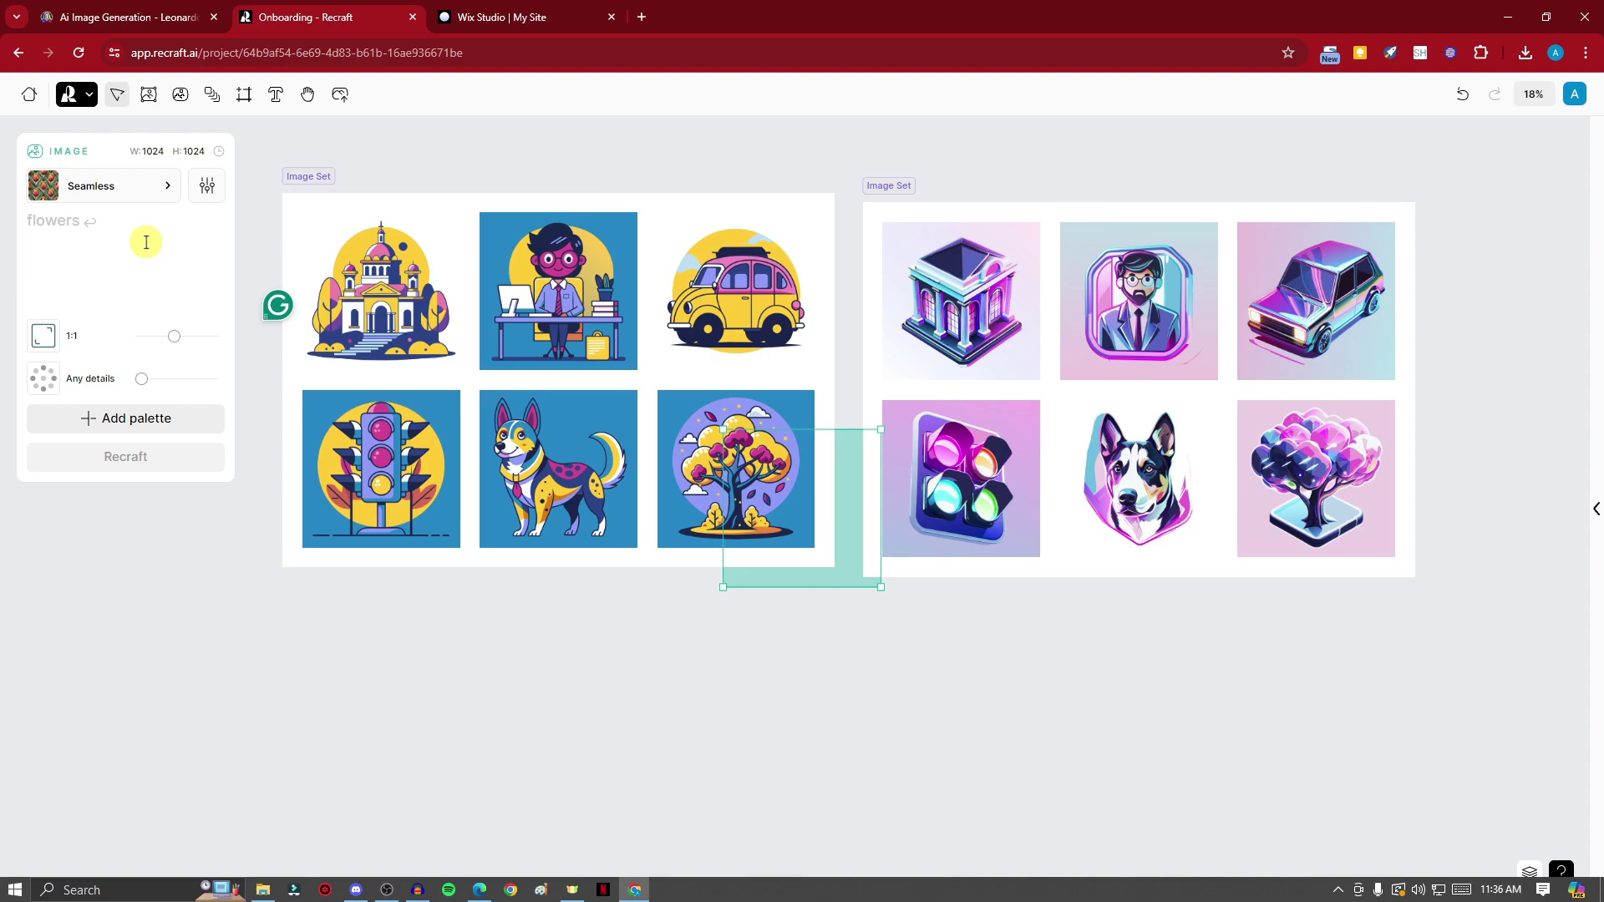
type("prog")
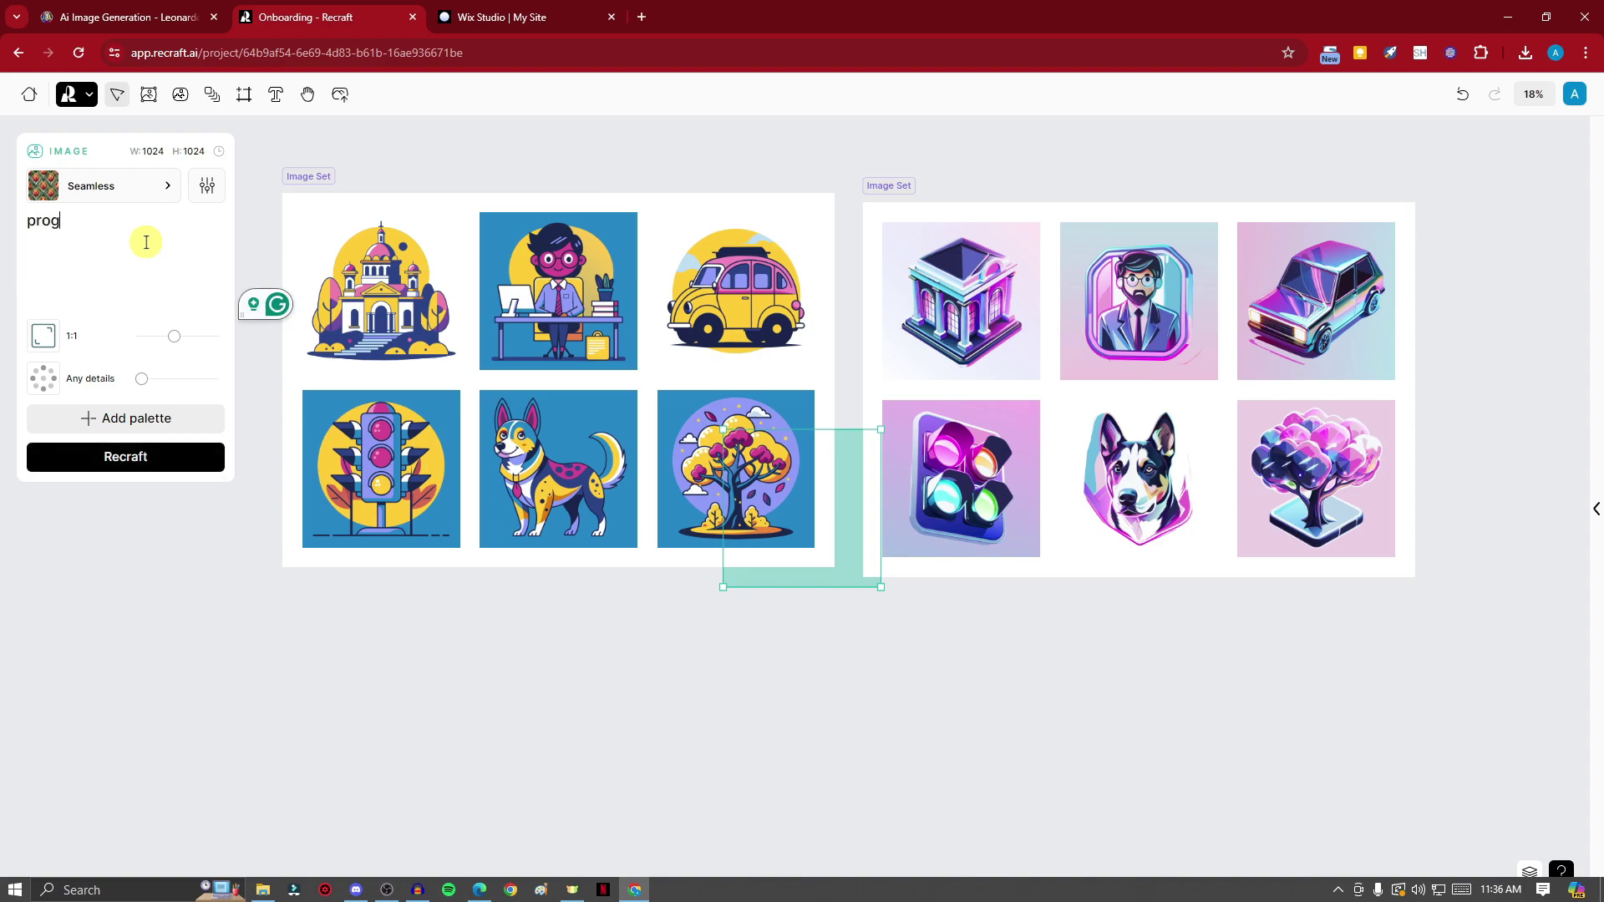
type("rammee")
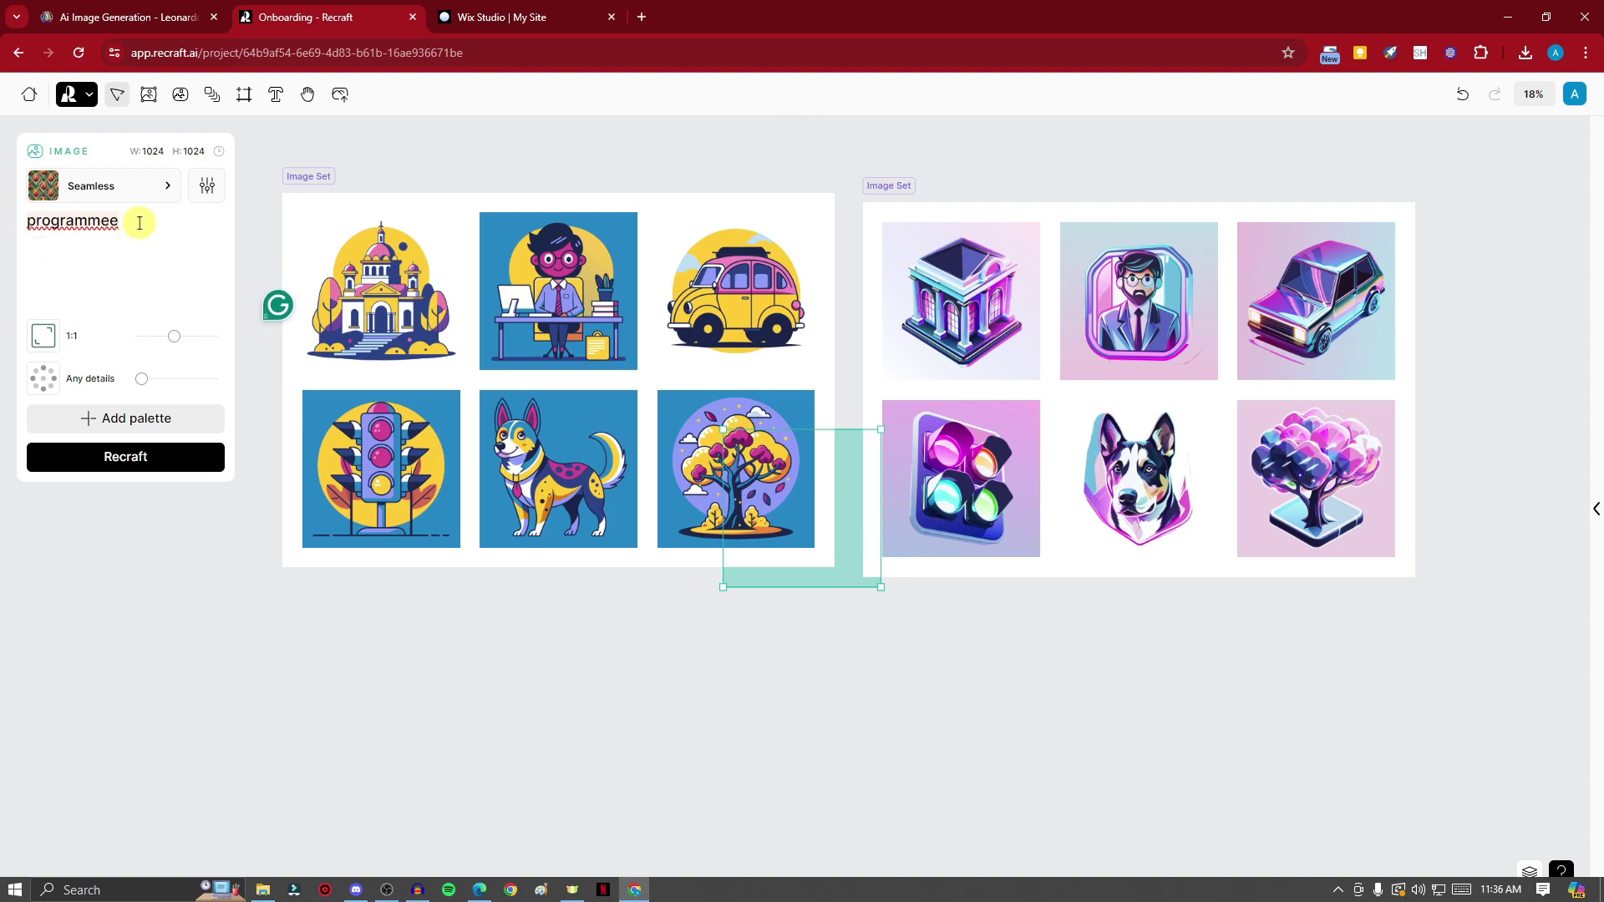
key("ctrl+a")
key("BackSpace")
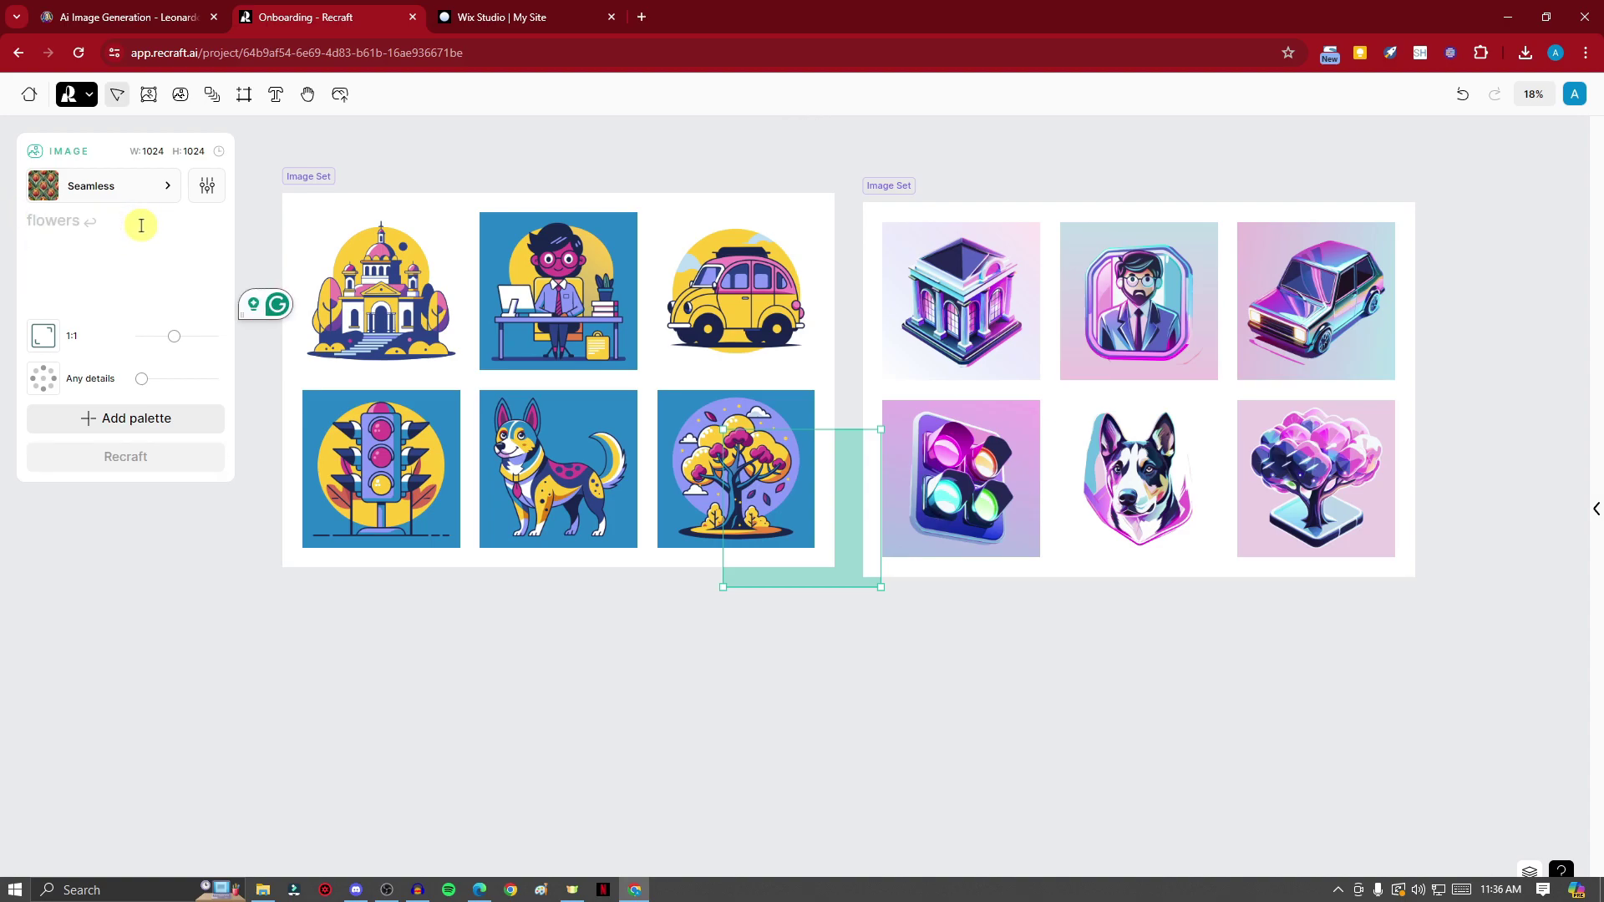
Step: Generate the seamless image from the prompt "burger" and place it below the first image set, enlarged to 1960 × 1960
type("burger")
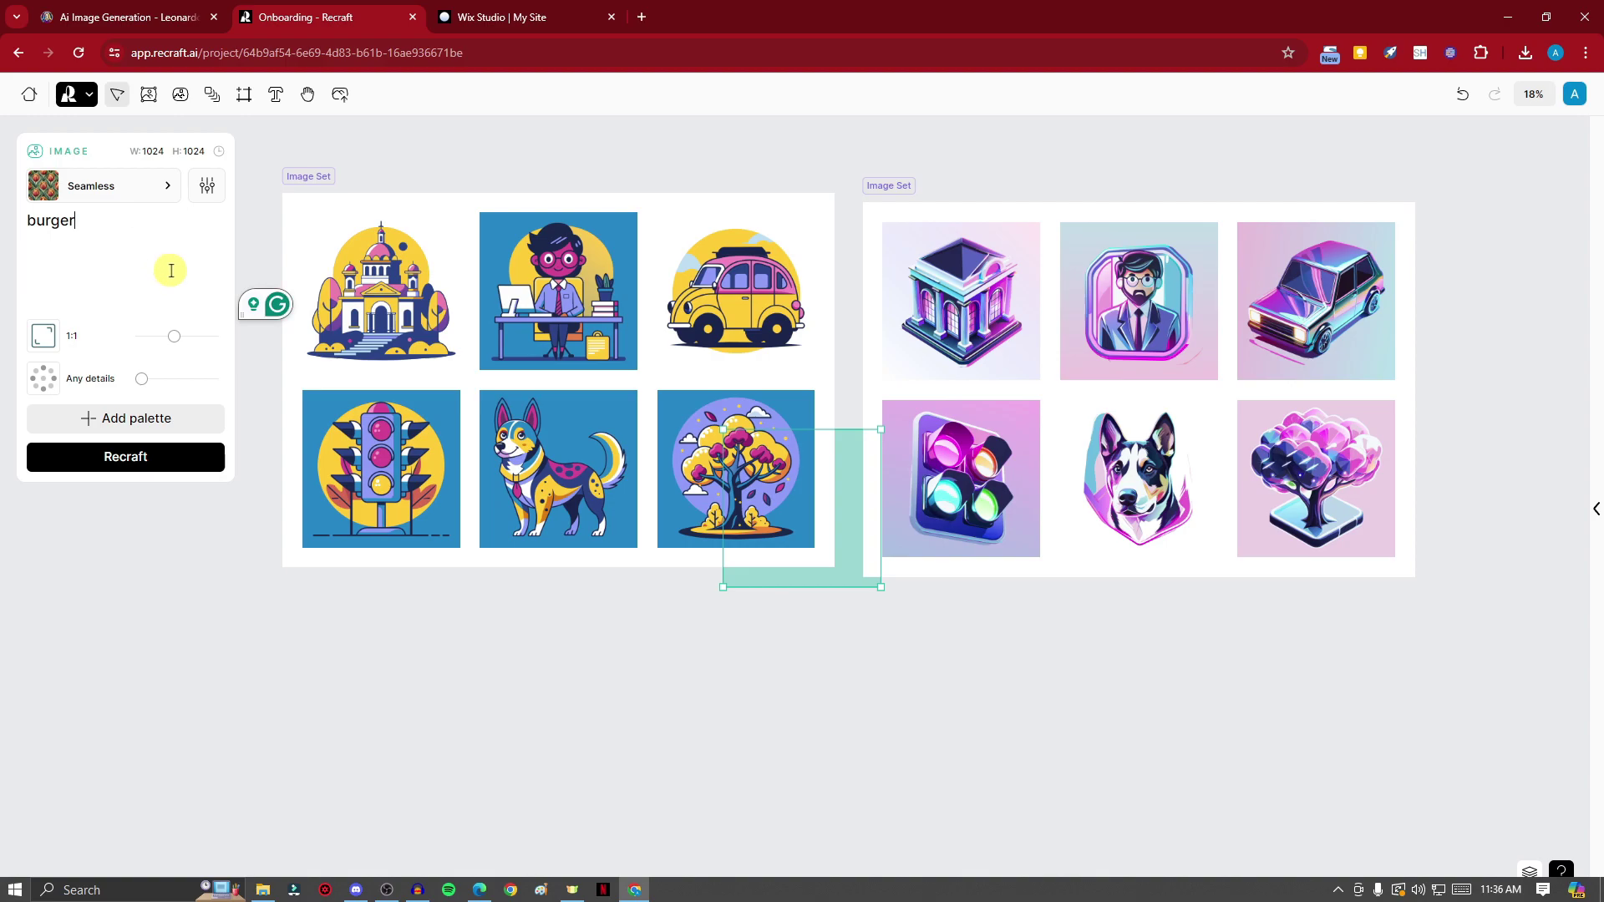
left_click(179, 465)
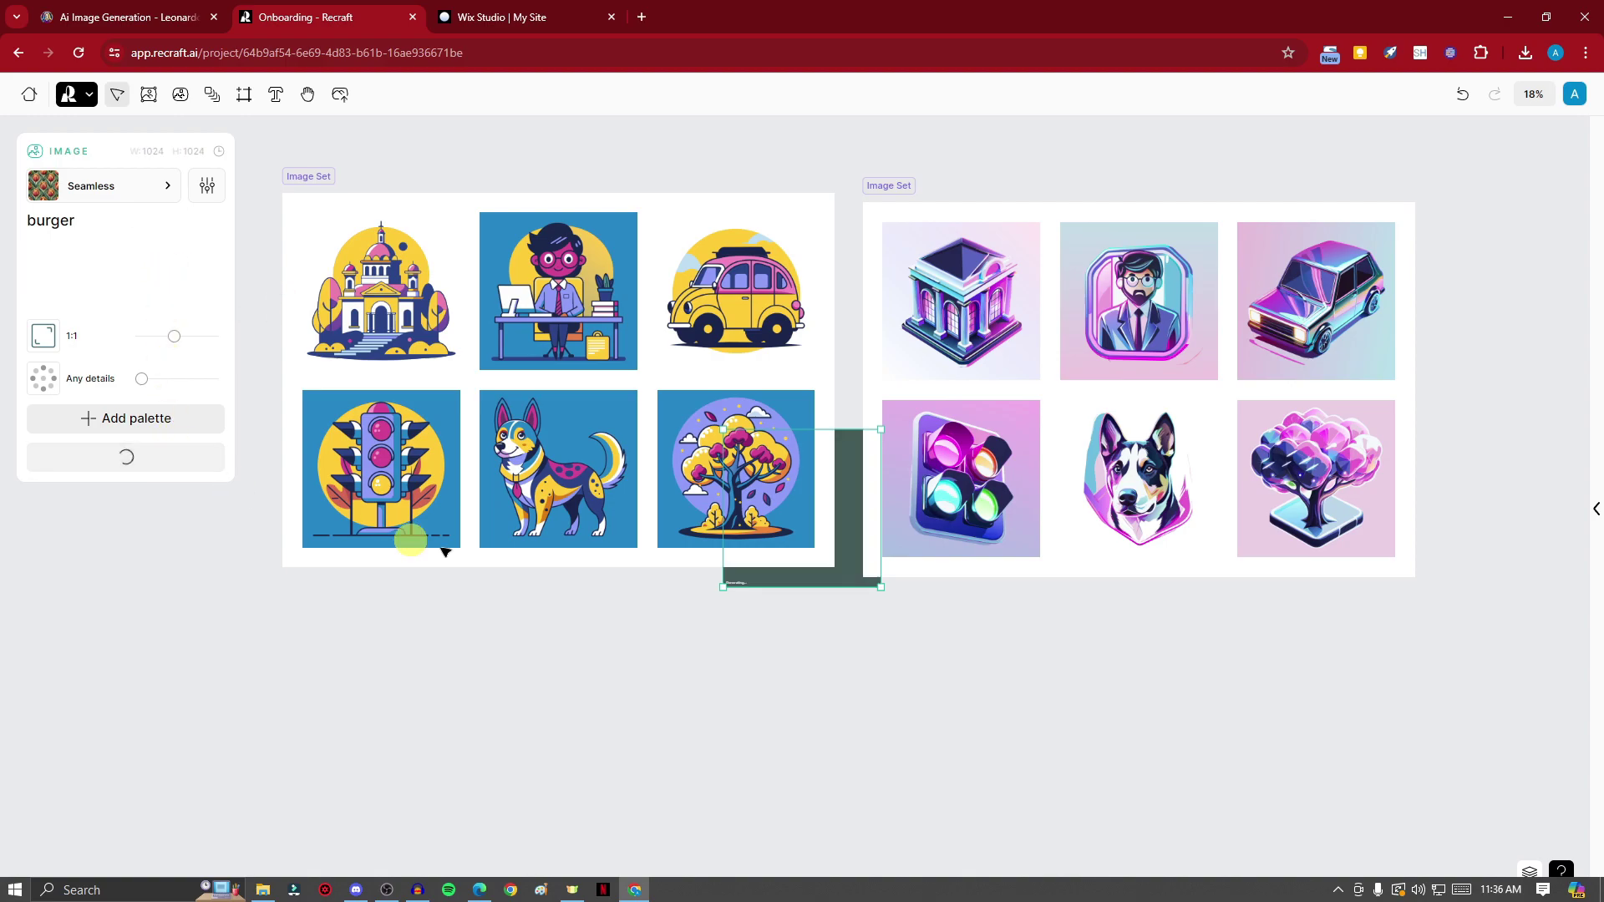
left_click_drag(823, 571, 650, 814)
left_click_drag(590, 751, 542, 729)
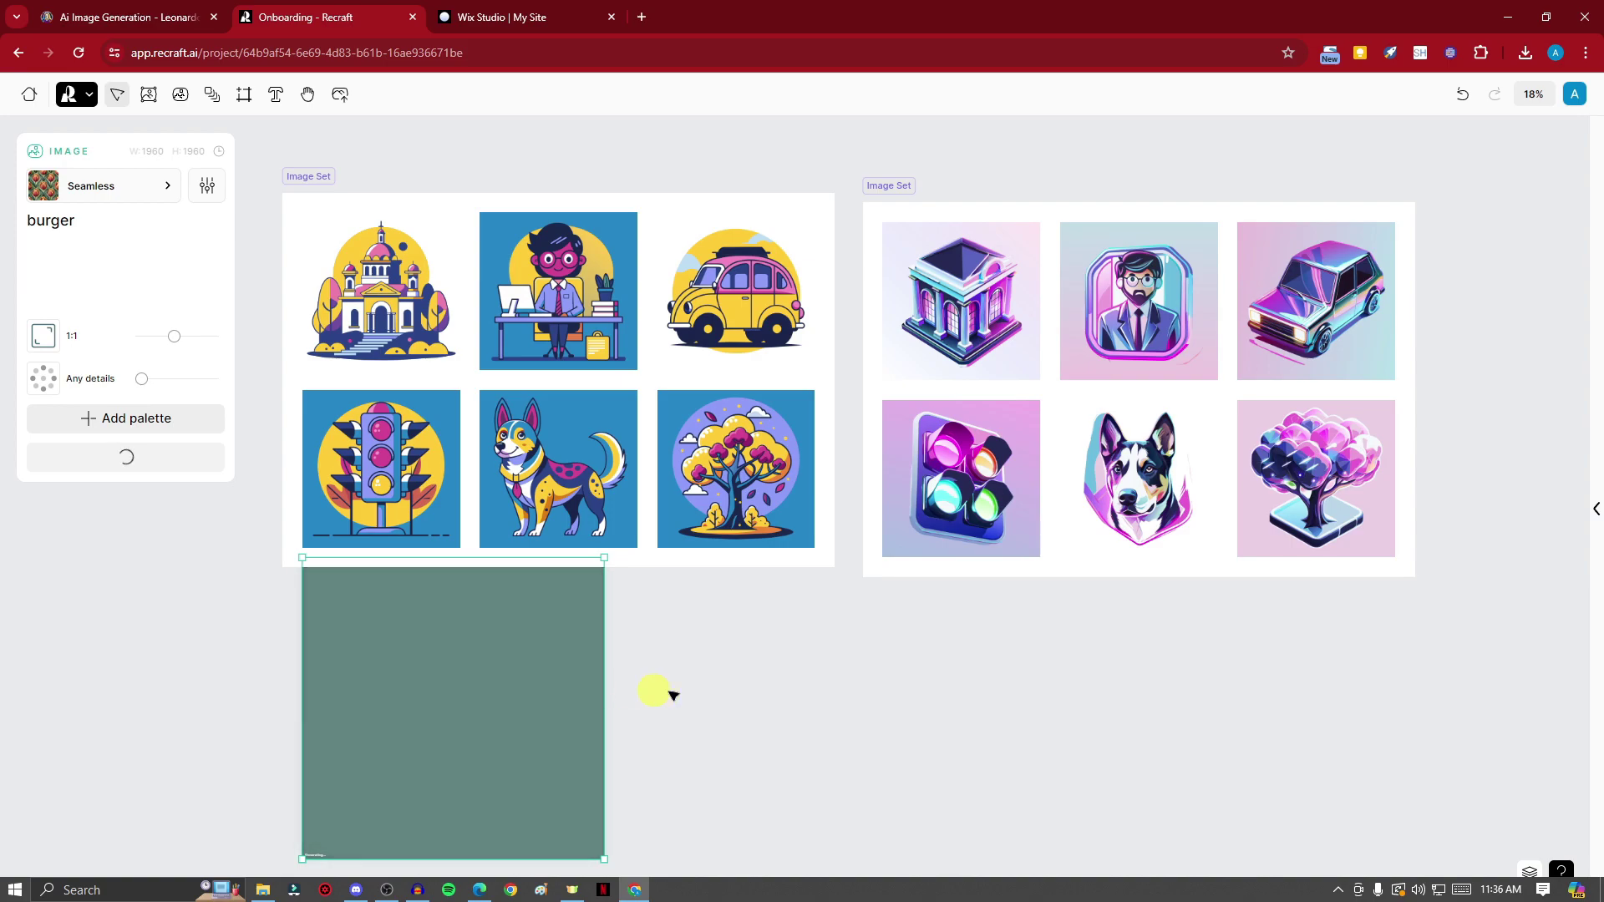
left_click(644, 692)
Step: Switch the burger image to its second variant with many small burgers and resize it to 2504 × 2504
scroll(782, 690, "down", 2)
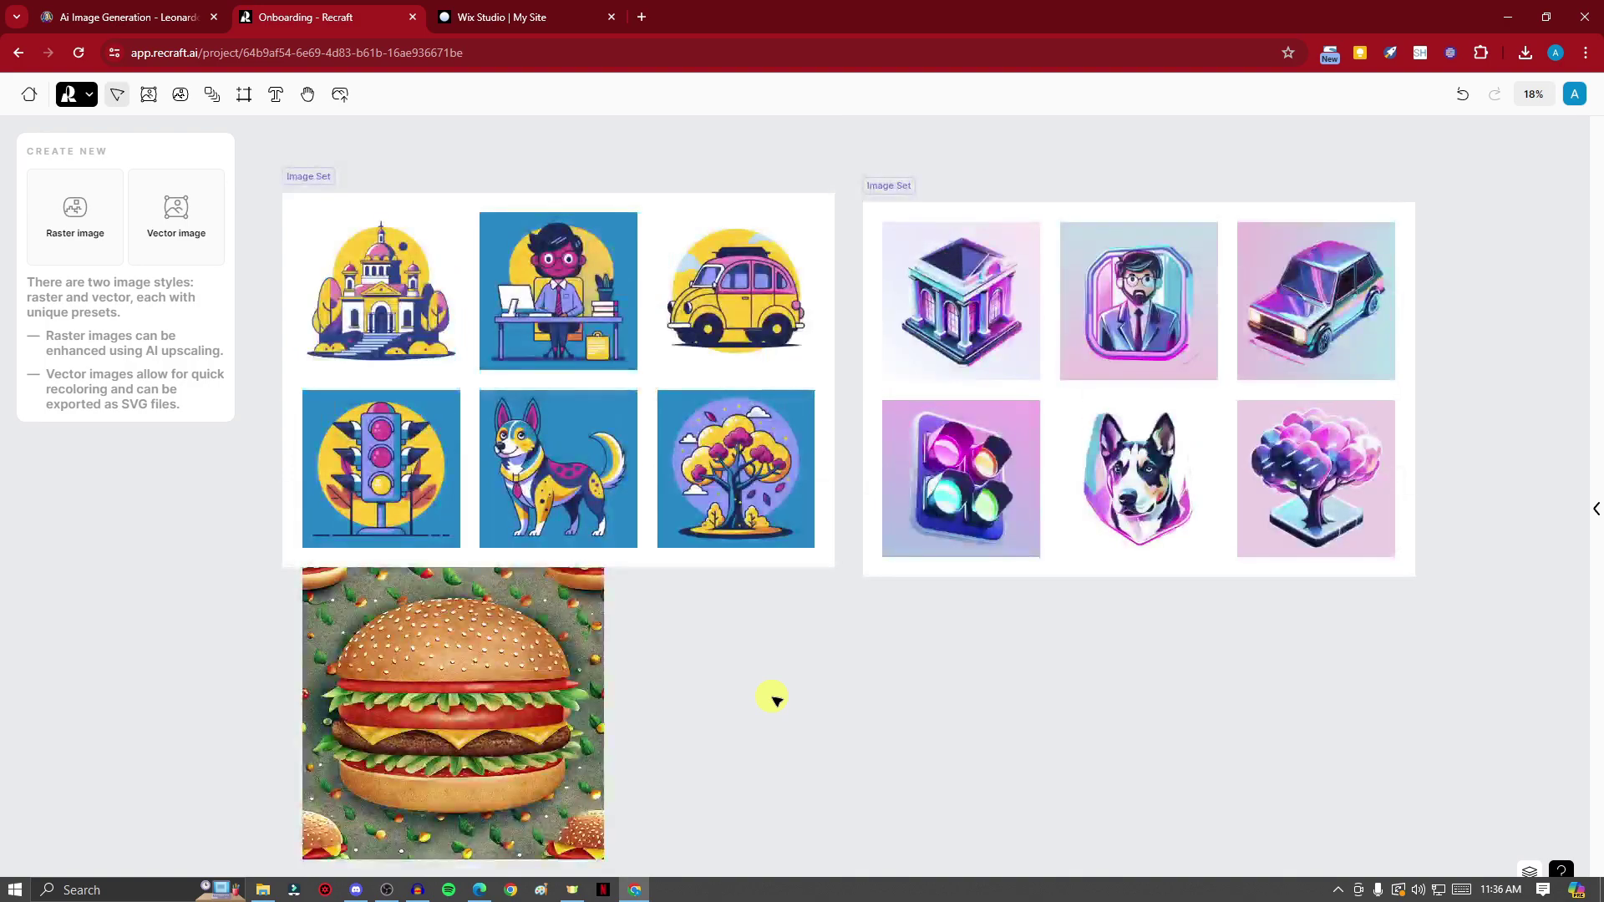
scroll(774, 699, "down", 1)
left_click(595, 604)
left_click_drag(602, 614, 717, 724)
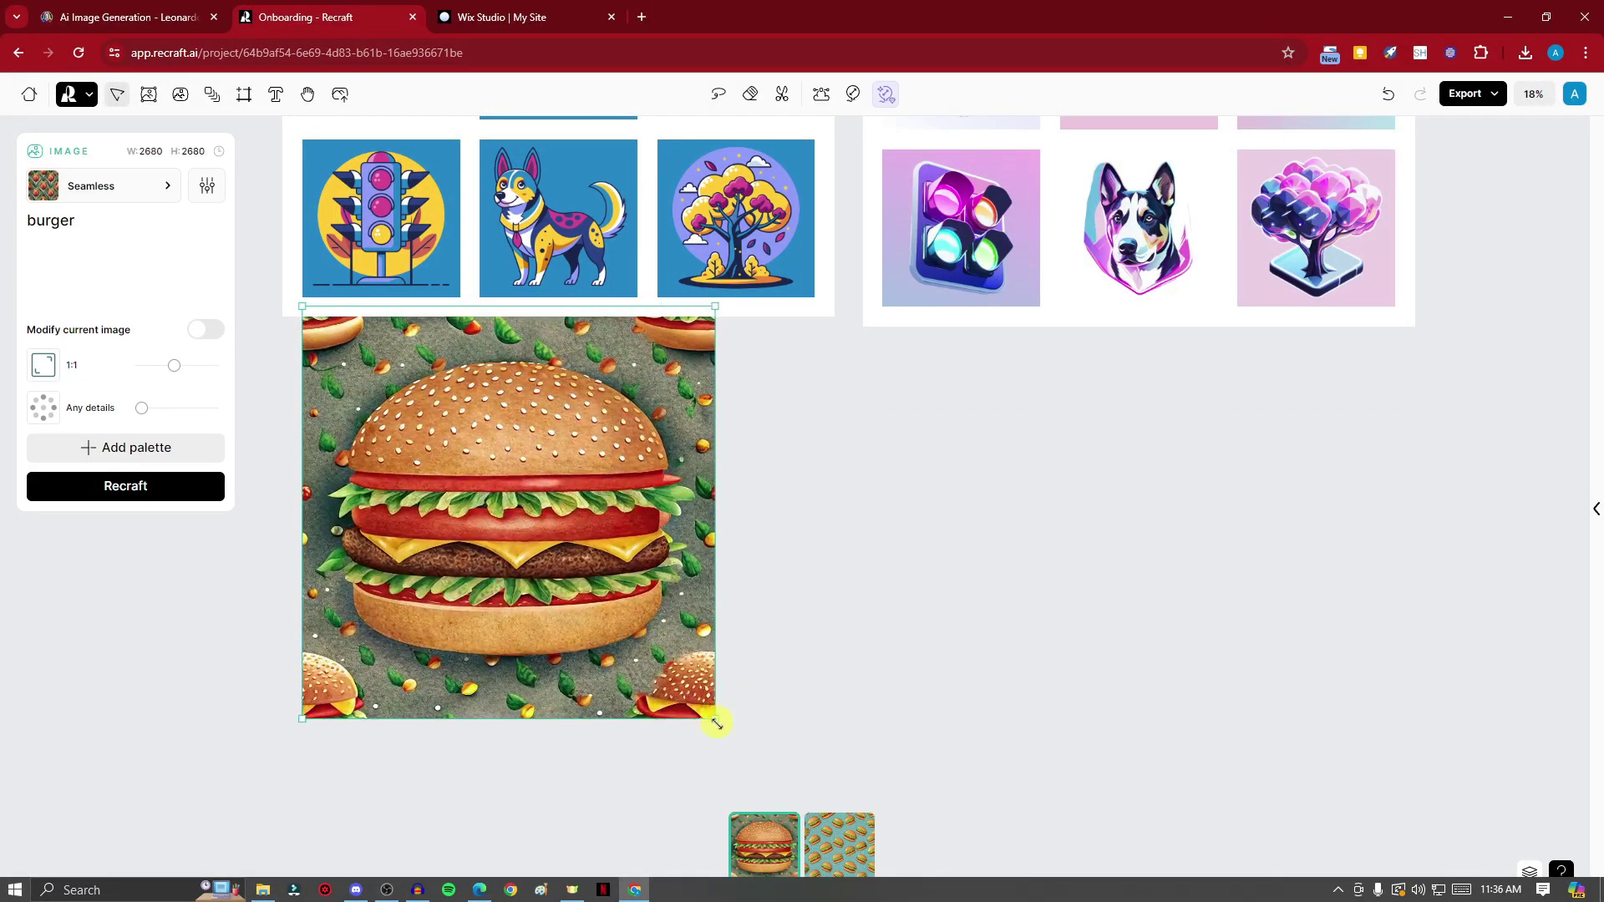
left_click(836, 845)
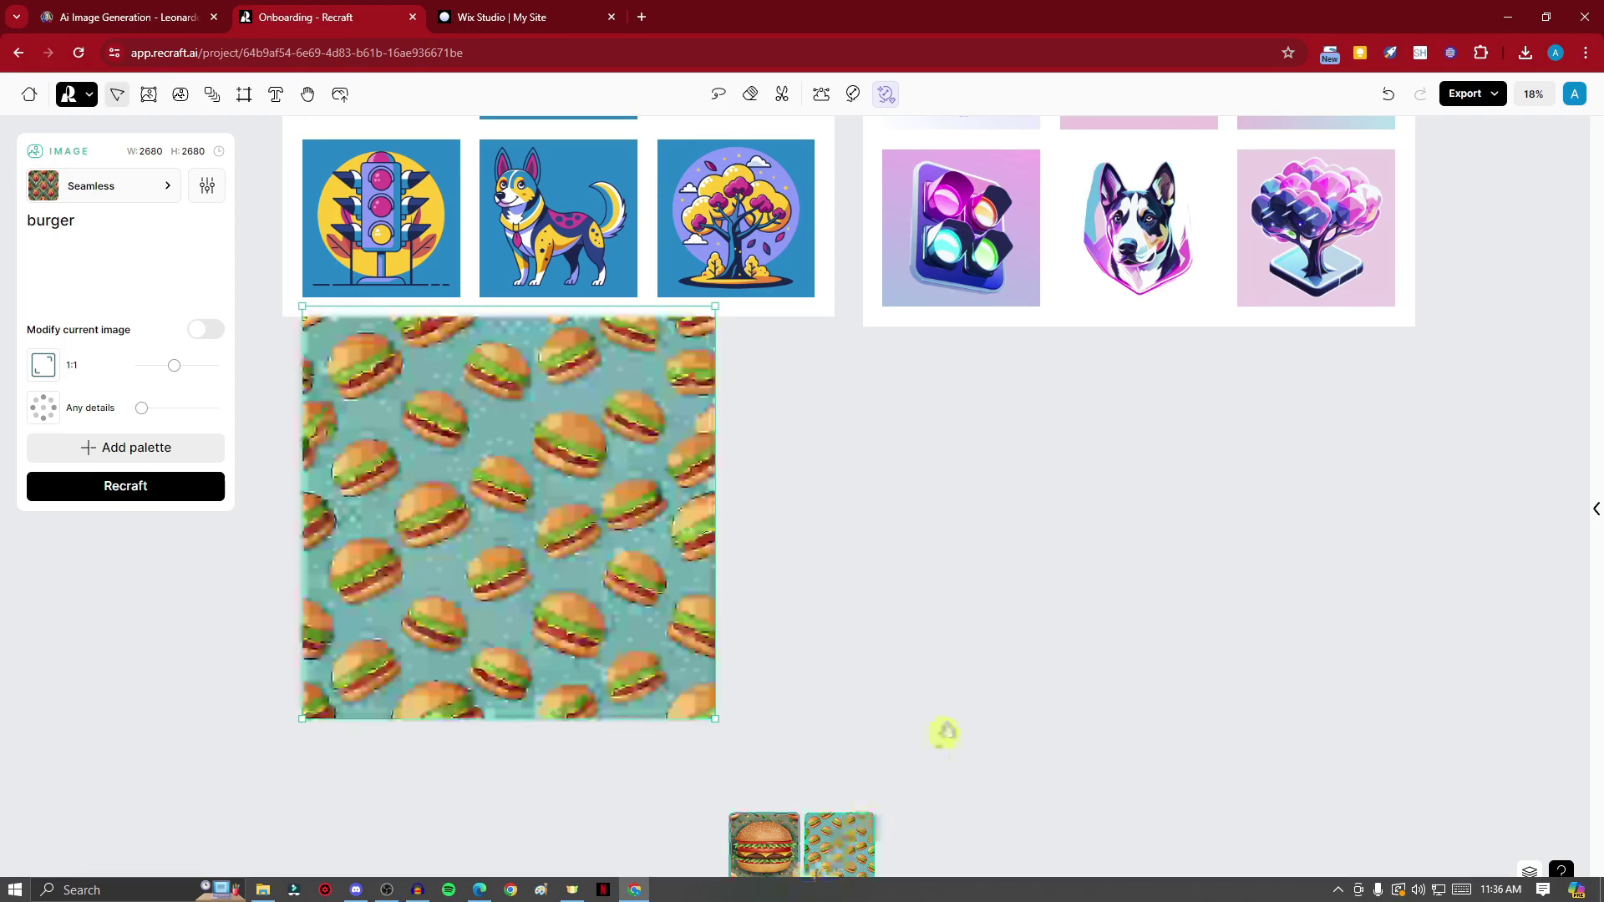
left_click_drag(714, 720, 687, 691)
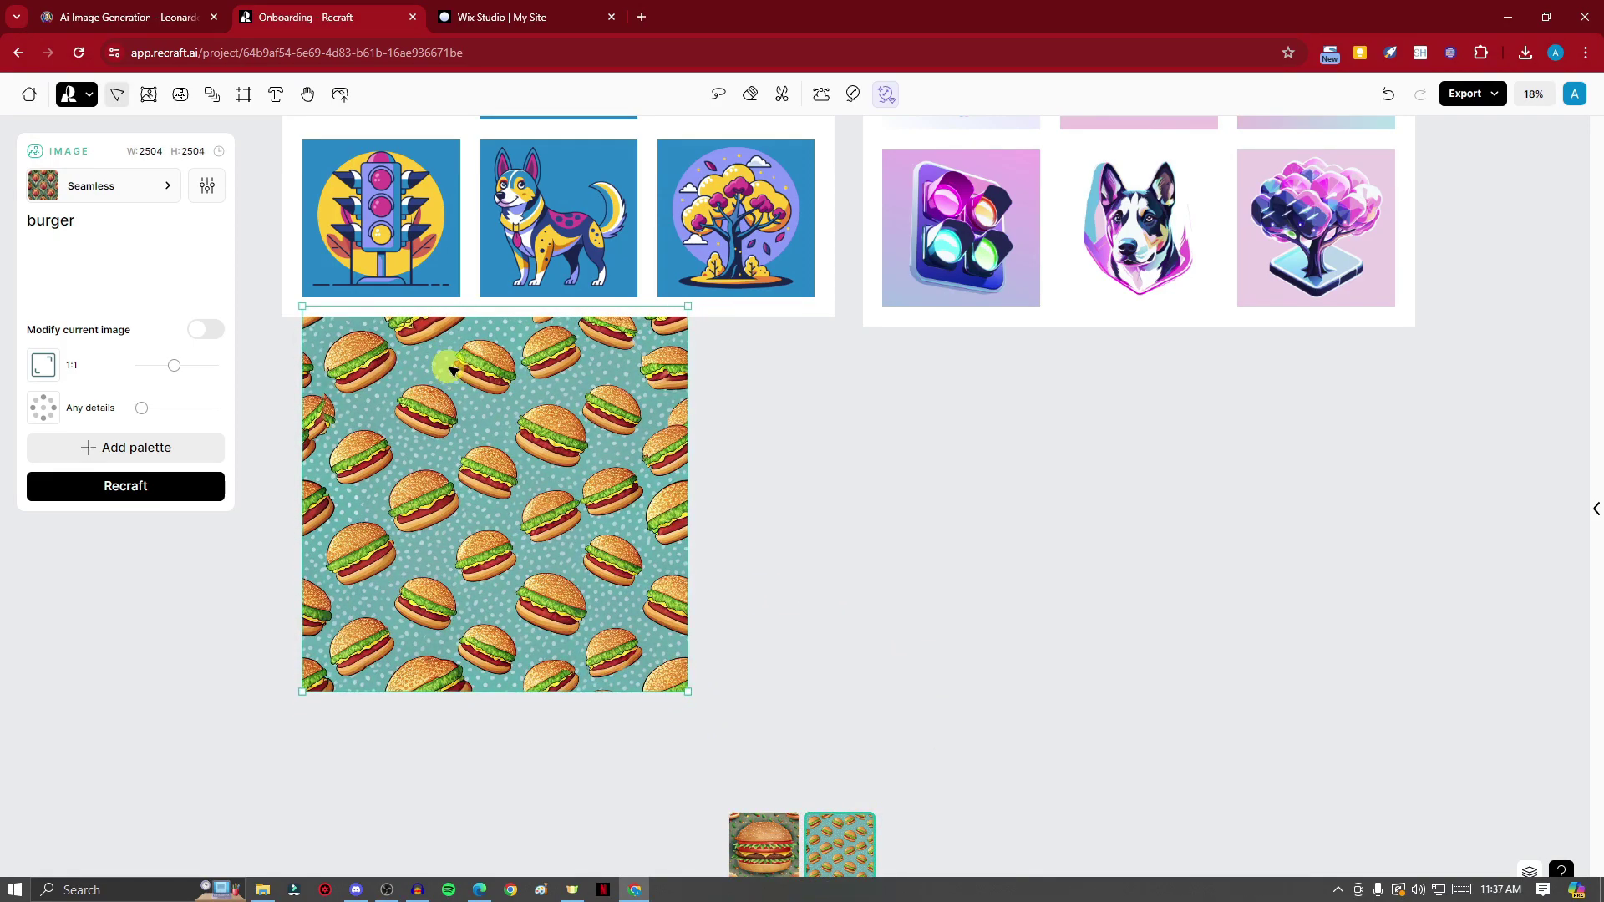
Step: Duplicate the burger pattern twice and align the three tiles edge to edge in one horizontal row
right_click(452, 370)
left_click(487, 382)
key("ctrl+v")
left_click_drag(553, 491, 945, 504)
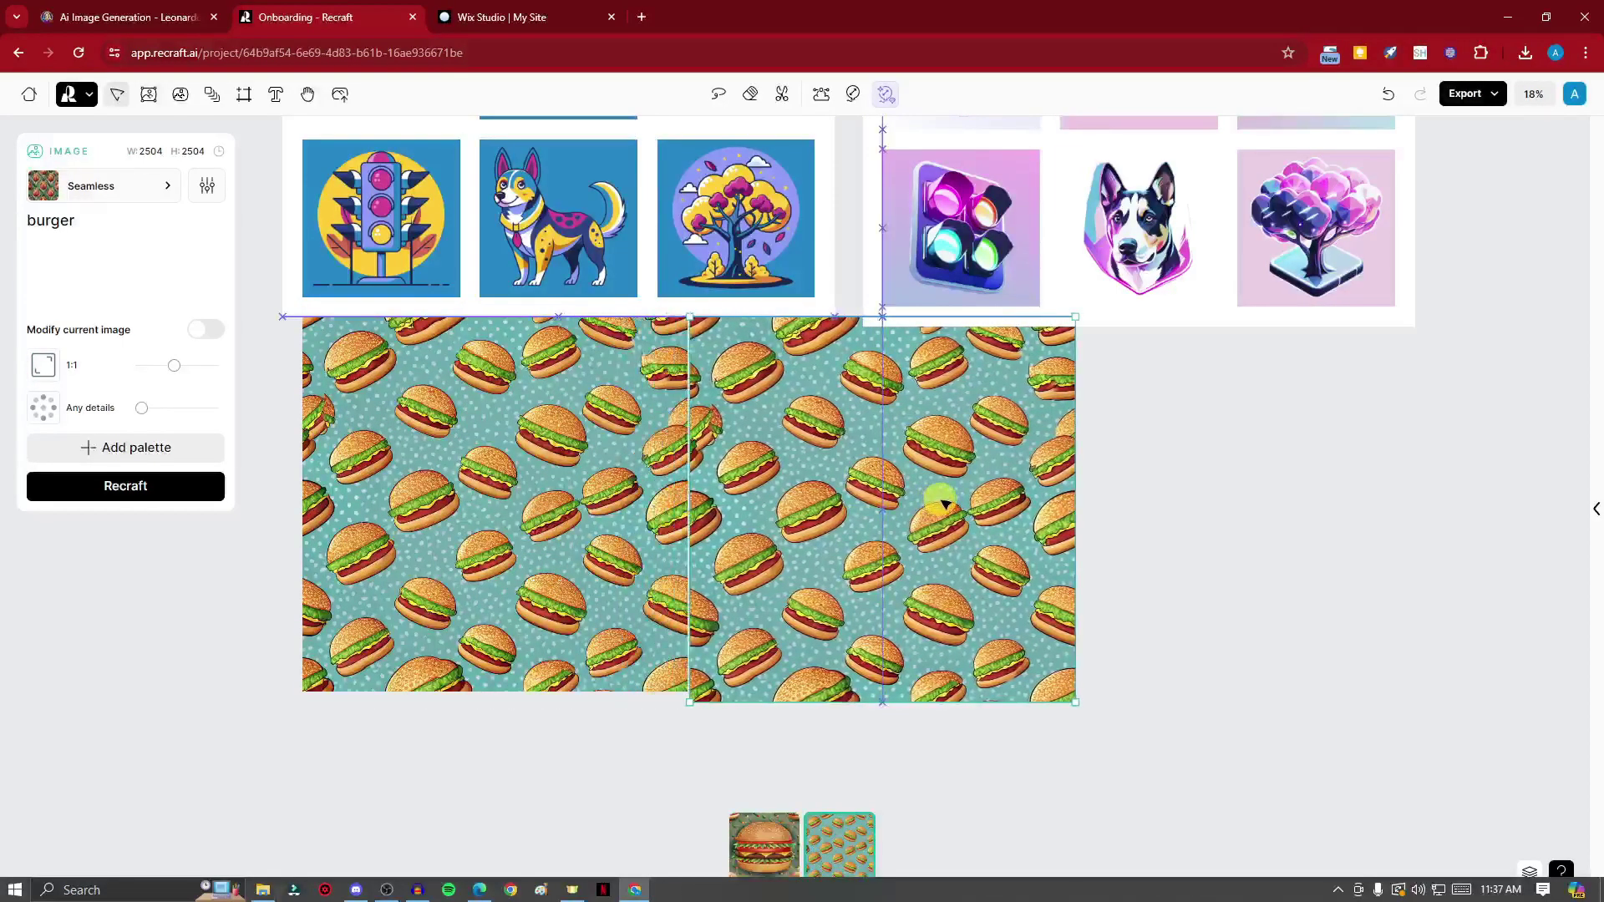
left_click_drag(802, 501, 800, 491)
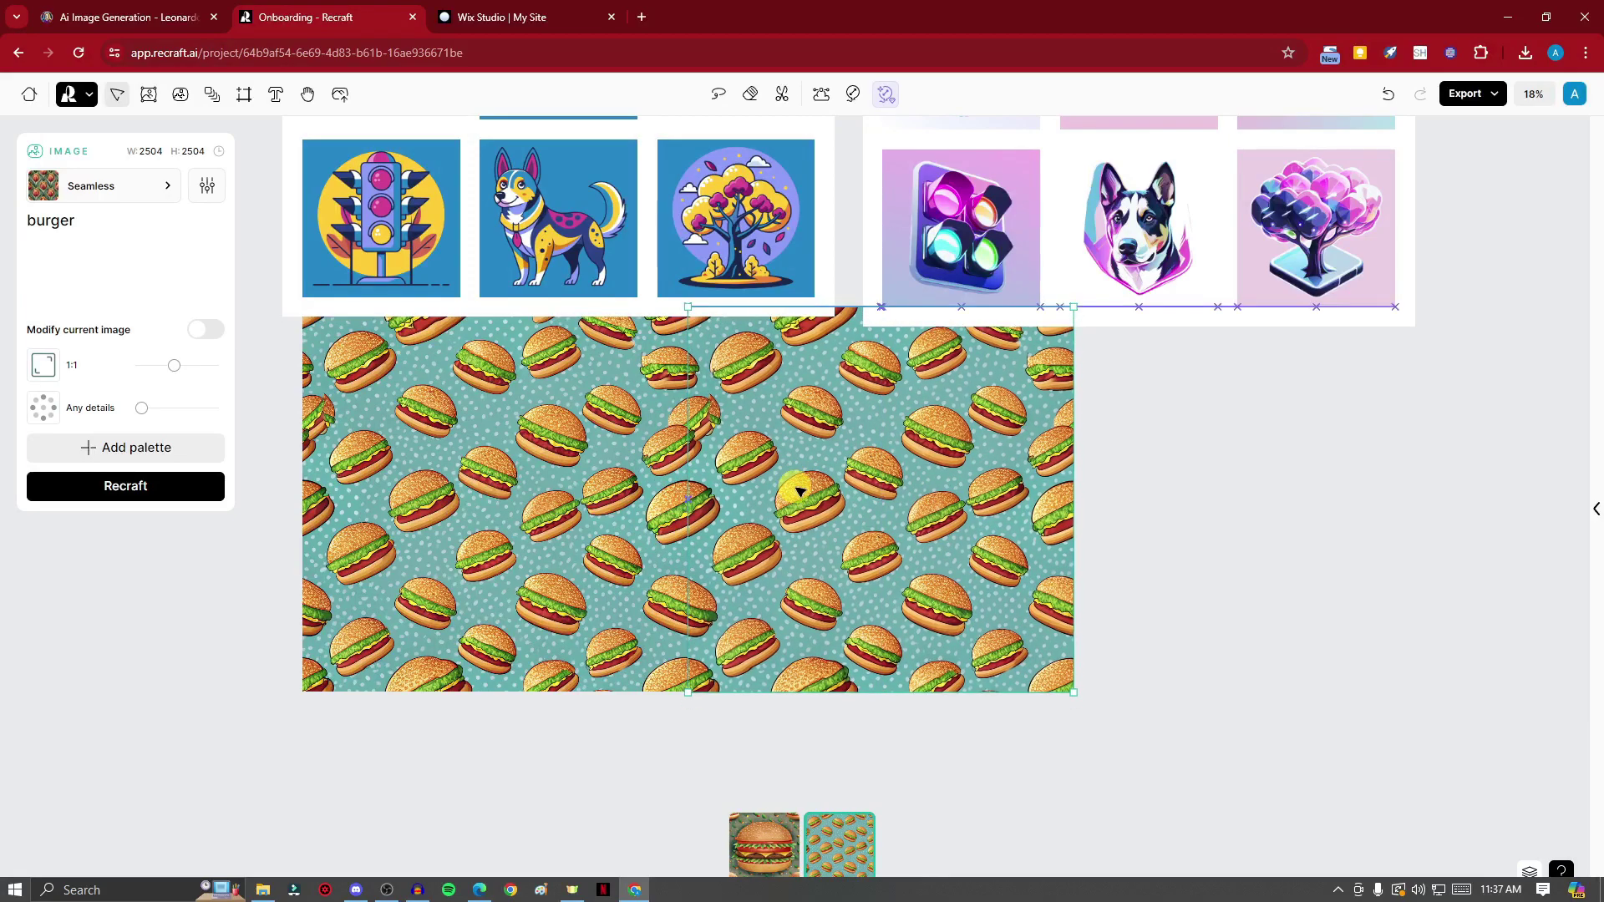
left_click(1200, 465)
left_click_drag(359, 510, 1147, 500)
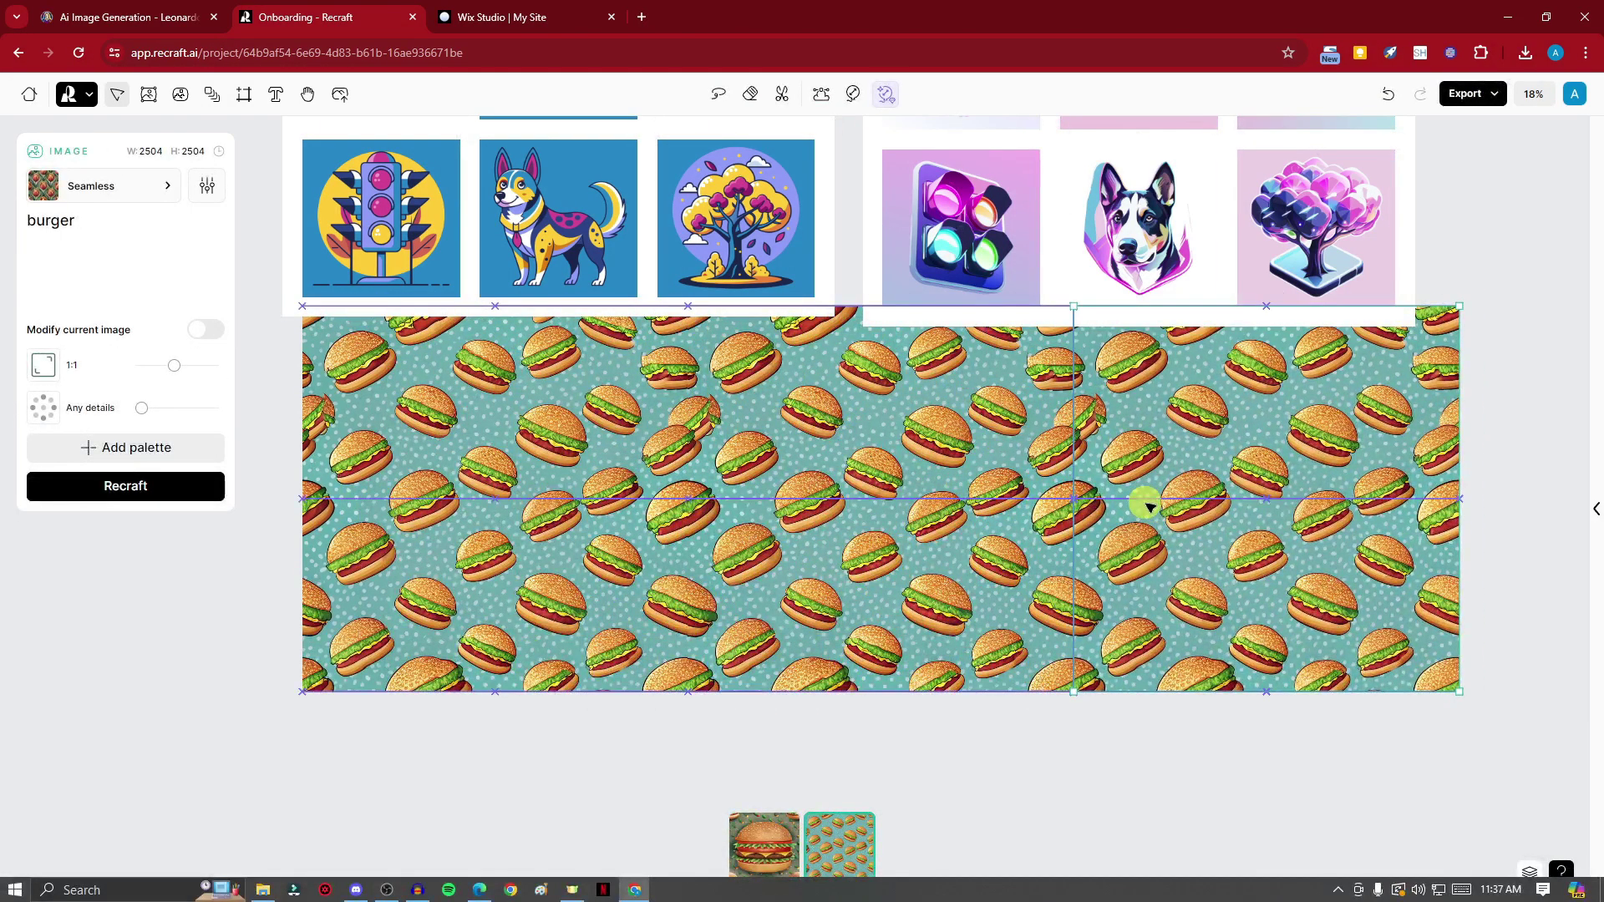
Step: Delete both six-image sets above the tiled burger pattern
left_click(1128, 743)
left_click(983, 293)
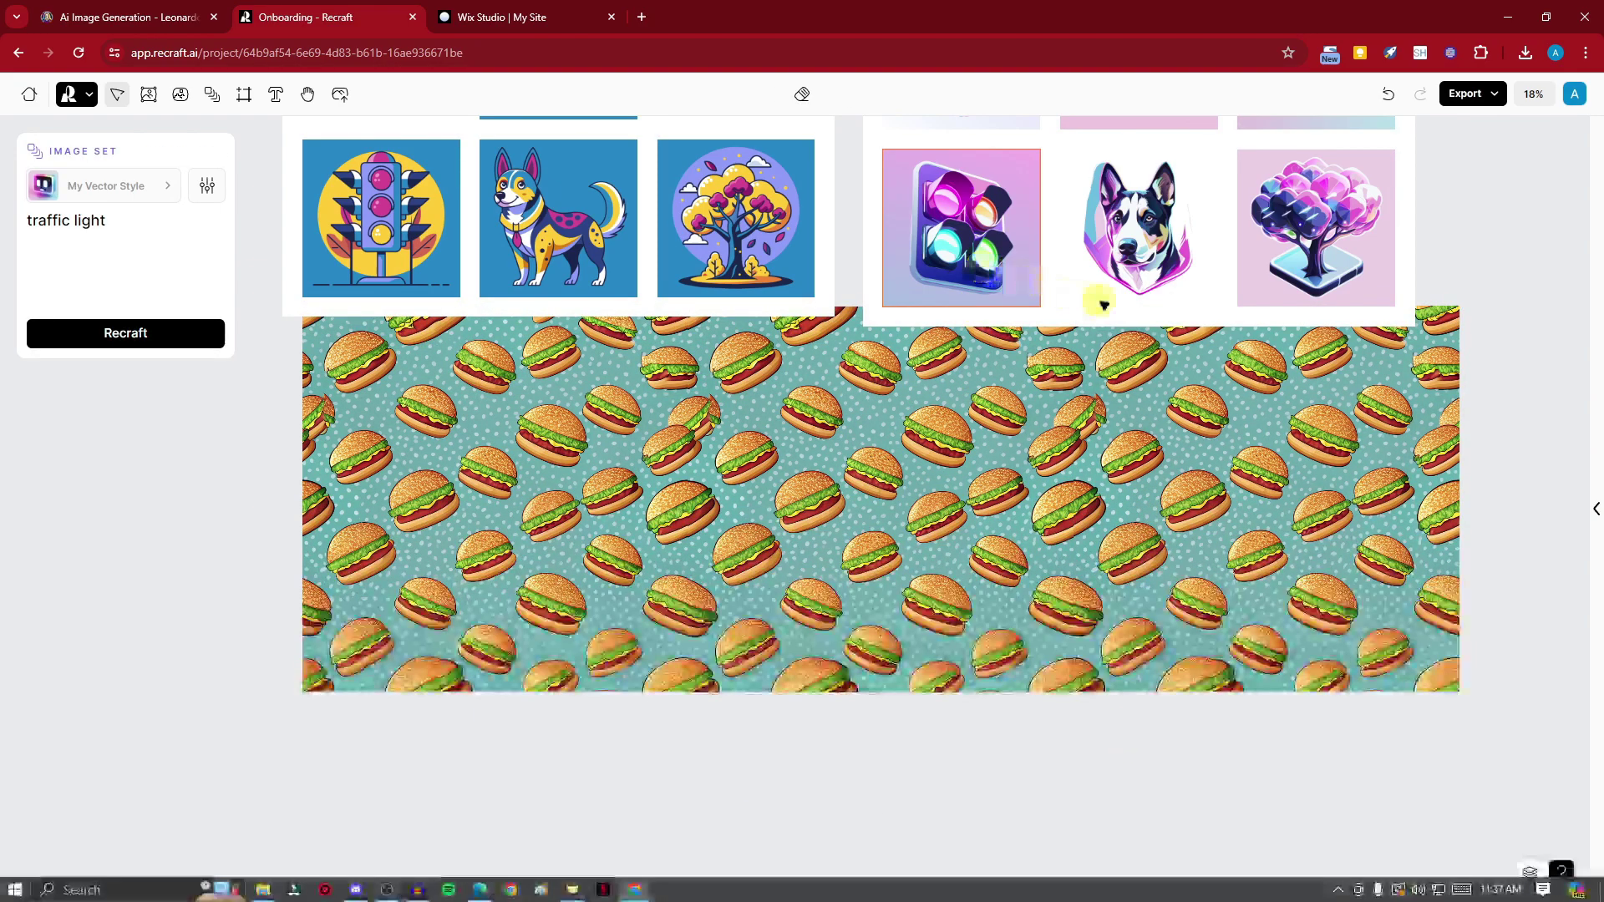
left_click(1075, 312)
scroll(1075, 312, "up", 3)
key("Delete")
left_click(322, 211)
left_click(349, 304)
key("Delete")
scroll(681, 333, "down", 4)
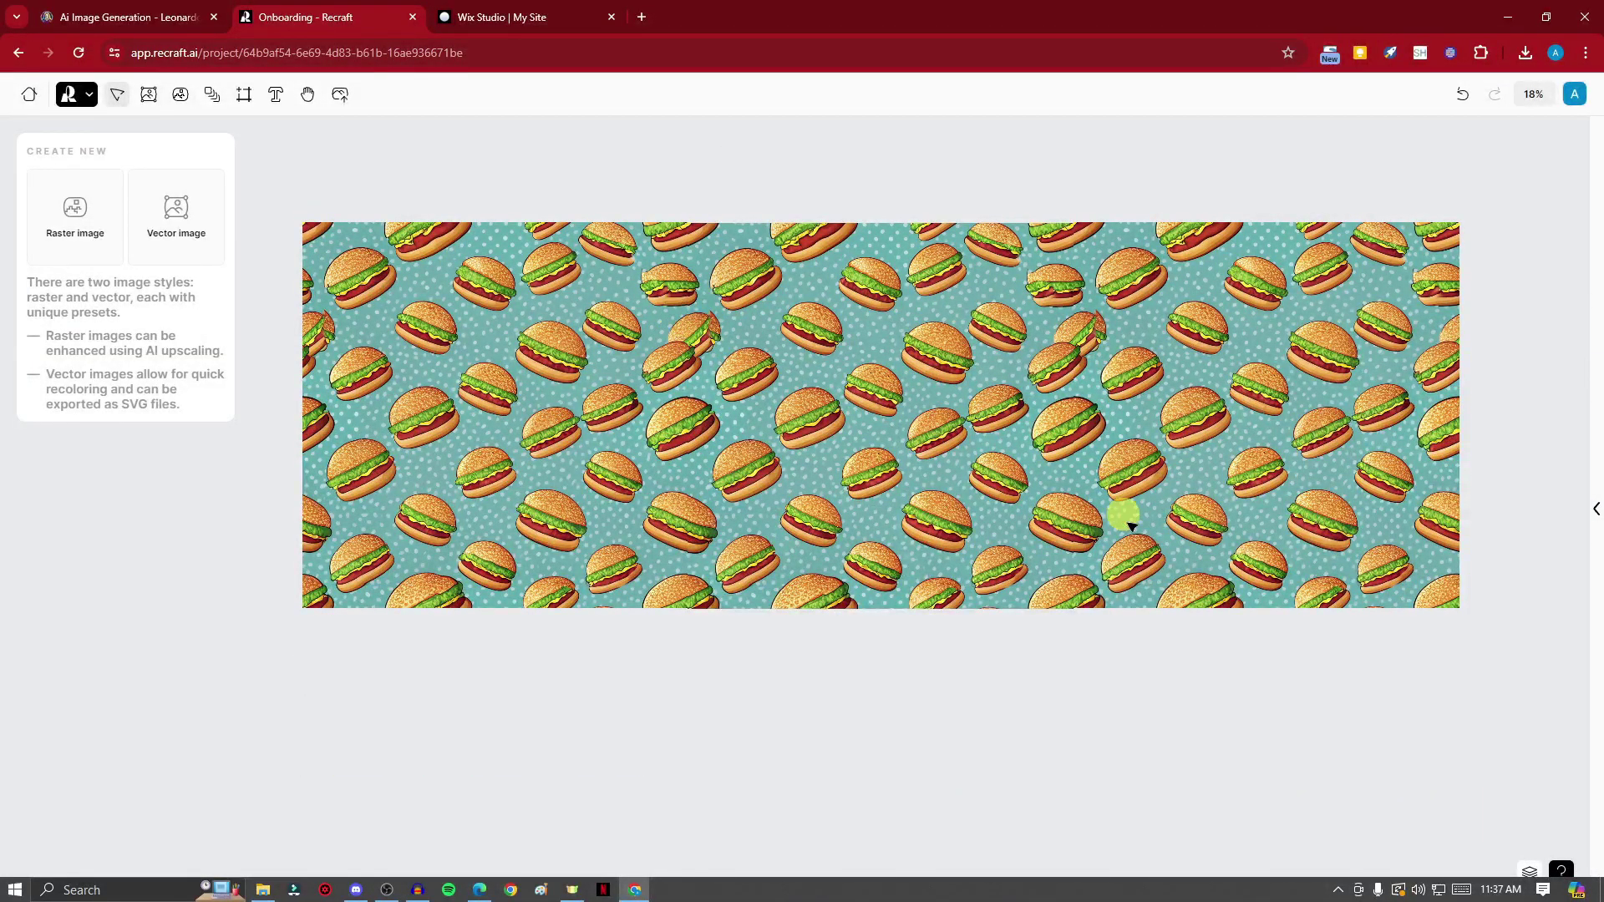
Step: Duplicate the burger tile three times to form a second row edge to edge directly below the first
scroll(1079, 653, "down", 5)
scroll(1111, 690, "up", 2)
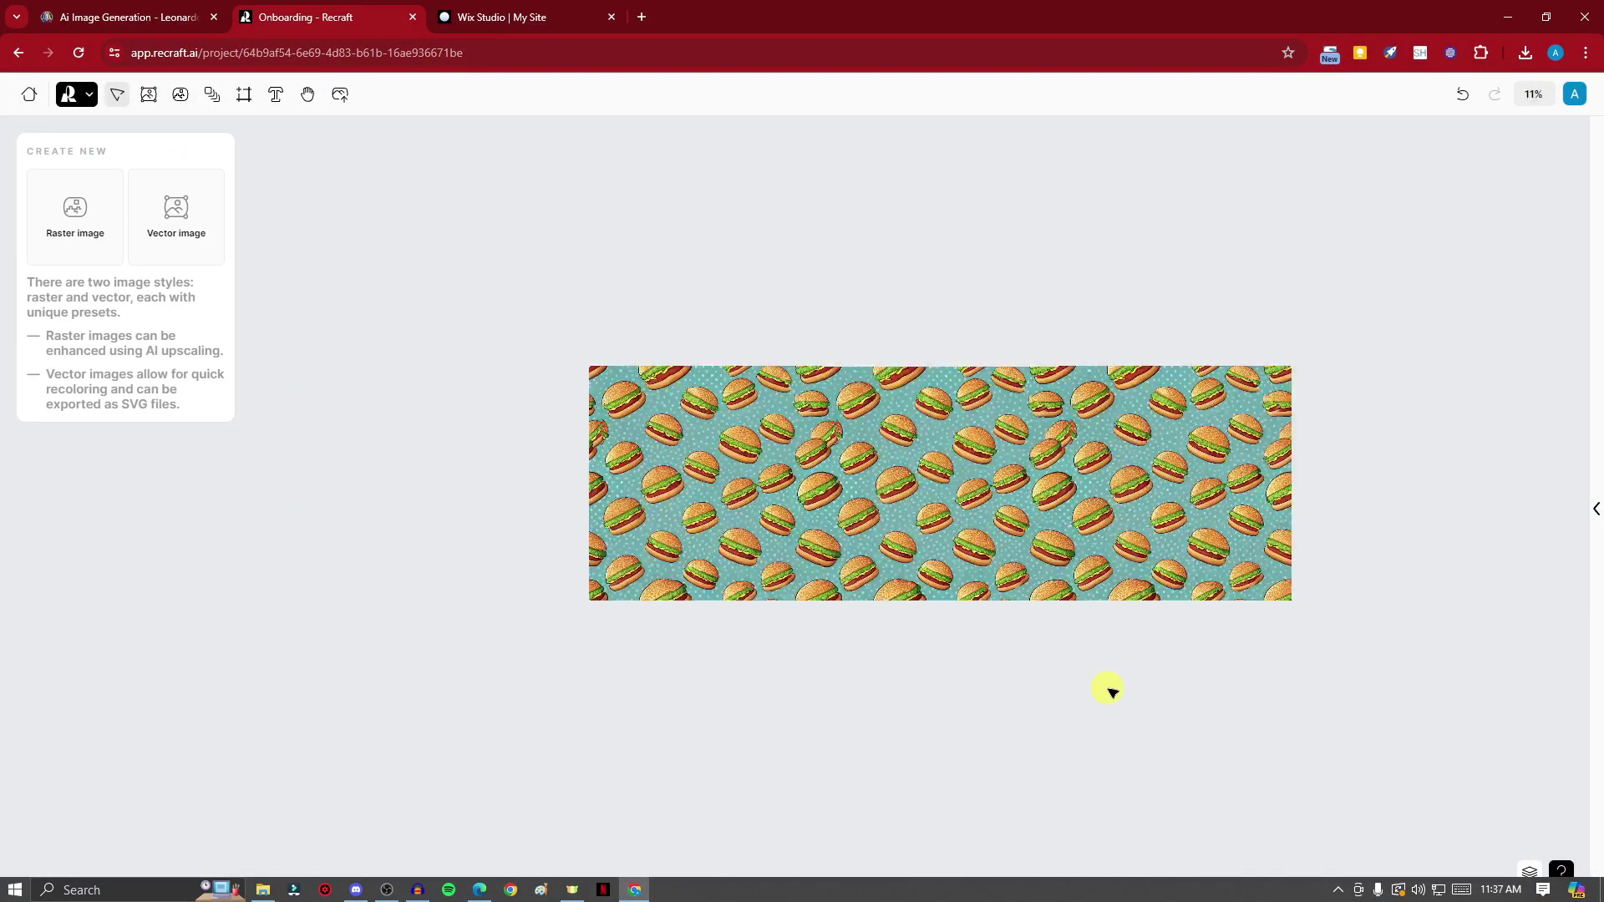
left_click(734, 465)
left_click_drag(735, 465, 734, 715)
left_click(1099, 698)
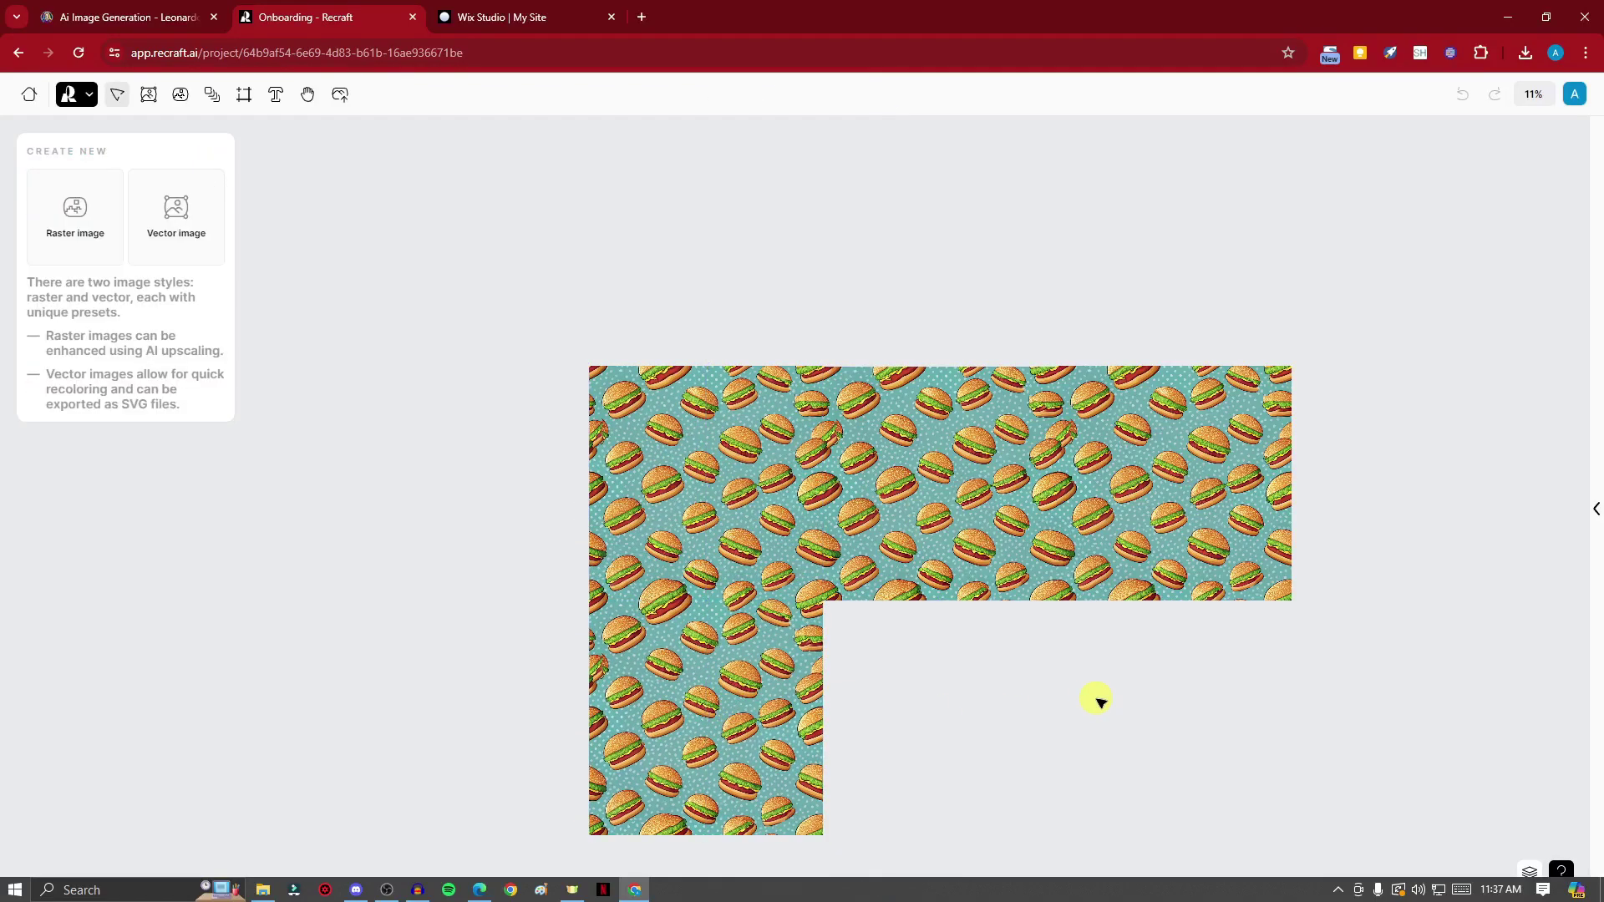
left_click_drag(662, 584, 935, 734)
left_click(1128, 641)
left_click_drag(669, 482, 1143, 714)
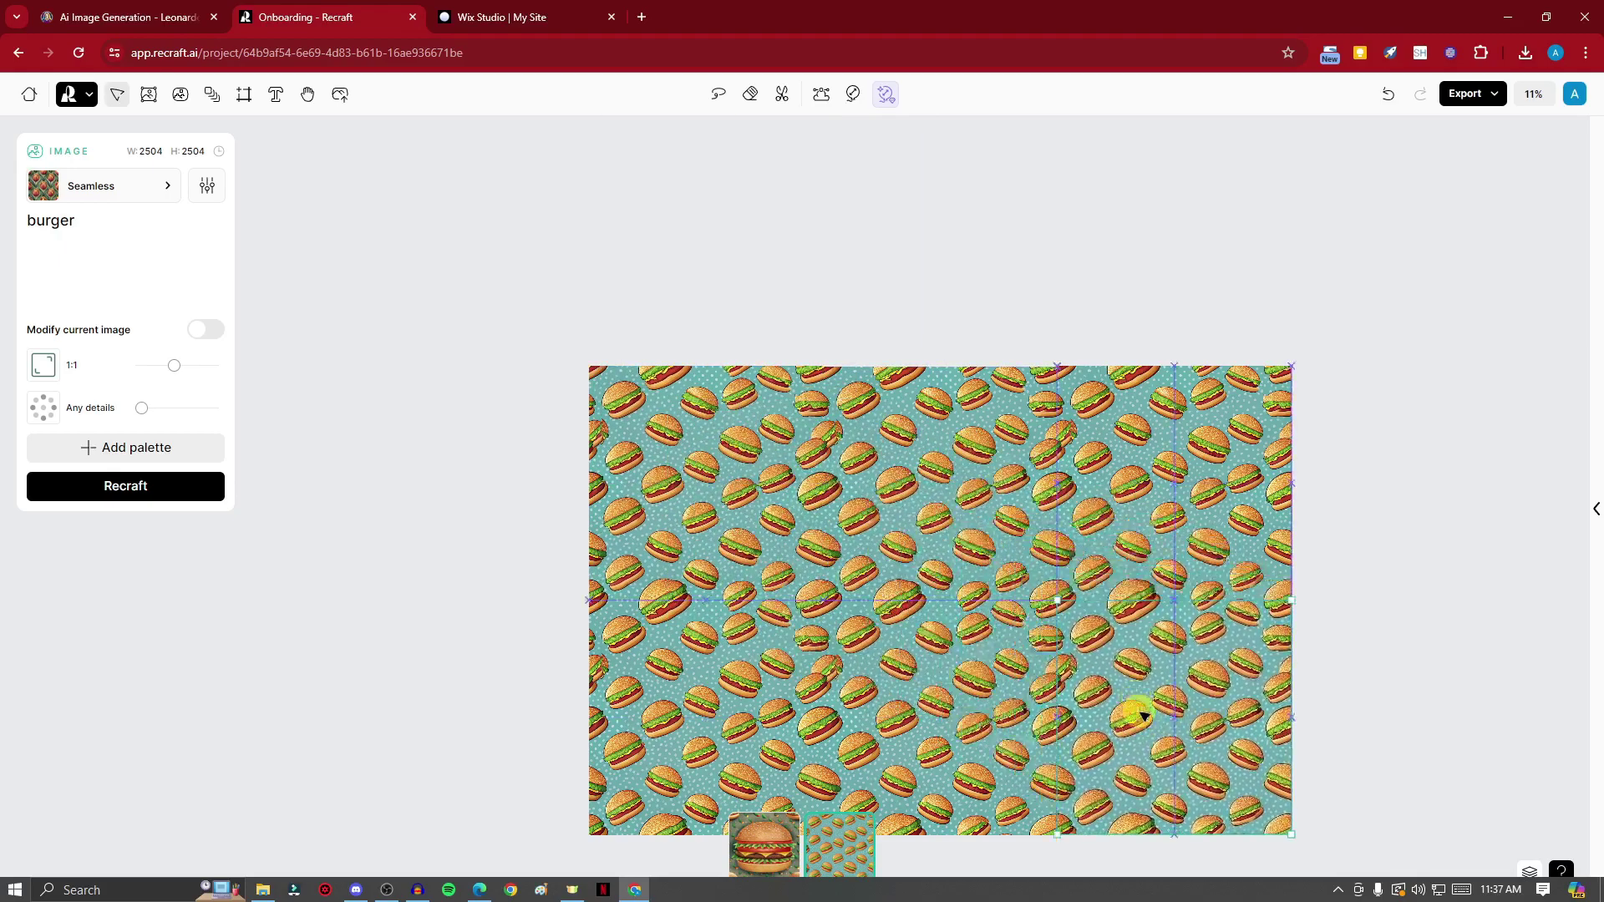
left_click(1383, 518)
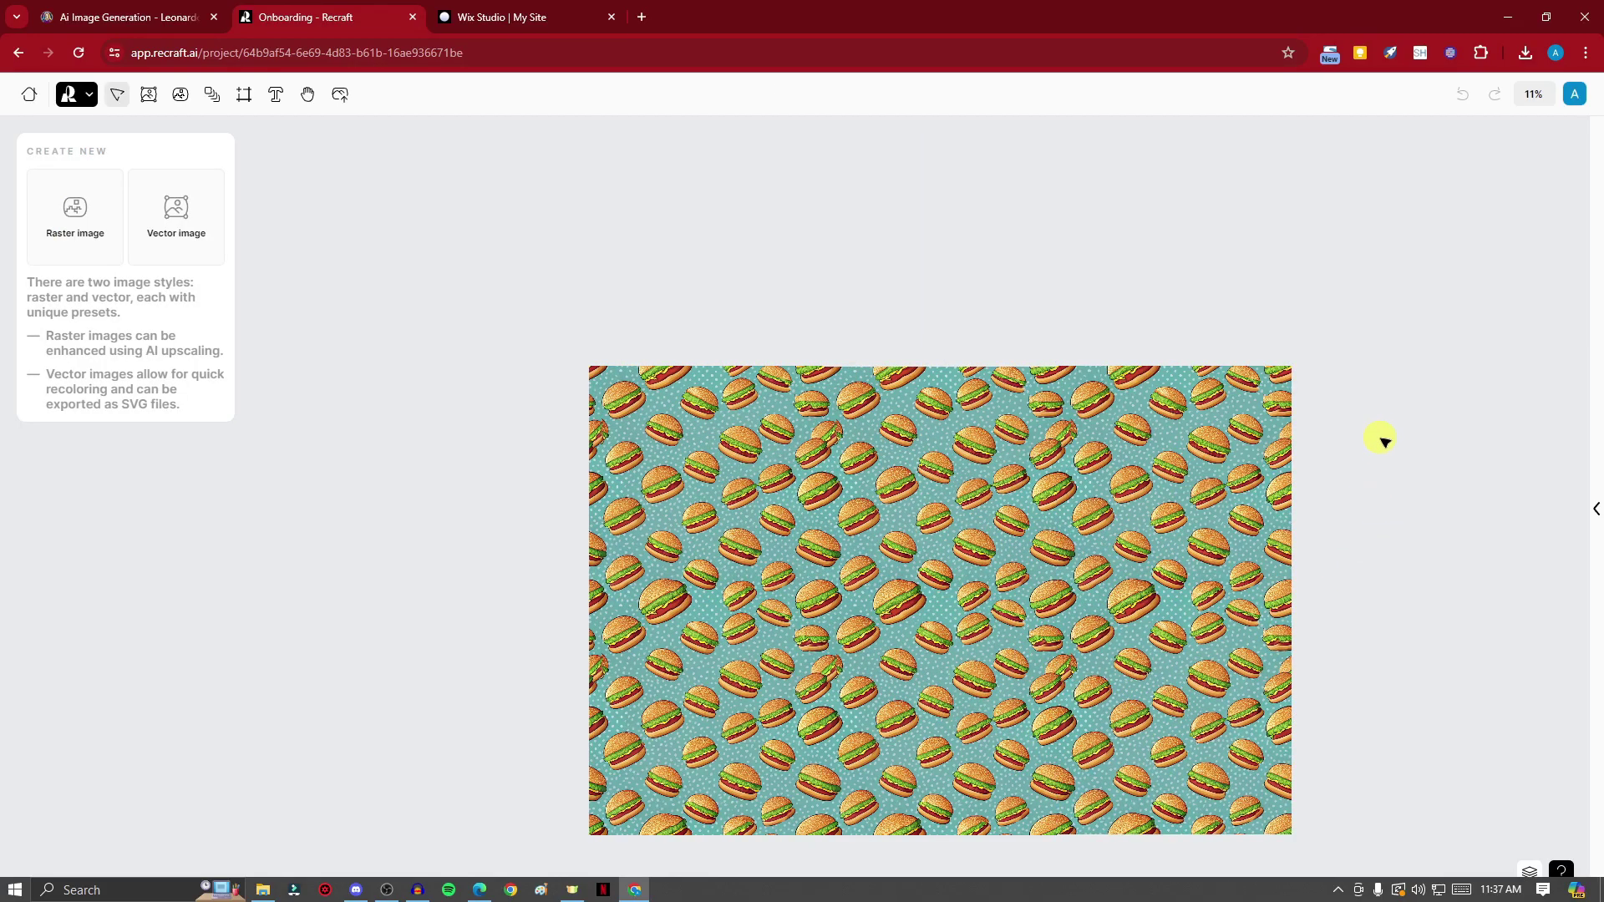
Step: Add a new raster image frame above the burger pattern and give it the 80's style
scroll(1382, 438, "down", 1)
scroll(520, 512, "up", 3)
scroll(519, 511, "down", 2)
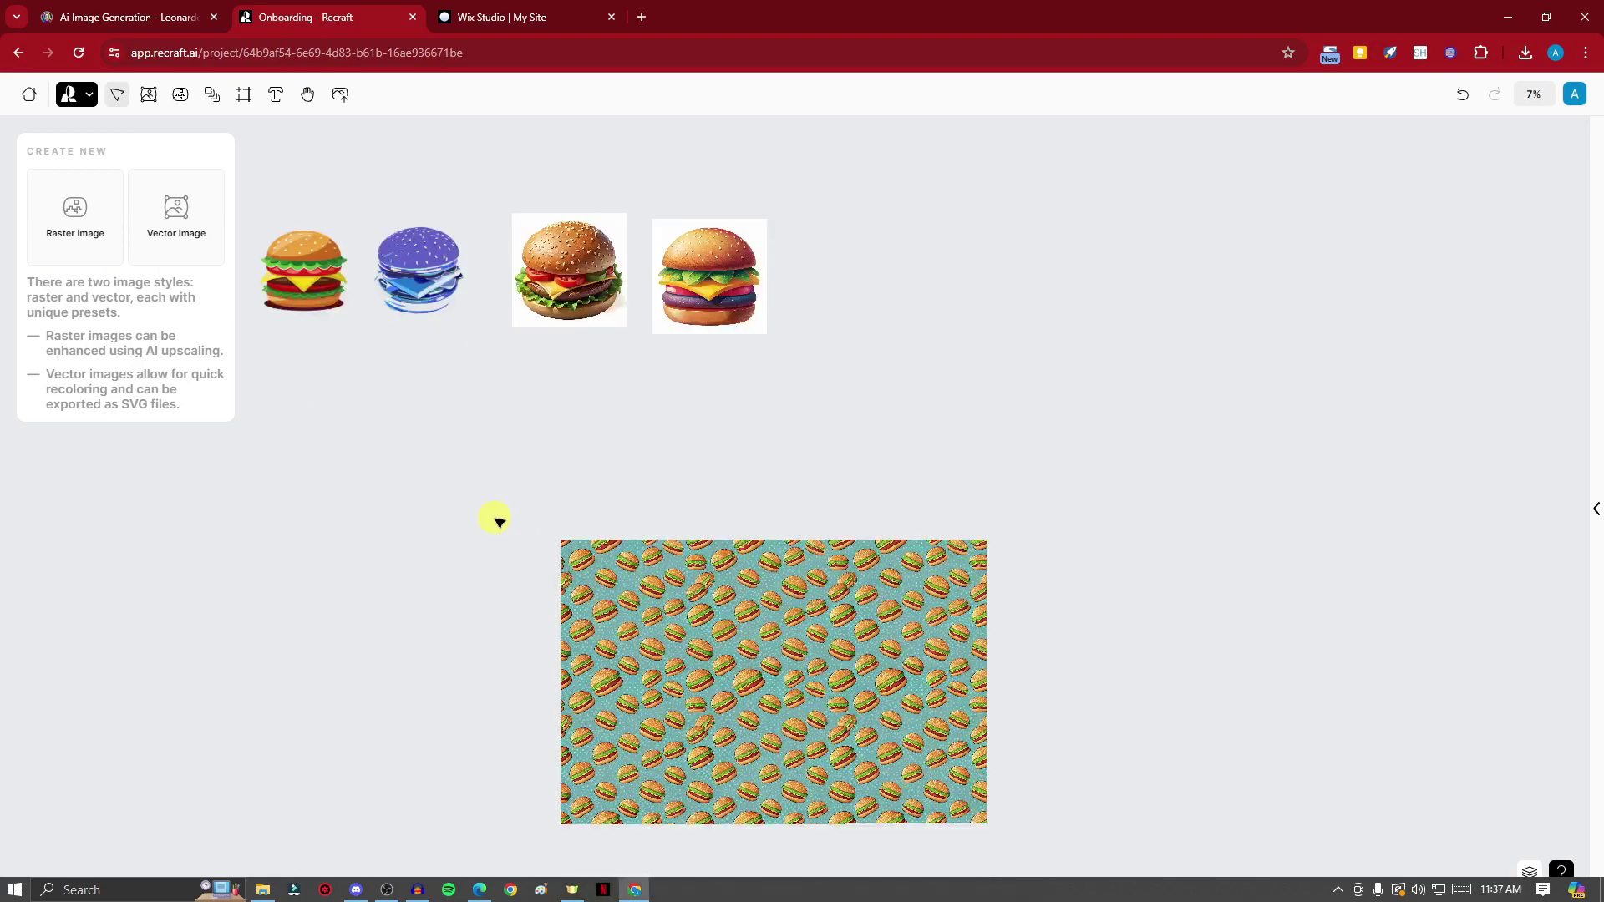
left_click(99, 263)
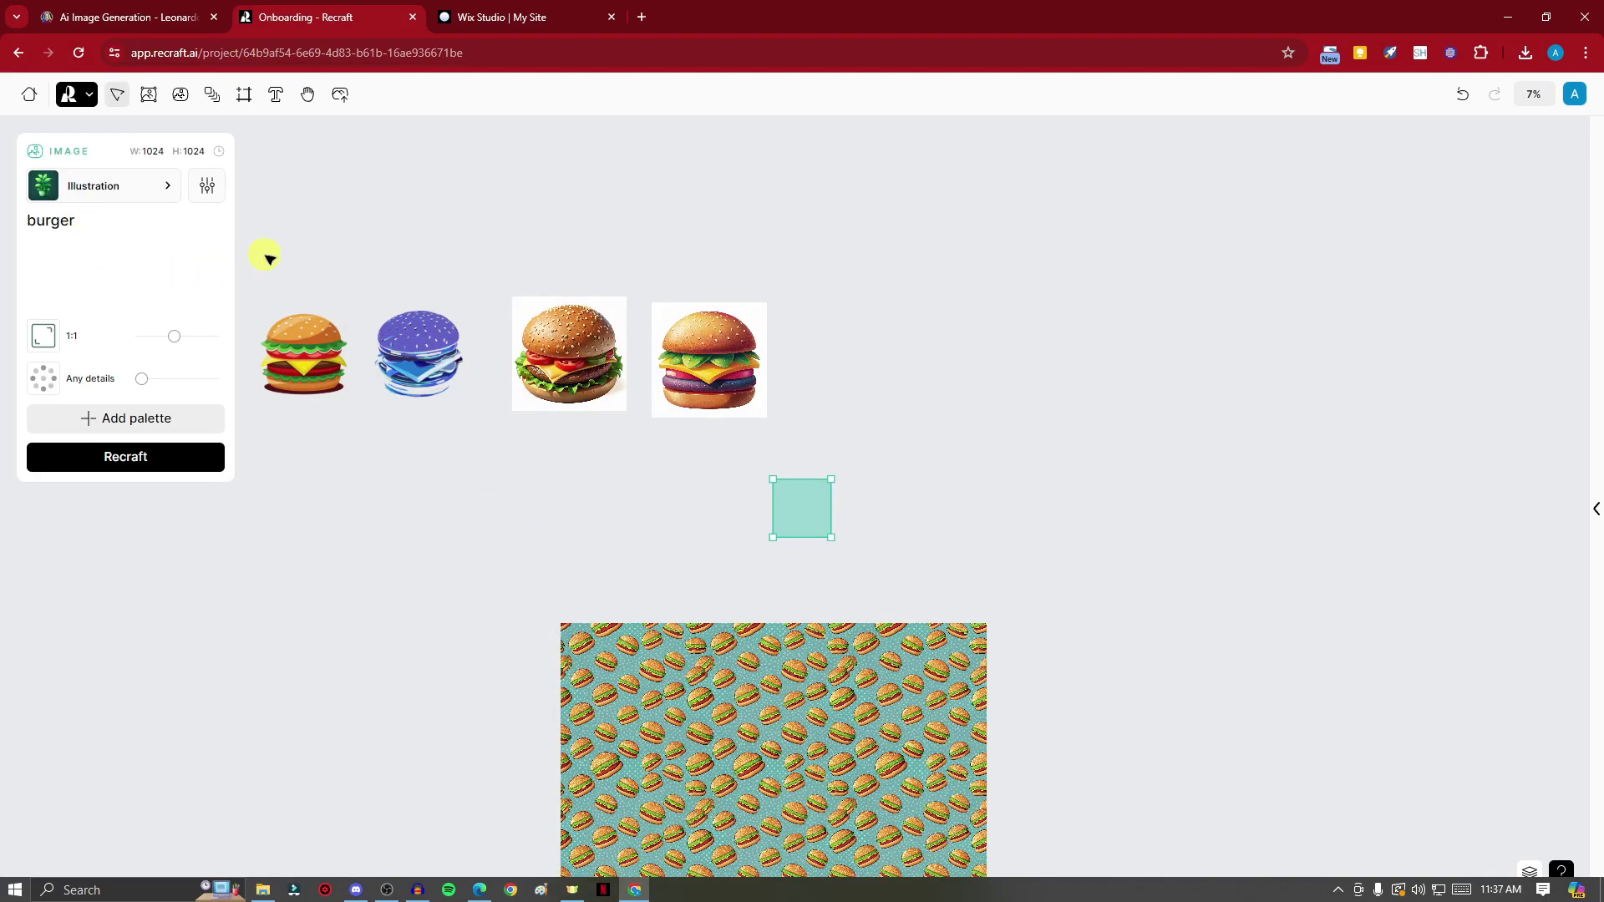
left_click(163, 185)
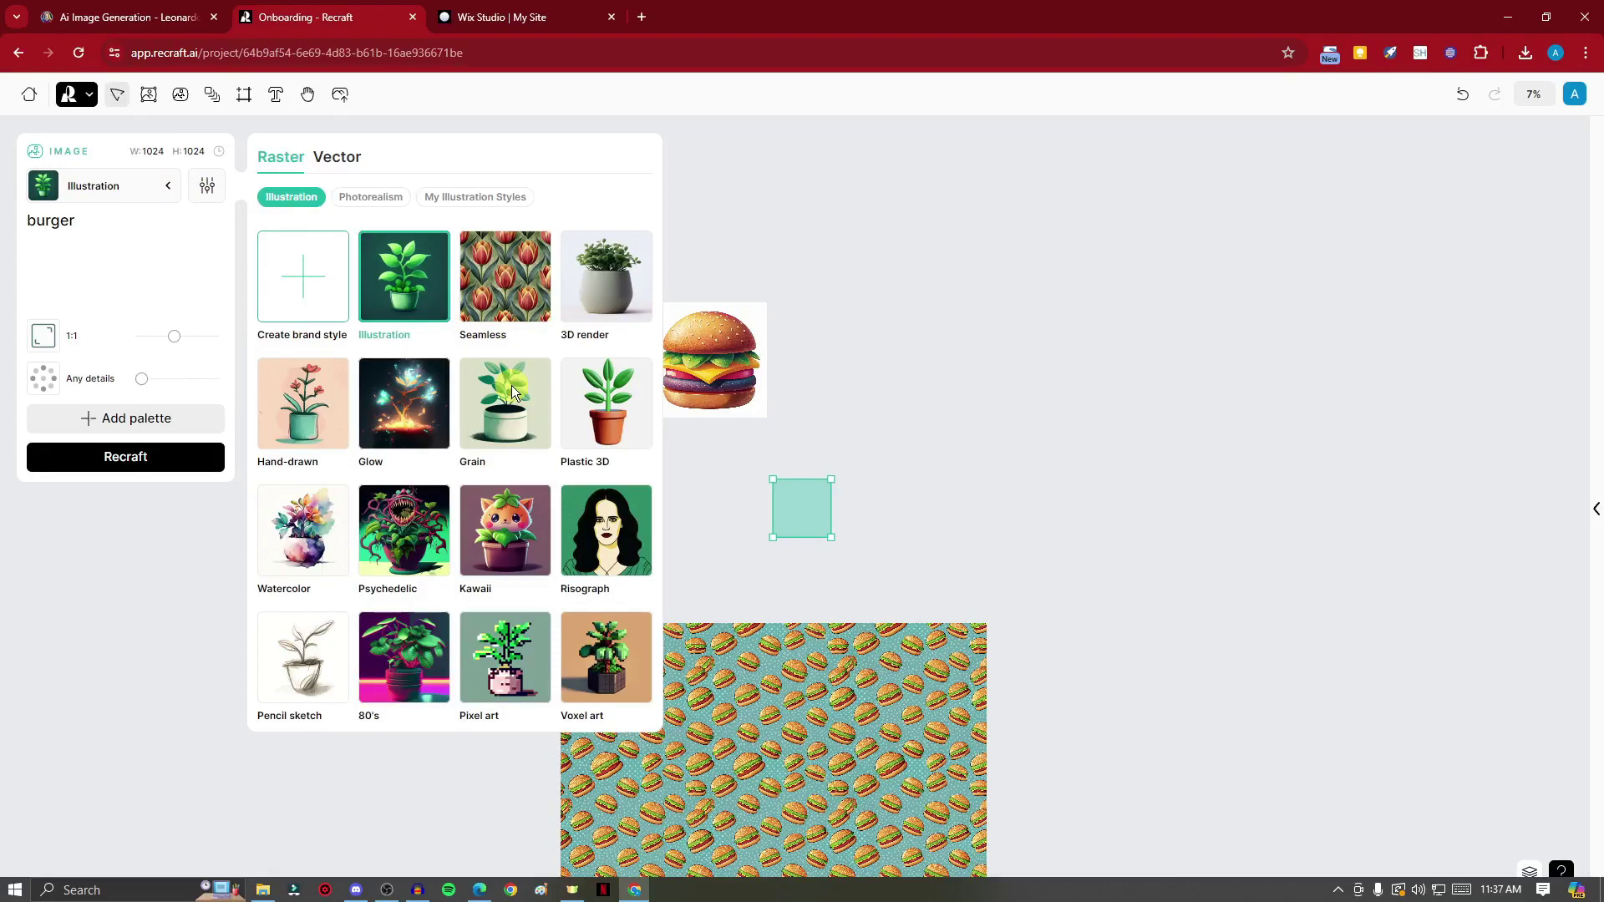
left_click(511, 662)
left_click(420, 654)
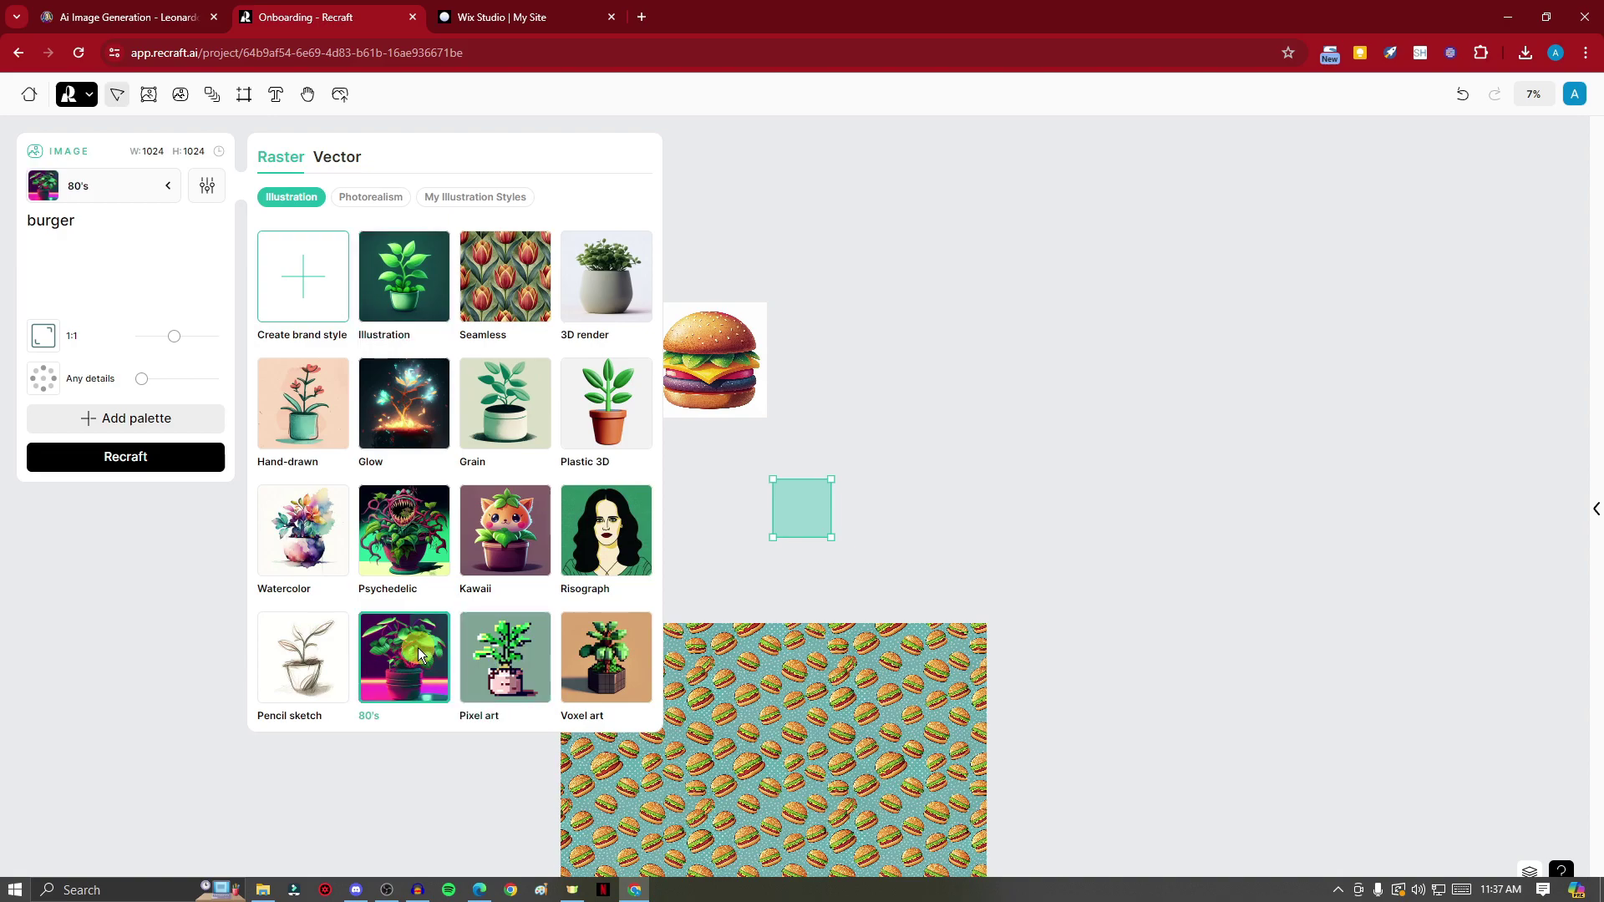
Step: Look through the photorealism, custom illustration, vector art, logo and custom icon style categories for the new frame
left_click(380, 201)
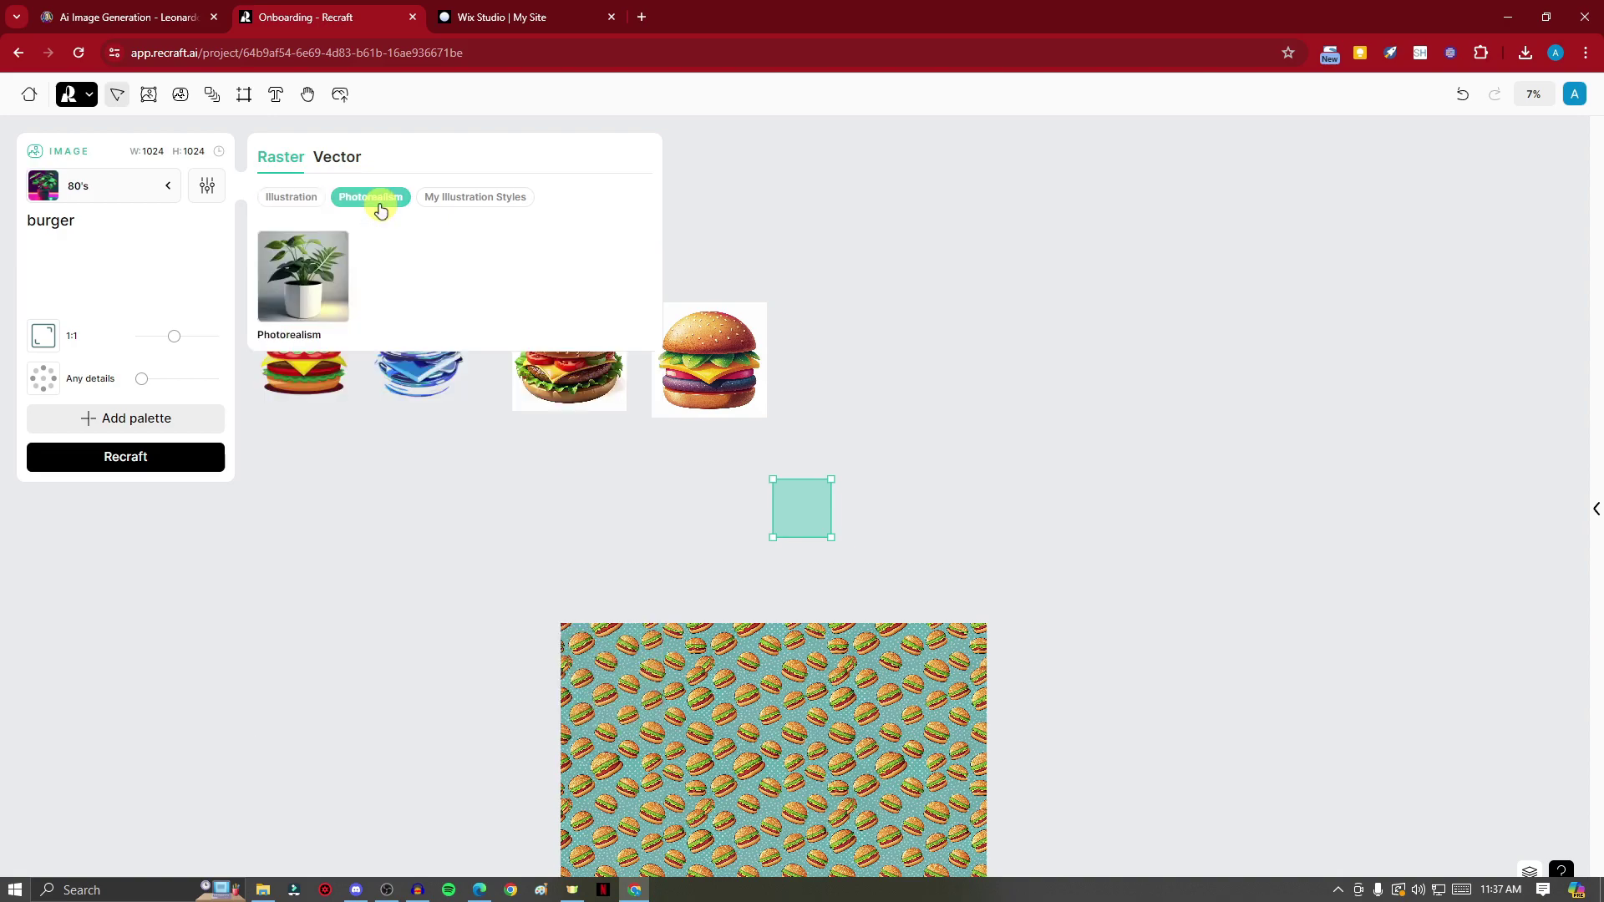
left_click(468, 206)
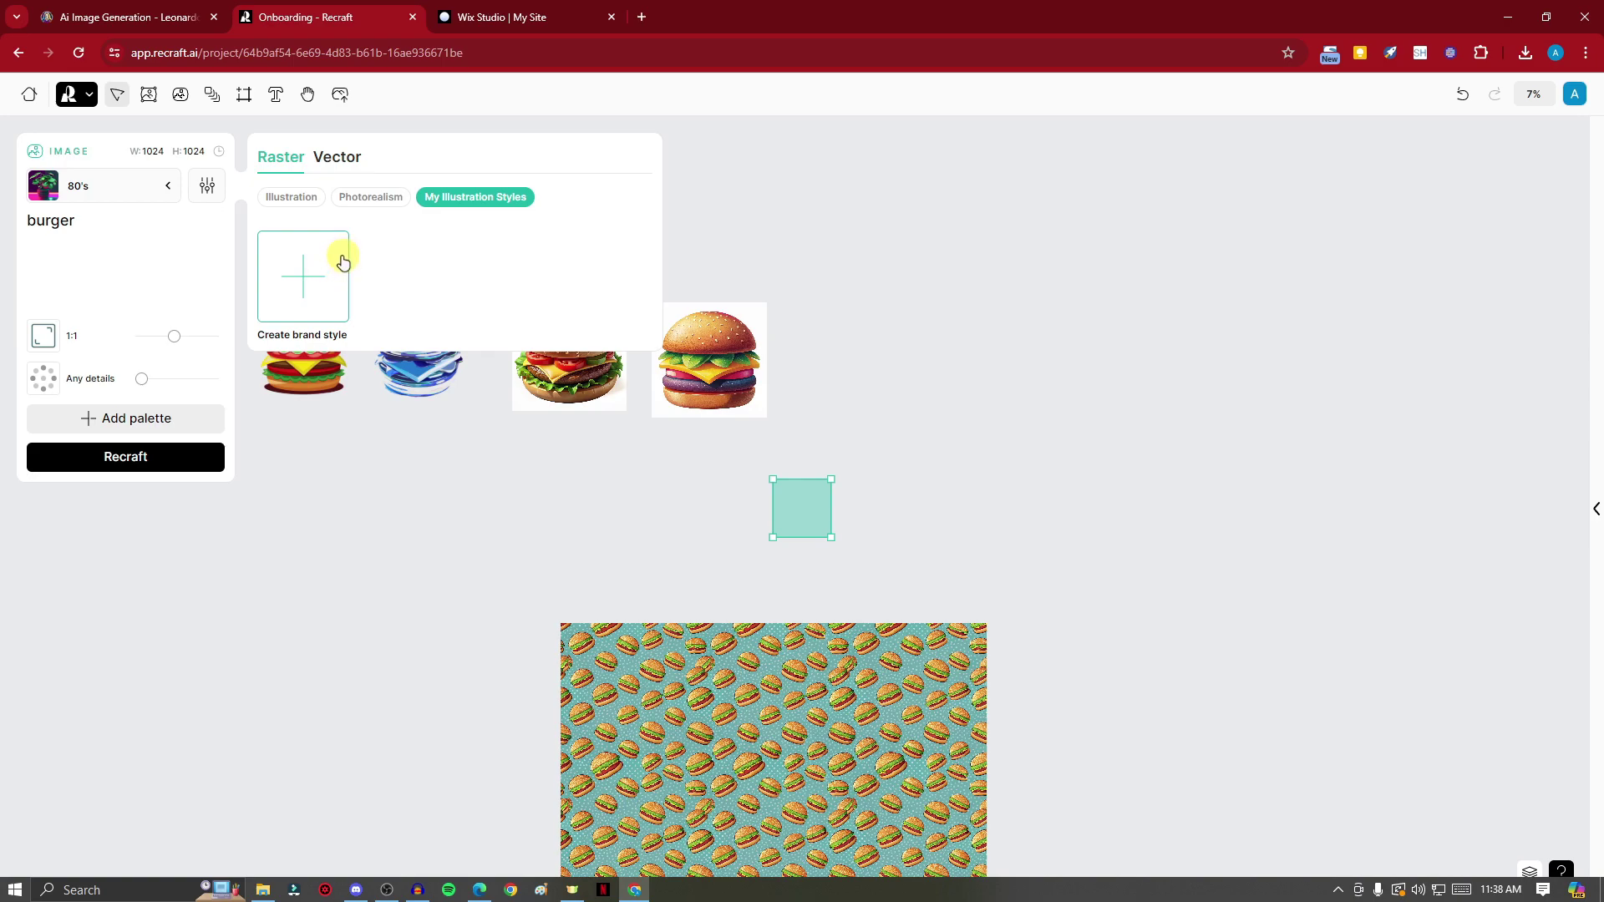
left_click(165, 188)
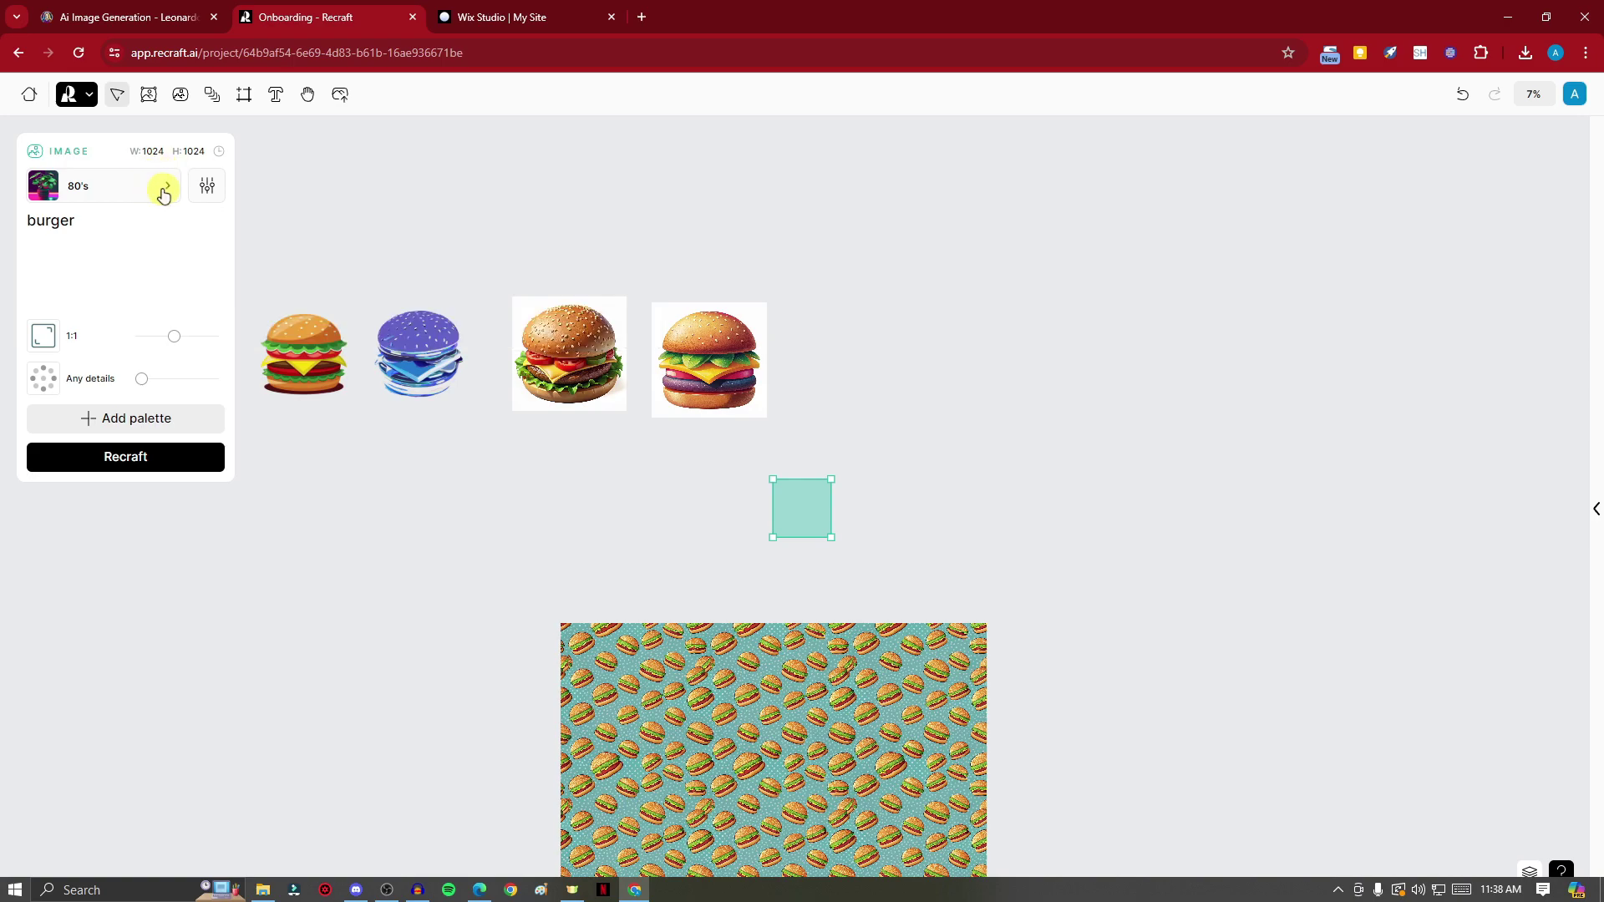
left_click(170, 188)
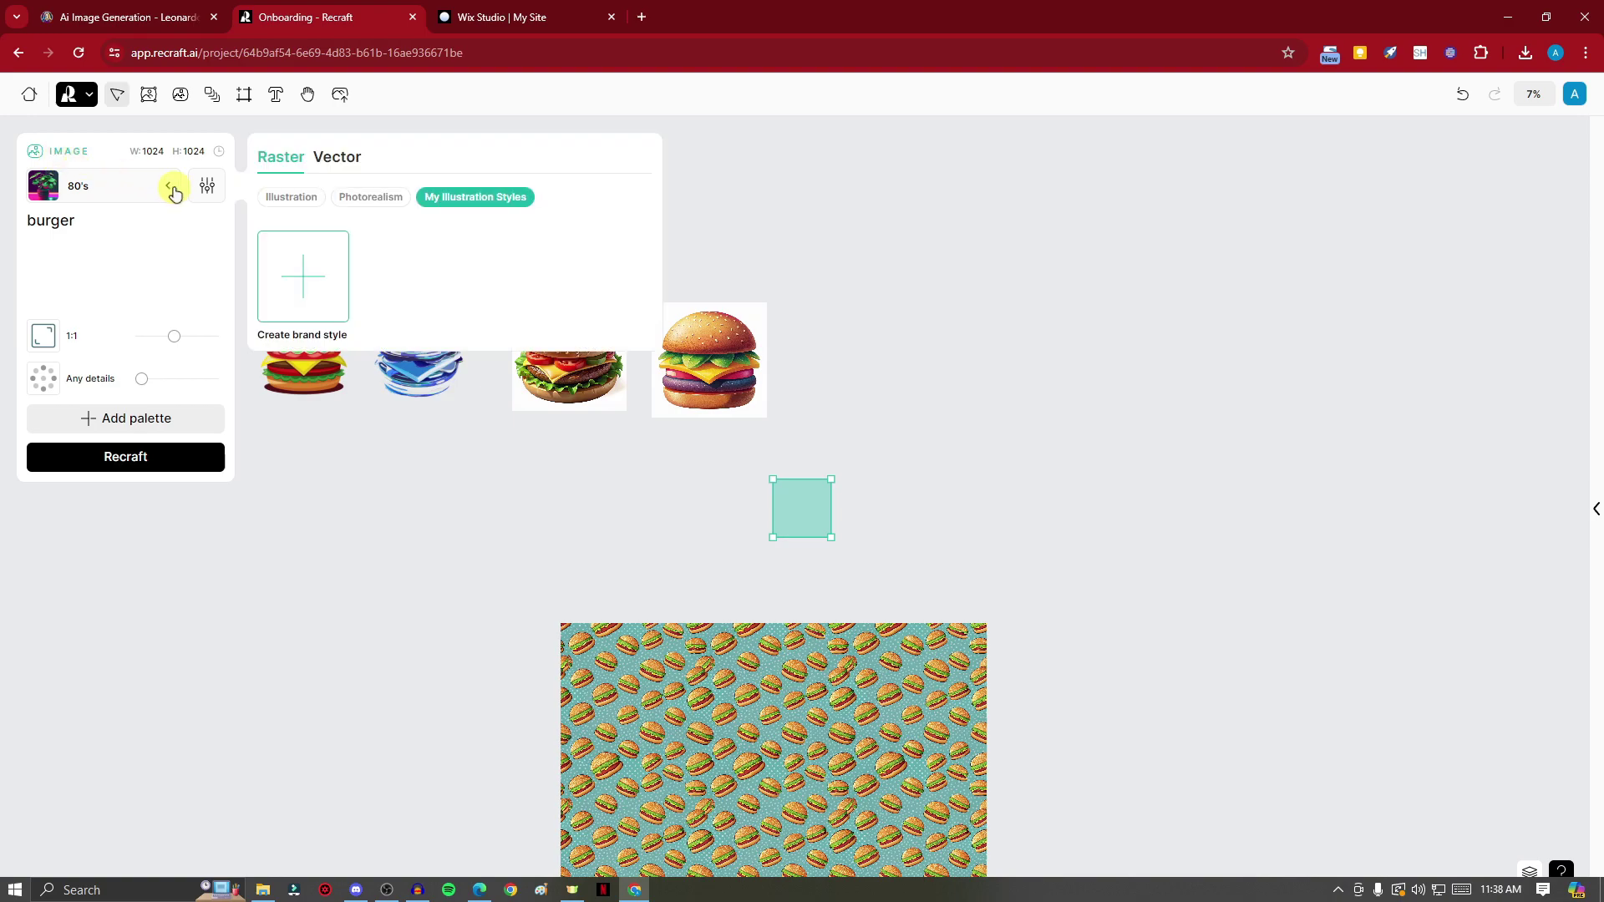
left_click(341, 158)
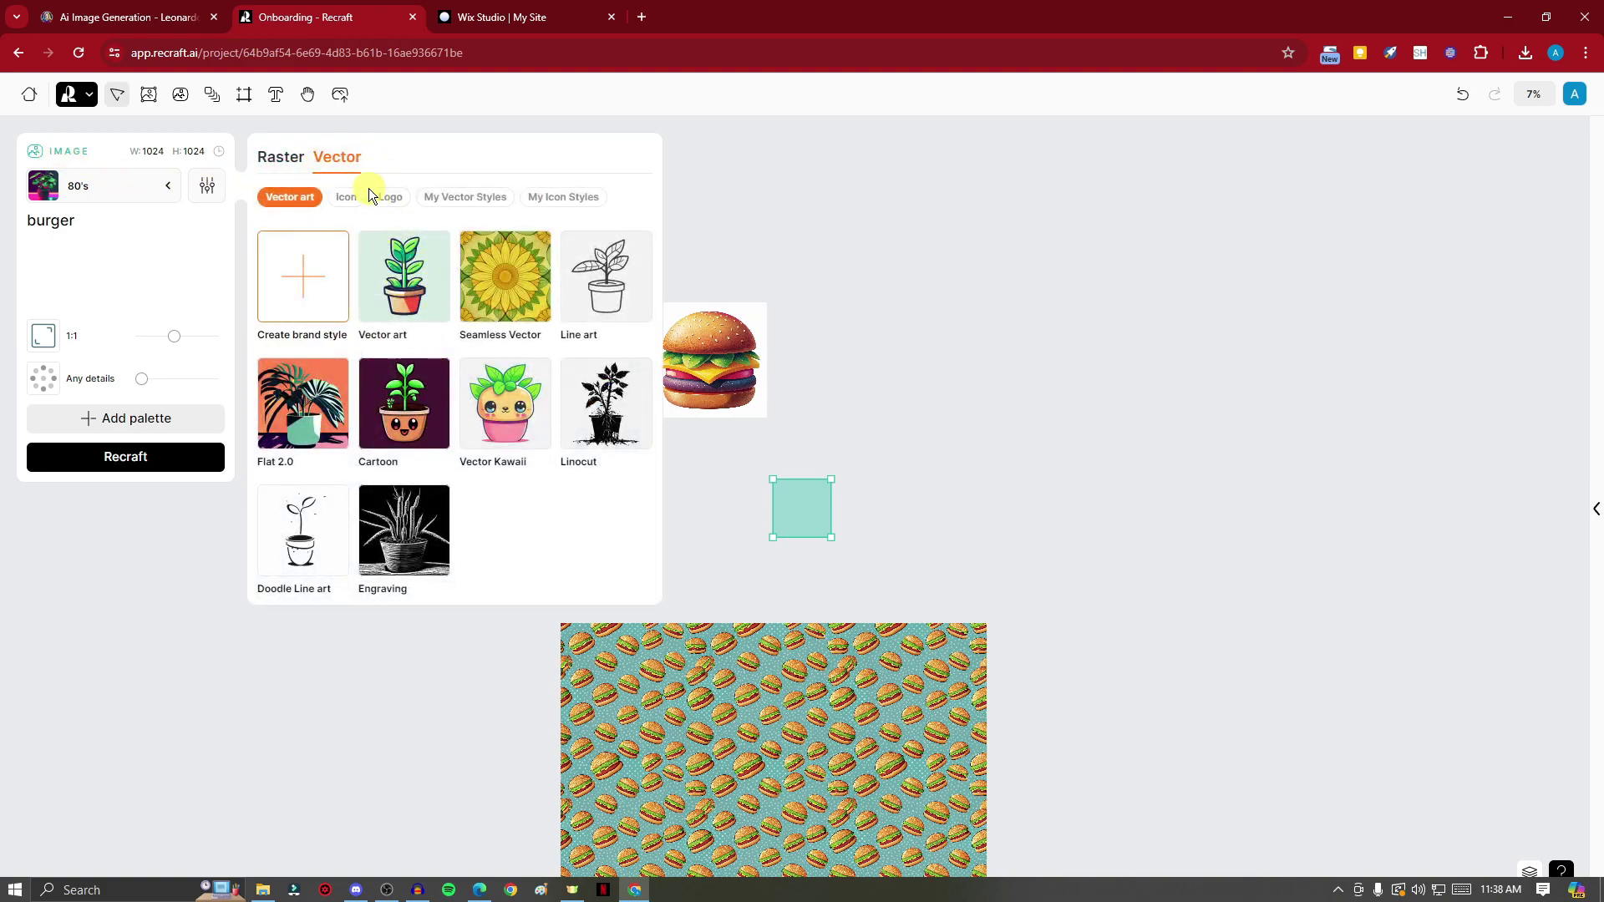
left_click(368, 196)
left_click(401, 197)
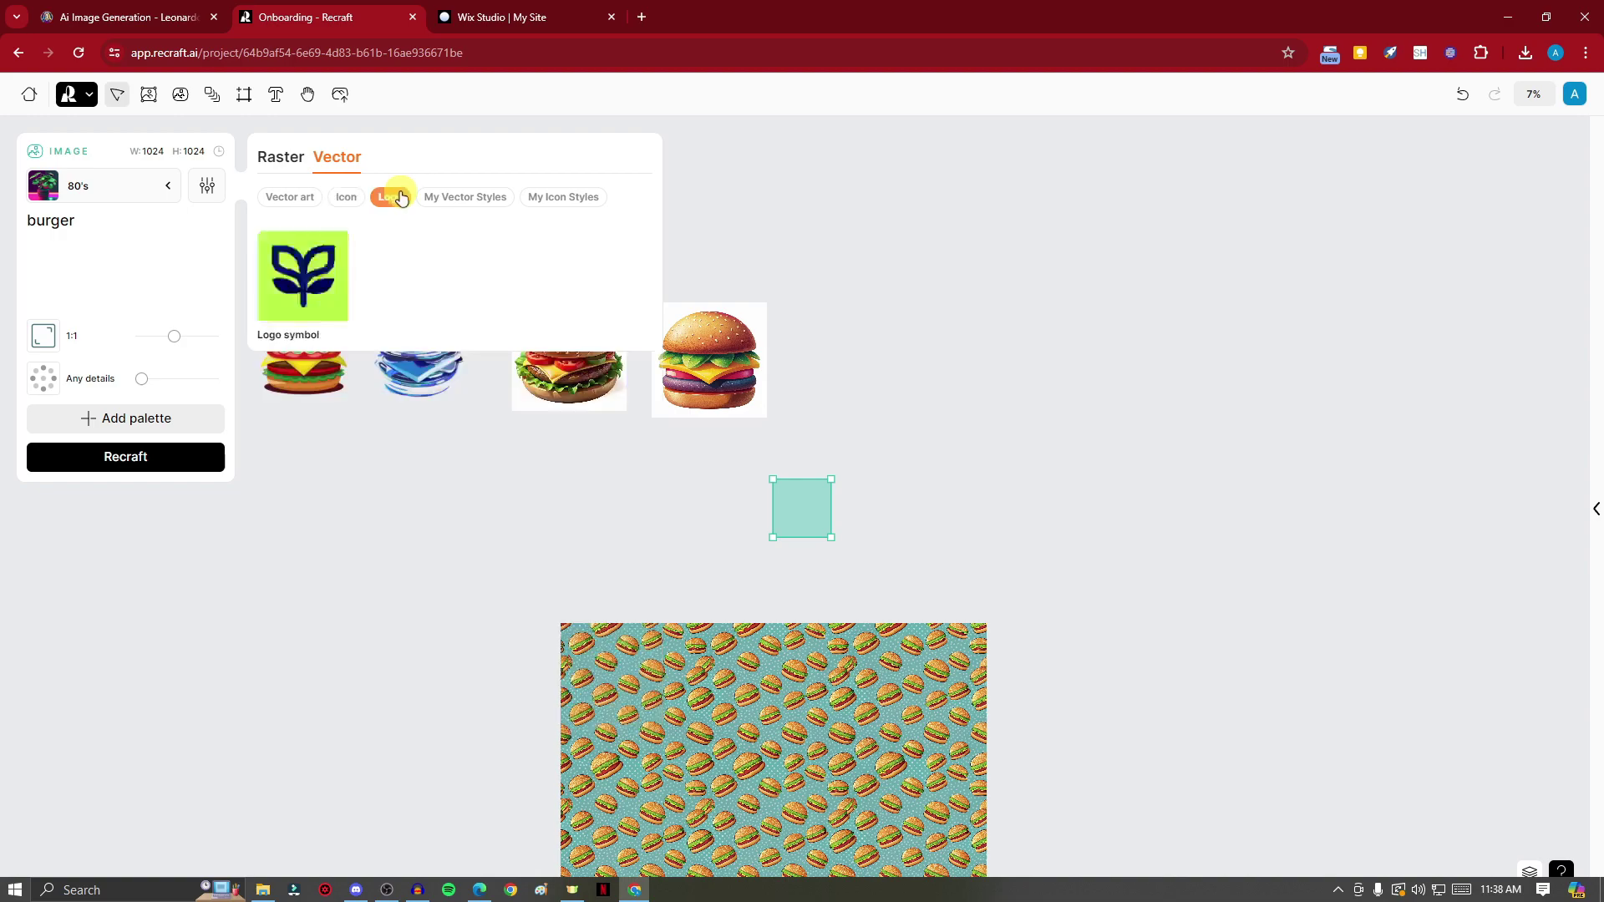
left_click(547, 197)
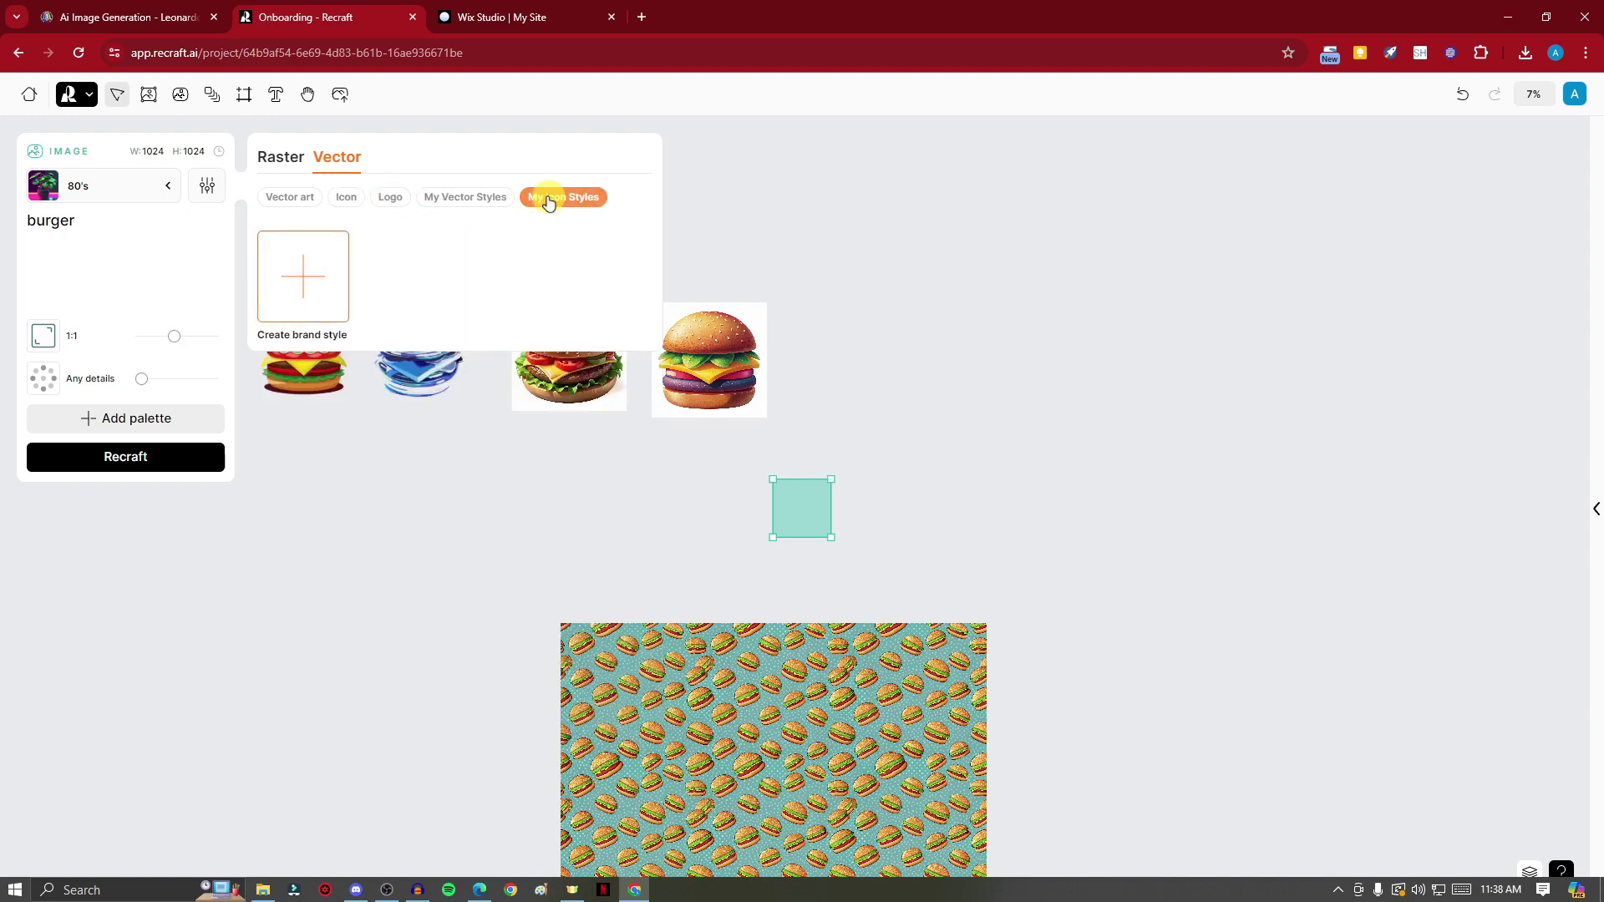
left_click(290, 198)
left_click(1060, 369)
Step: Realign the lower-left burger tile so it sits flush with the neighbouring tiles
scroll(1089, 419, "down", 3)
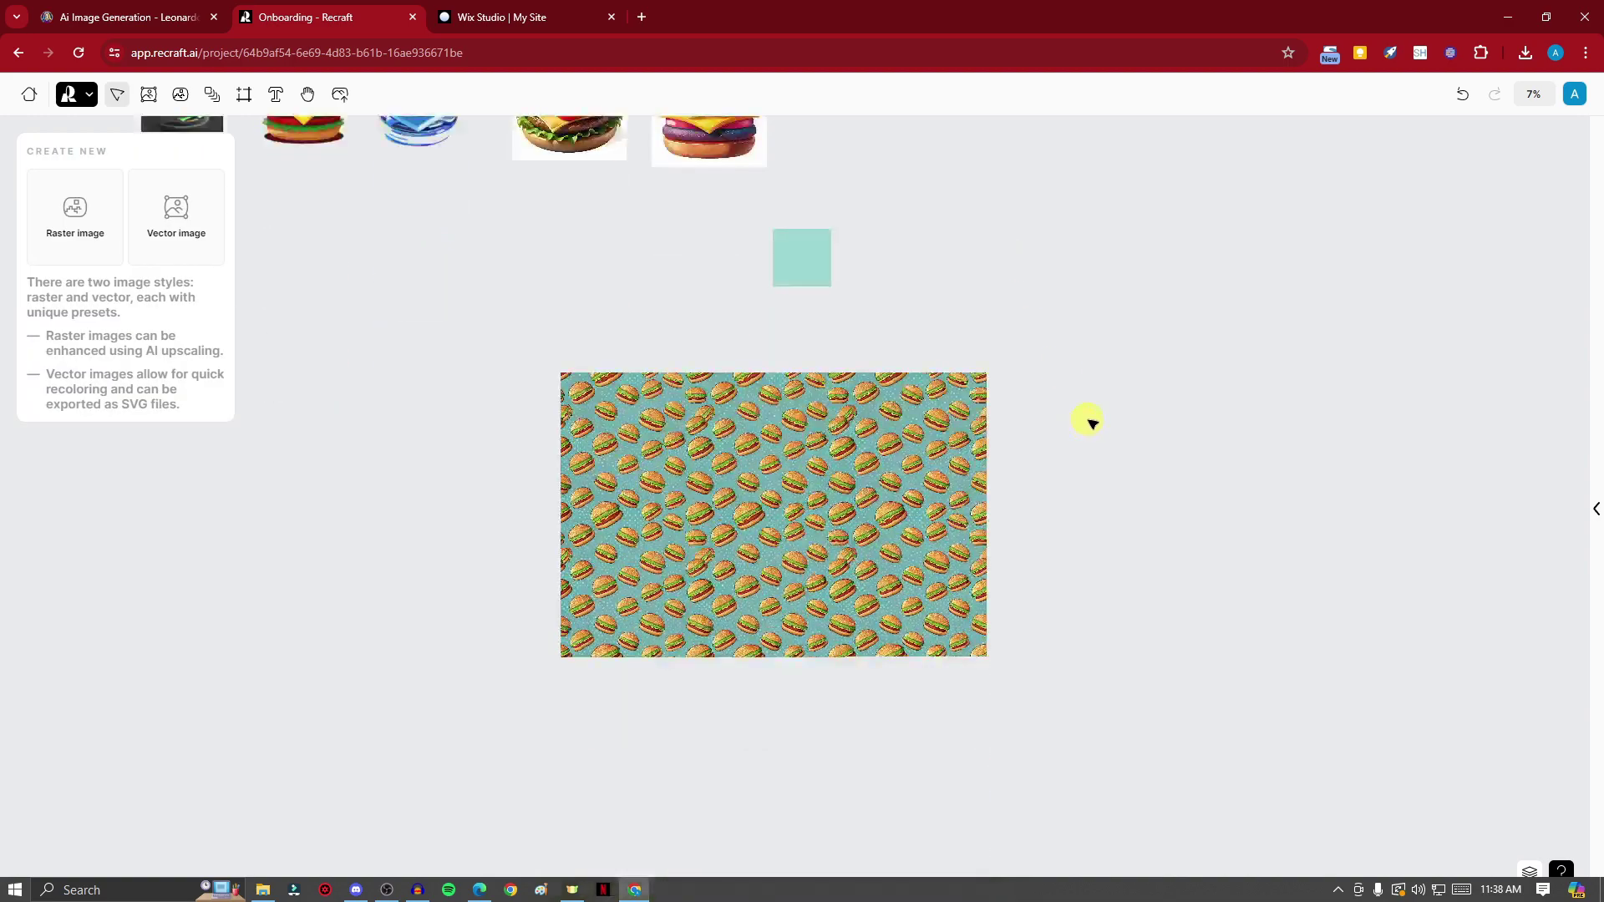
scroll(1088, 422, "up", 2)
scroll(1068, 413, "down", 2)
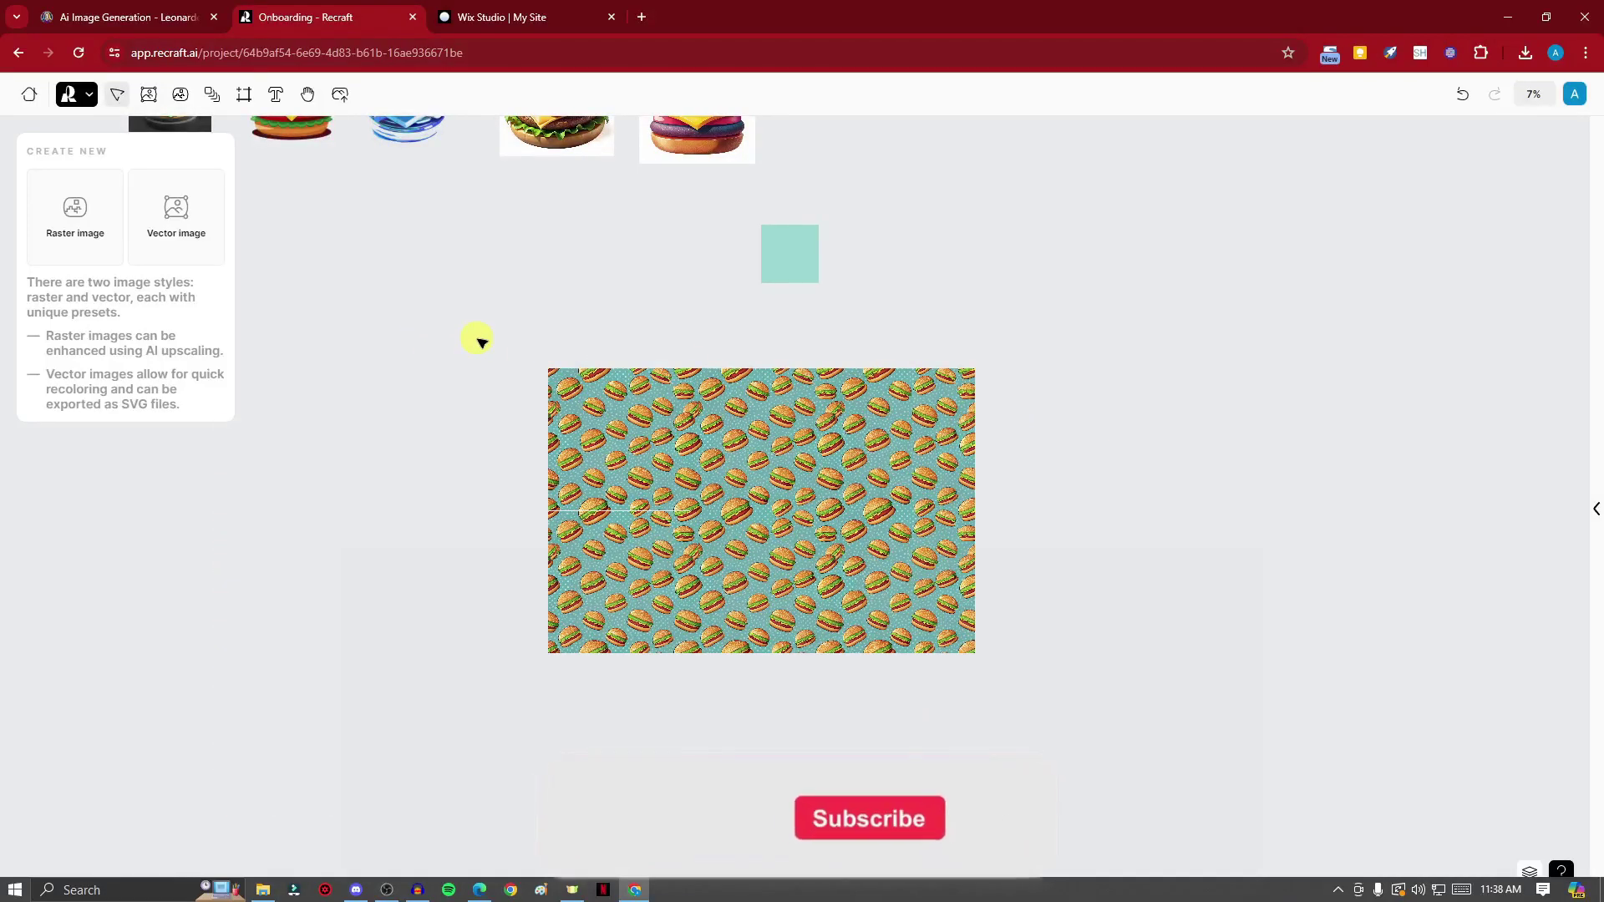
left_click(699, 580)
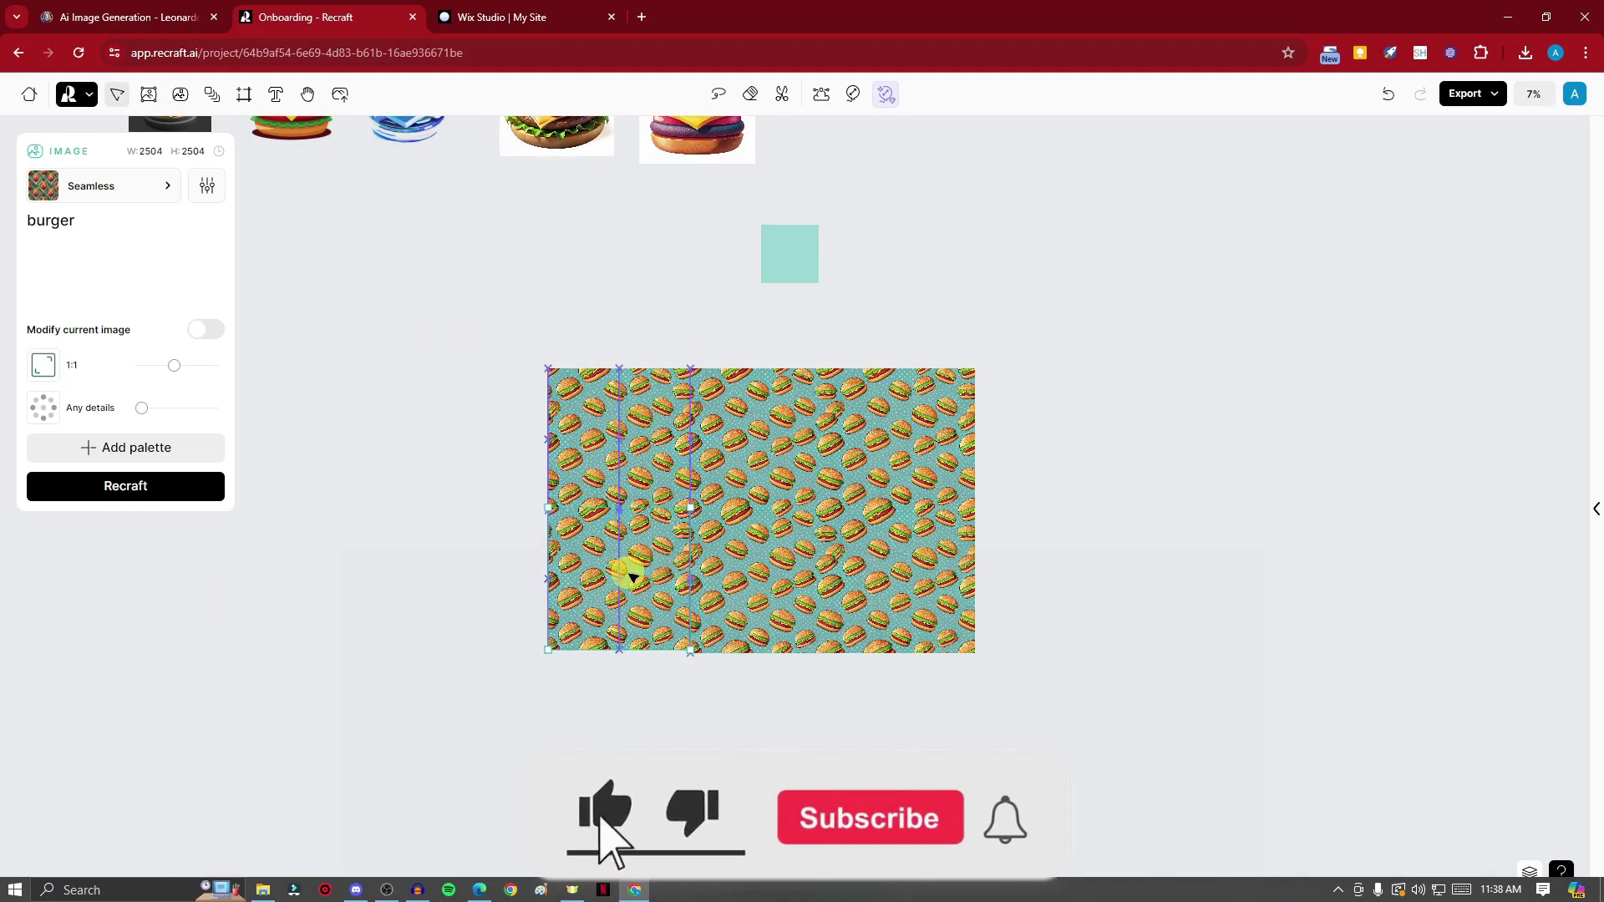
left_click(1044, 543)
scroll(1055, 556, "up", 4)
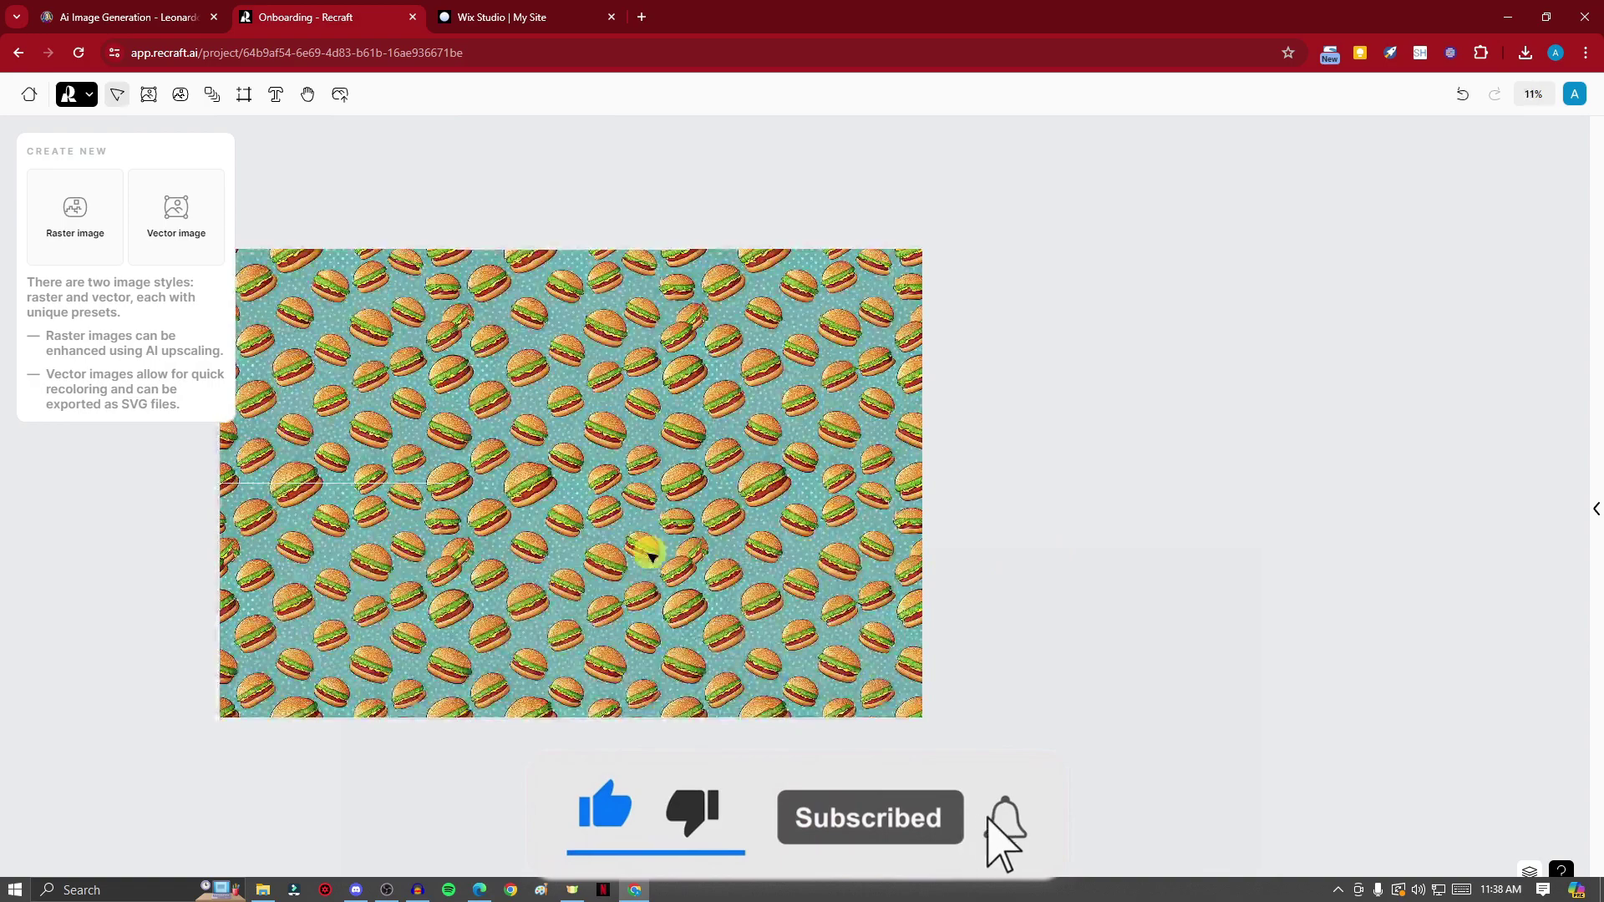
scroll(394, 557, "down", 2)
left_click(134, 553)
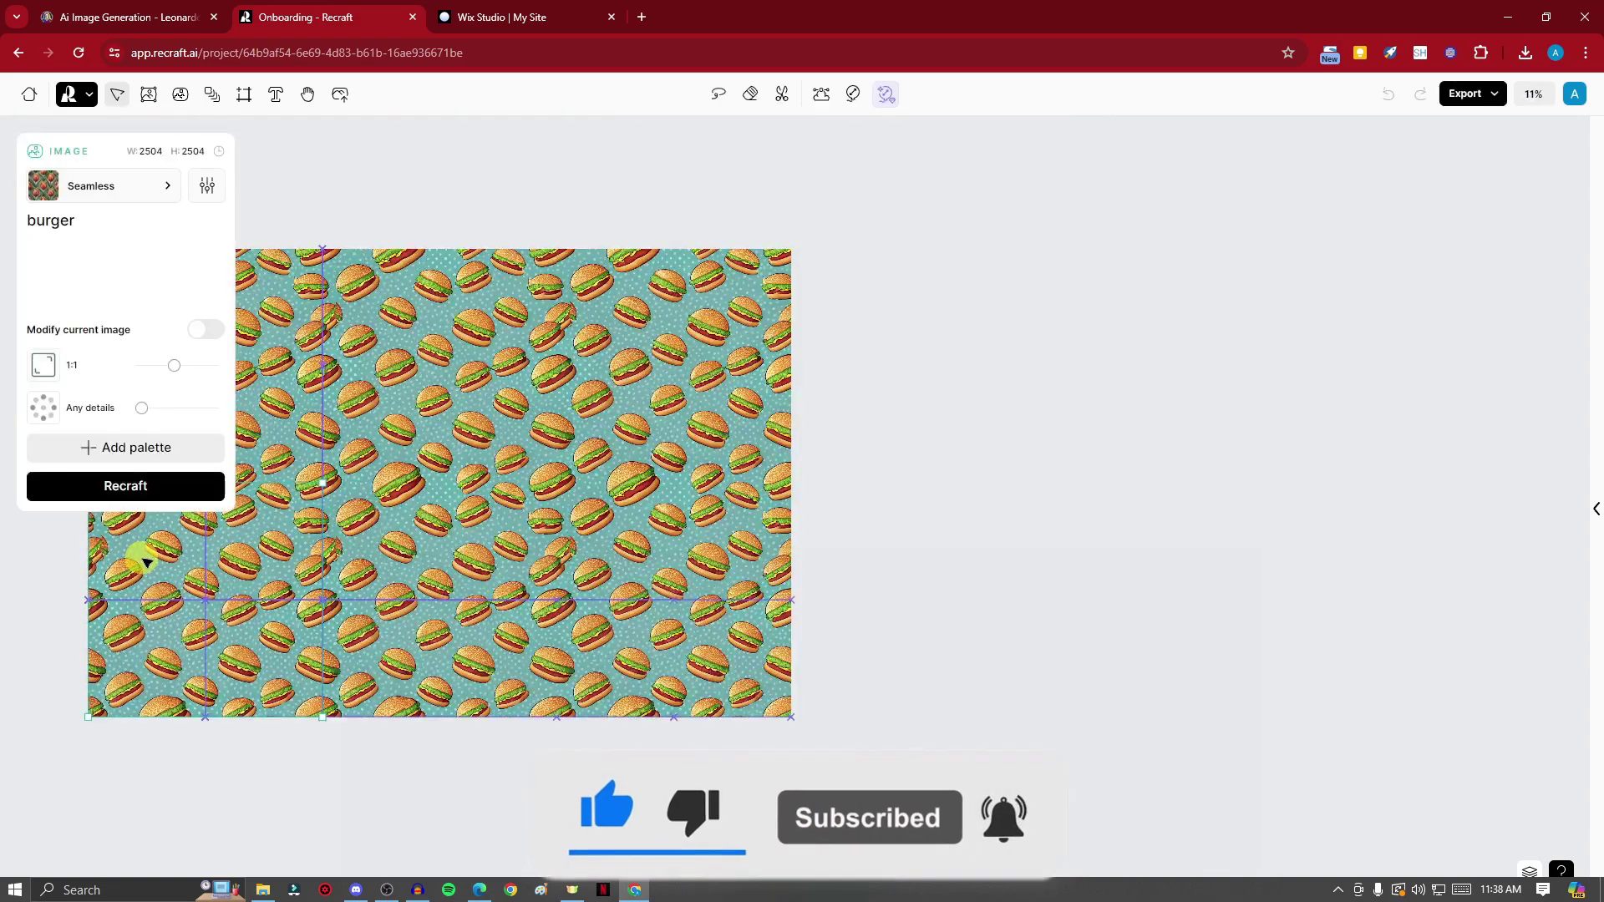